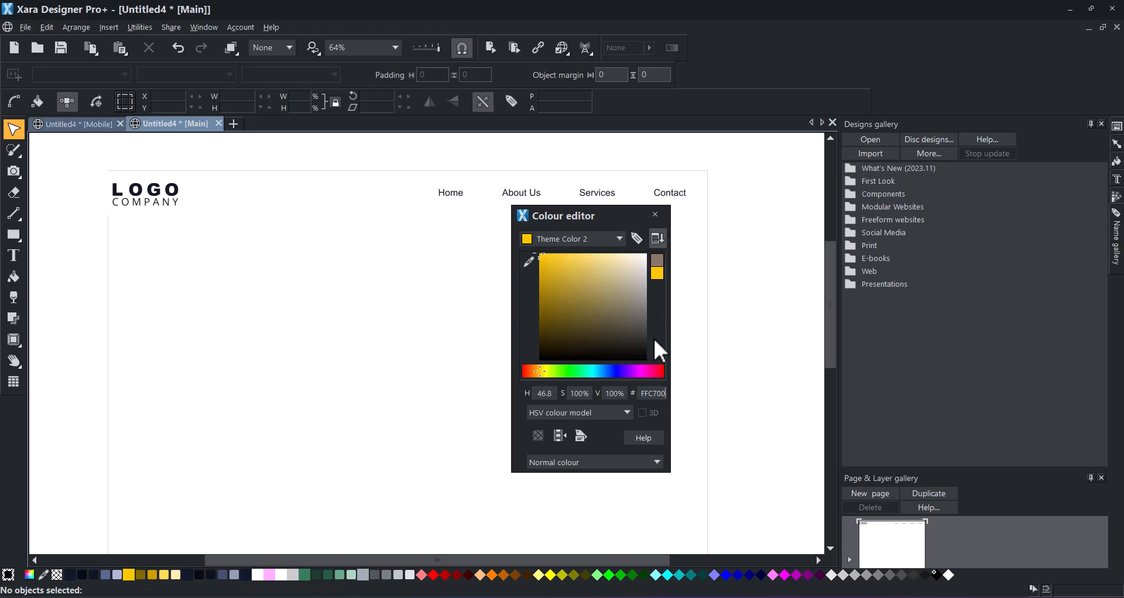
- Close the colour editor and replace the placeholder company logo in the header with the file Logo Prime Realty
click(655, 214)
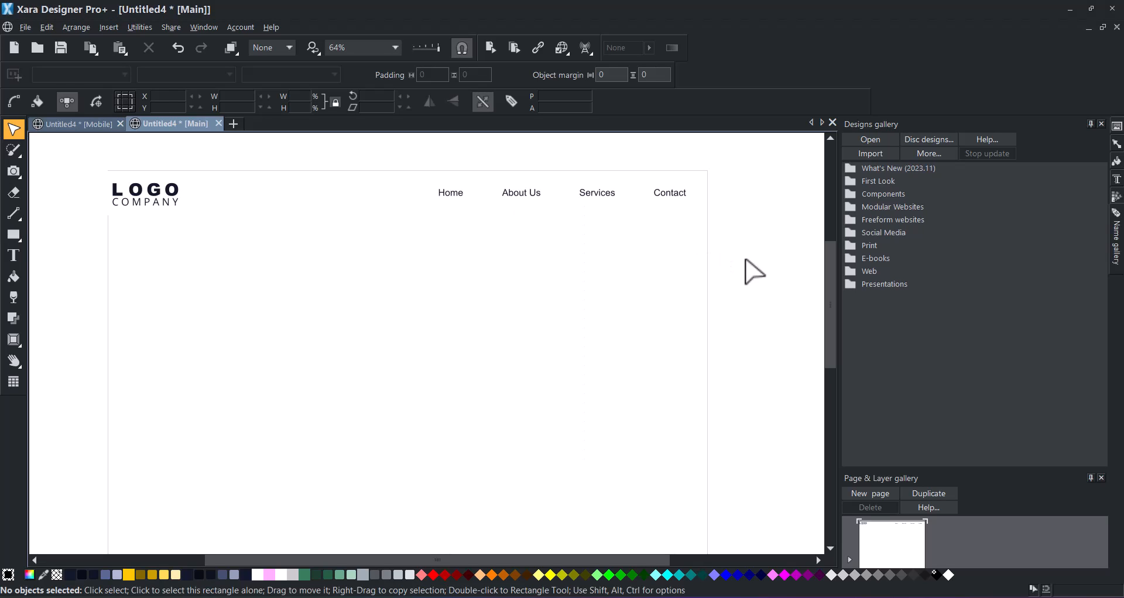
click(150, 198)
right_click(150, 198)
mouse_move(208, 217)
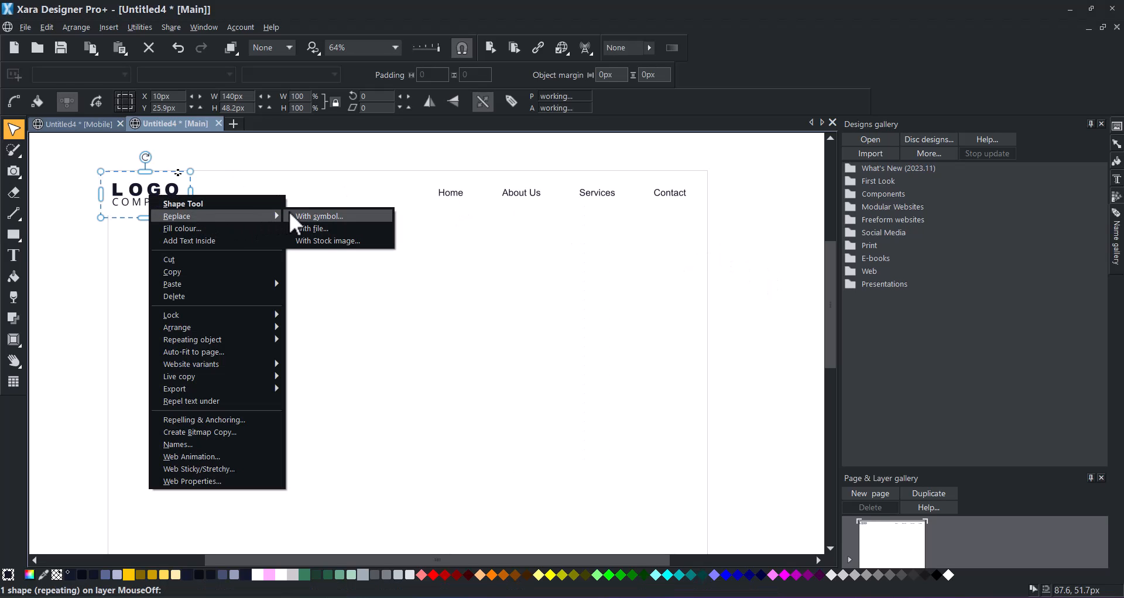
click(339, 226)
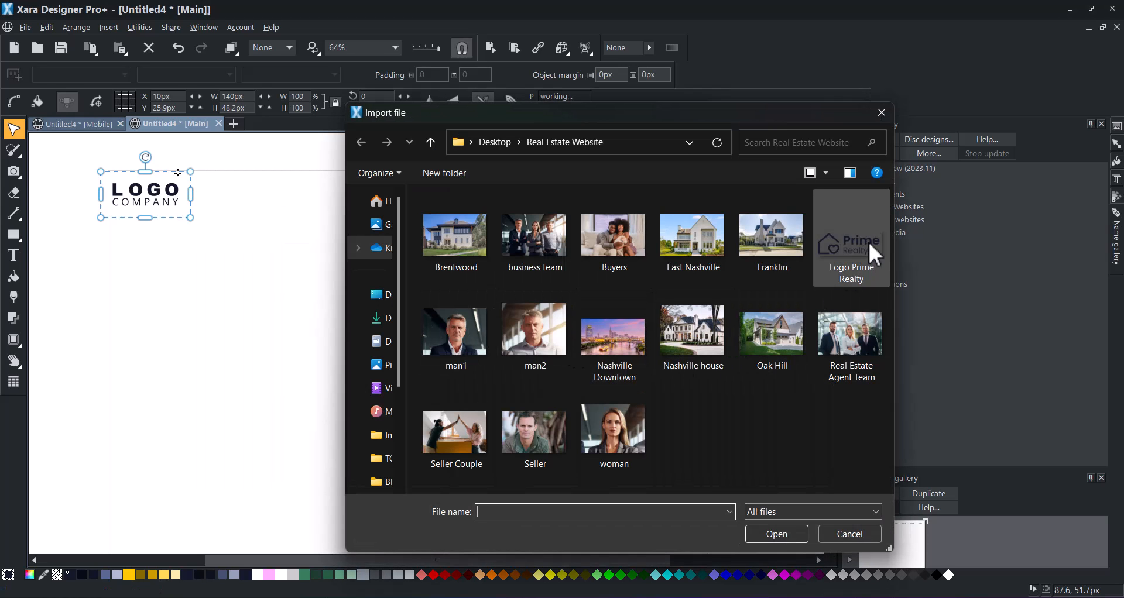
double_click(867, 240)
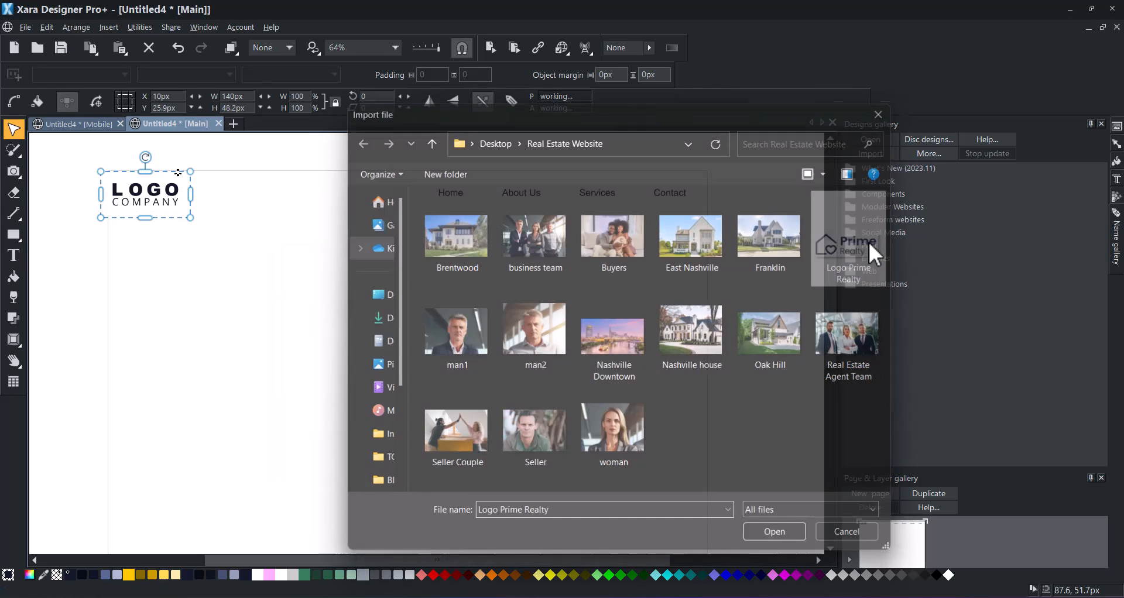
click(772, 278)
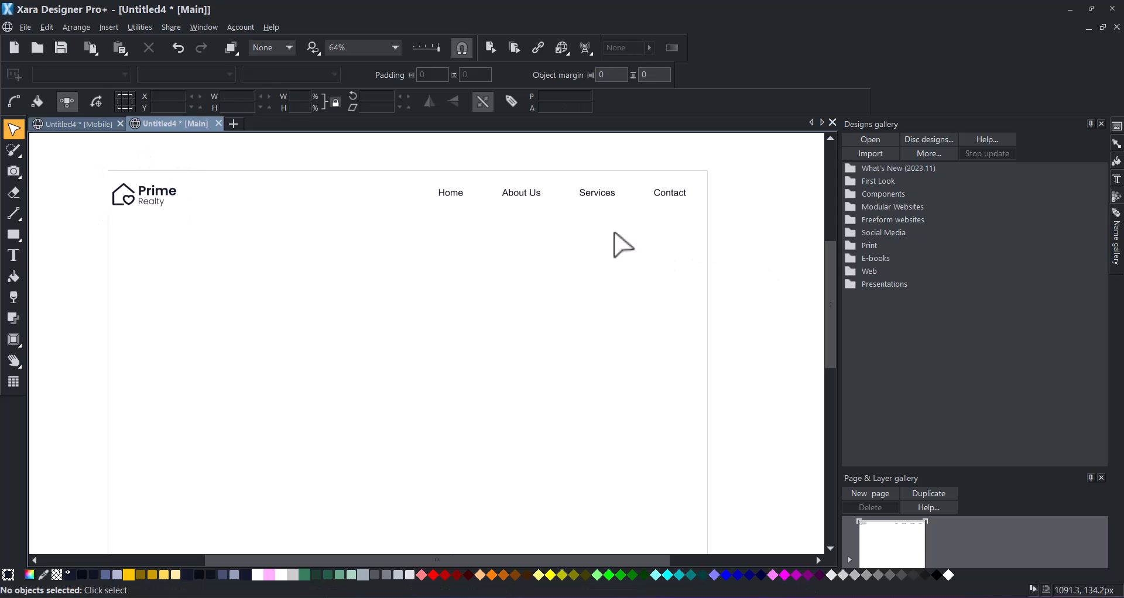
- Change the header navigation bar's style to the Standard design 11. Text-Solid (Rounded)
click(522, 197)
right_click(522, 194)
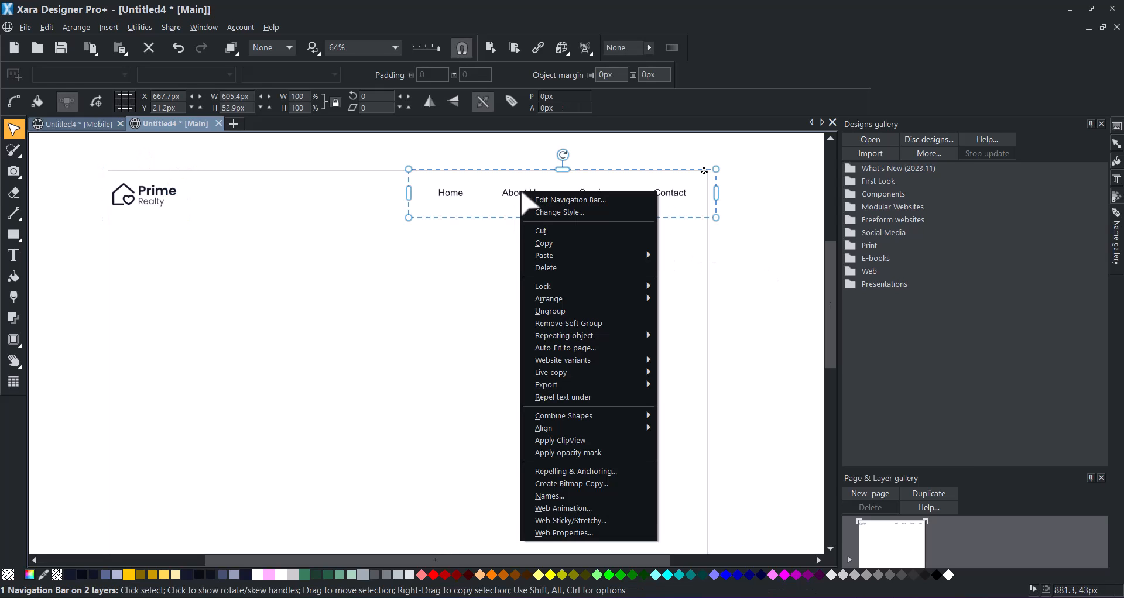
click(601, 213)
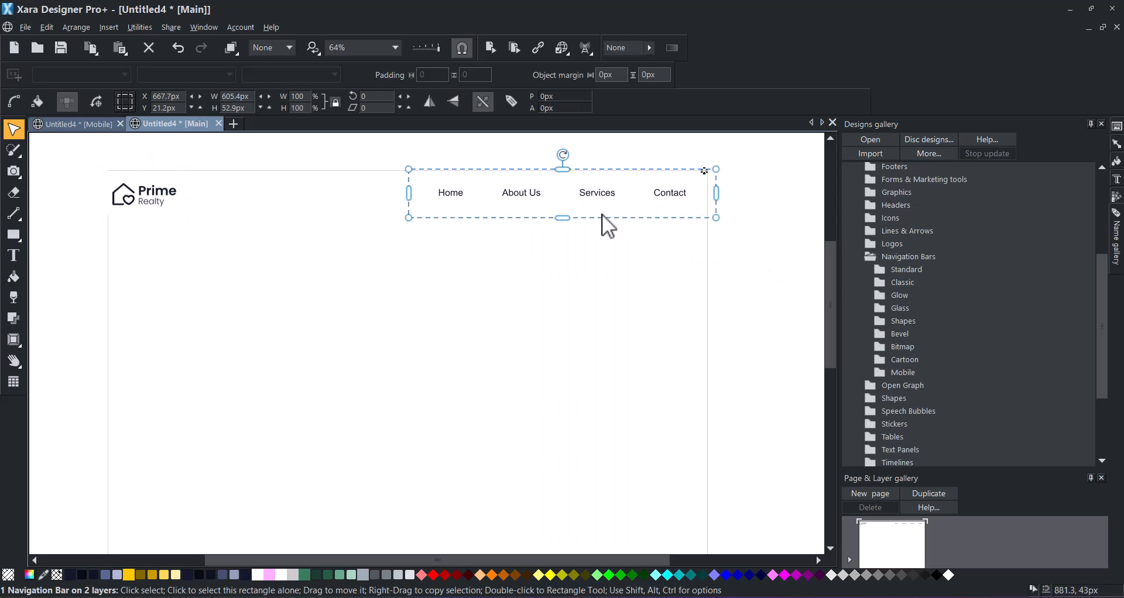
click(880, 271)
drag(1105, 202, 1118, 294)
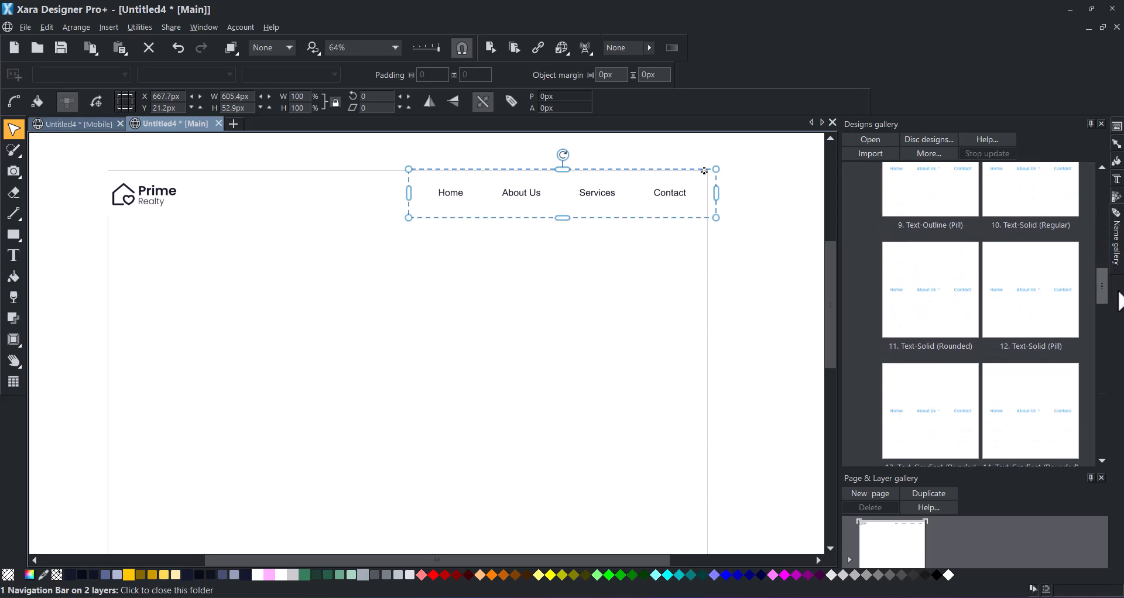
double_click(932, 293)
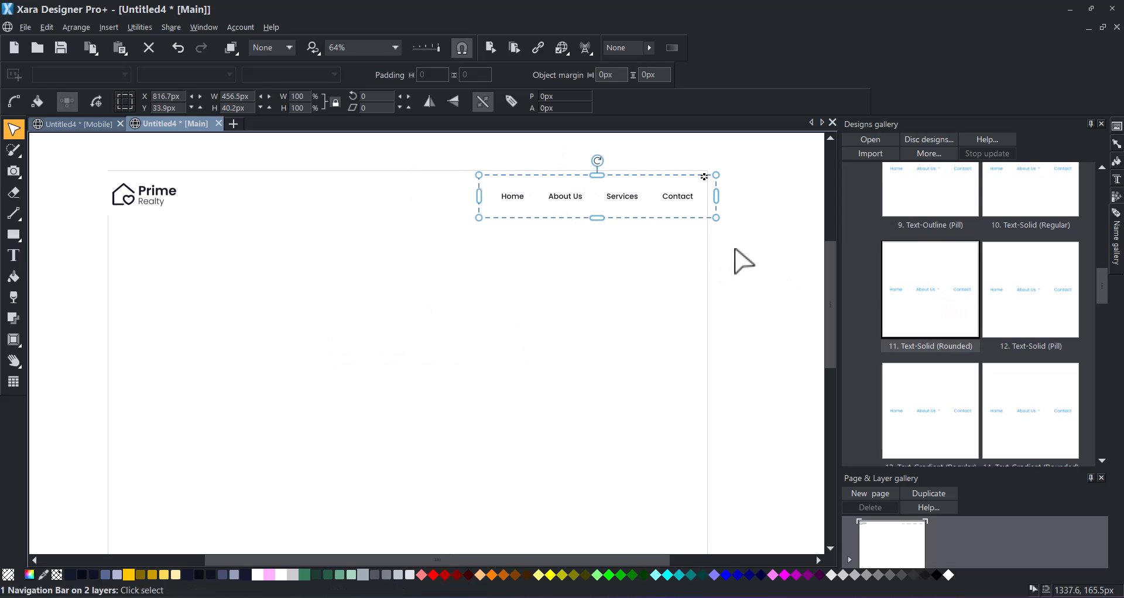
- Rename the navigation bar's first three buttons as HOME, PROPERTIES and SELL
right_click(561, 197)
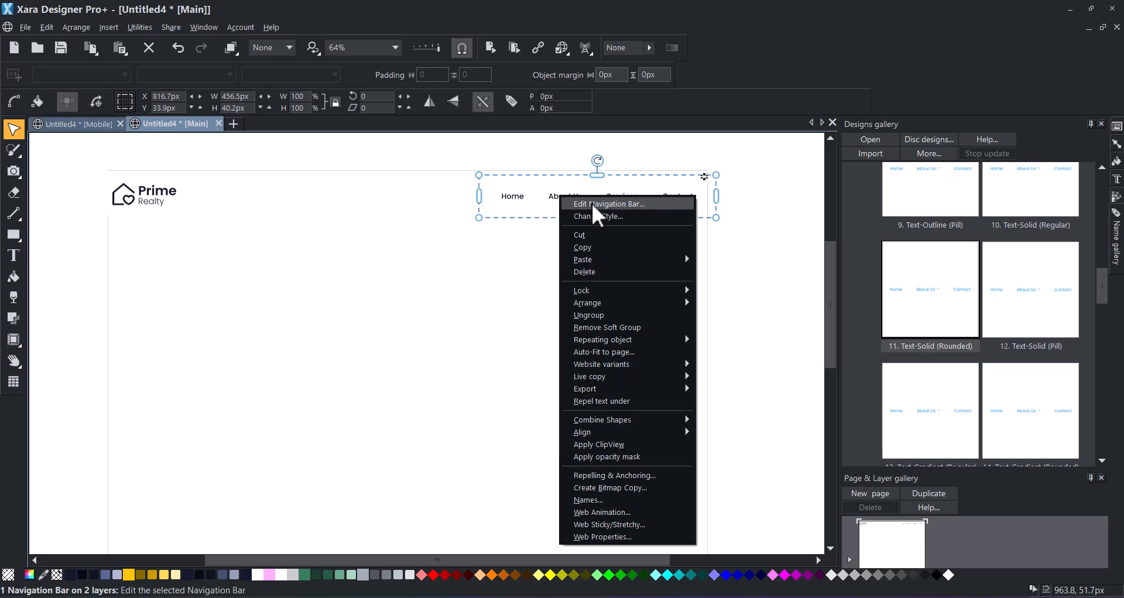
click(653, 204)
click(448, 331)
click(448, 331)
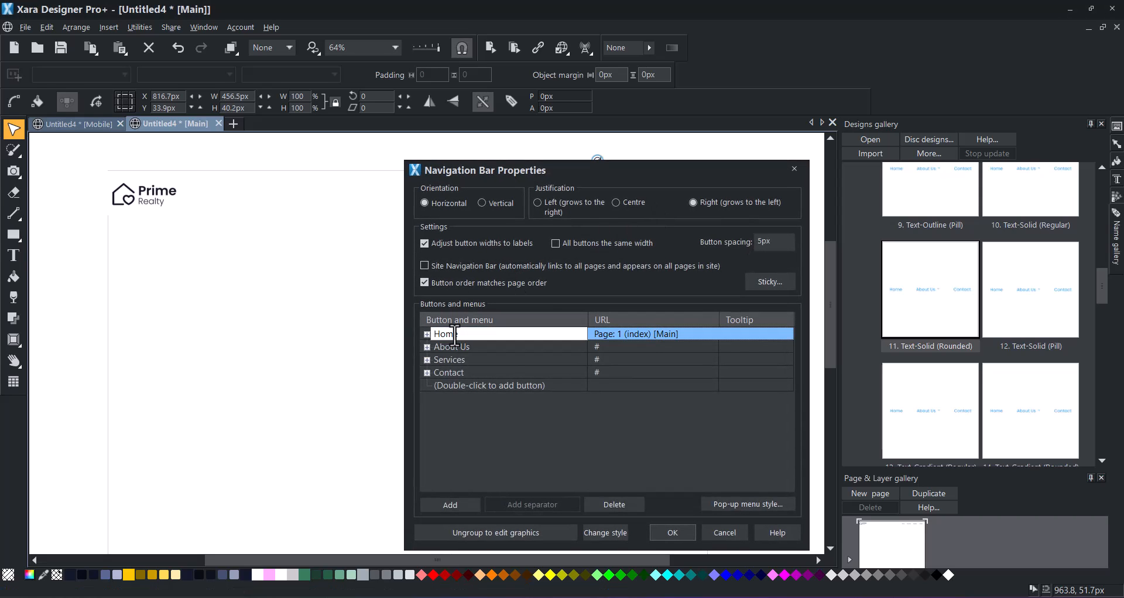
click(461, 347)
click(462, 347)
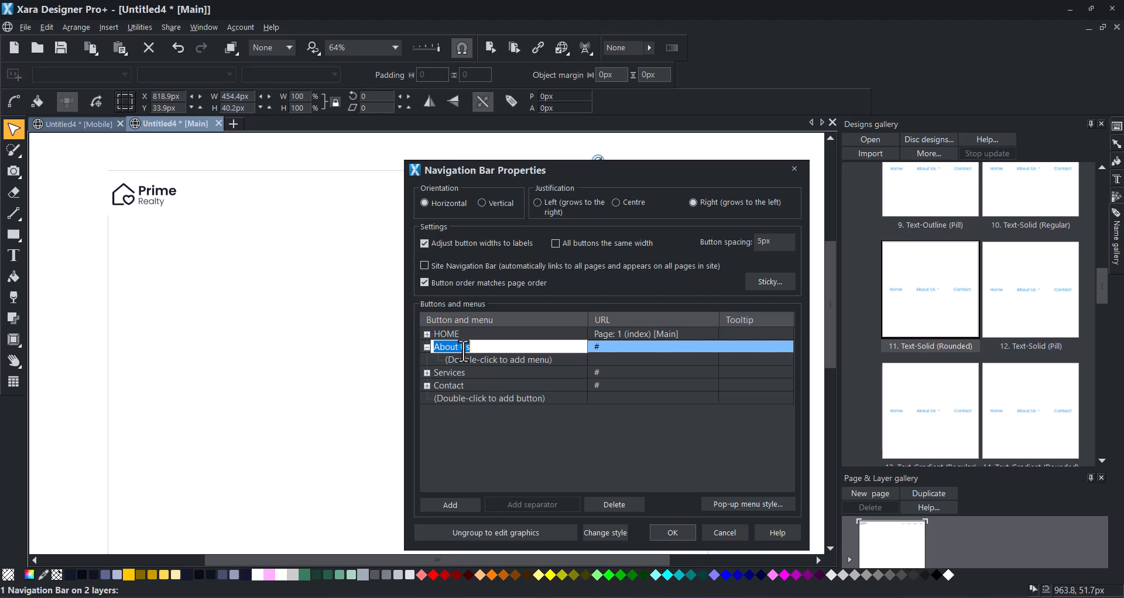
click(474, 372)
click(459, 373)
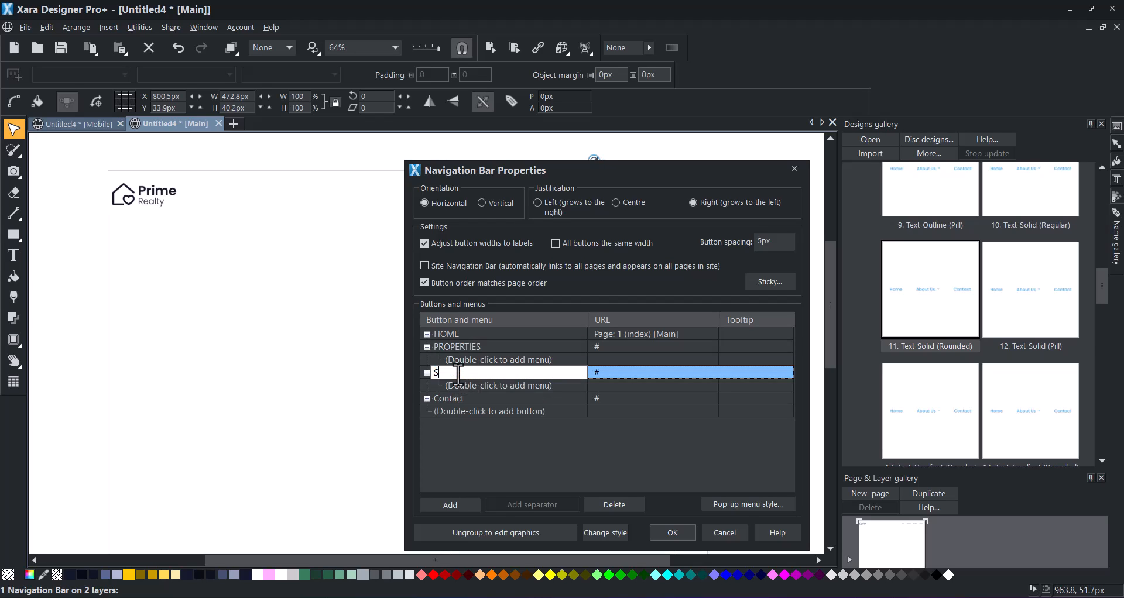
- Rename the fourth navigation button as ABOUT US, add a fifth button named CONTACT and apply the navigation bar changes
click(454, 399)
click(455, 400)
text(ABOUT US)
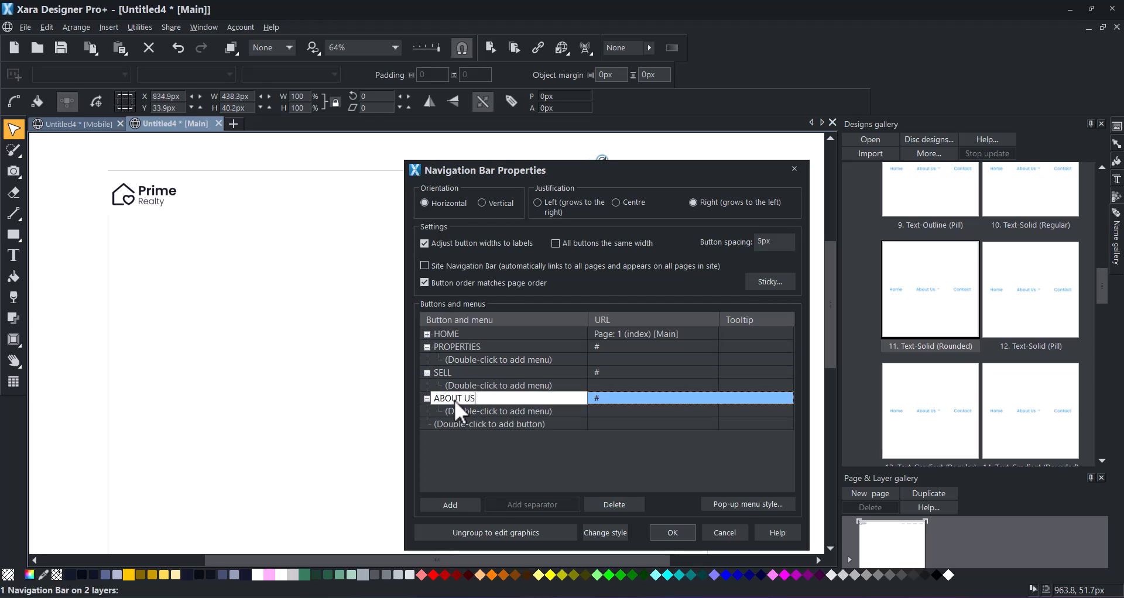
click(448, 501)
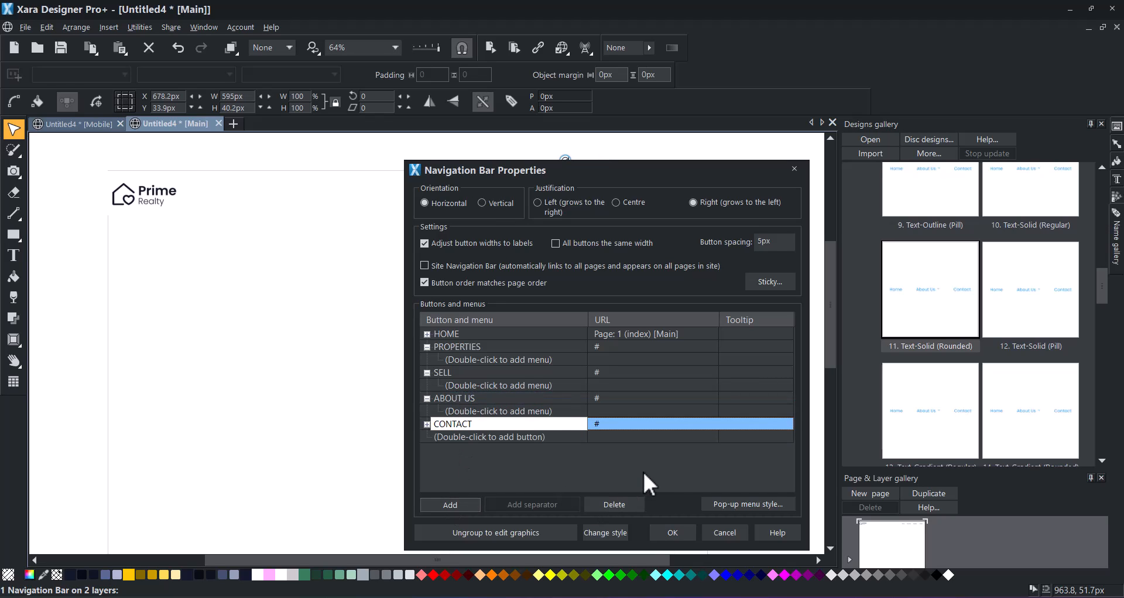
key(Return)
click(673, 534)
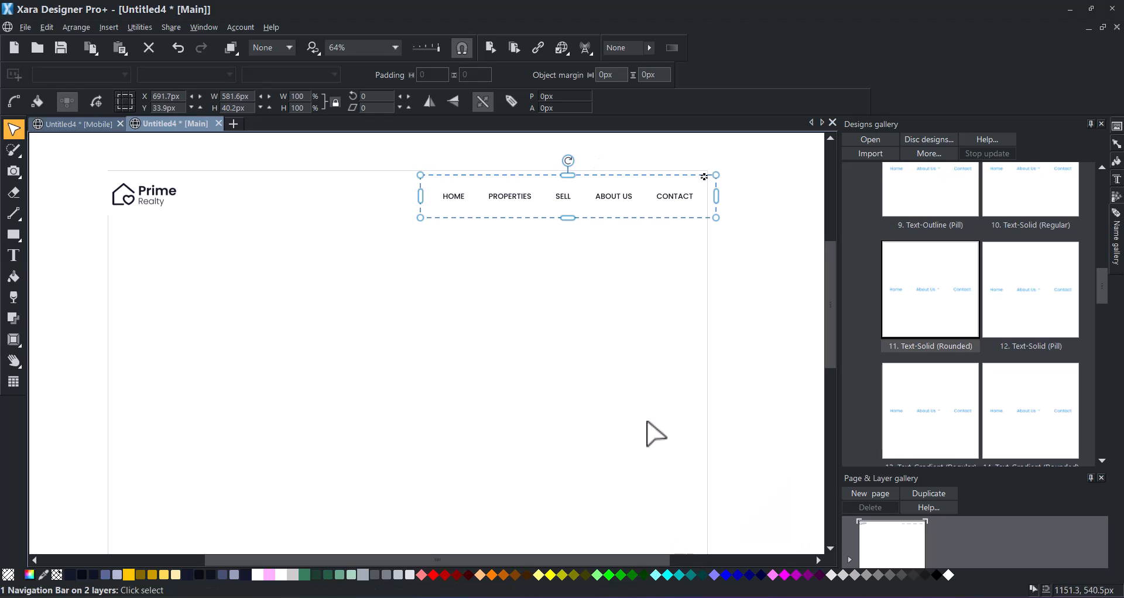
click(726, 236)
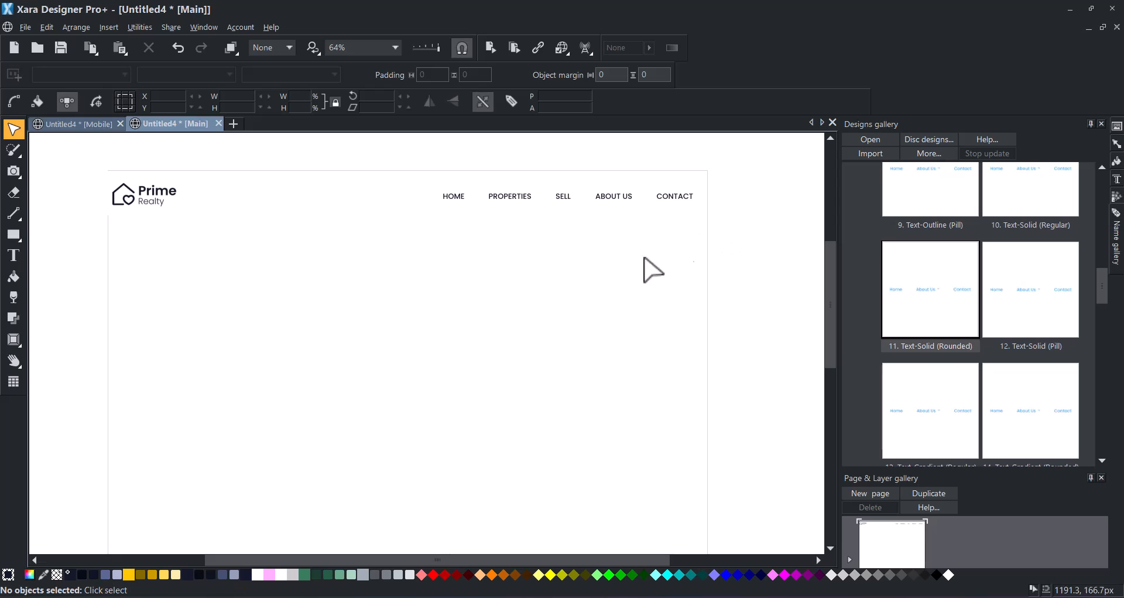
- Replace Theme Color 1 in the navigation bar with the yellow Theme Color 2
drag(129, 575, 383, 305)
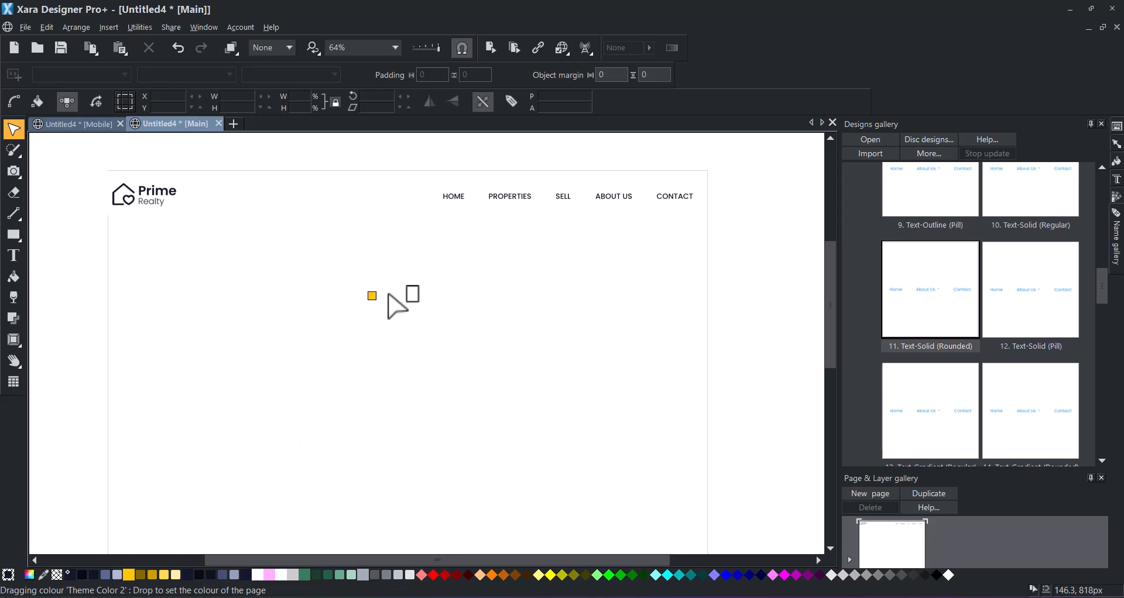
drag(447, 203, 458, 197)
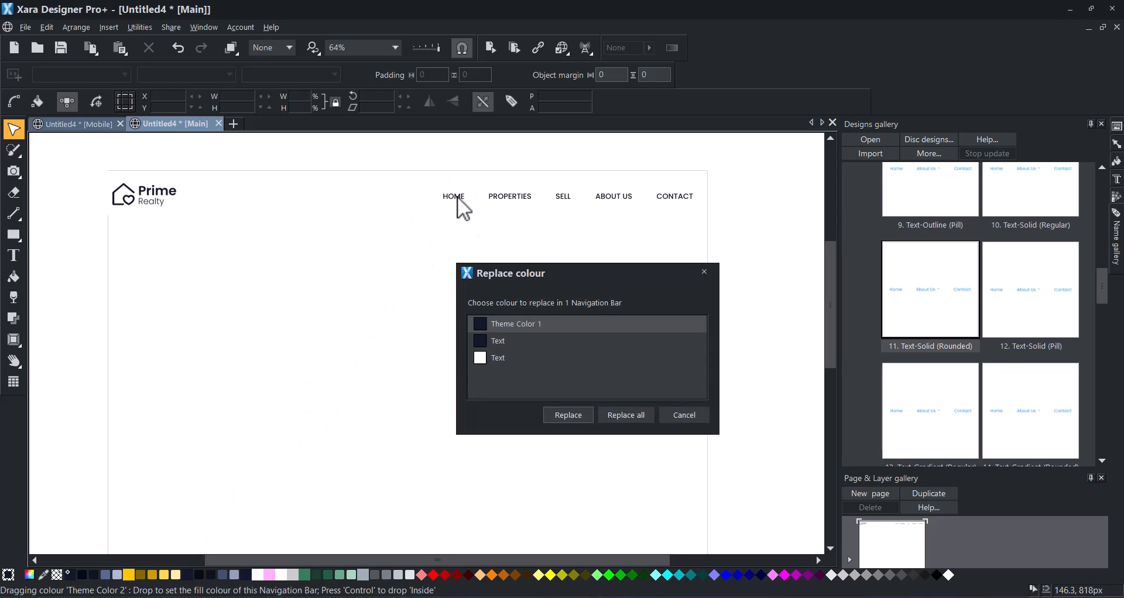
click(567, 416)
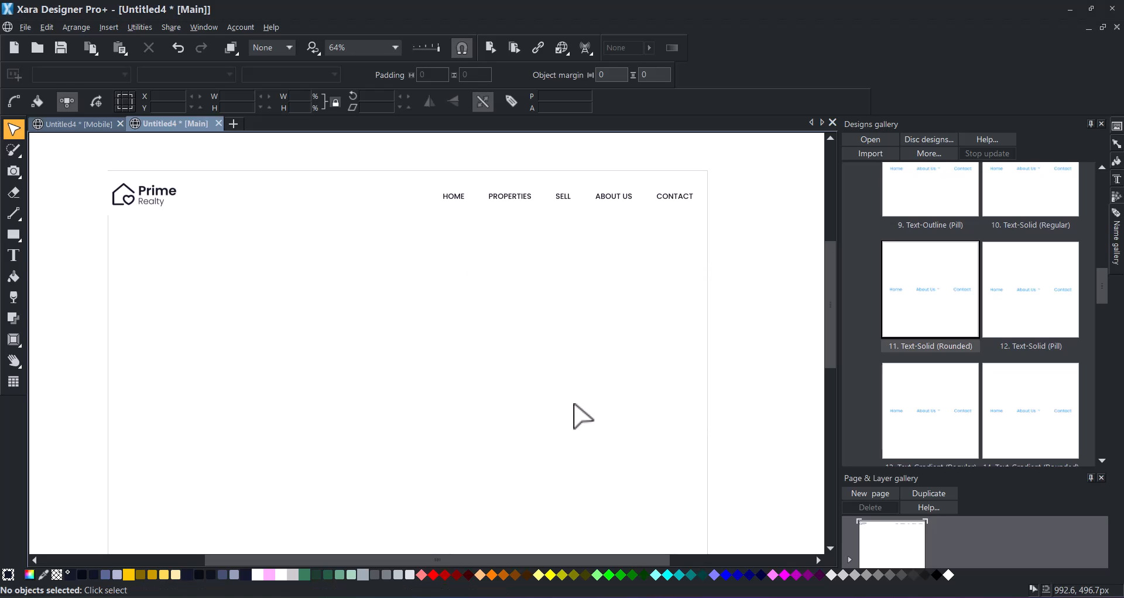
- Make the navigation bar, logo and header background sticky on the web page, and deselect them
click(613, 202)
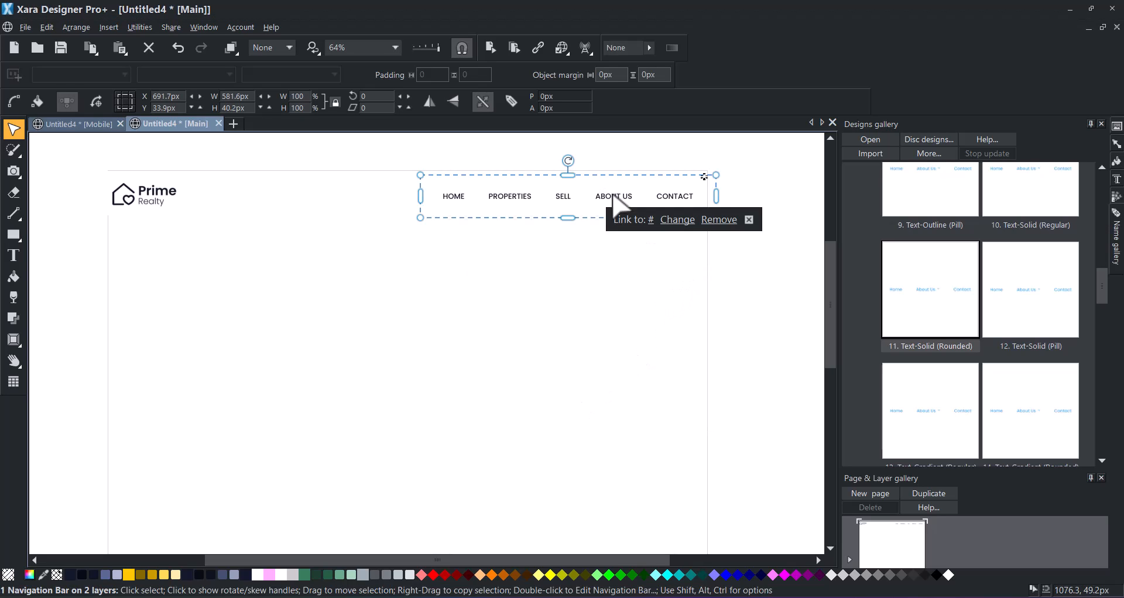
shift+click(153, 195)
shift+click(334, 198)
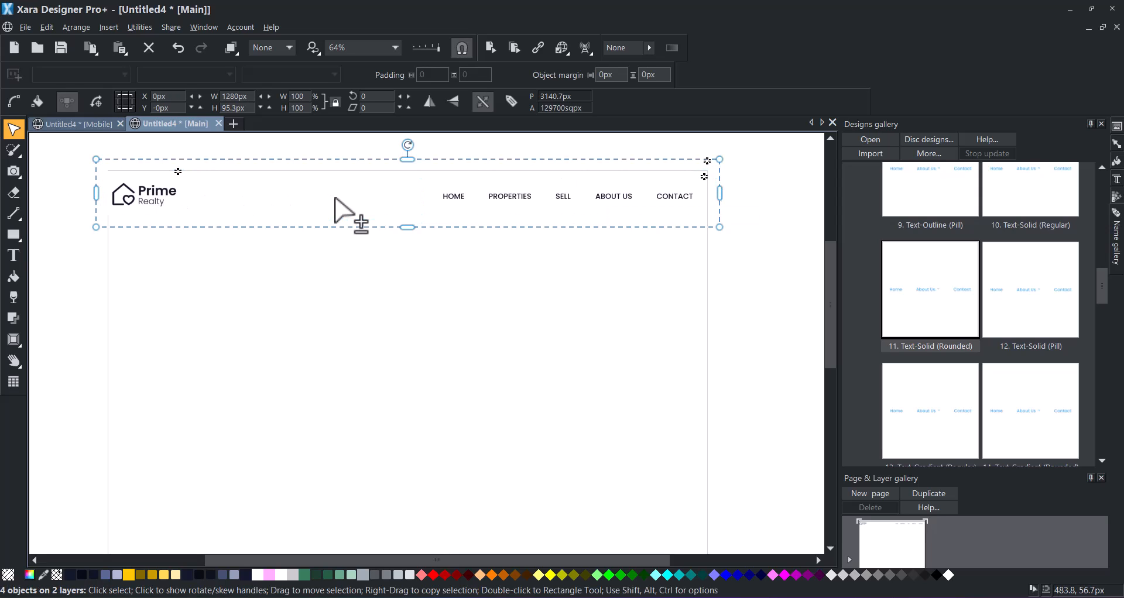
right_click(455, 197)
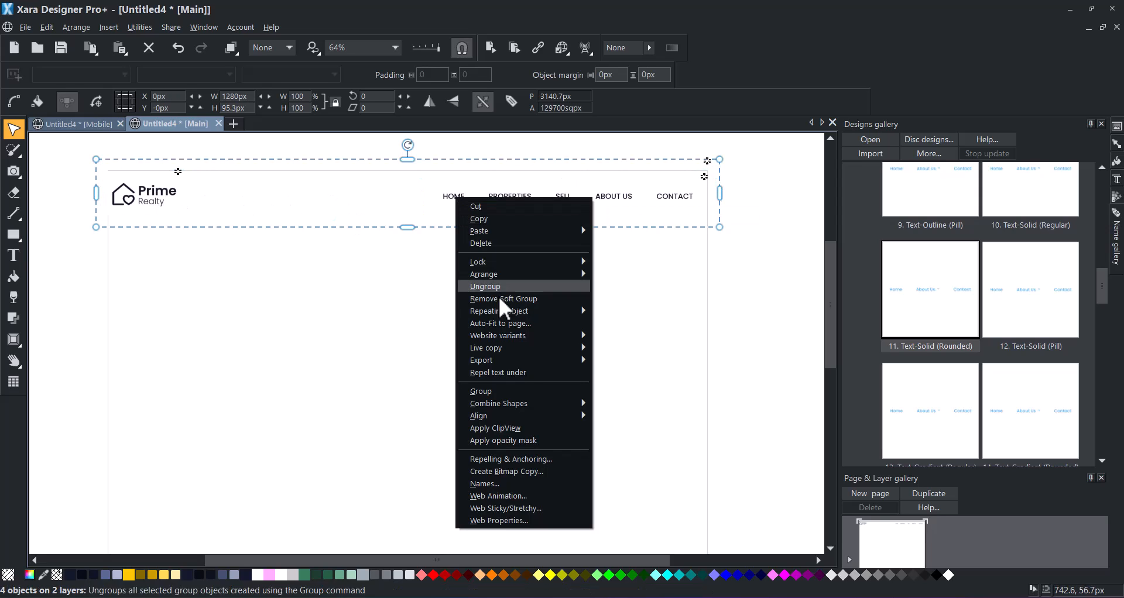
click(549, 507)
click(465, 330)
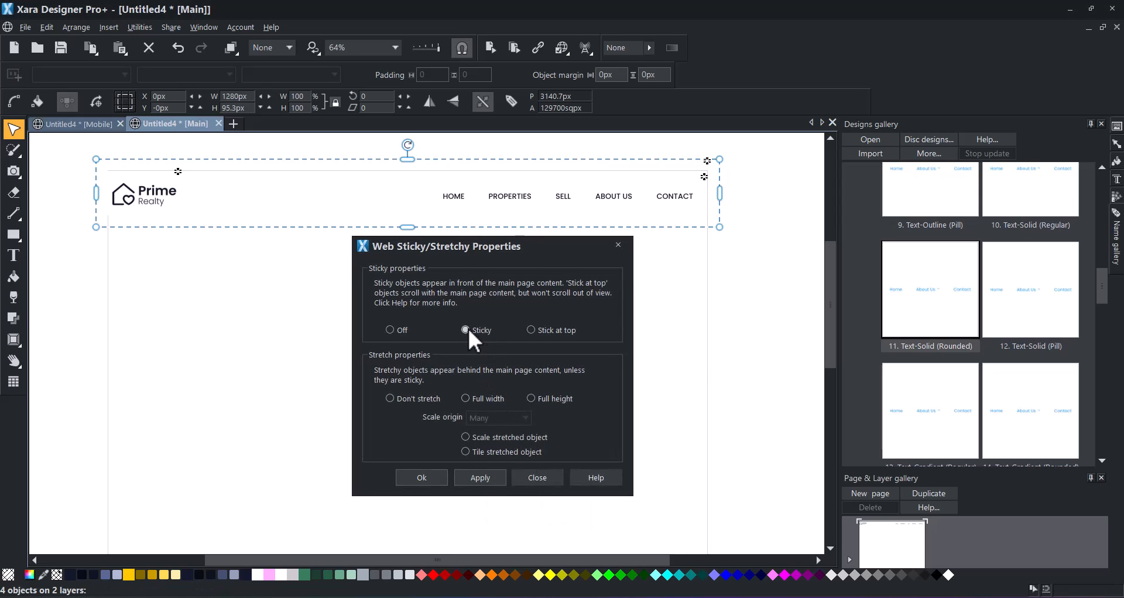
click(475, 476)
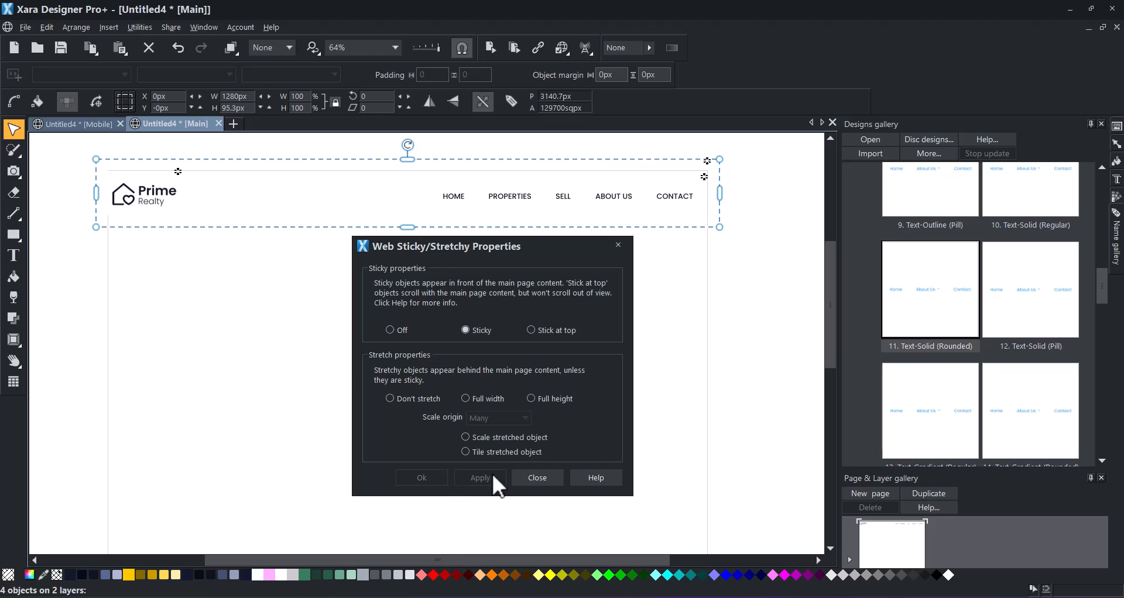
click(536, 476)
key(Escape)
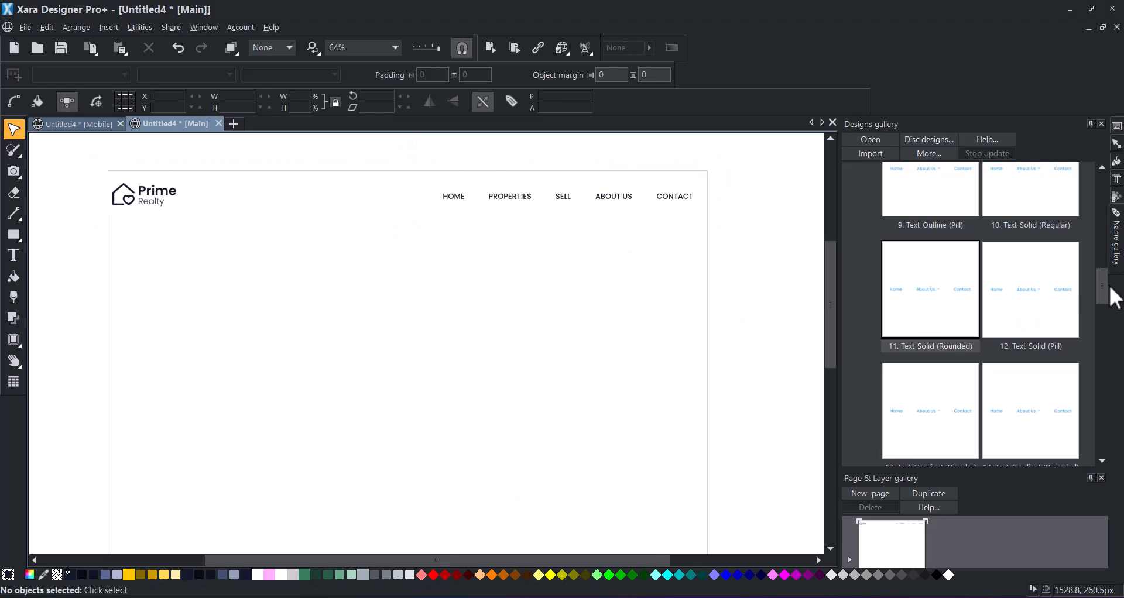
- Collapse the Navigation Bars designs and the Components folder in the designs gallery
drag(1104, 286, 1099, 203)
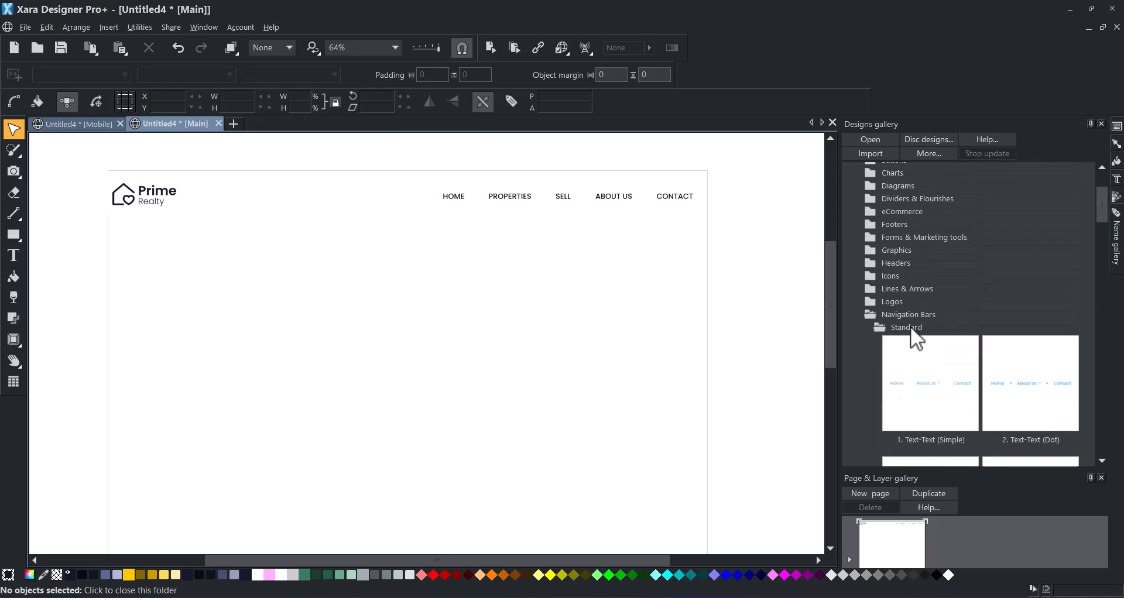
click(880, 328)
click(870, 313)
scroll(872, 263, up, 2)
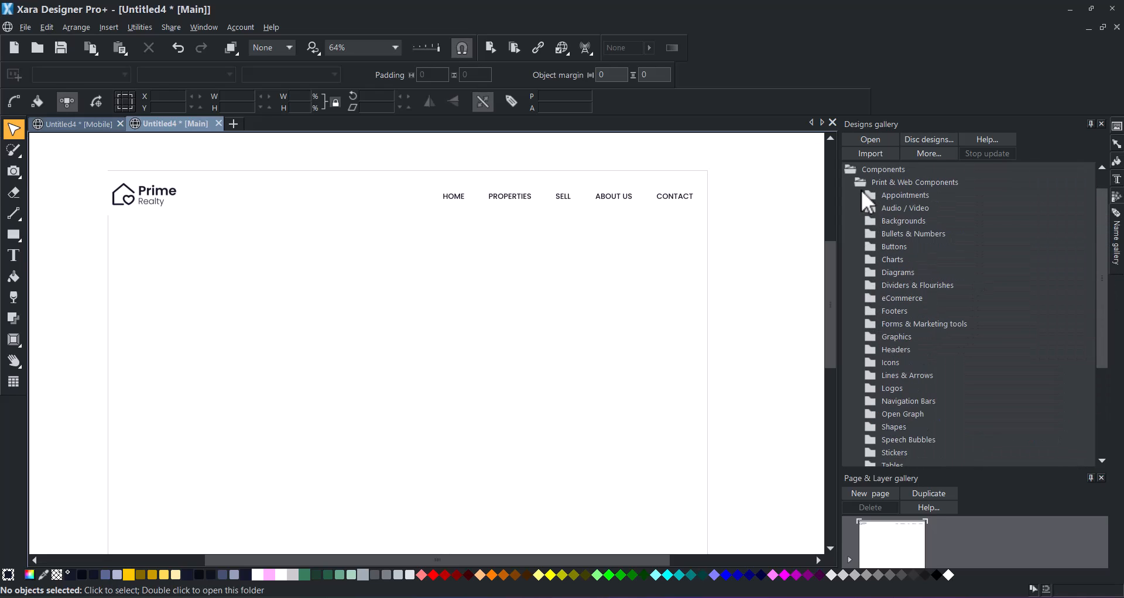
click(861, 182)
click(850, 193)
- Insert the web block 19. Hero (Ph-1) from the Modular Websites hero designs below the header
click(851, 210)
click(859, 233)
click(871, 258)
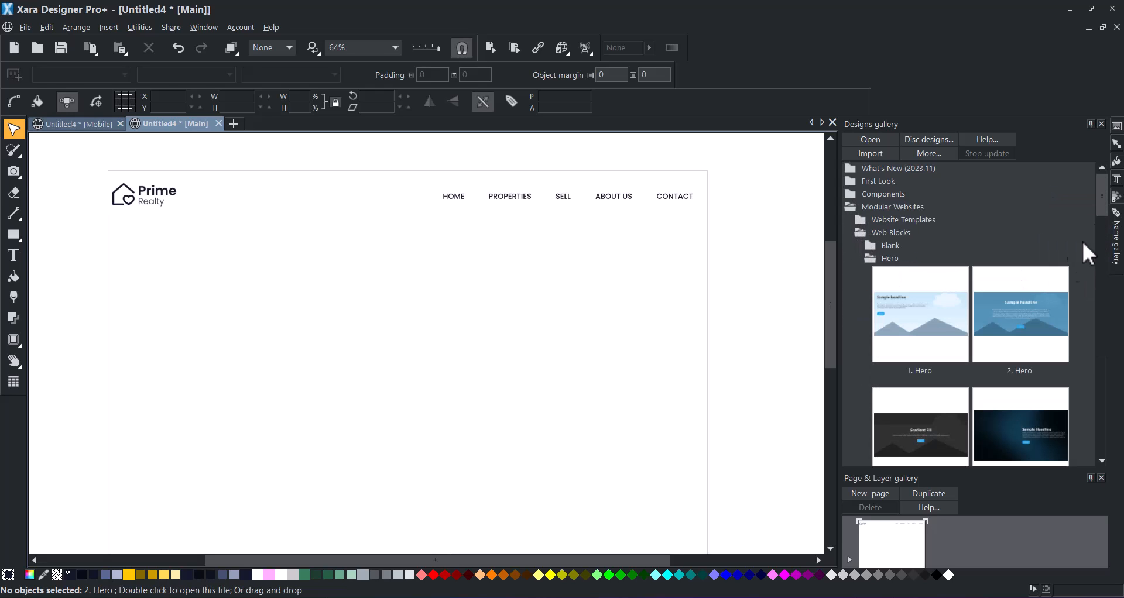
drag(1104, 199, 1025, 336)
double_click(947, 348)
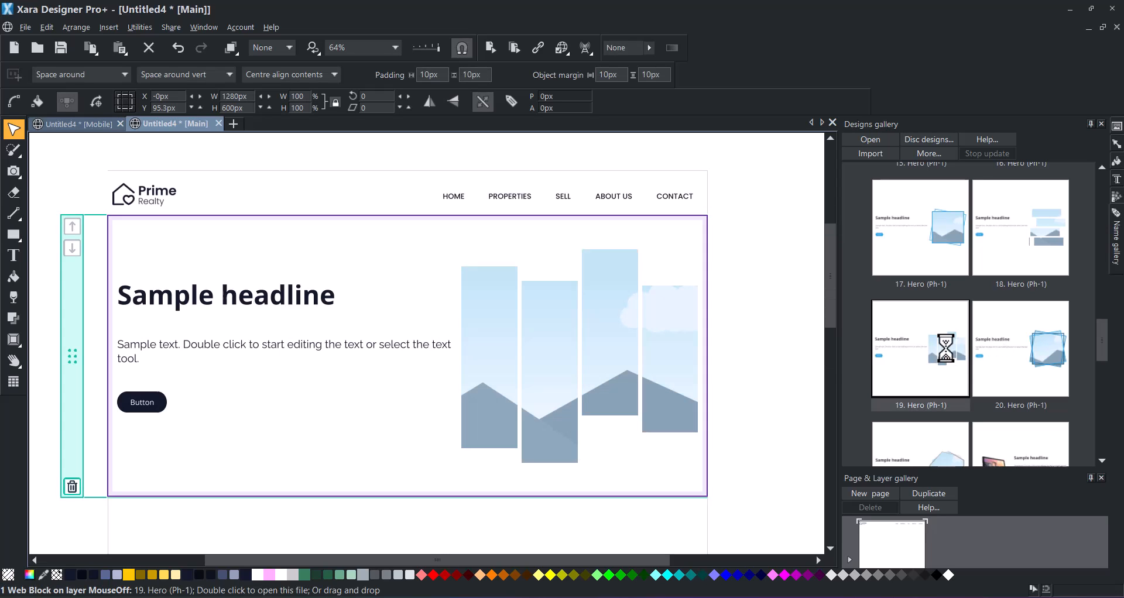
click(724, 261)
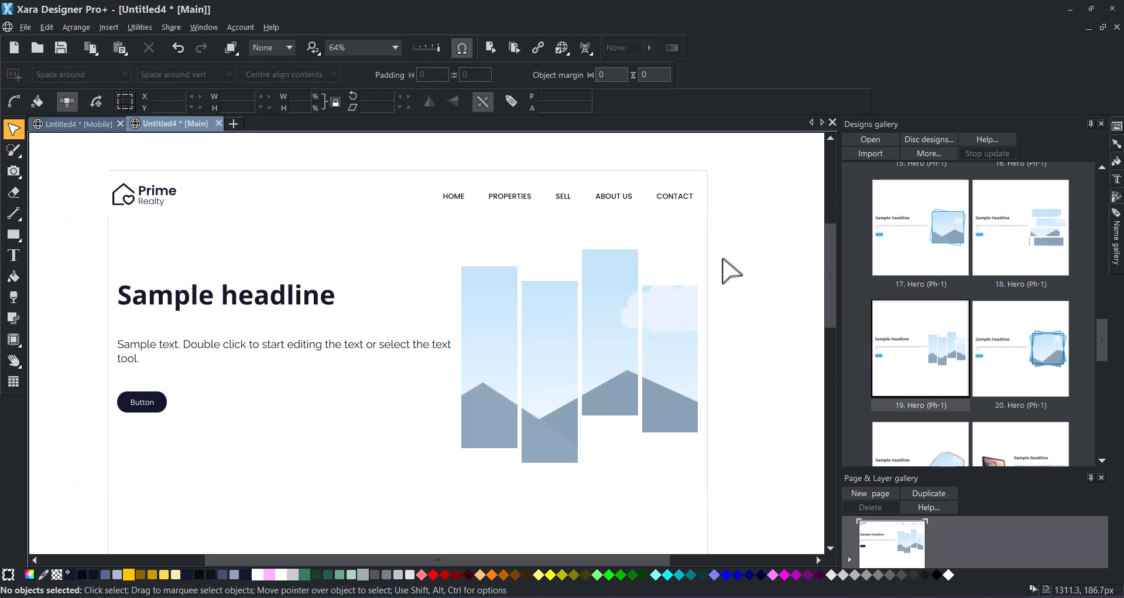
- Enlarge the Page & Layer gallery and locate the hero web block among the index page's layers
drag(993, 465, 986, 245)
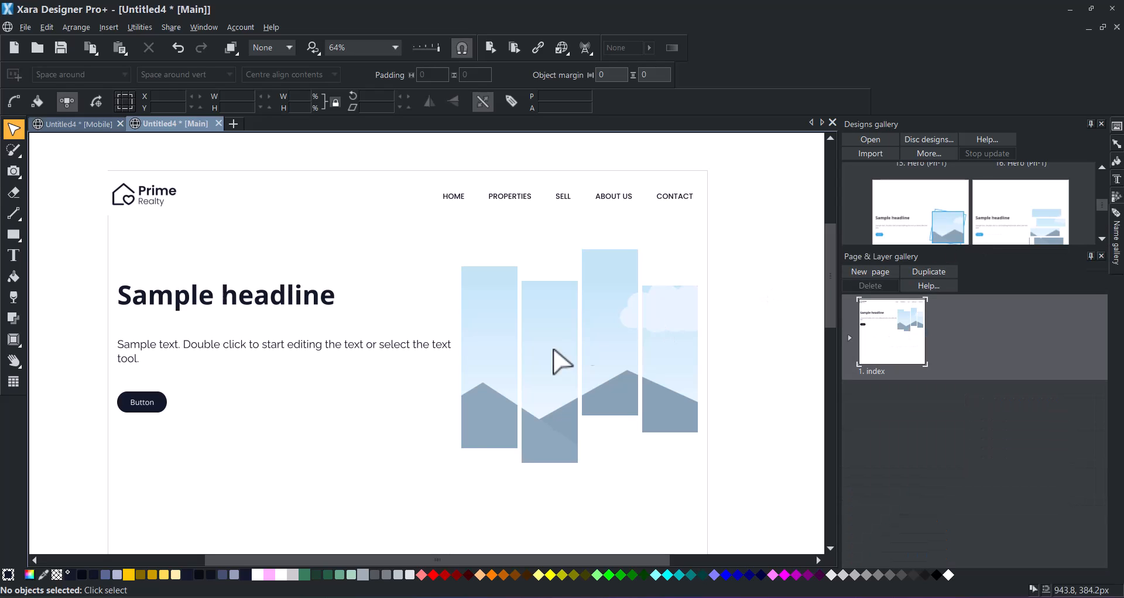
click(588, 353)
click(80, 317)
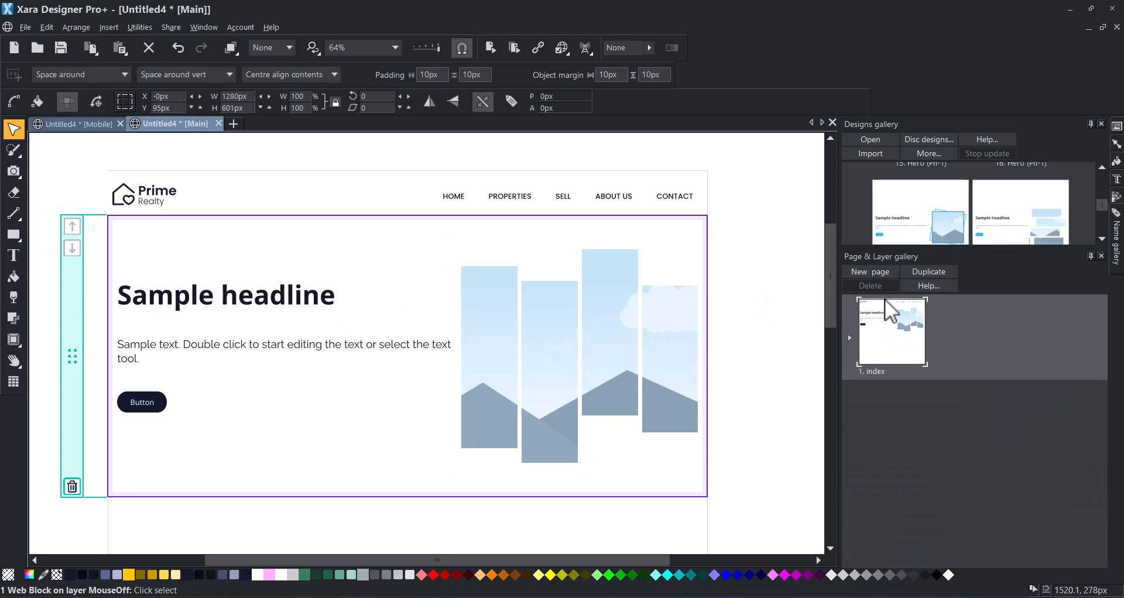
click(849, 338)
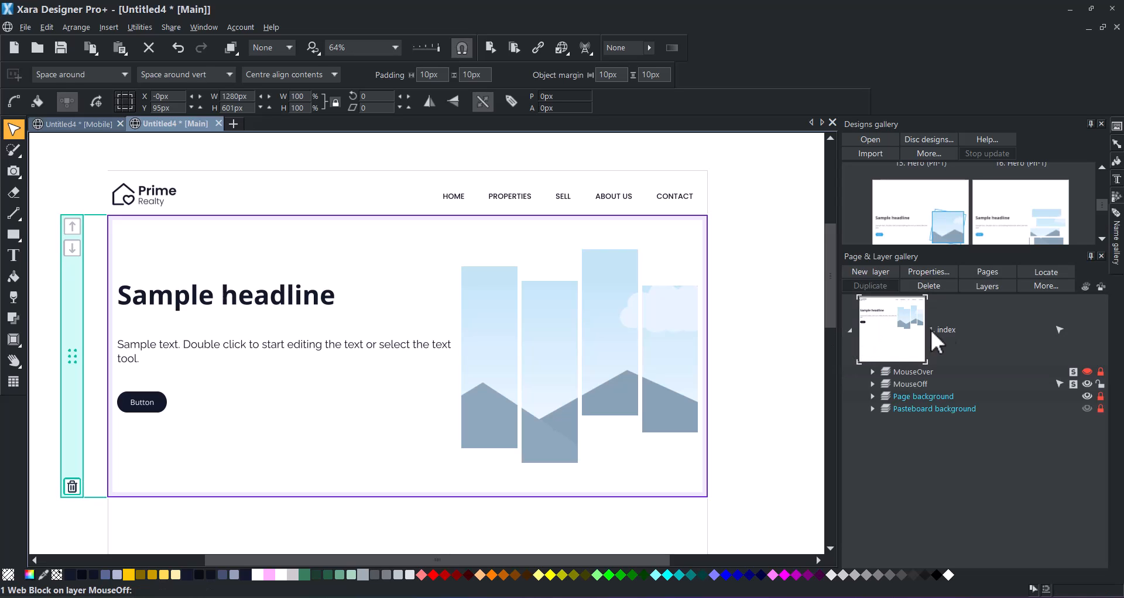
click(1058, 272)
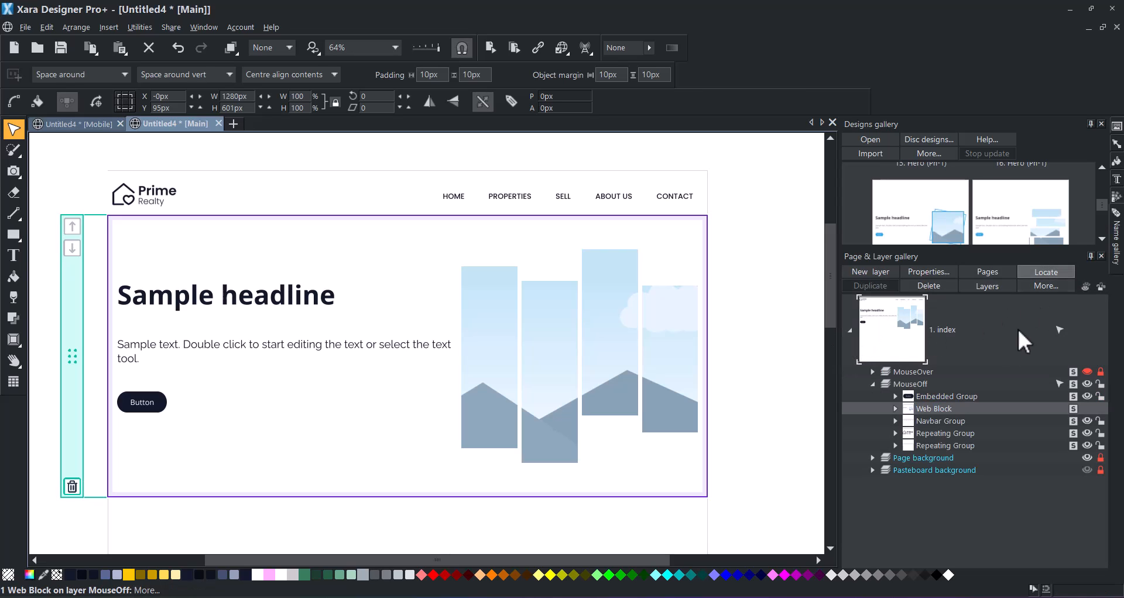
- Fill the hero web block's BlockBackground with the dark navy colour, and deselect it
click(894, 409)
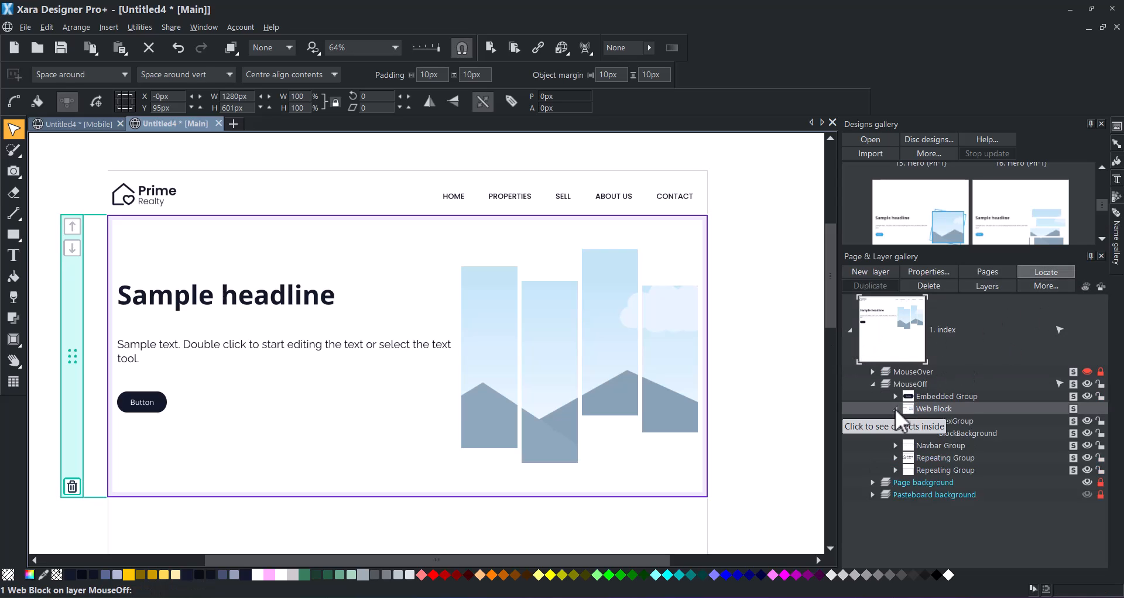
click(950, 434)
click(81, 574)
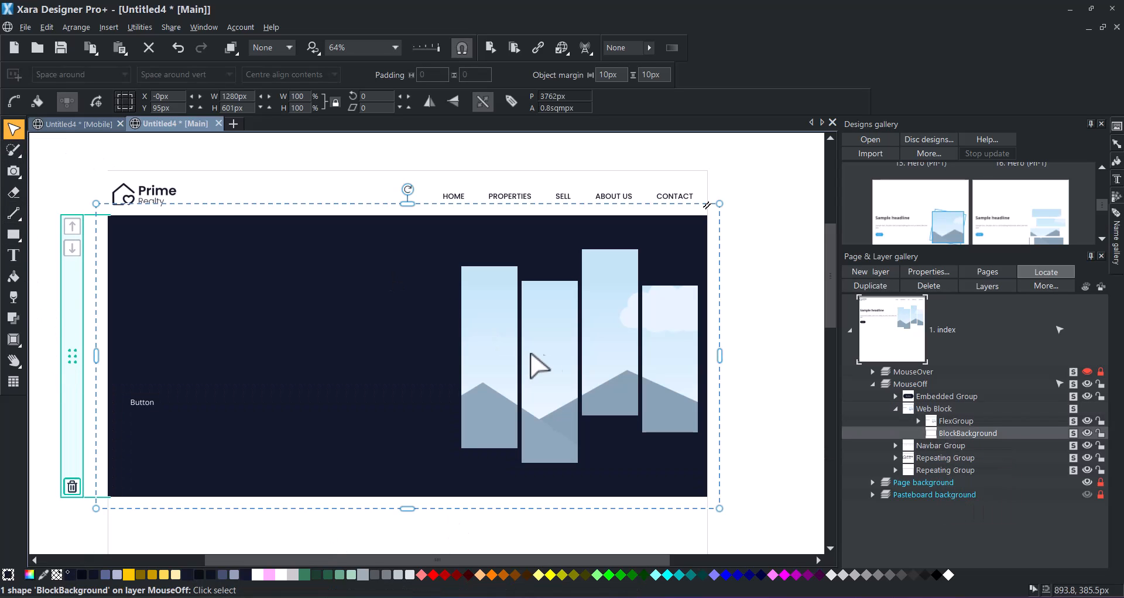
click(765, 324)
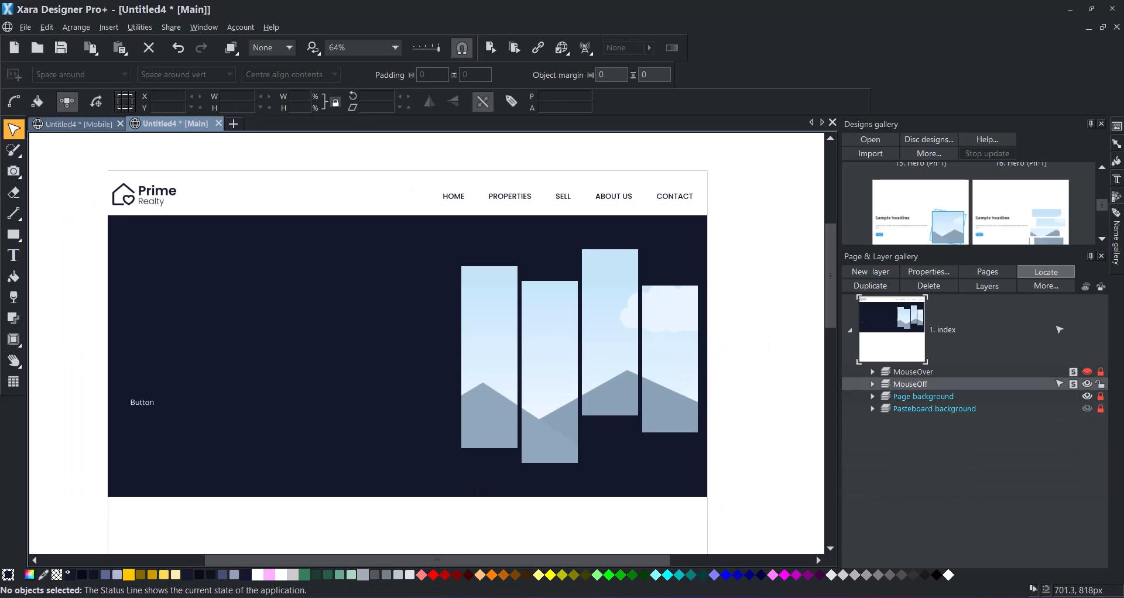
- Replace the hero's placeholder photo with the Nashville house image, and reposition it so the house fits inside the four panels
click(433, 597)
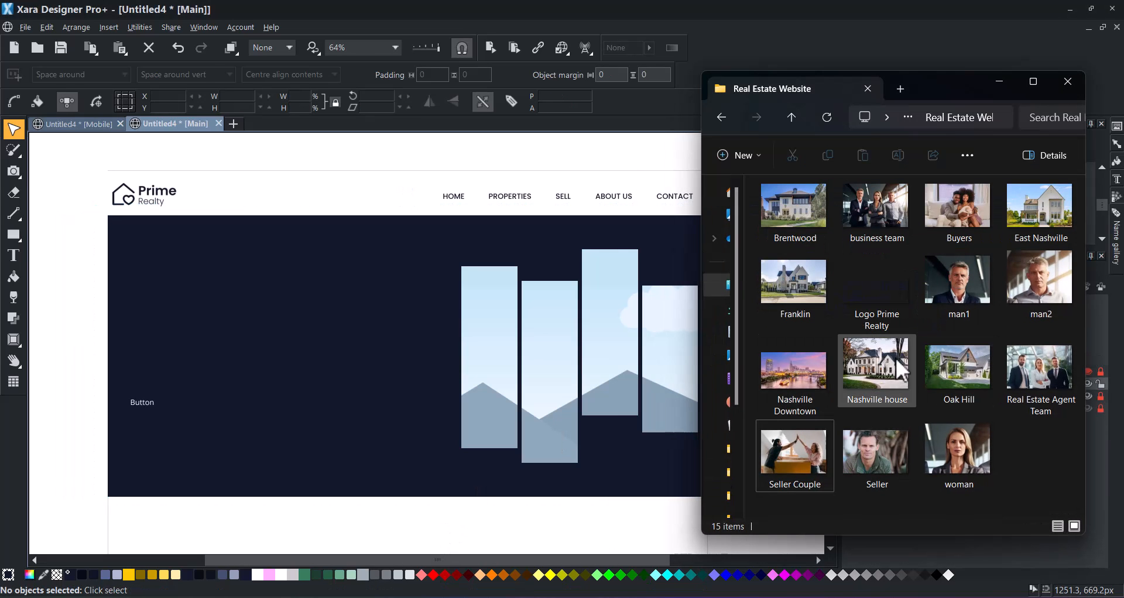
drag(882, 376, 607, 345)
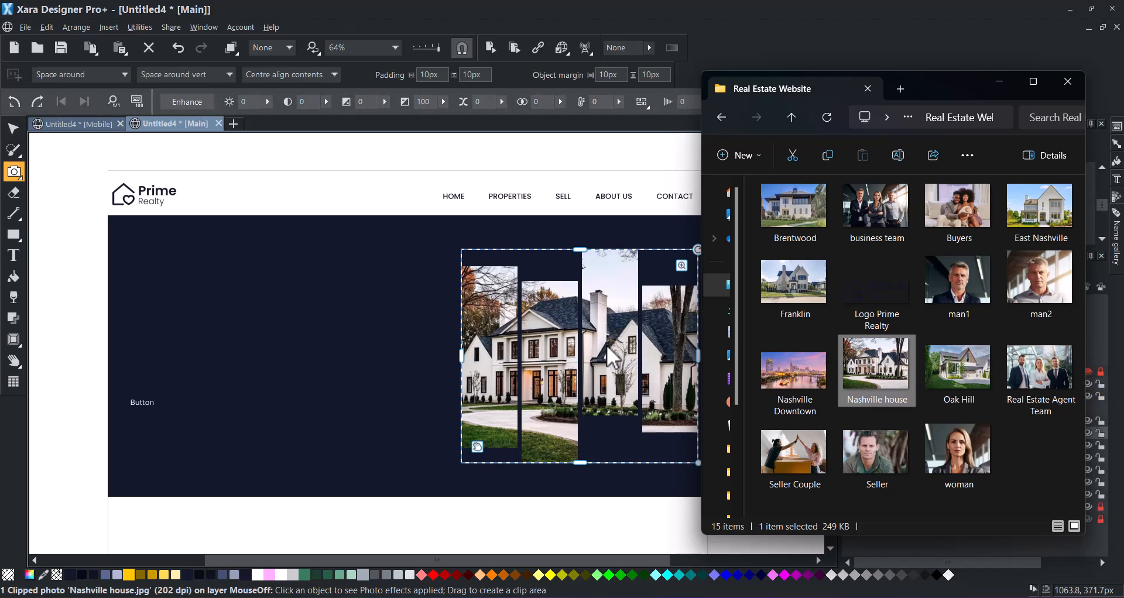
click(1003, 85)
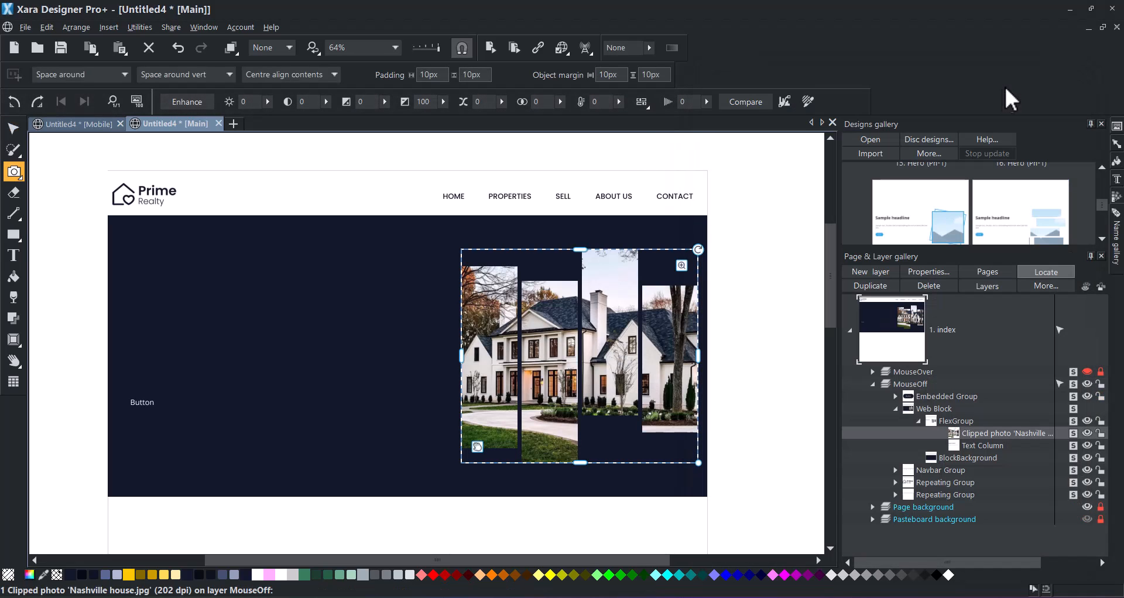
drag(488, 454, 506, 430)
- Delete the placeholder button from the hero section
click(13, 128)
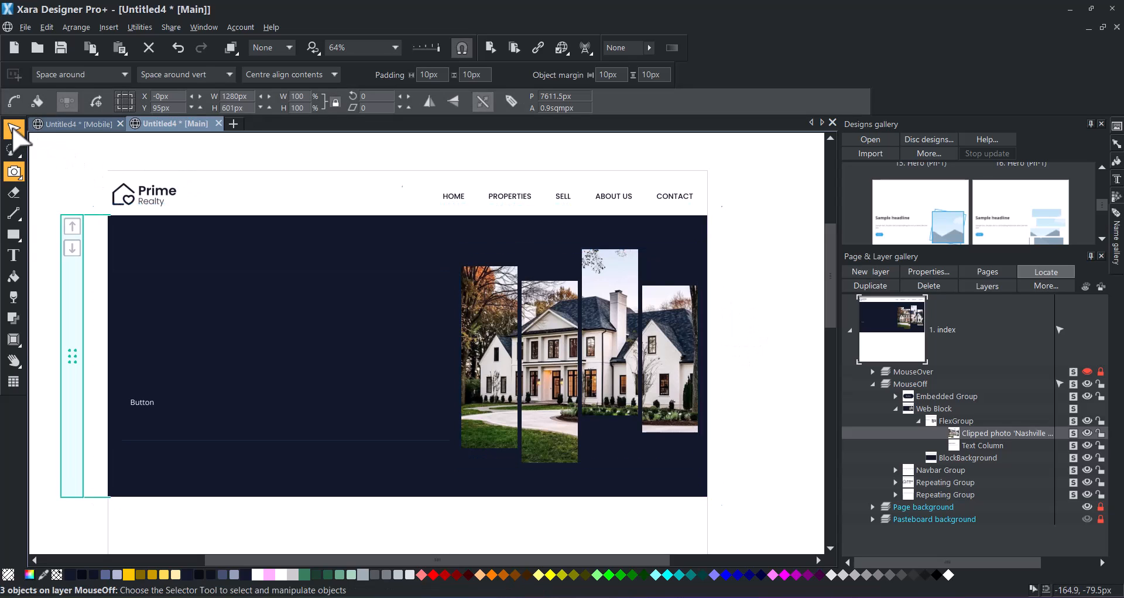
click(141, 404)
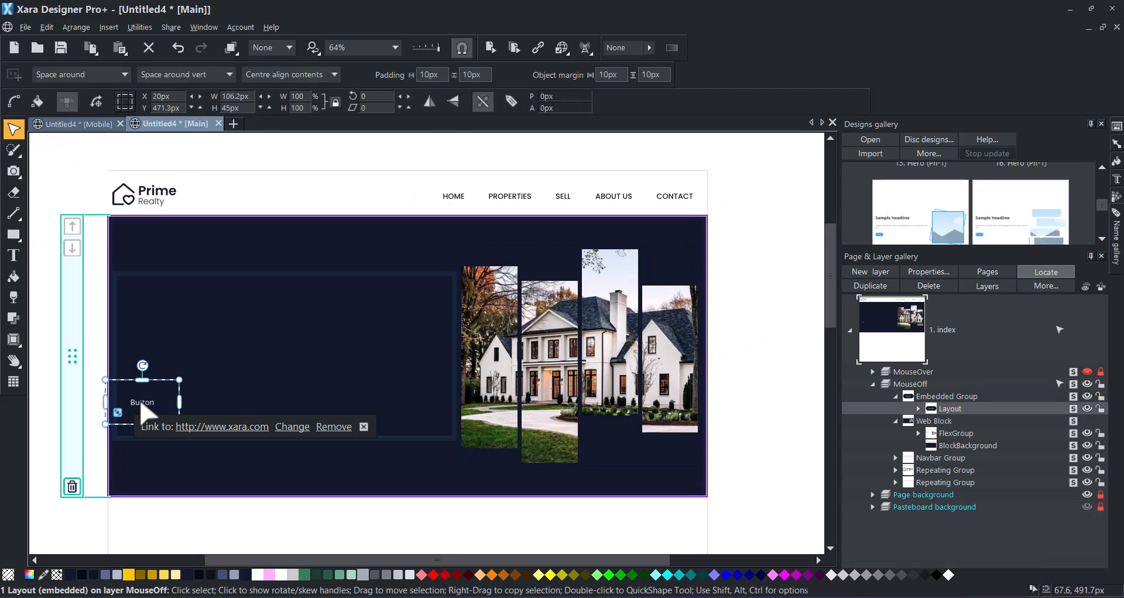
key(Escape)
- Recolour all the text in the hero's text column white, replacing both text colours
click(13, 255)
click(181, 327)
key(ctrl+a)
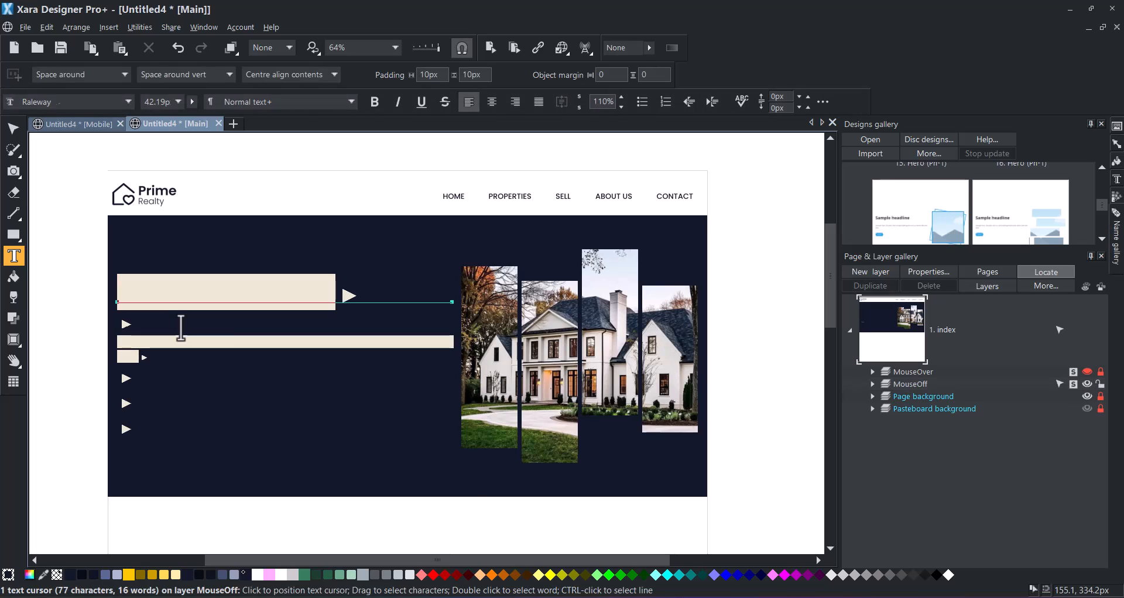
click(948, 576)
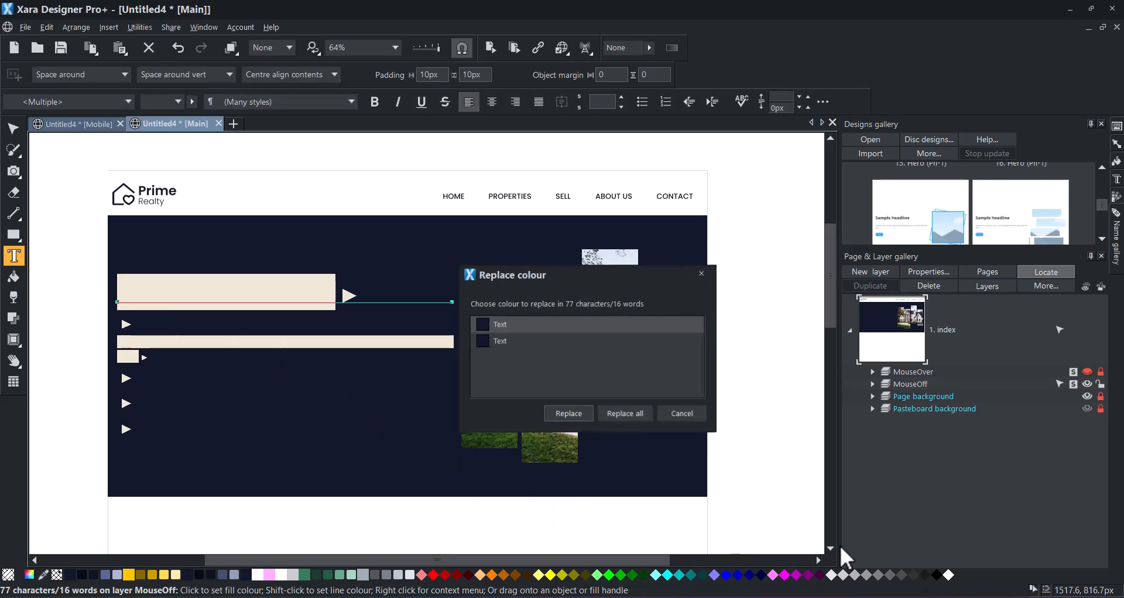
click(623, 418)
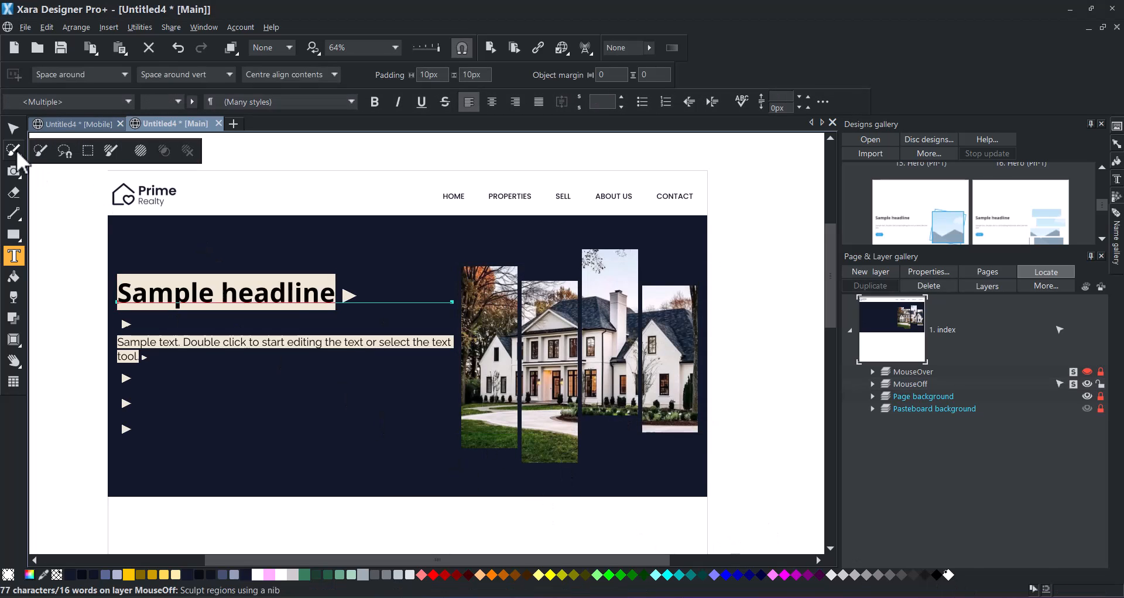
click(13, 129)
click(182, 287)
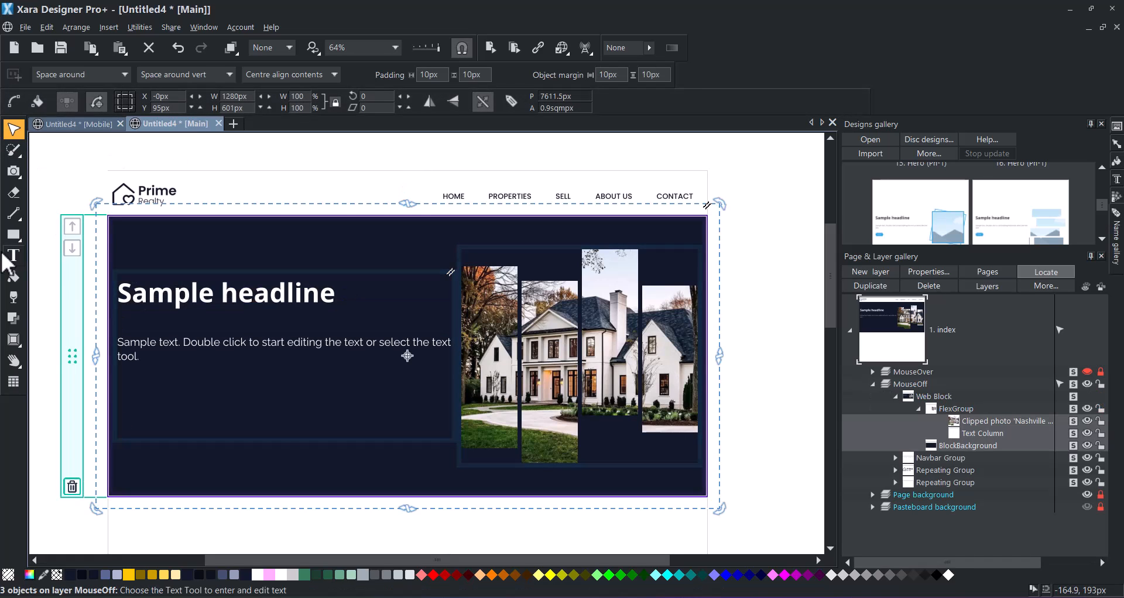
- Apply the Heading 1 style to the hero's sample headline and colour it white
click(13, 255)
drag(336, 293, 117, 294)
click(353, 103)
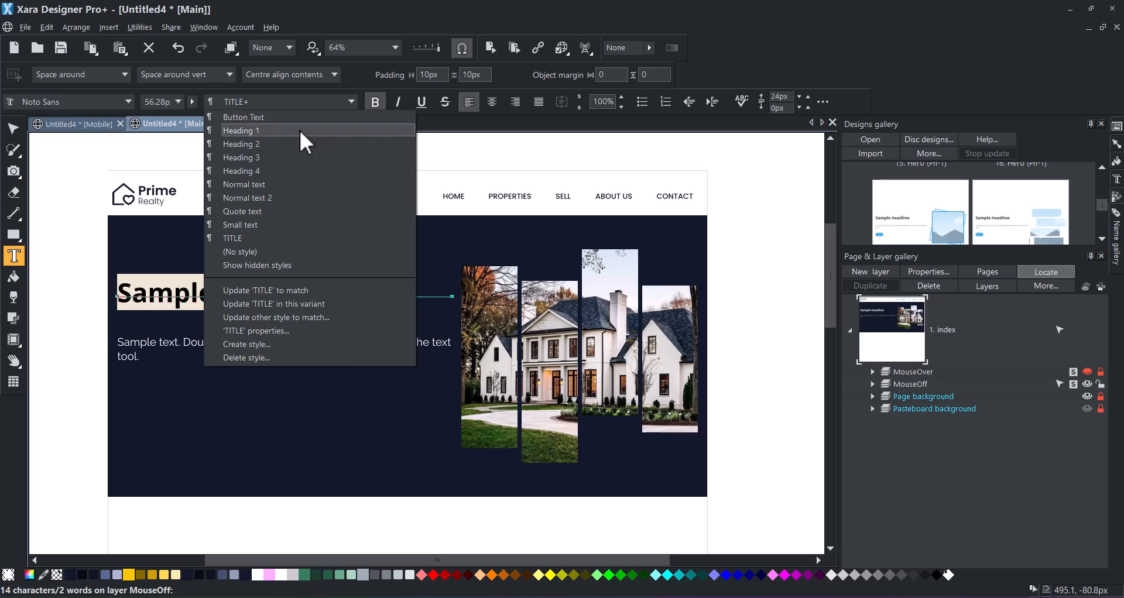
click(306, 142)
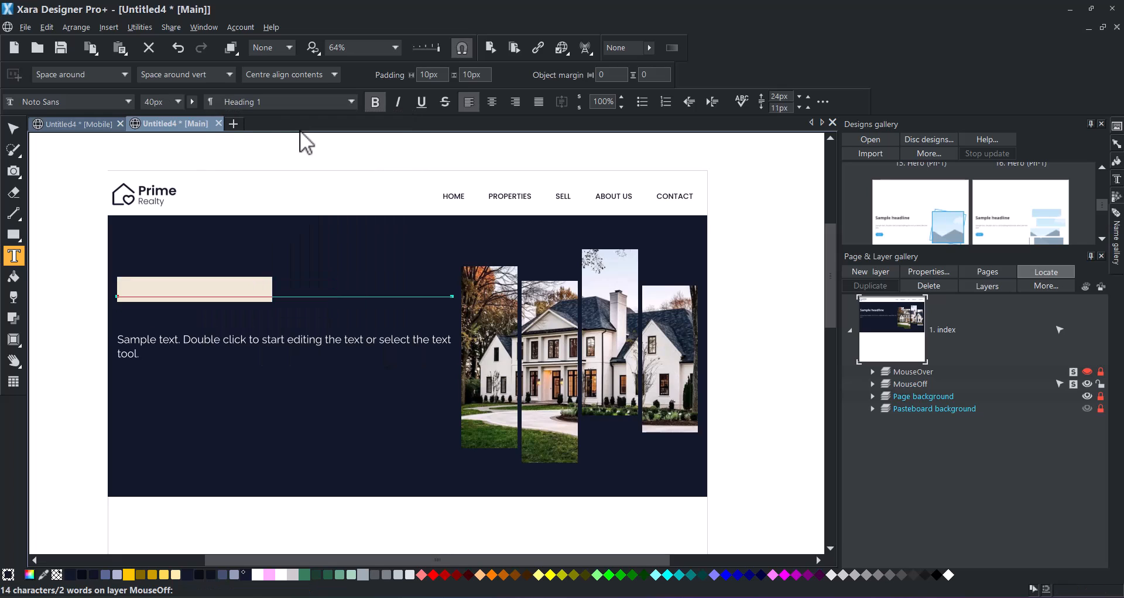
click(937, 575)
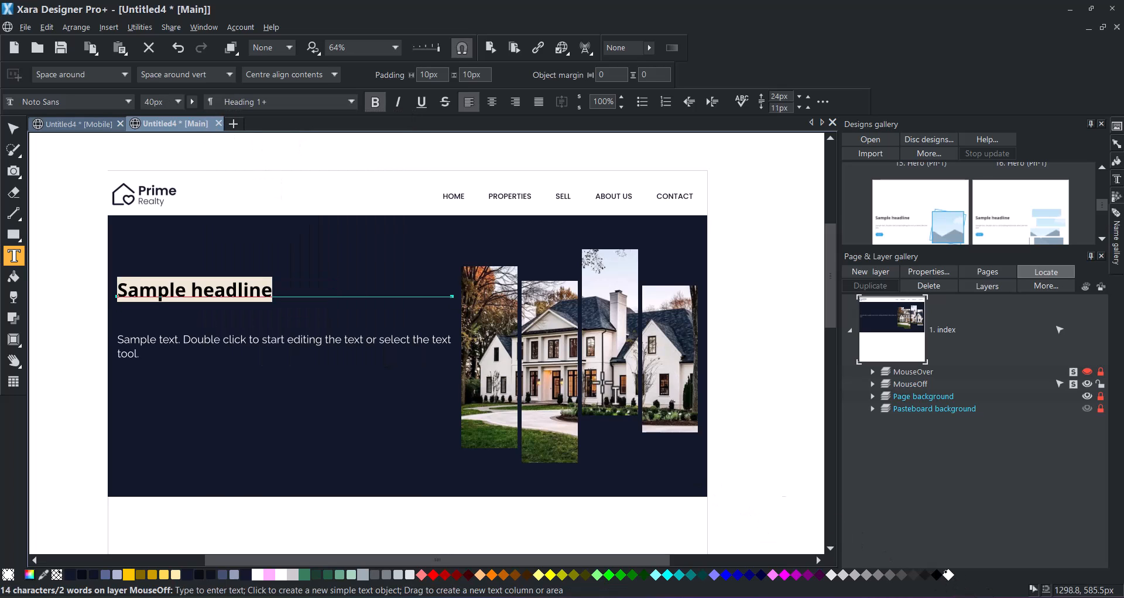
- Set the hero headline's font to Bitter at 64px
click(128, 101)
scroll(88, 351, down, 2)
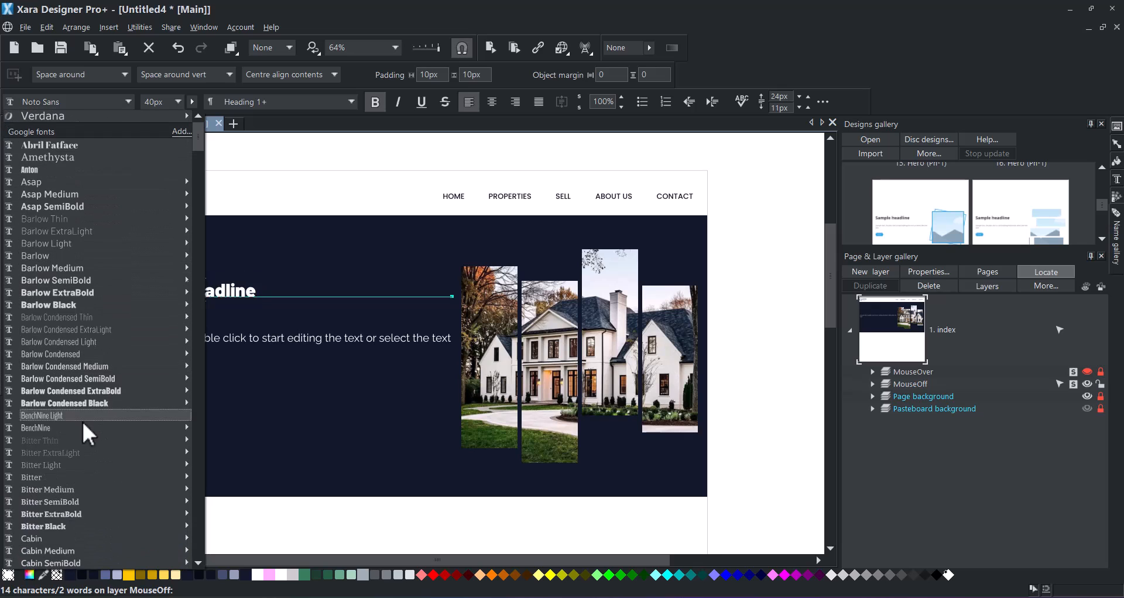
click(65, 473)
click(177, 101)
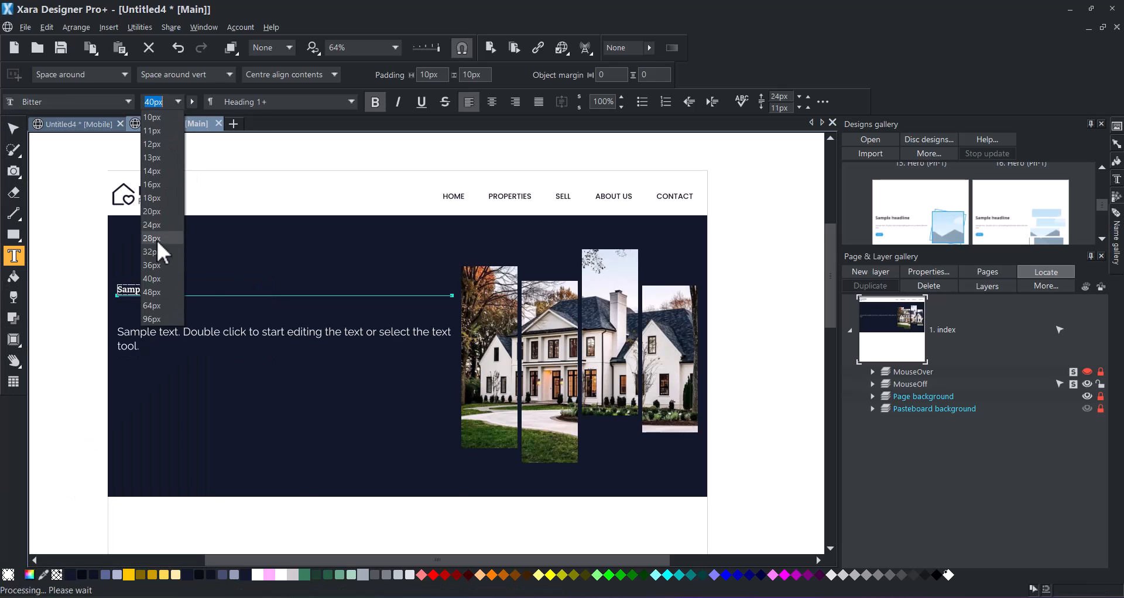
click(156, 304)
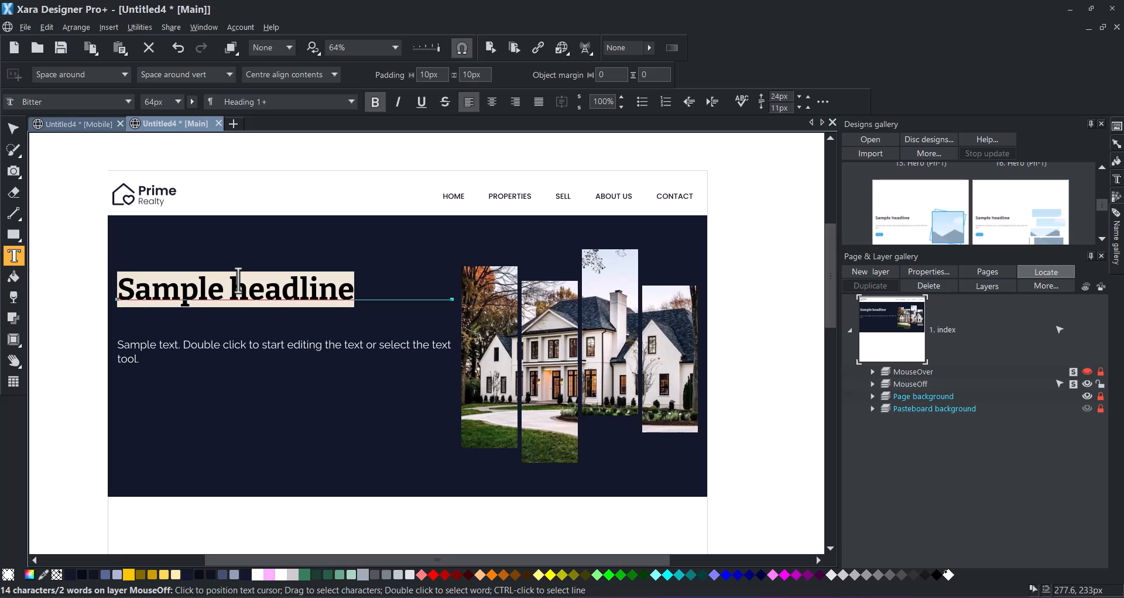
- Replace the sample headline with "Find your dream home in Nashville."
text(Find your dream home in)
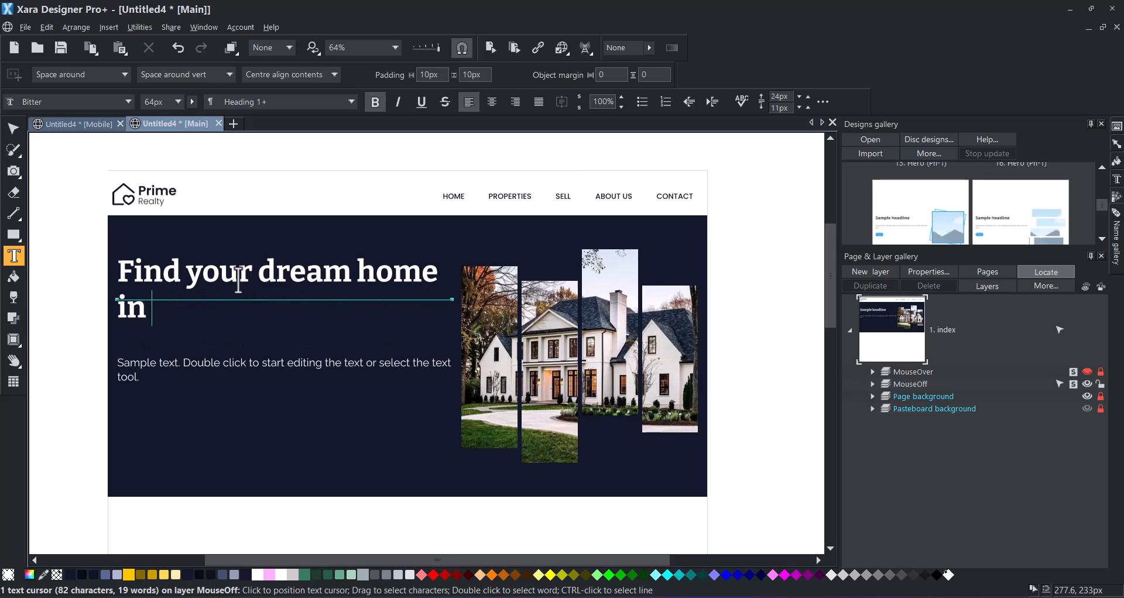
text( Nashville.)
drag(150, 384, 114, 353)
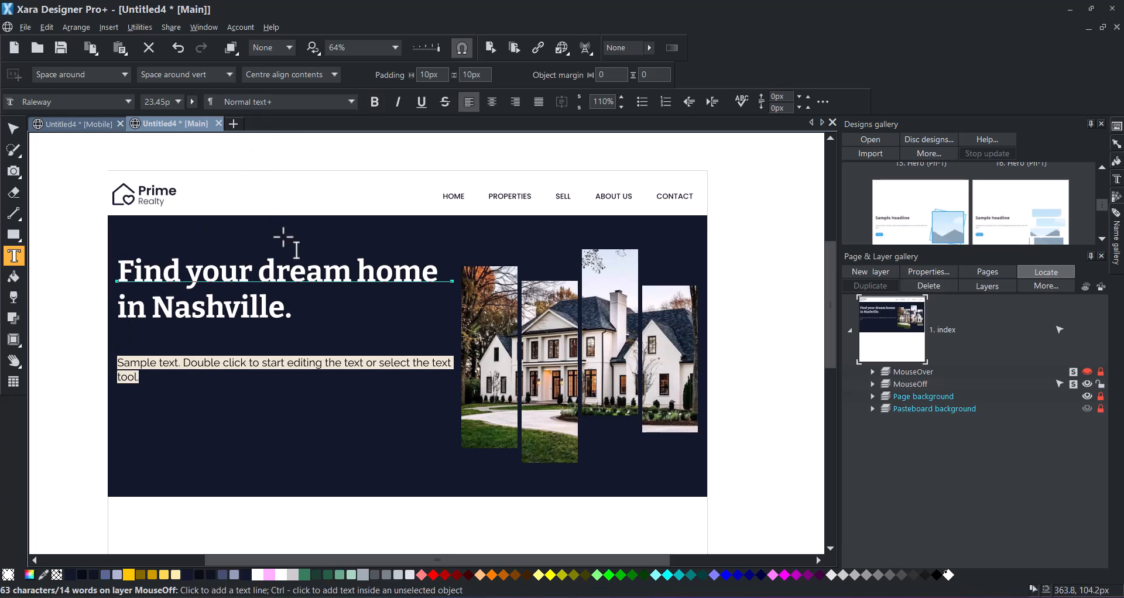
- Update the Heading 1 style to match the formatting of the hero headline
drag(293, 316, 130, 280)
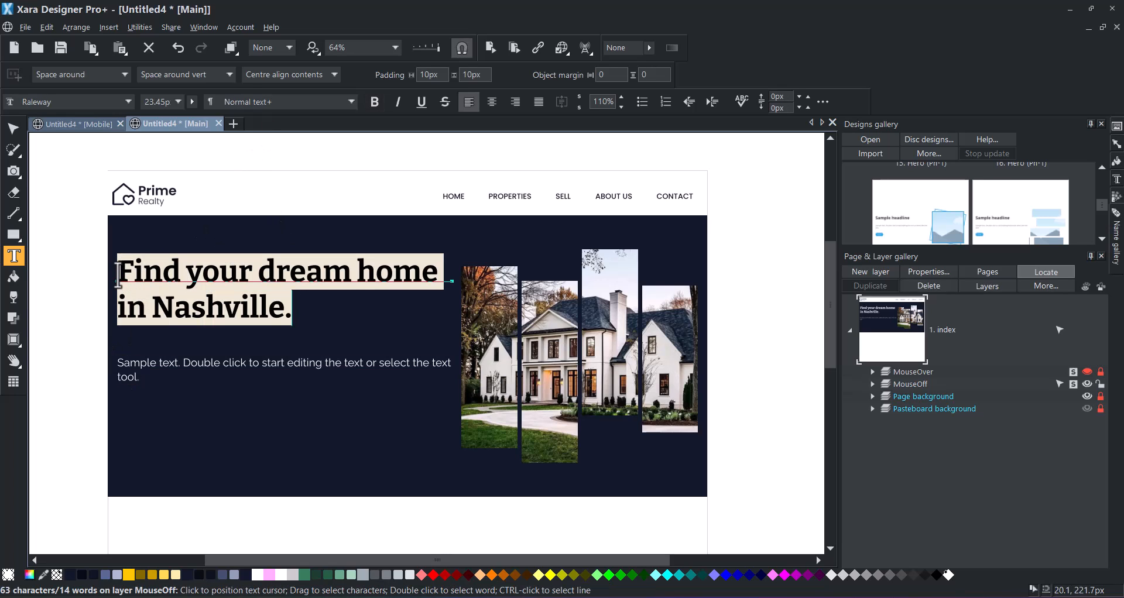
right_click(133, 275)
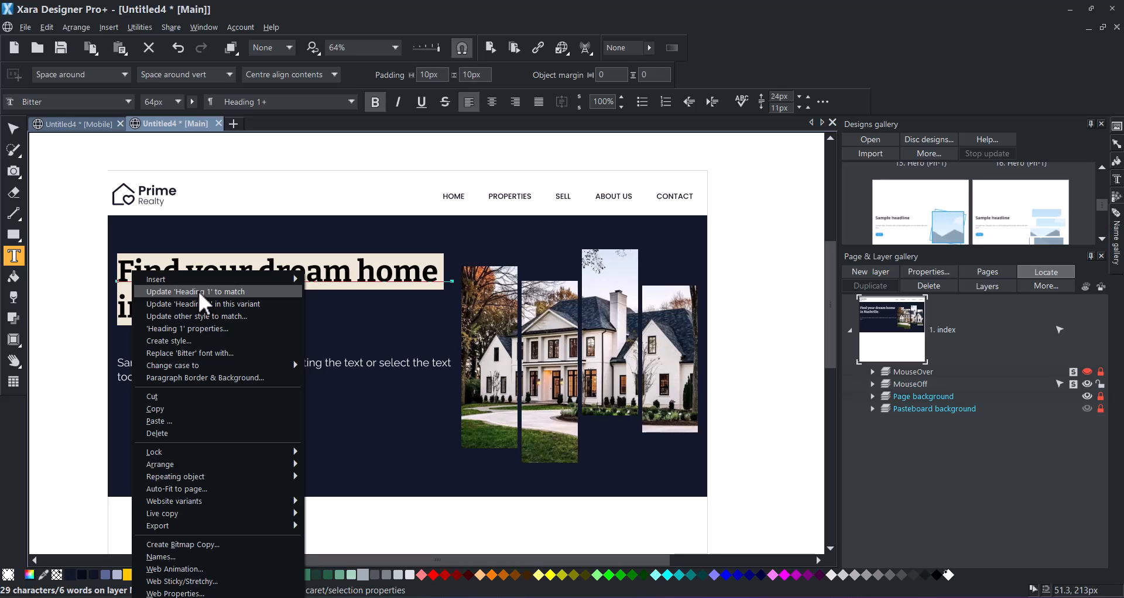
click(200, 292)
- Apply the plain Normal text style to the sample paragraph below the headline
click(211, 360)
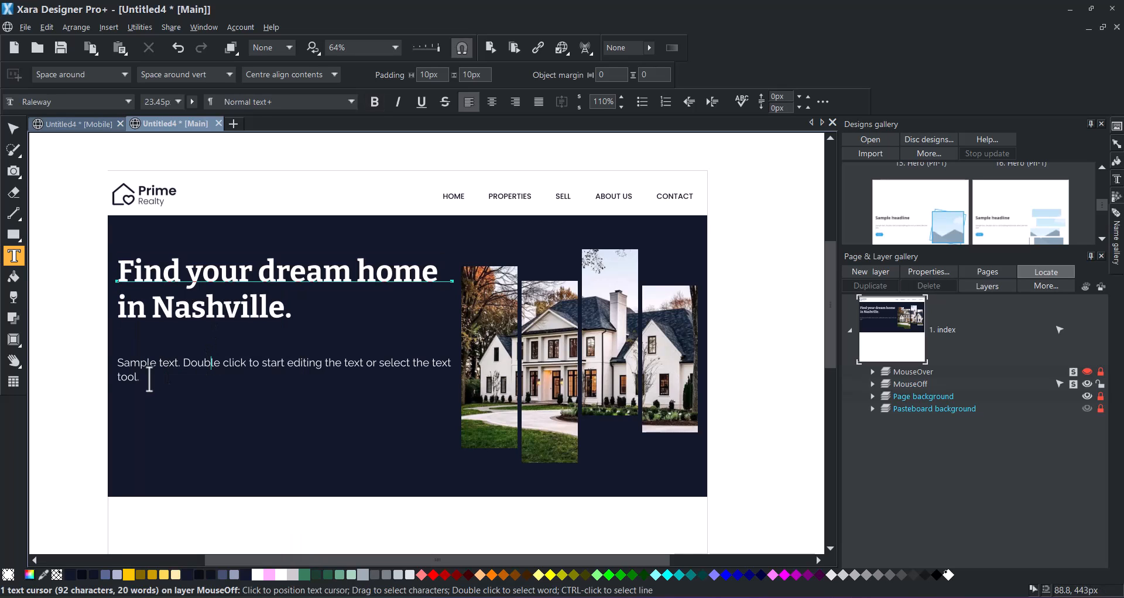
triple_click(143, 376)
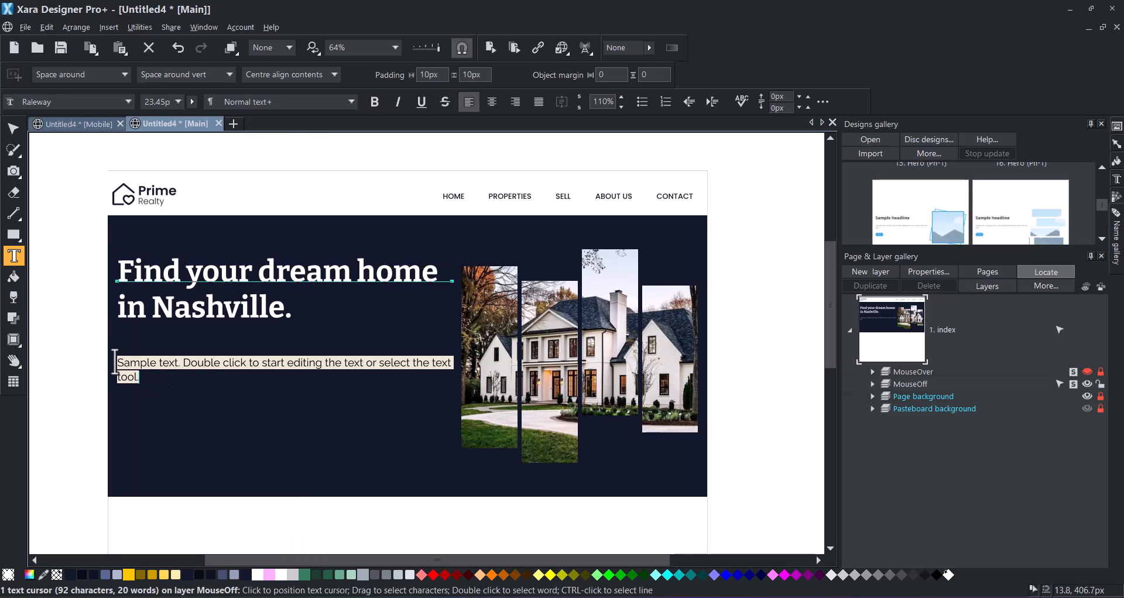
click(350, 101)
click(280, 185)
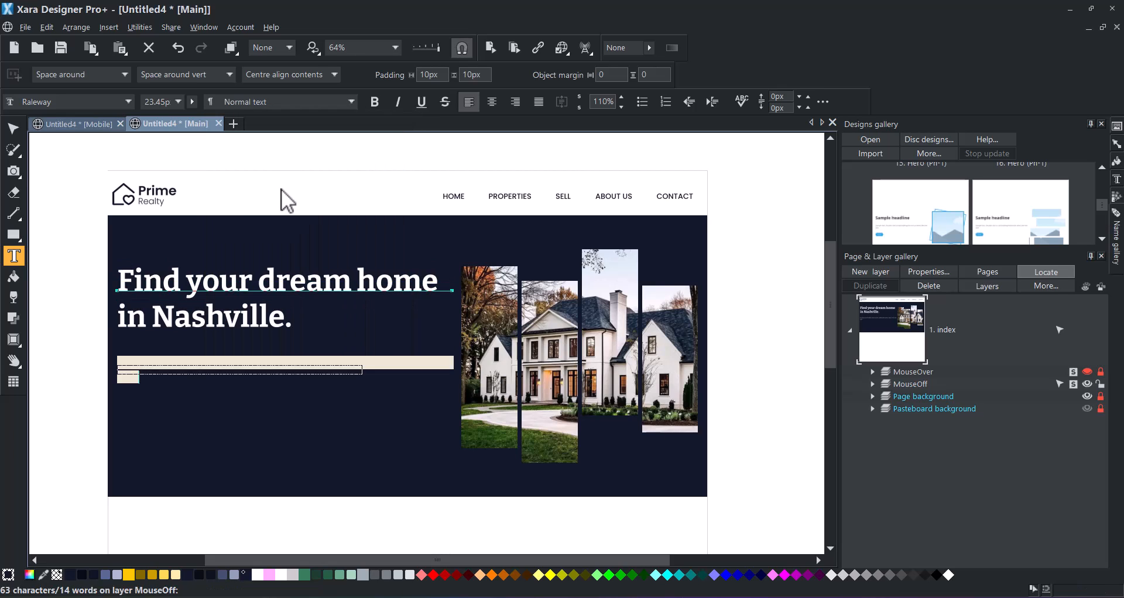
- Format the hero paragraph as white 23px Bitter and replace its text with the introduction beginning "Welcome to Prime Realty – Whether you're buying, selling, or exploring the market"
click(156, 102)
text(2)
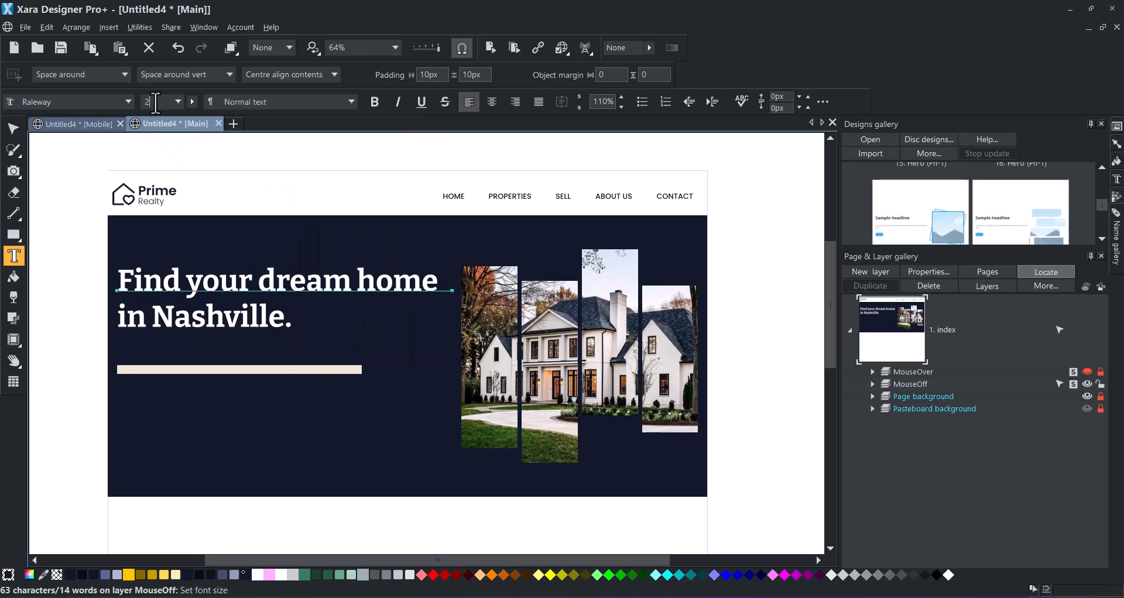
text(3)
key(Return)
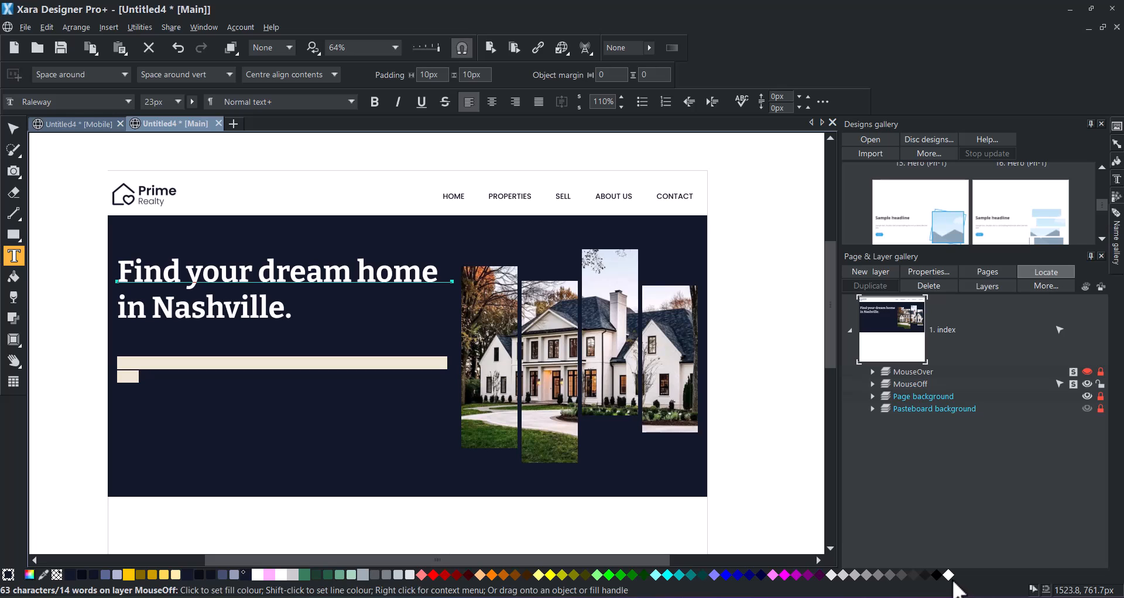
click(128, 101)
click(119, 133)
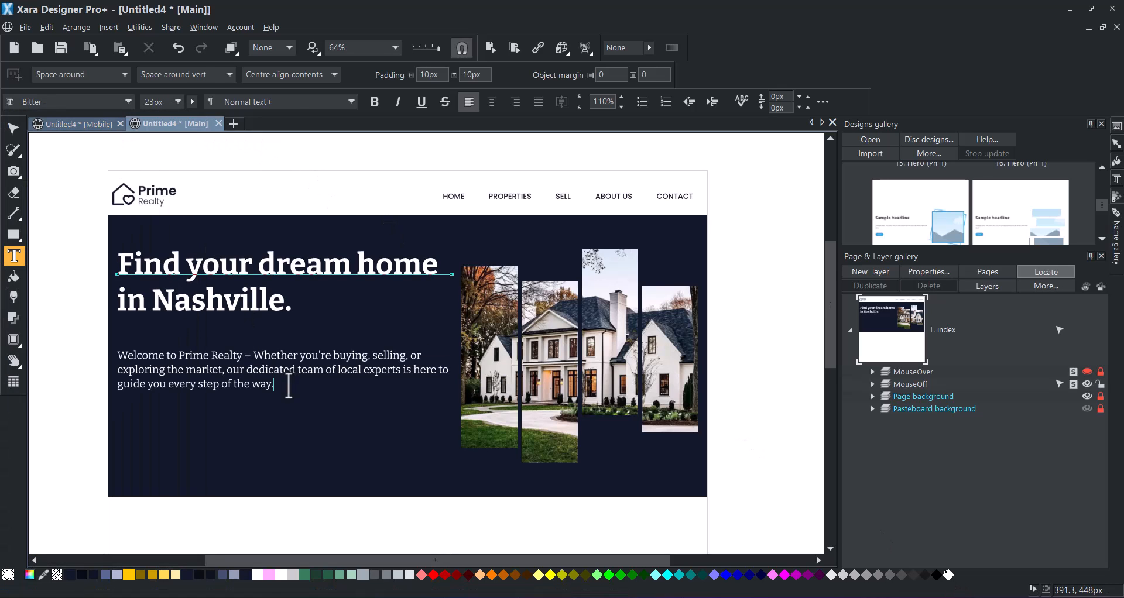
- Update the Normal text style to match the formatting of the hero's welcome paragraph
drag(284, 384, 135, 357)
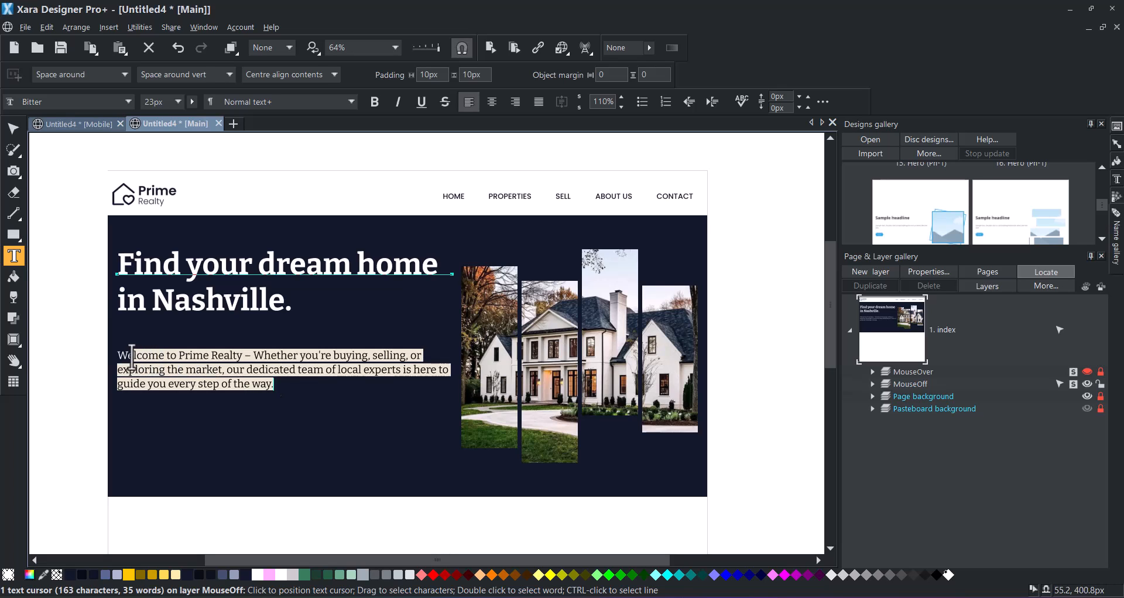
right_click(170, 375)
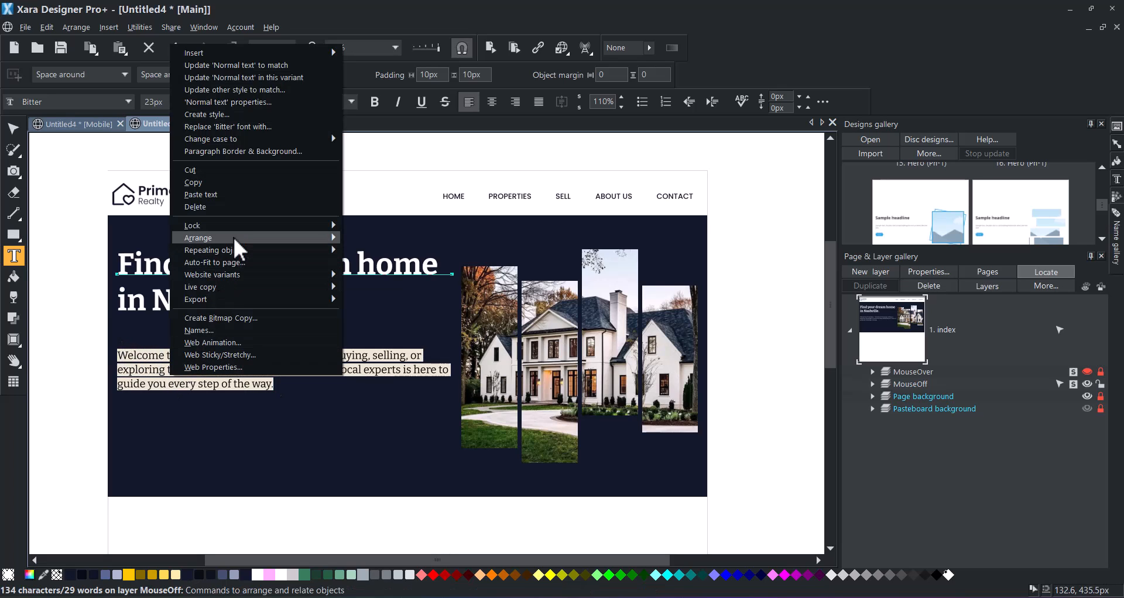
mouse_move(233, 238)
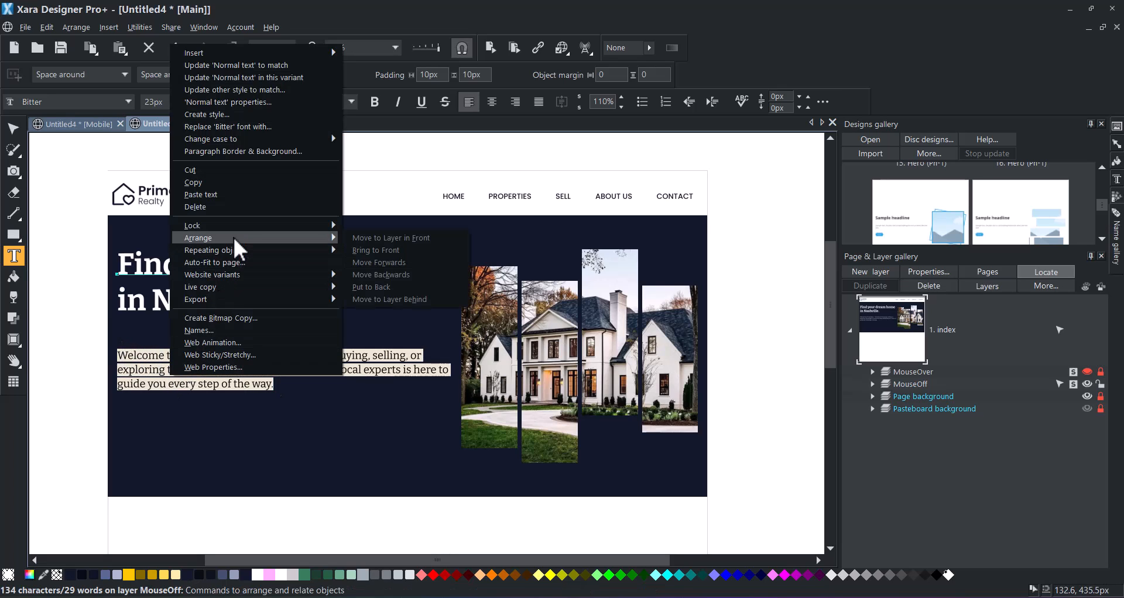
click(286, 63)
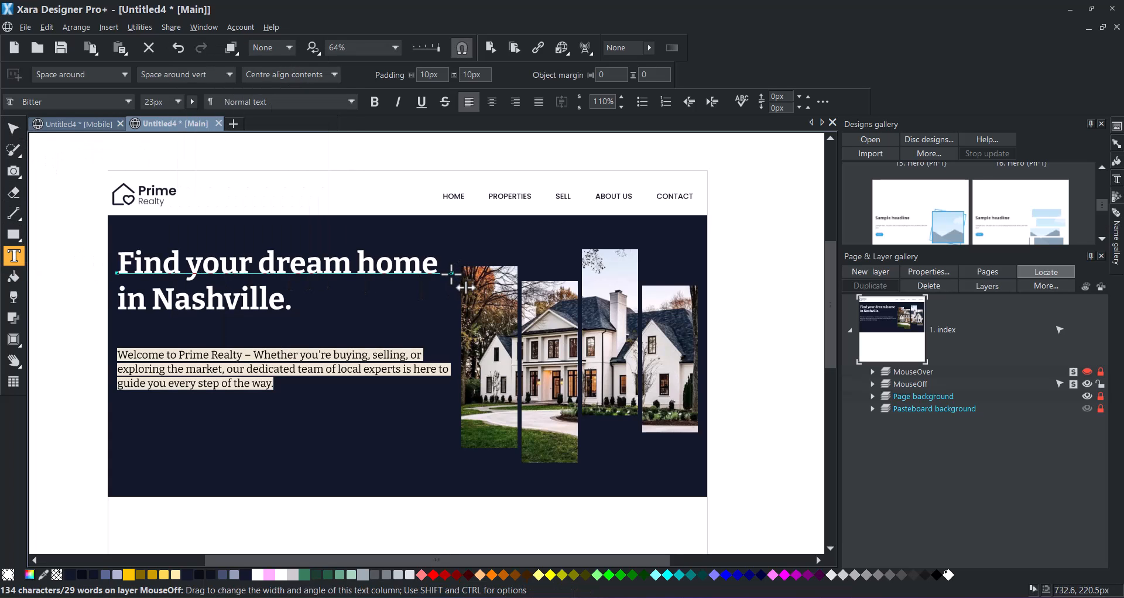
- Narrow the hero's text column so the headline wraps after "dream", and deselect everything
click(448, 287)
drag(447, 287, 410, 399)
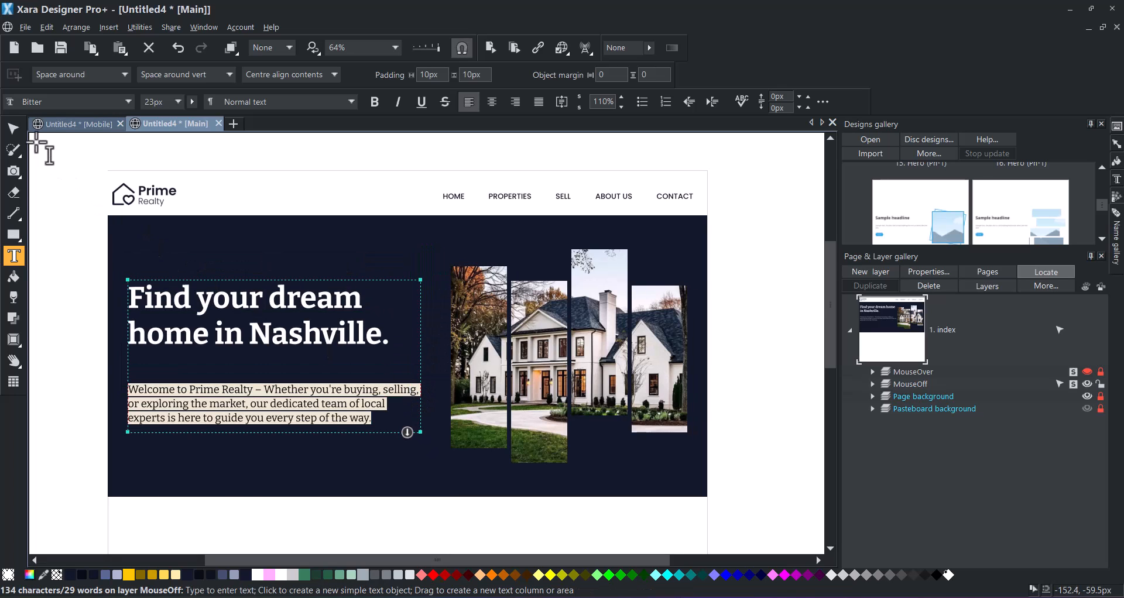
click(13, 130)
click(81, 216)
click(71, 195)
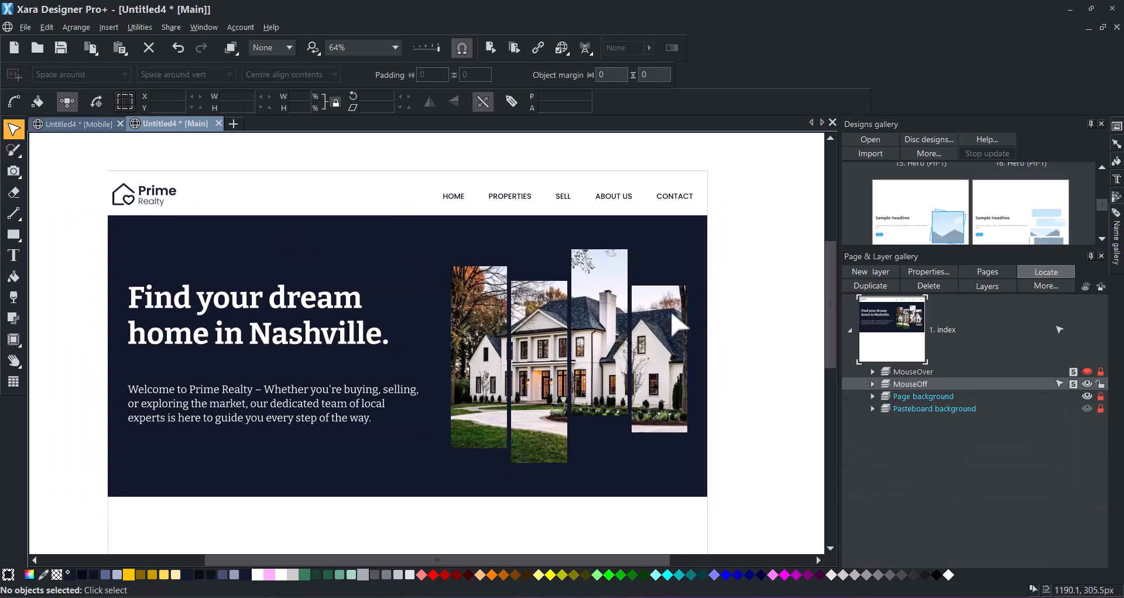
- Place a Solid rounded button from the Print & Web Components button designs on the blank area beside the hero
drag(943, 246, 944, 393)
drag(1107, 303, 1049, 209)
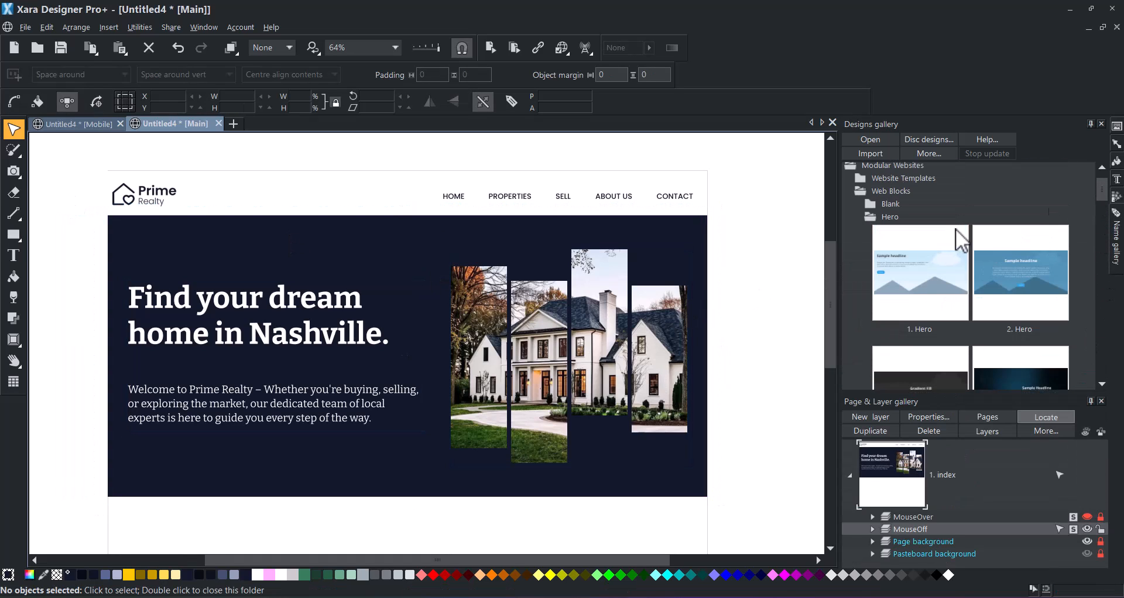
click(870, 214)
scroll(865, 211, up, 2)
click(850, 195)
click(860, 207)
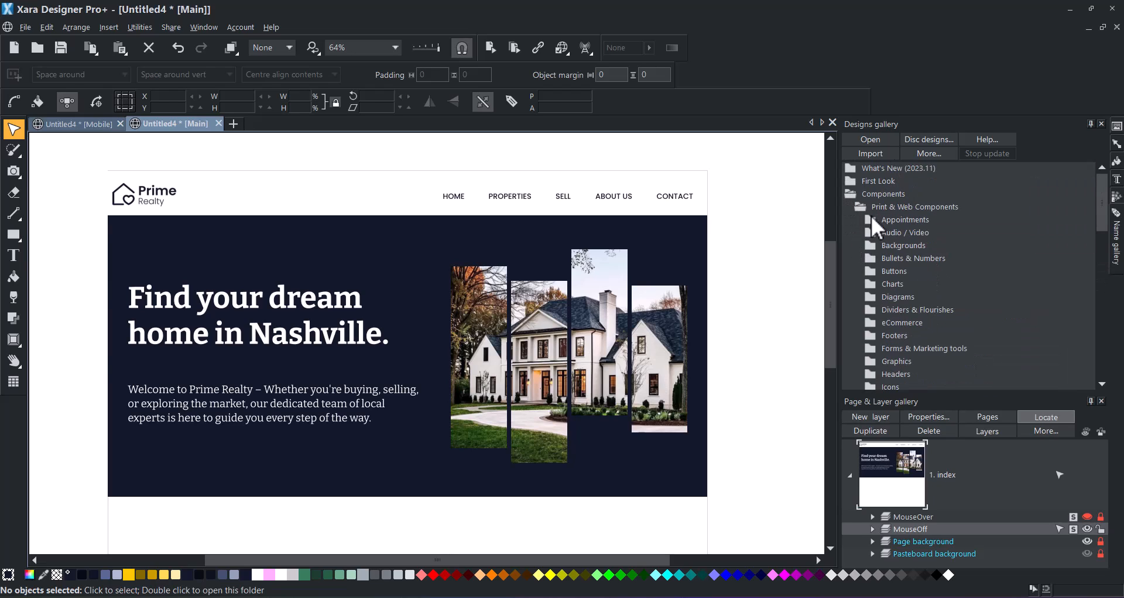
click(866, 273)
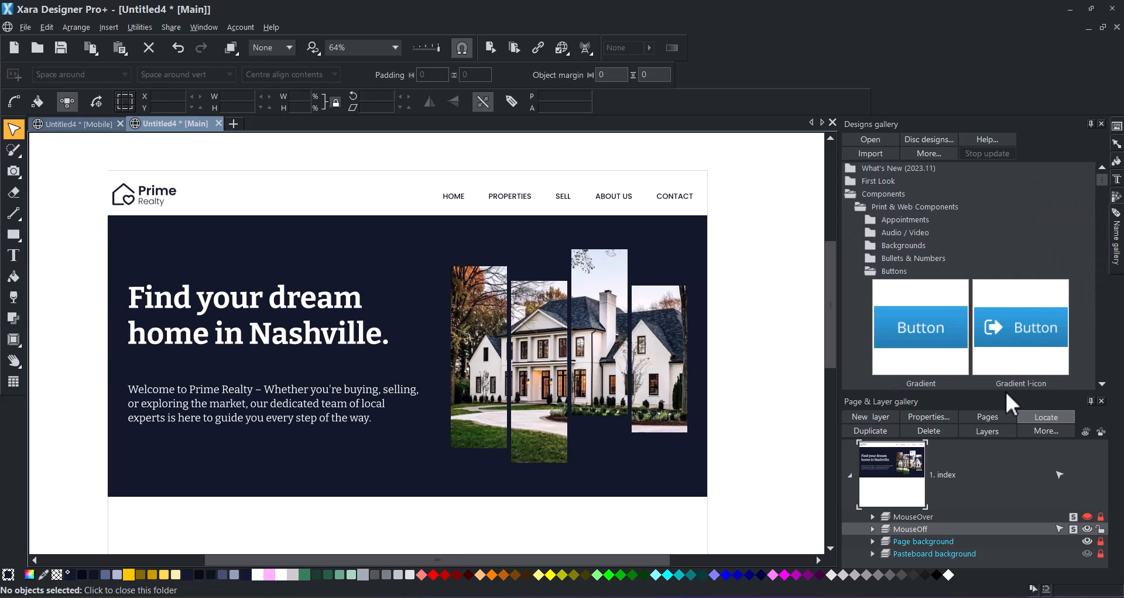
drag(1105, 186, 1103, 322)
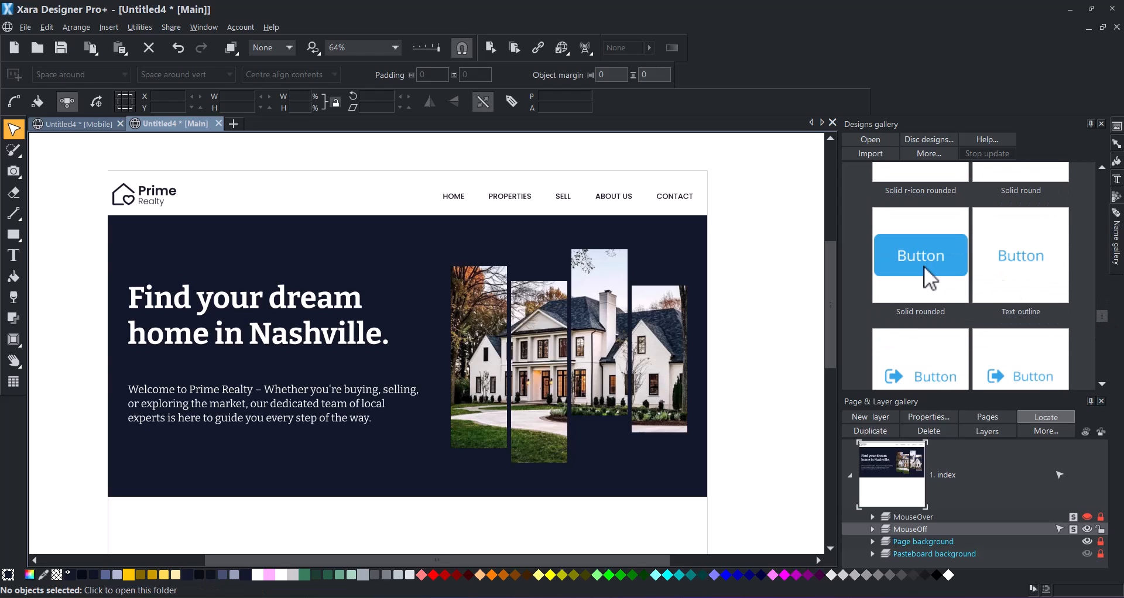
drag(919, 262, 762, 290)
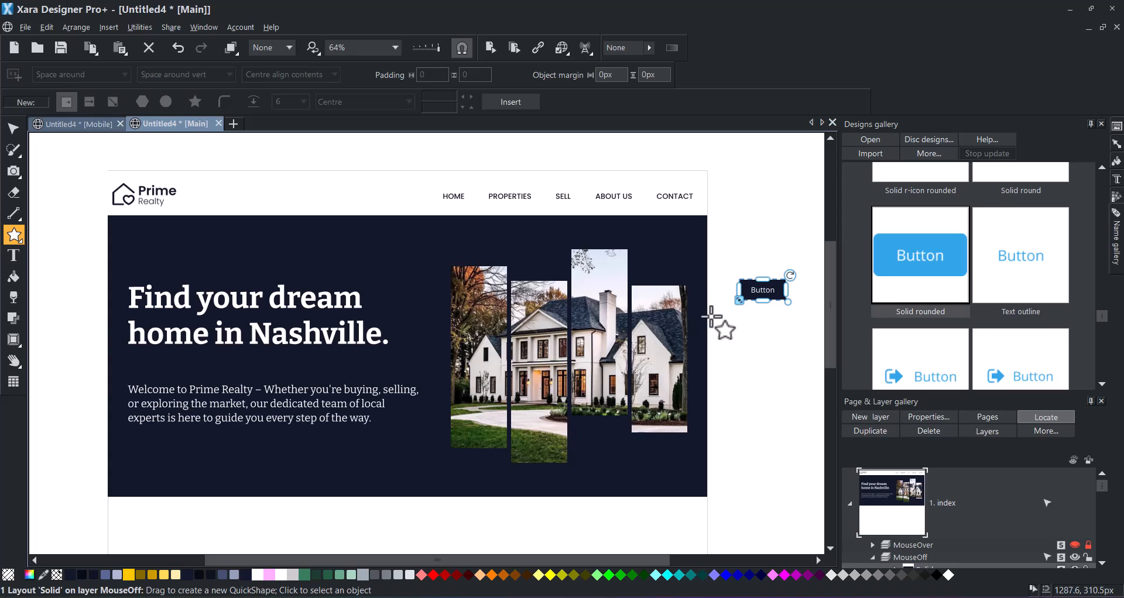
- Apply the Button Text style to the new button's label and set its font to Open Sans SemiBold at 15.52px
key(F8)
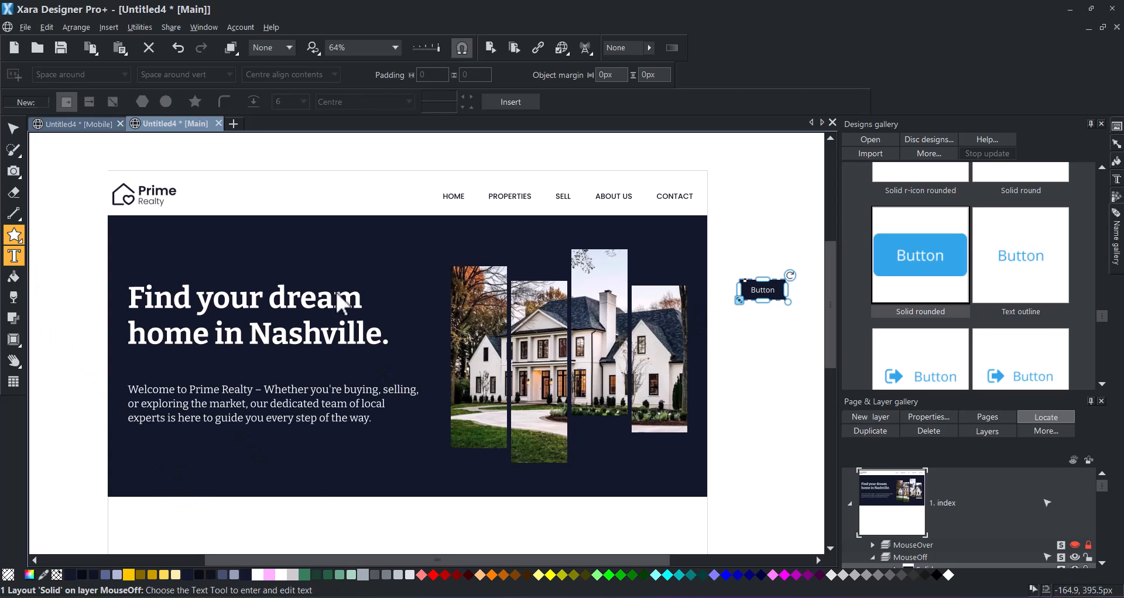
click(767, 288)
double_click(768, 288)
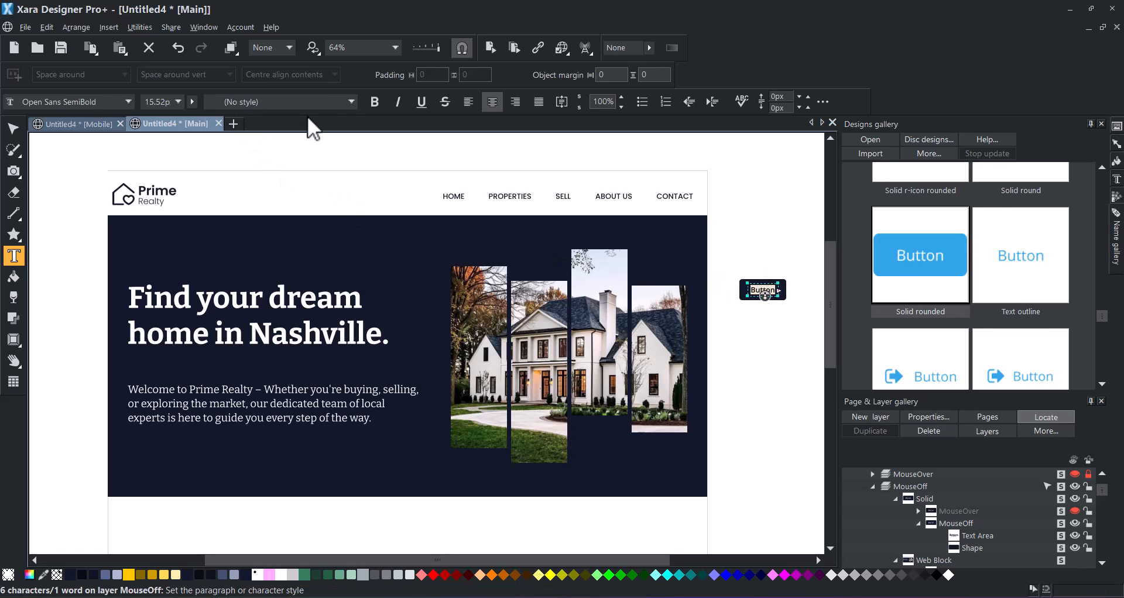
click(351, 102)
click(314, 117)
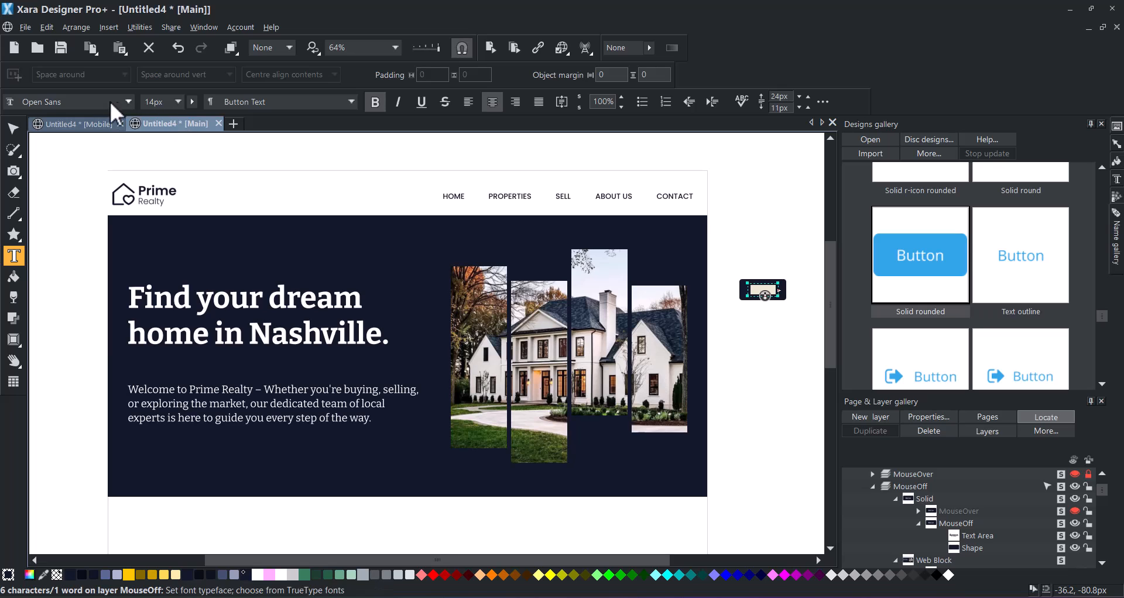
click(128, 102)
drag(202, 136, 198, 199)
click(108, 300)
click(152, 101)
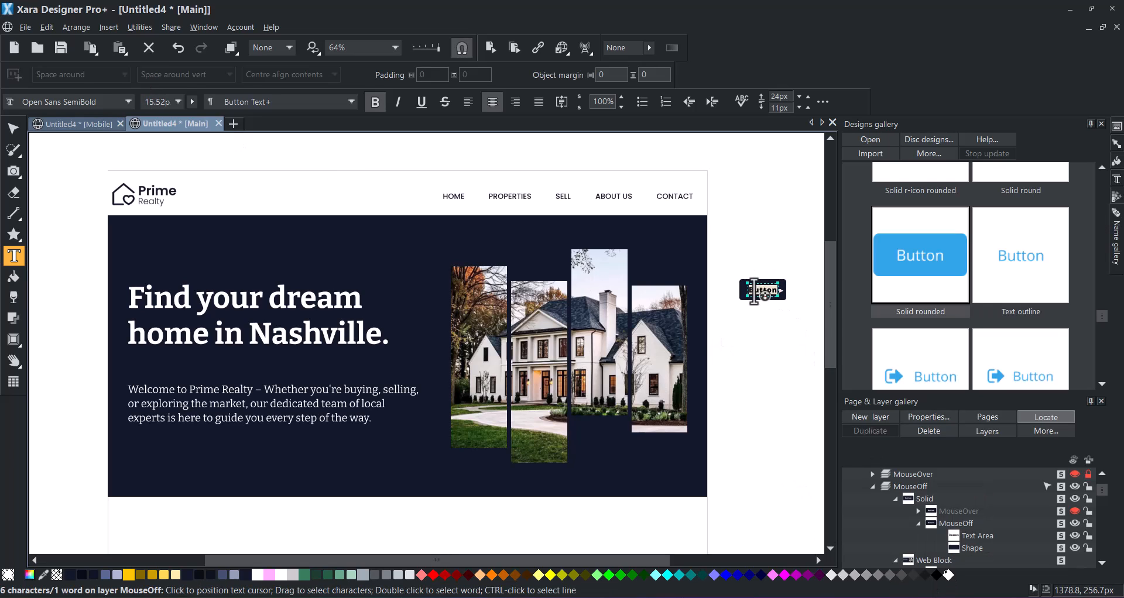
- Replace the button's label with "SEE OUR LISTINGS" and update the Button Text style to match its formatting
text(S)
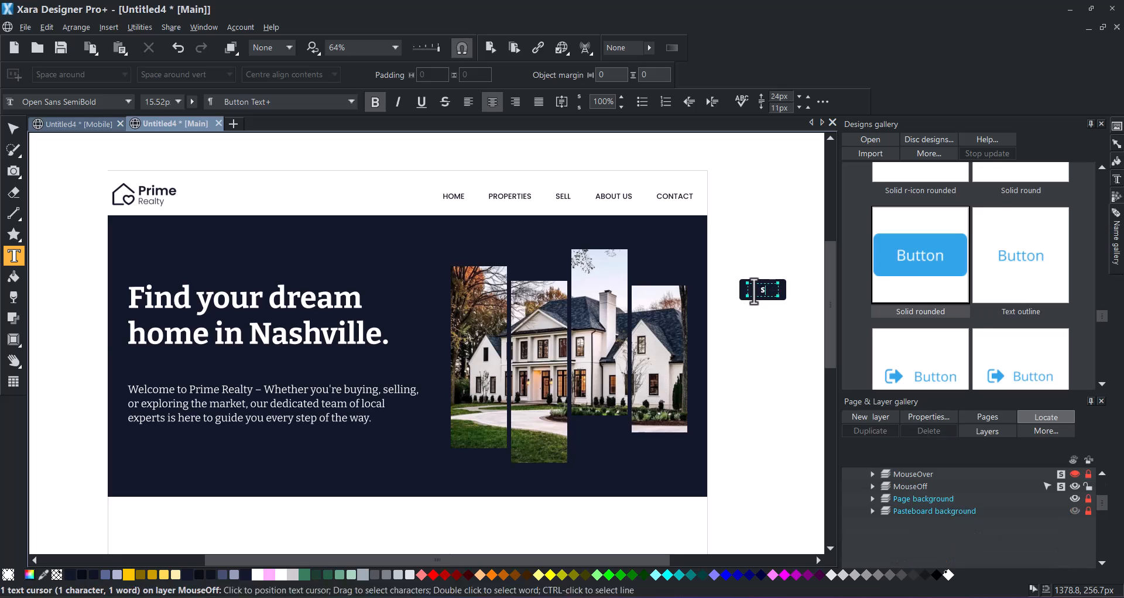
text(EE OUR LISTINGS)
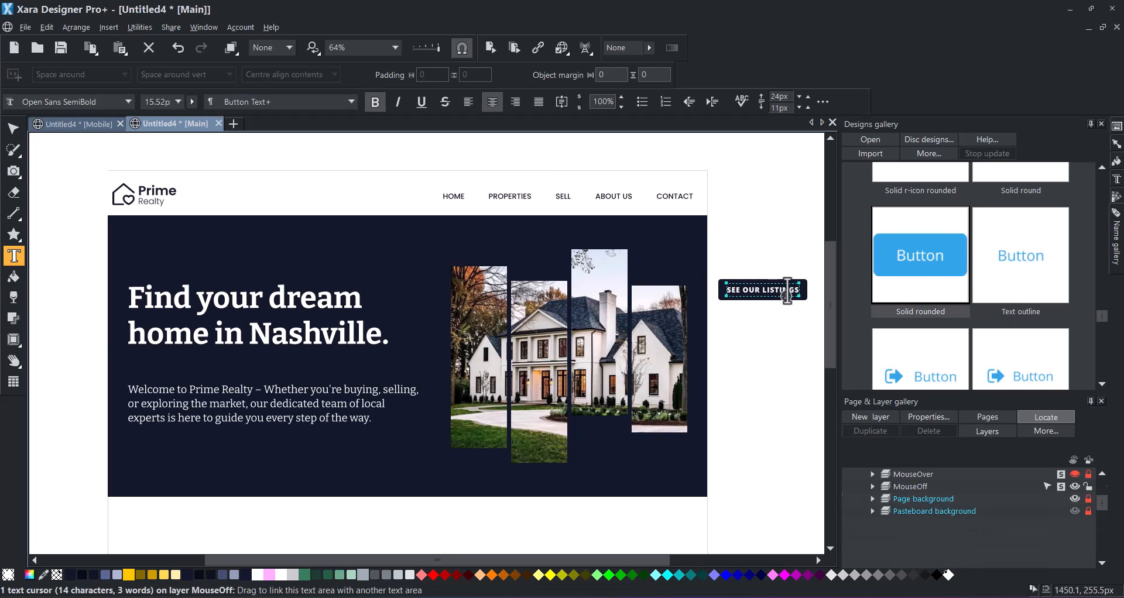
right_click(776, 289)
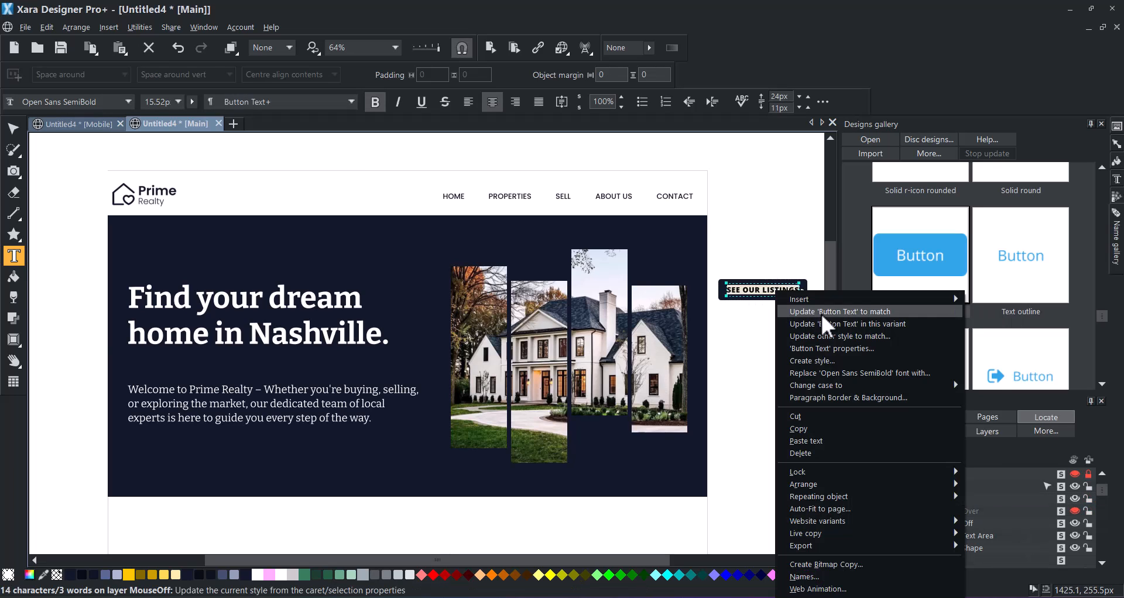
click(821, 314)
- Replace Theme Color 1 in the SEE OUR LISTINGS button with the yellow Theme Color 2
click(13, 129)
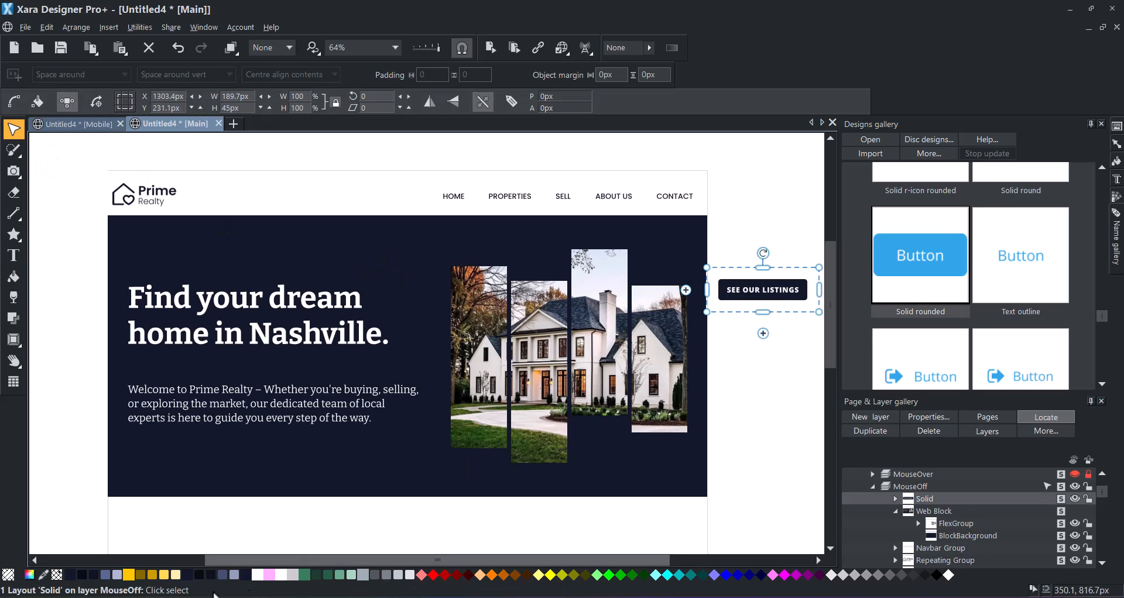
drag(129, 574, 755, 300)
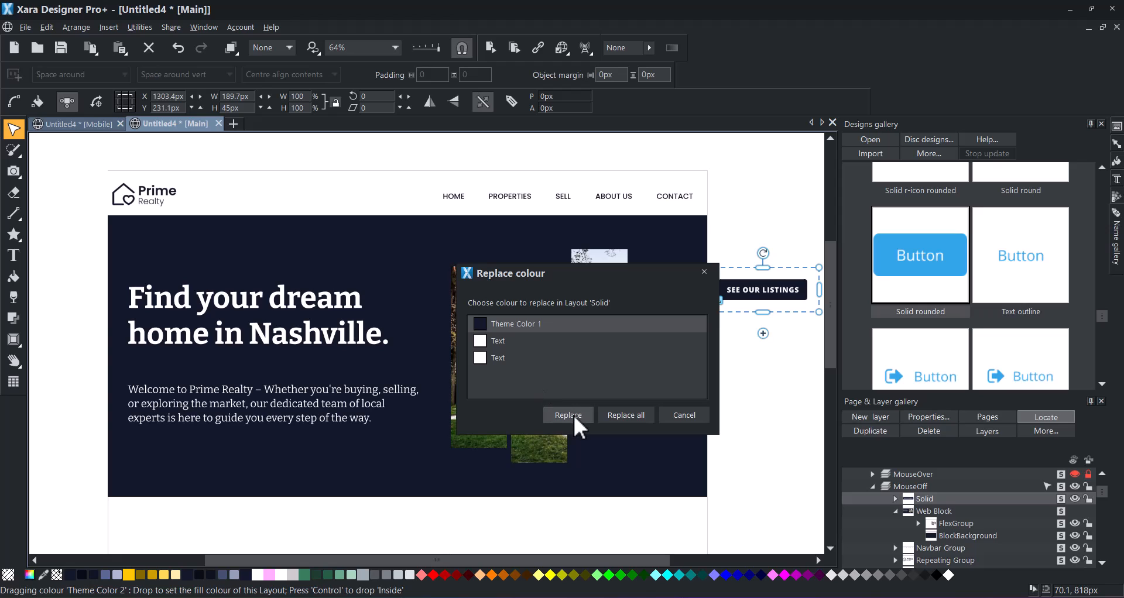
click(572, 413)
click(773, 389)
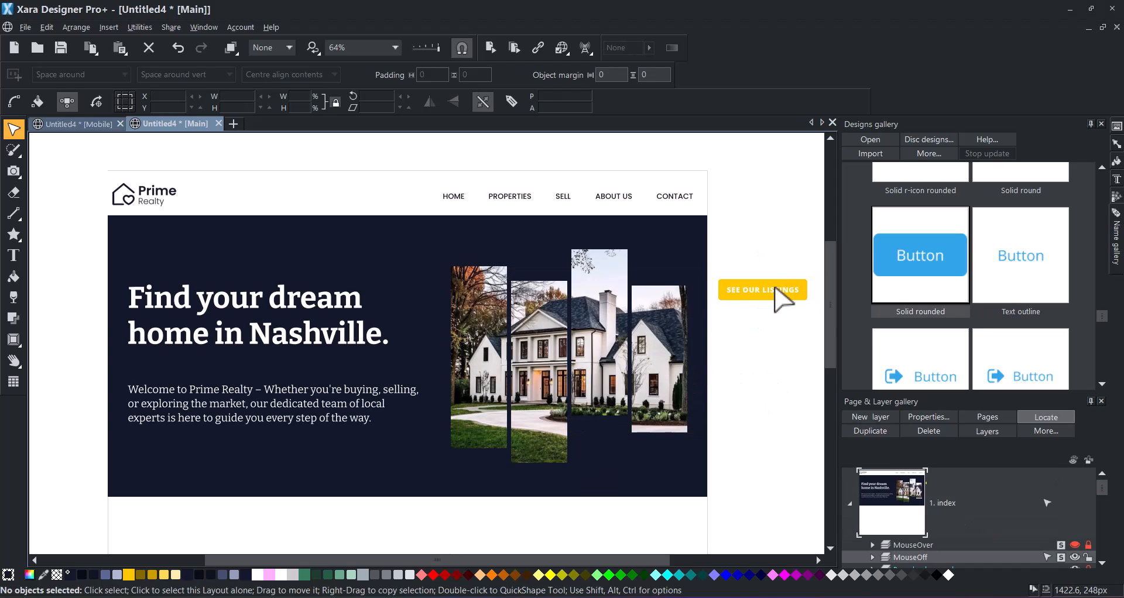
- Cut the SEE OUR LISTINGS button and paste it inline at the end of the hero's welcome paragraph
click(781, 299)
key(Escape)
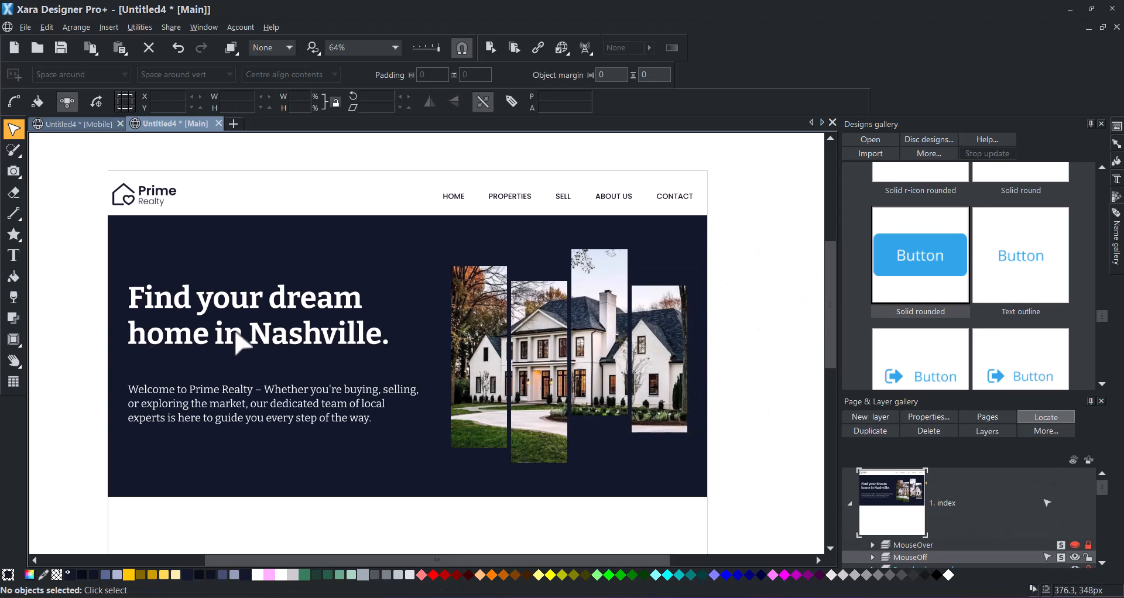
click(382, 419)
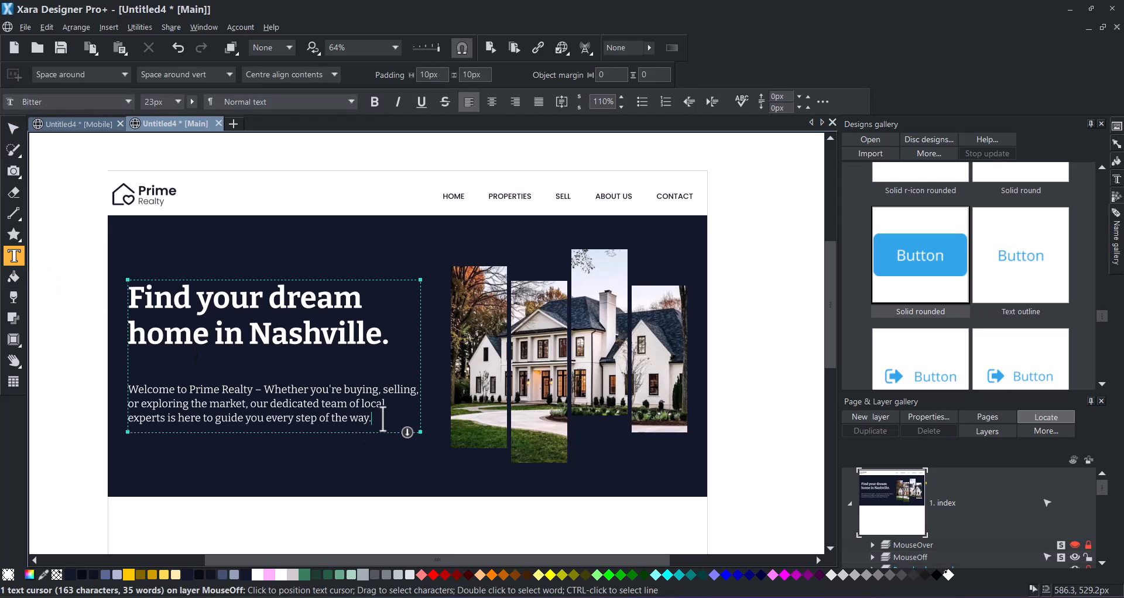
key(ctrl+v)
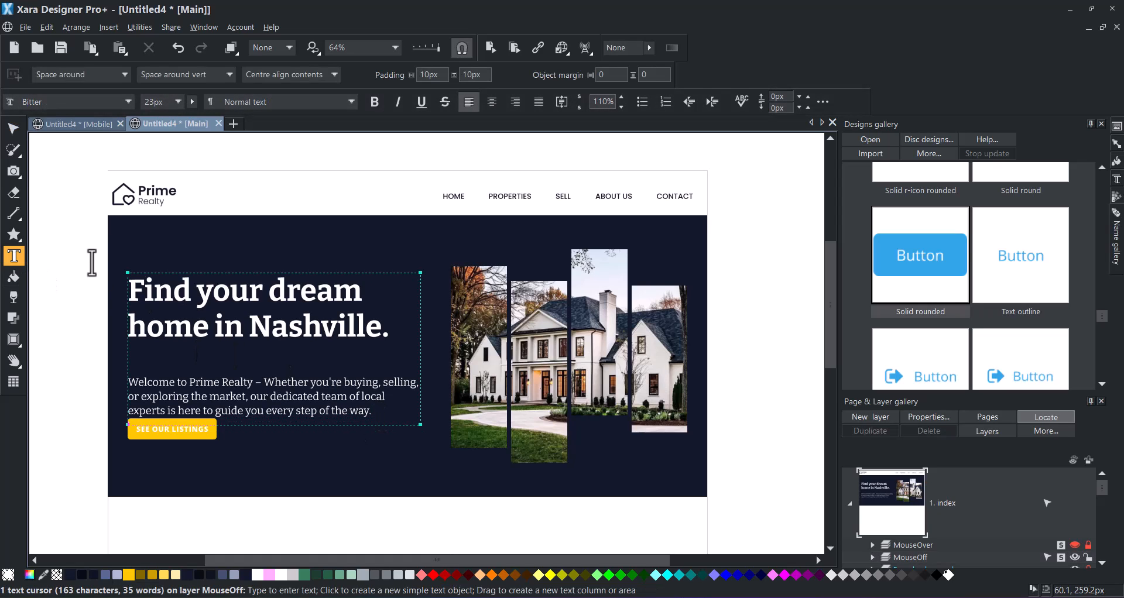
click(14, 130)
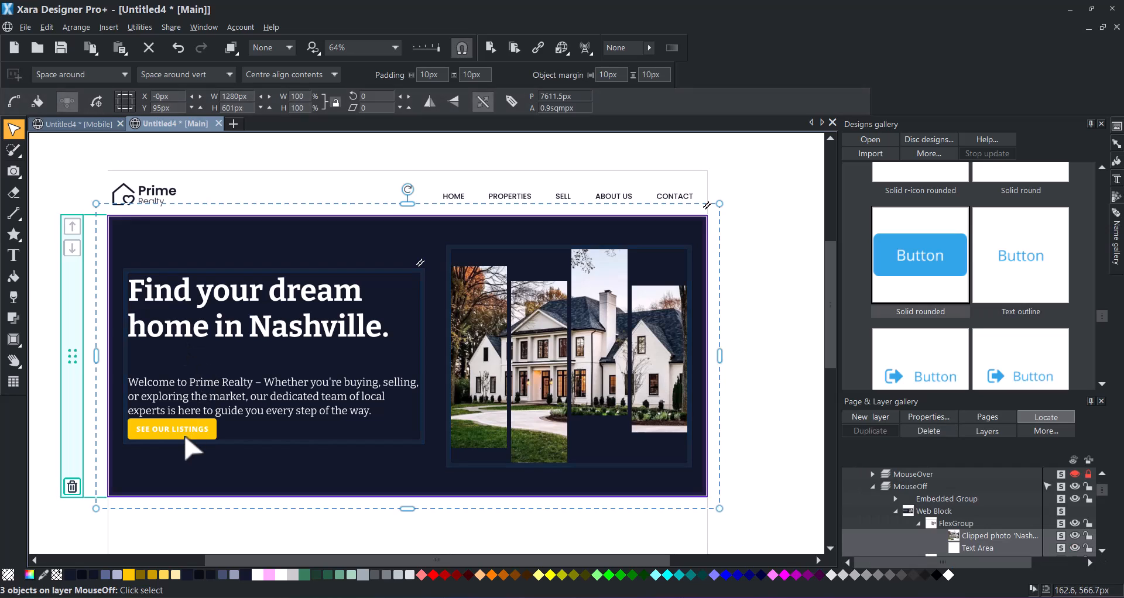
- Increase the embedded SEE OUR LISTINGS button's top margin to separate it from the welcome paragraph
click(187, 430)
right_click(187, 428)
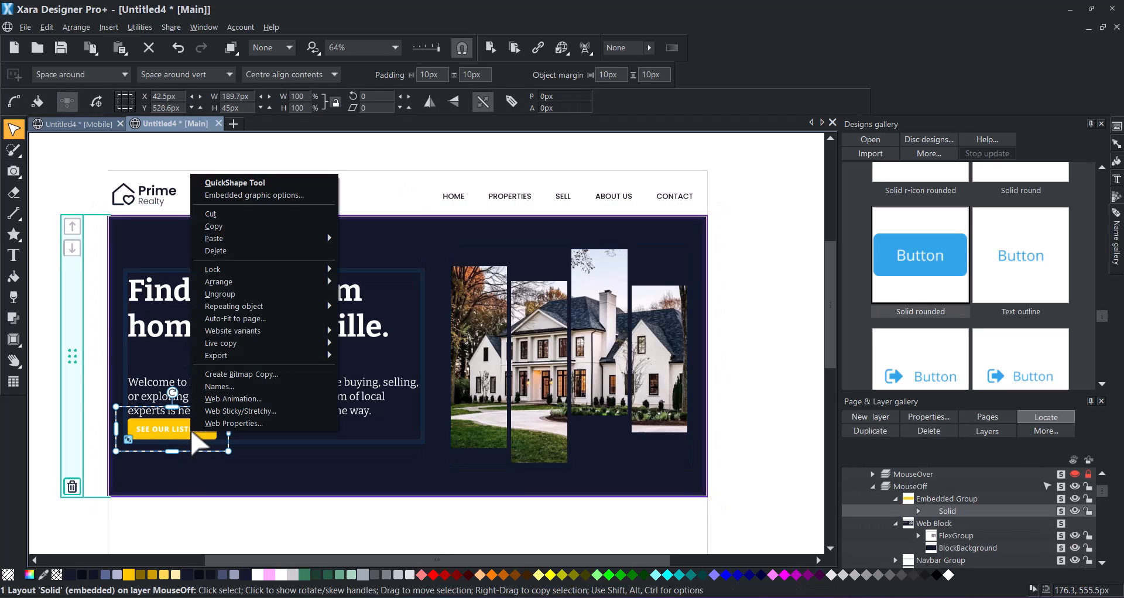
click(308, 192)
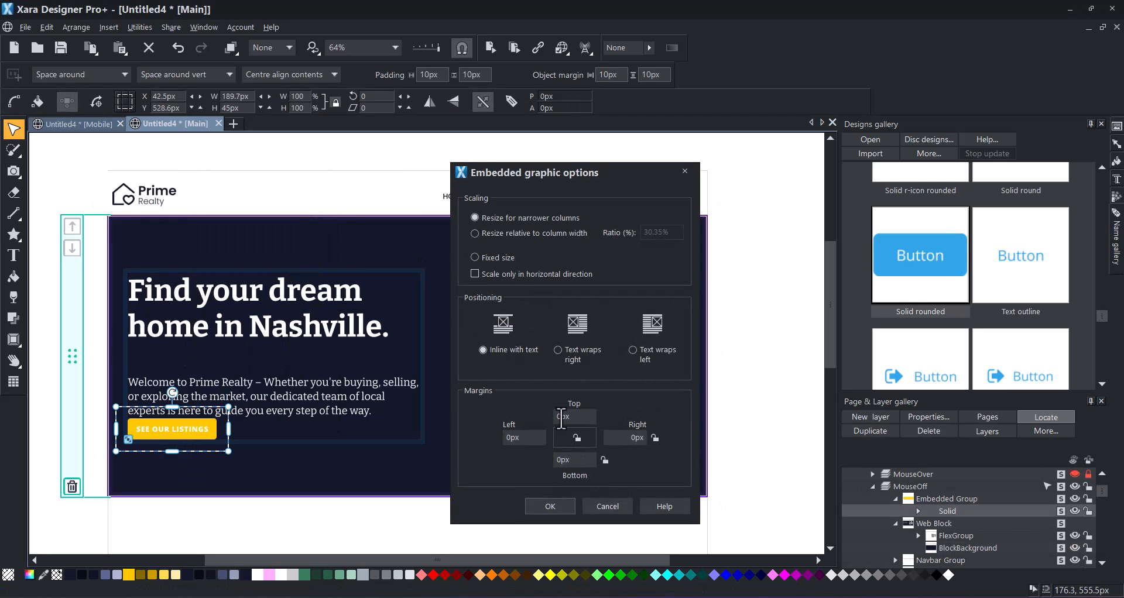
text(30)
drag(561, 417, 555, 417)
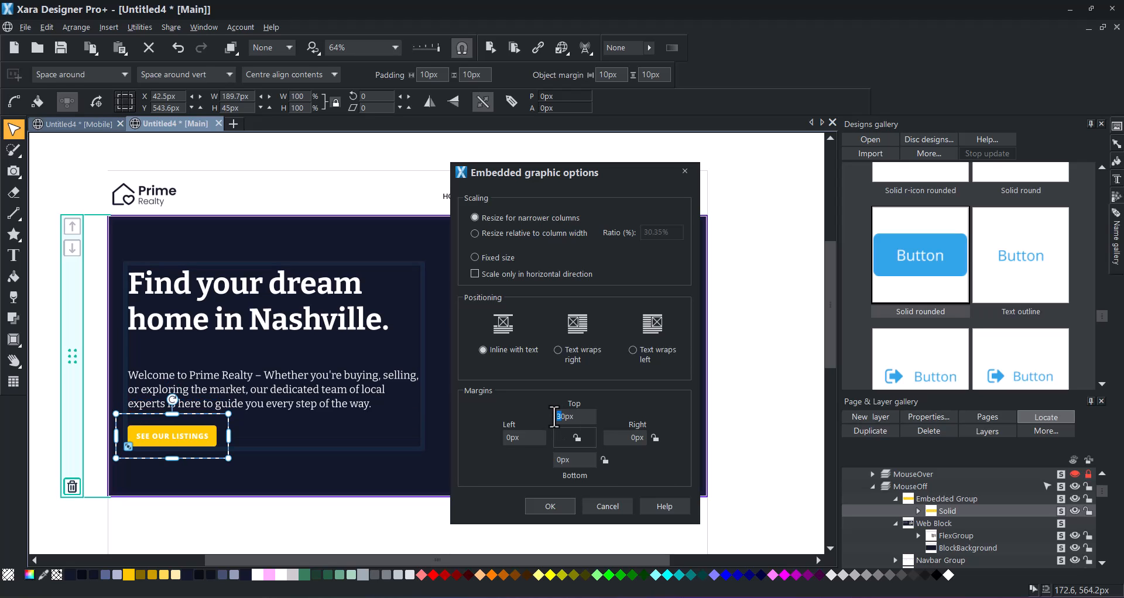
key(Return)
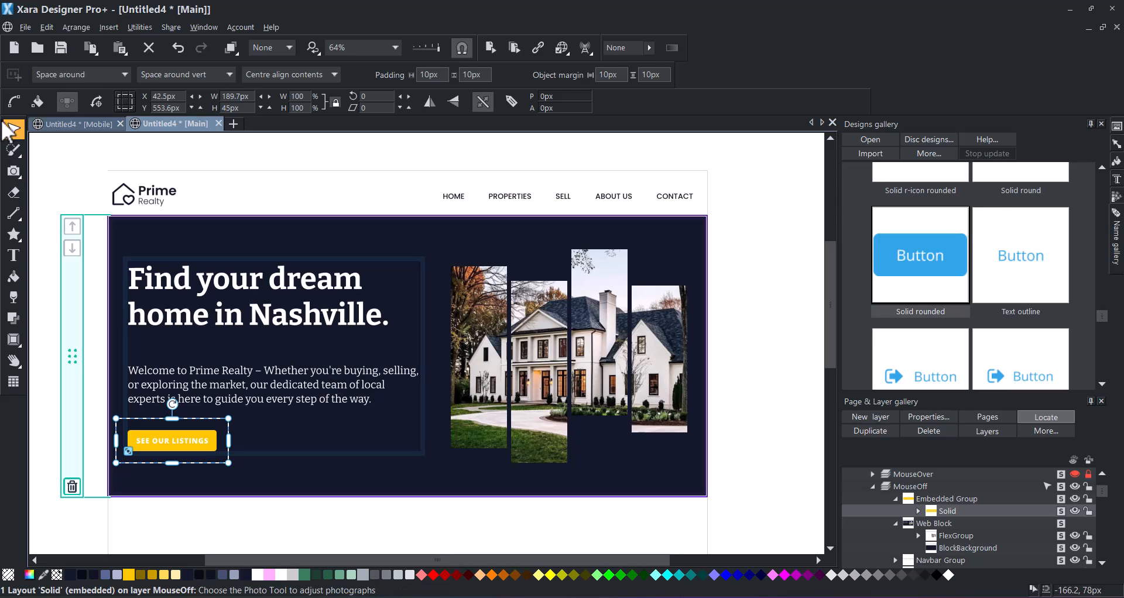
- Place an Outline rounded button from the Designs gallery on the blank area beside the hero
click(773, 295)
drag(1103, 316, 1098, 257)
scroll(931, 351, down, 1)
double_click(936, 363)
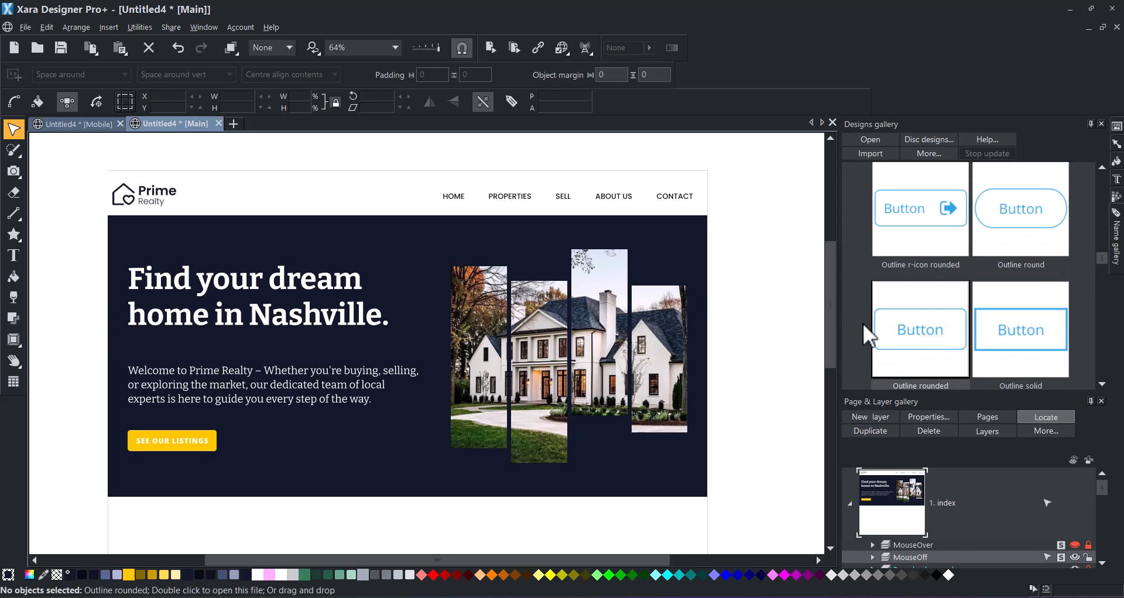
- Format the outline button's label with the Button Text style and make it white
click(17, 255)
key(ctrl+a)
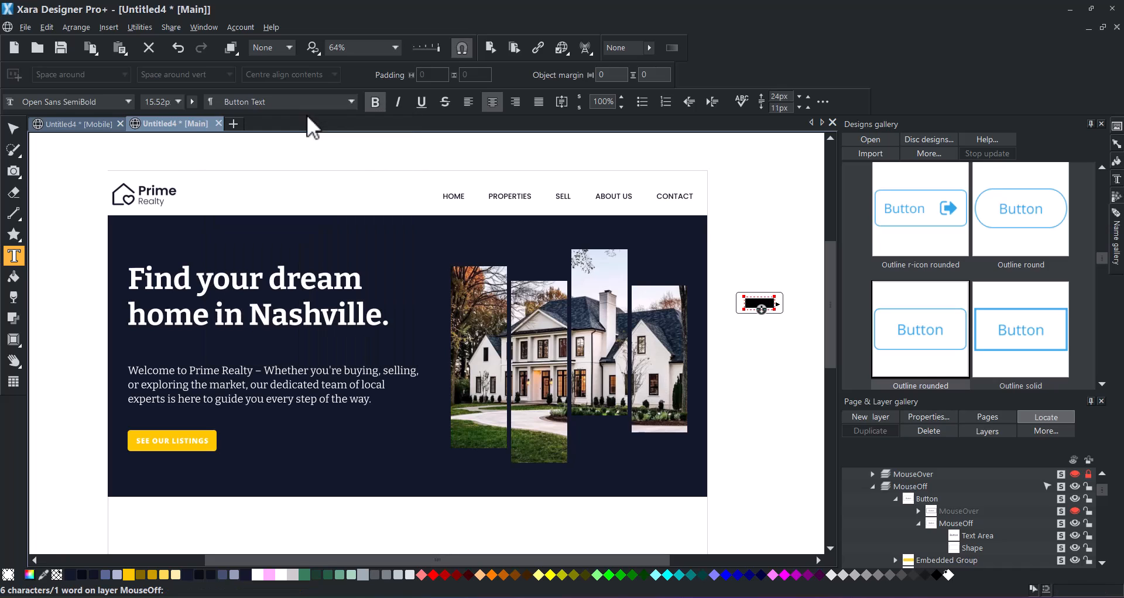
click(13, 130)
key(Delete)
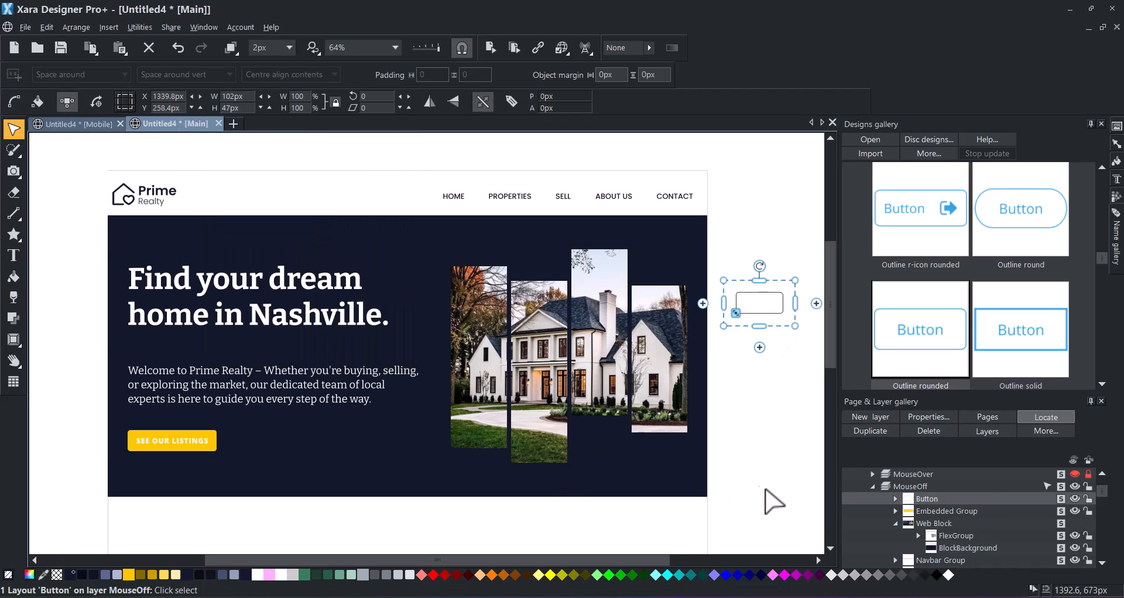
- Replace Theme Color 1 in the outline button with white and deselect it
drag(948, 575, 776, 315)
click(516, 355)
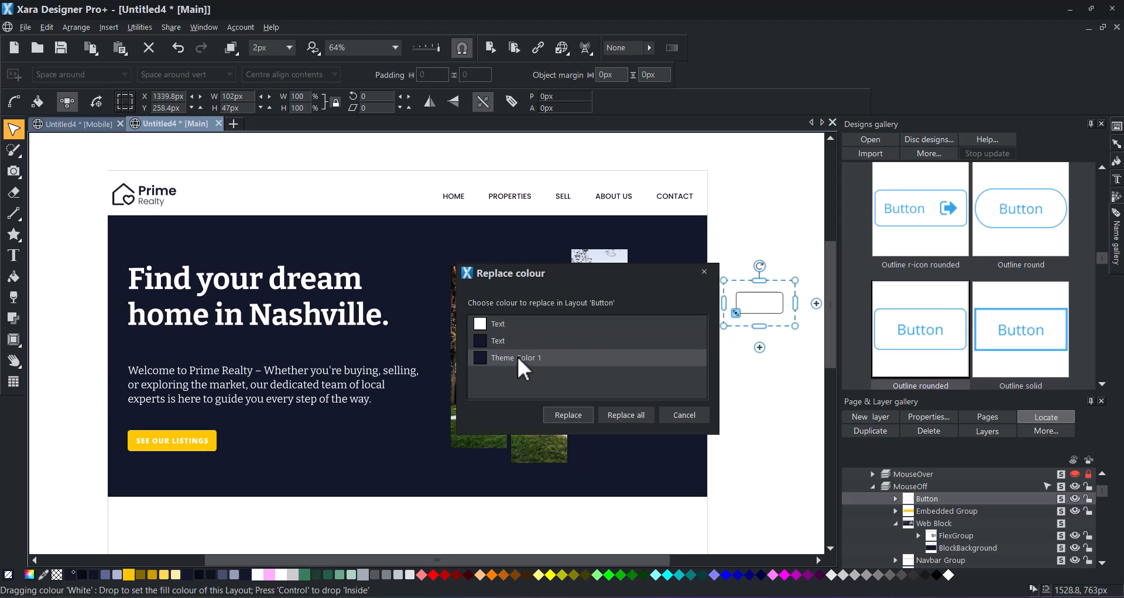
click(571, 417)
click(800, 400)
- Move the outline button inline after the SEE OUR LISTINGS button and change its label to "CONTACT US"
click(759, 291)
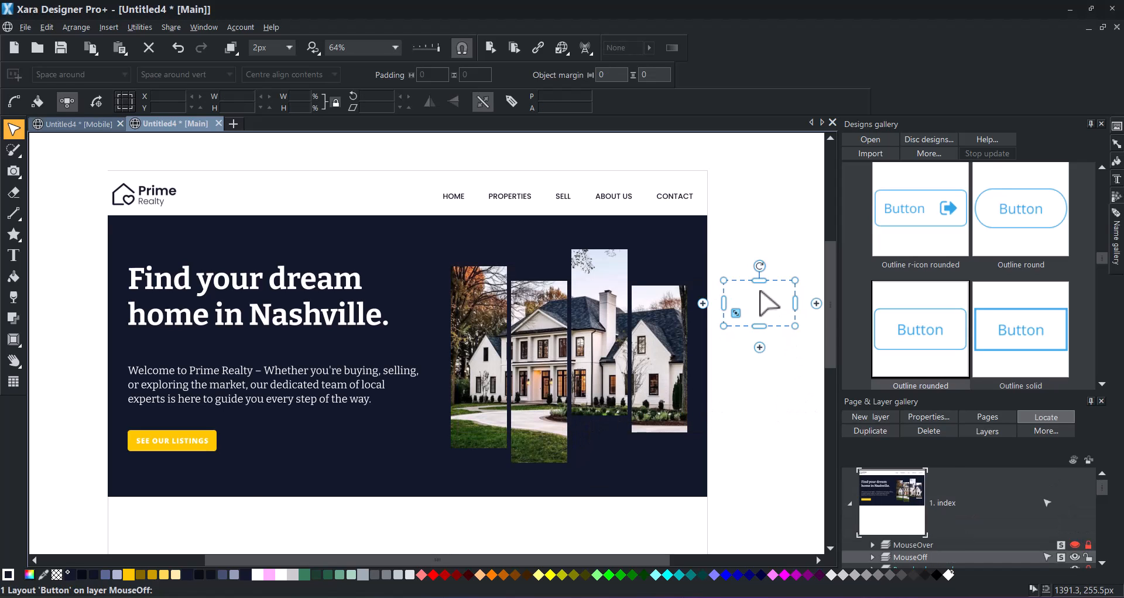
key(ctrl+x)
click(14, 255)
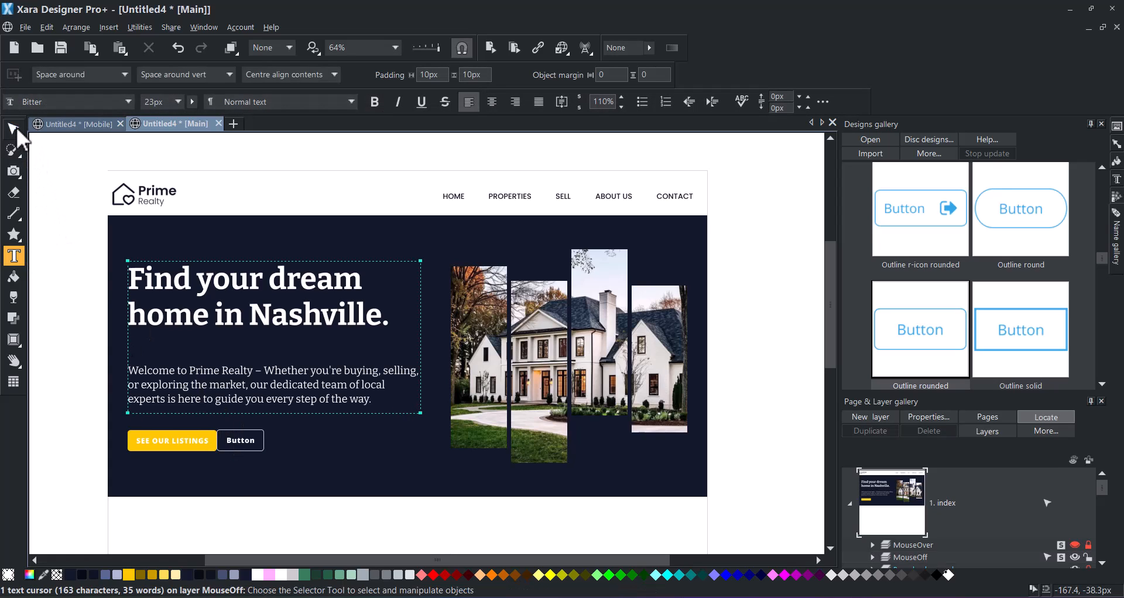
click(238, 440)
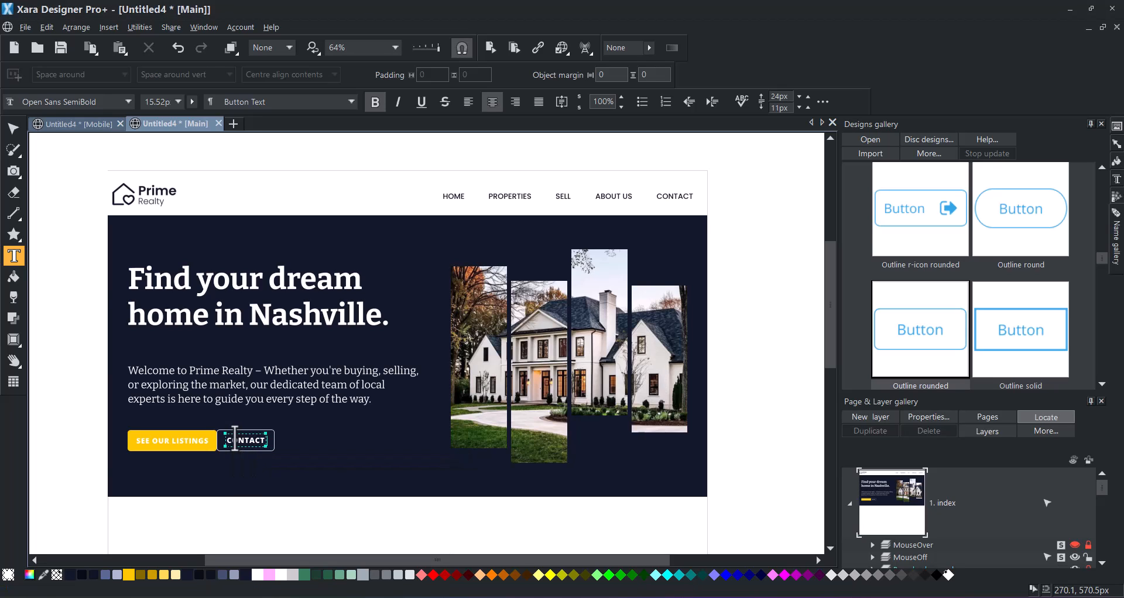
- Set the embedded CONTACT US button's left margin to 20px and deselect it
click(13, 128)
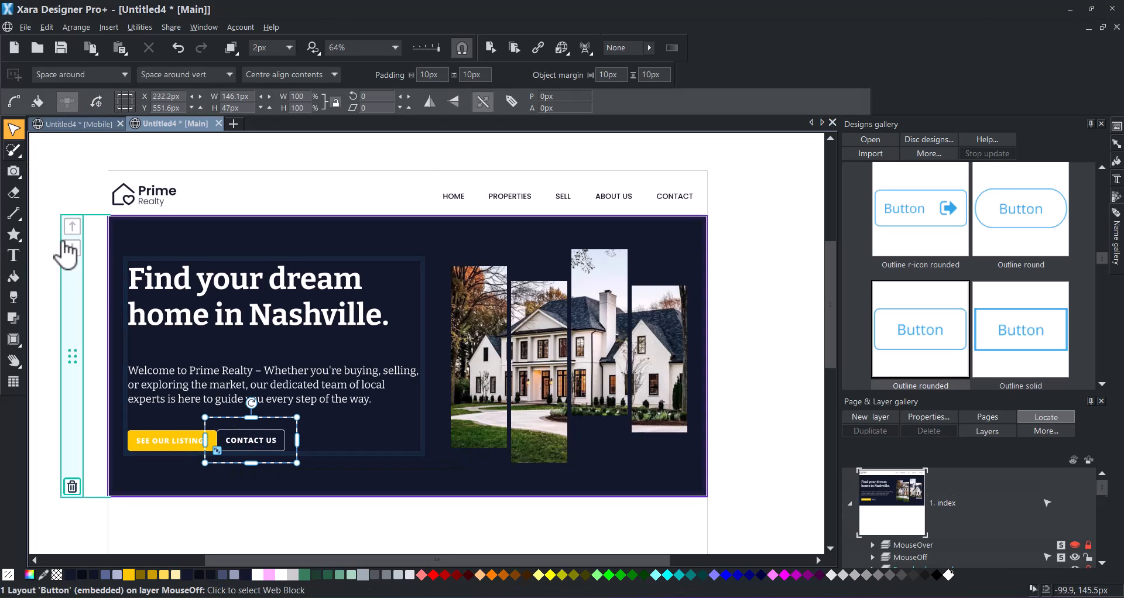
right_click(261, 445)
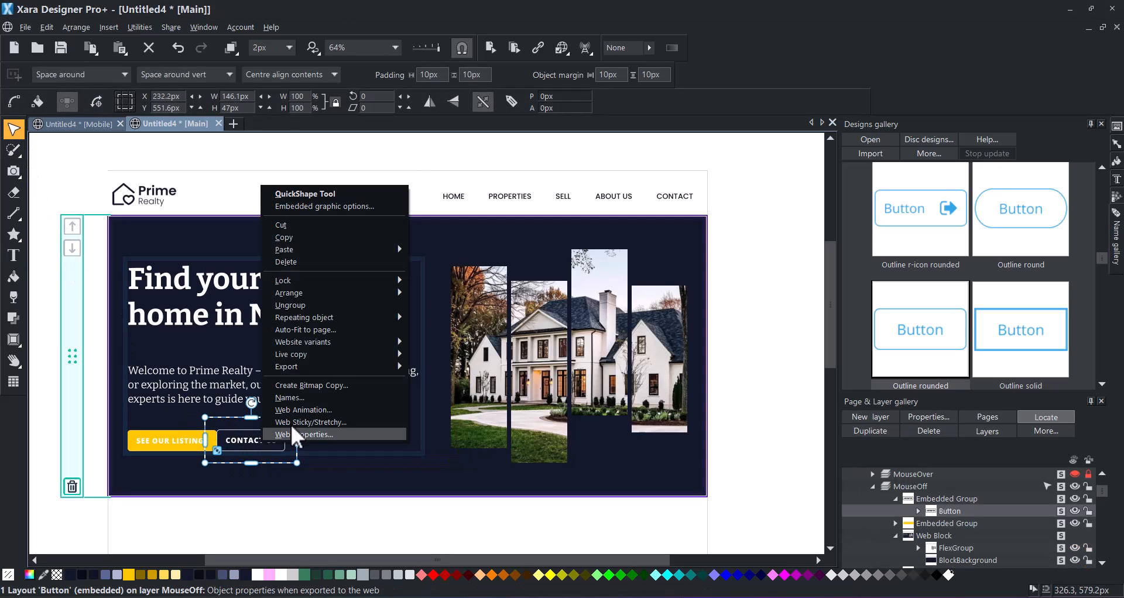
click(371, 205)
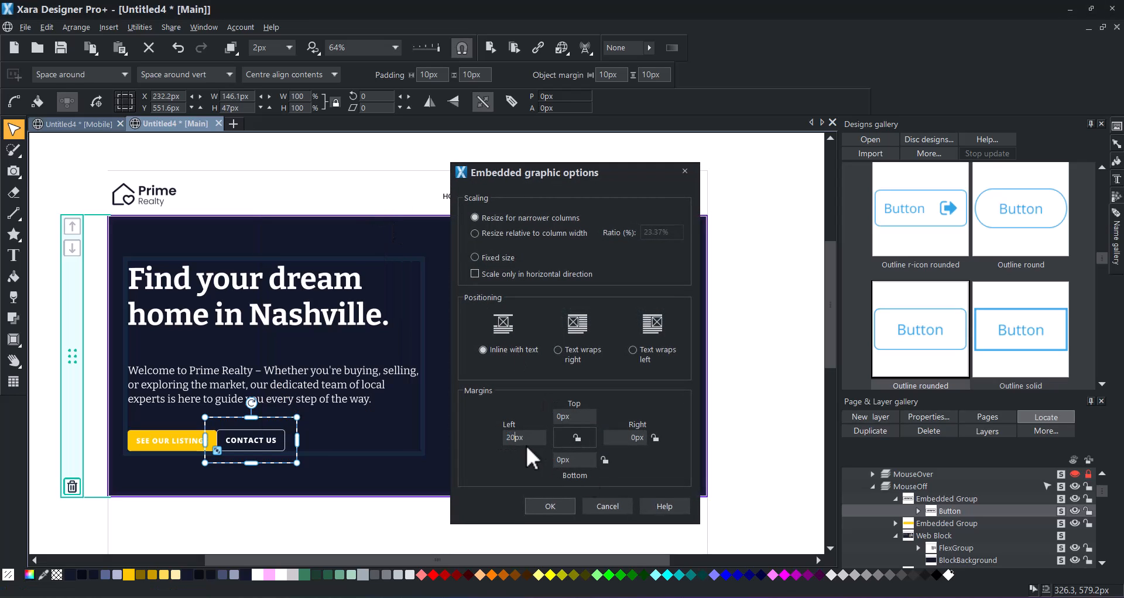
click(549, 507)
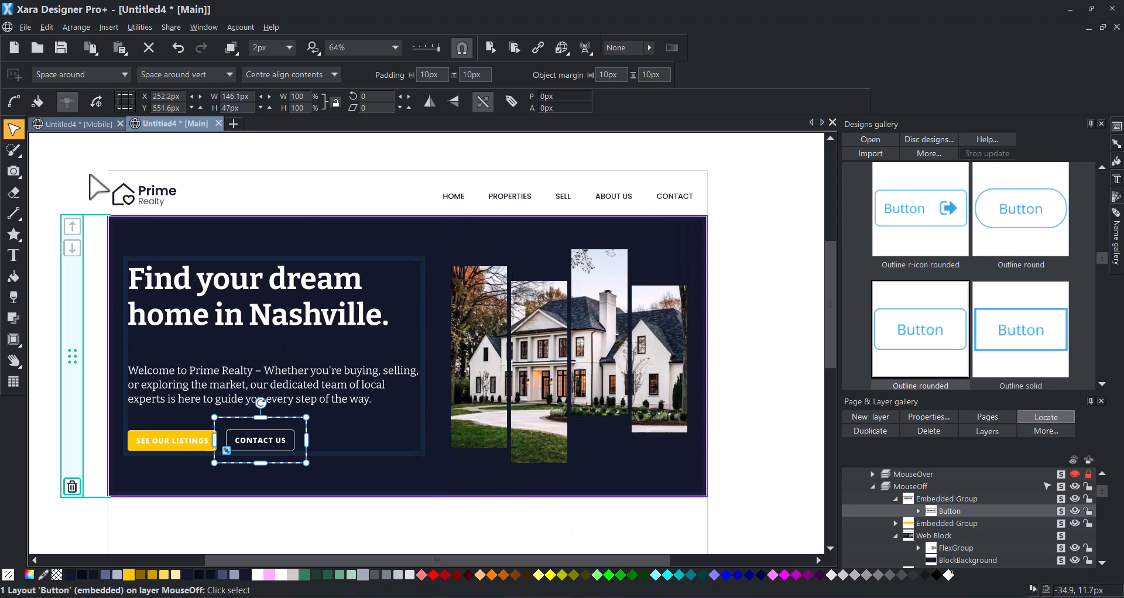
click(70, 299)
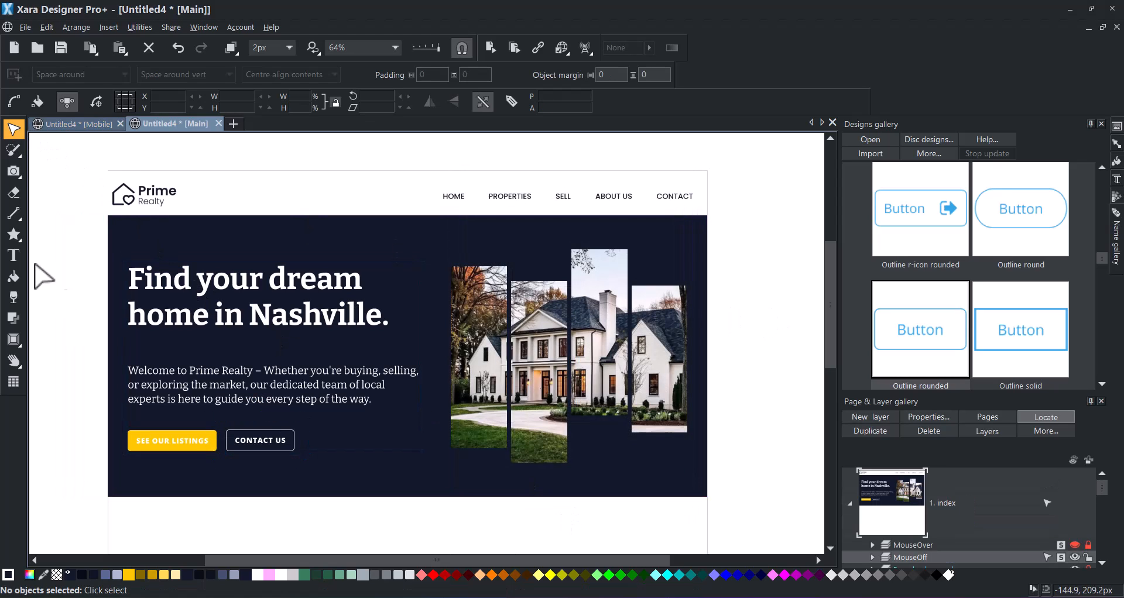
- Remove the bold formatting from the CONTACT US button's label, deselect it and preview the page
click(13, 255)
click(263, 443)
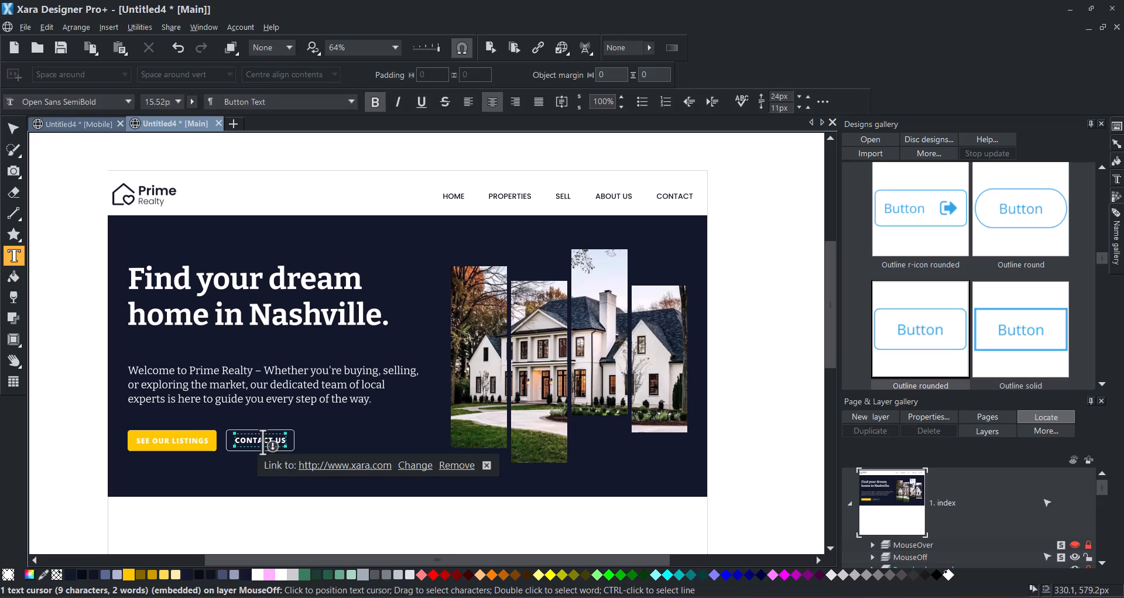
key(ctrl+a)
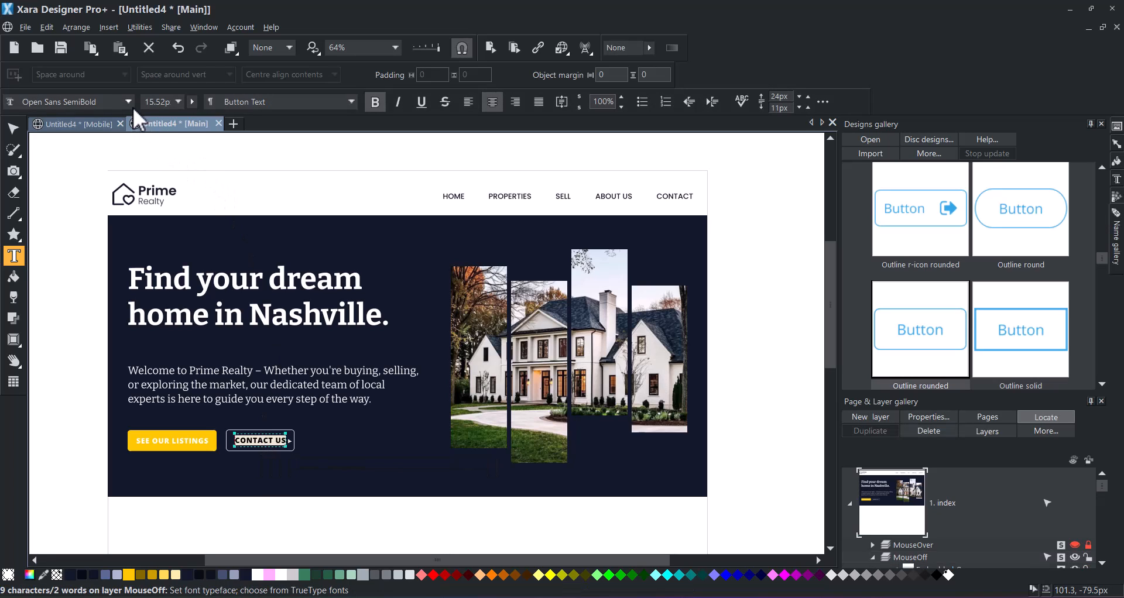
click(375, 103)
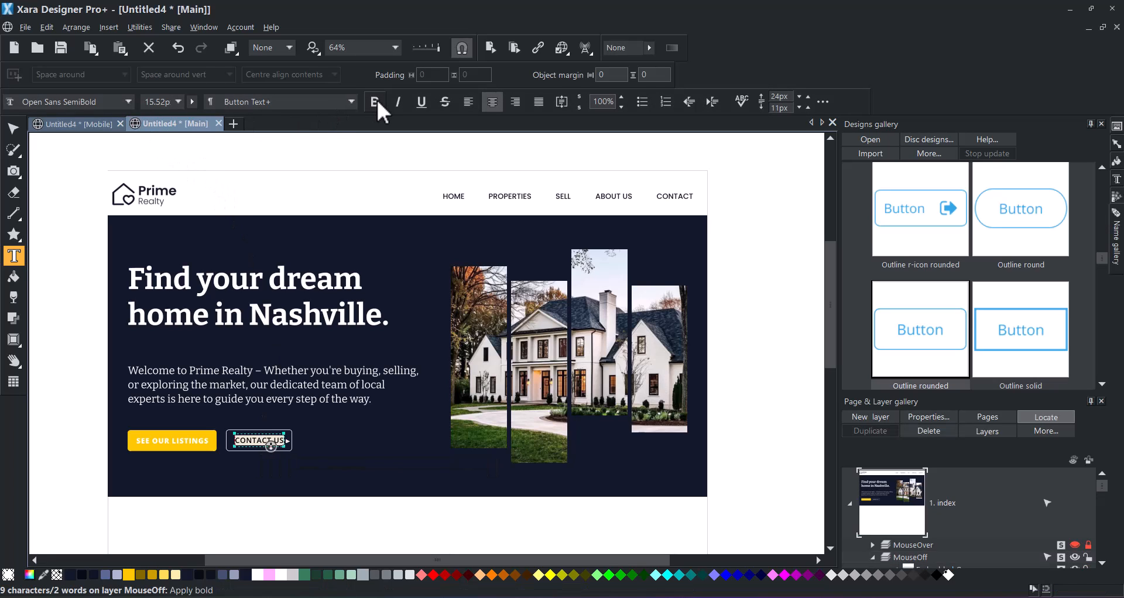
click(13, 128)
click(73, 198)
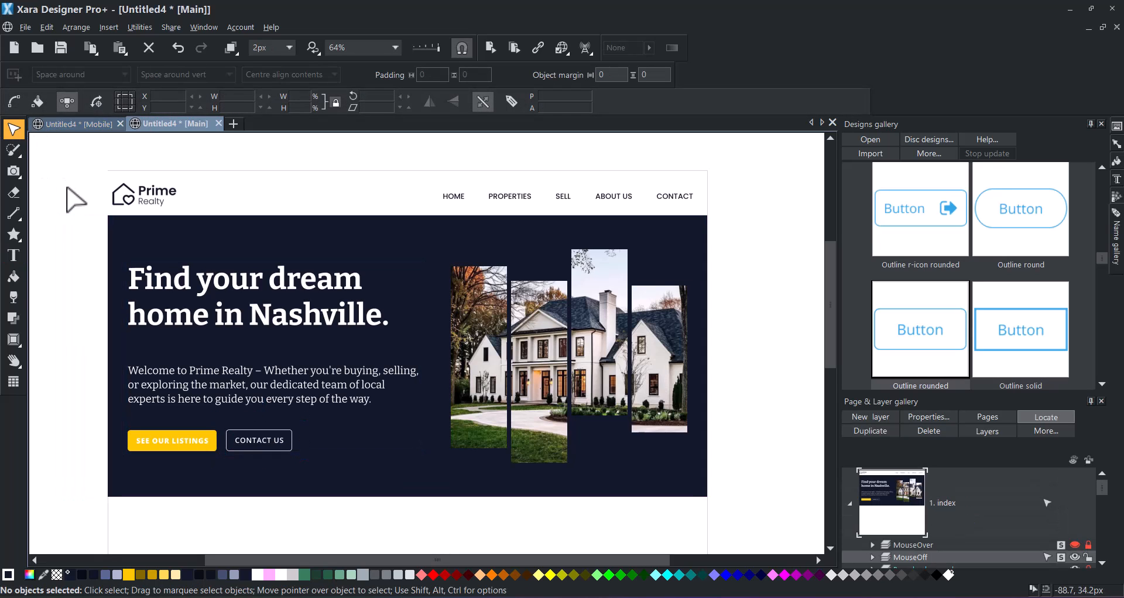
click(490, 48)
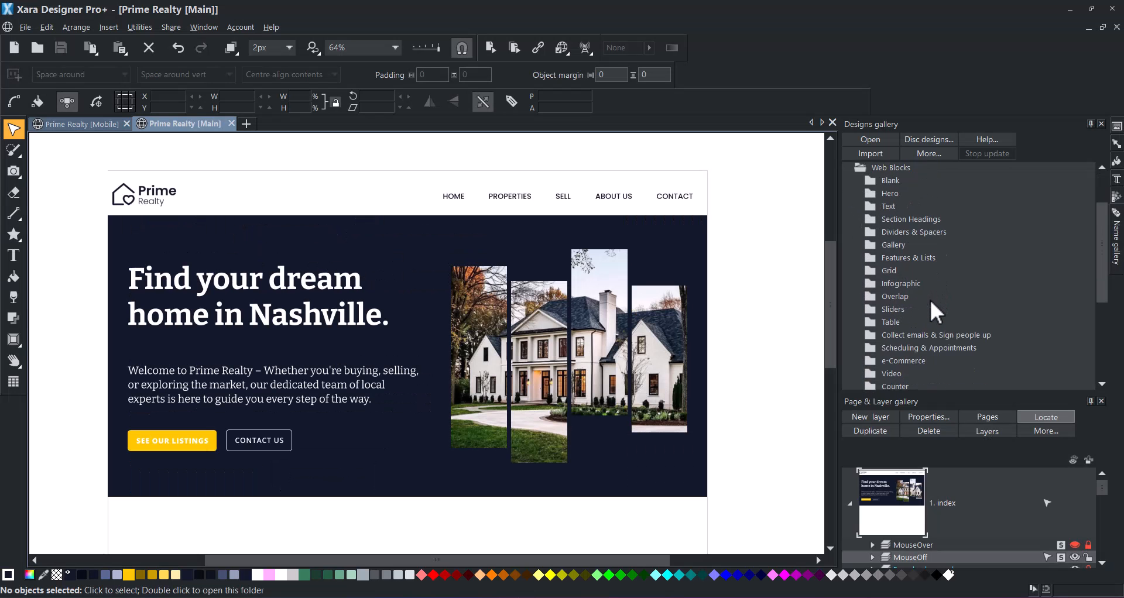
- Insert the "7. Counter (4c)" web block below the hero section and delete the headline block above the counters
scroll(929, 298, down, 3)
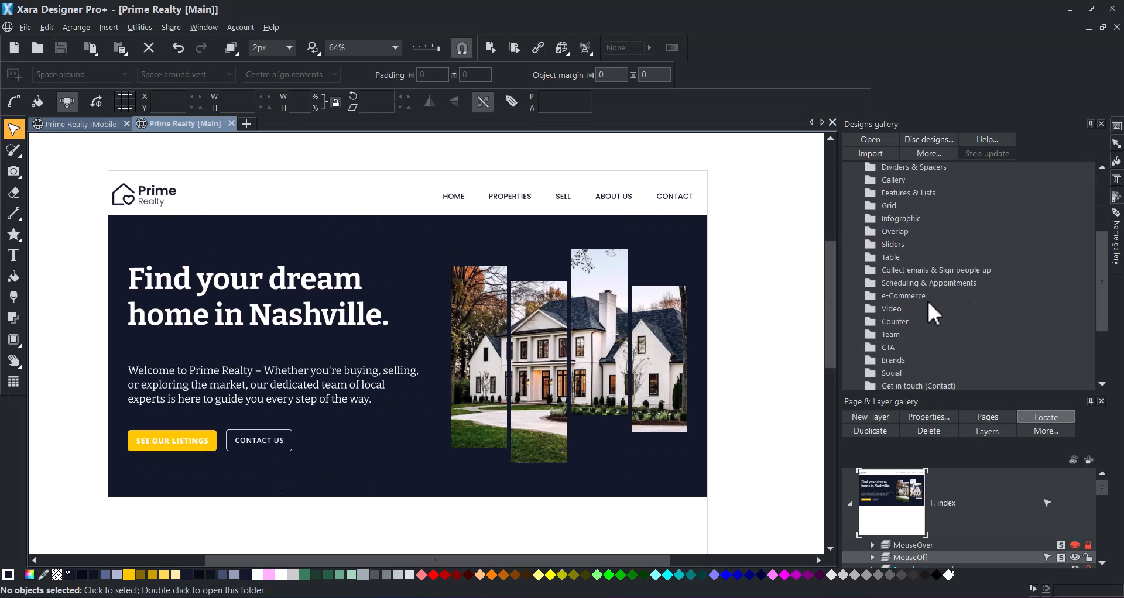
click(870, 300)
scroll(939, 304, down, 5)
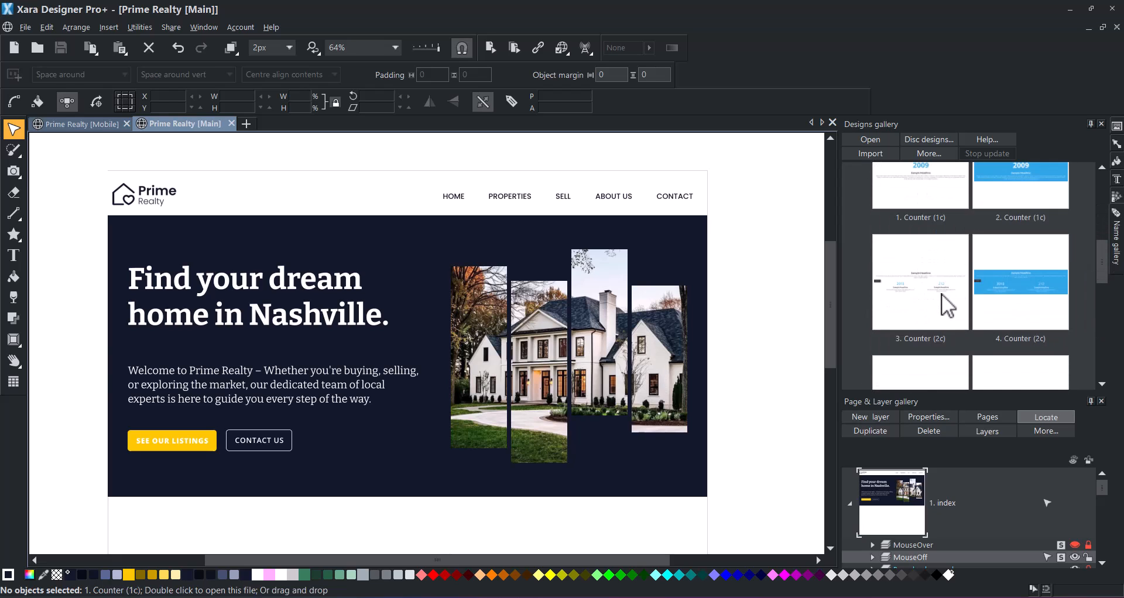
double_click(933, 331)
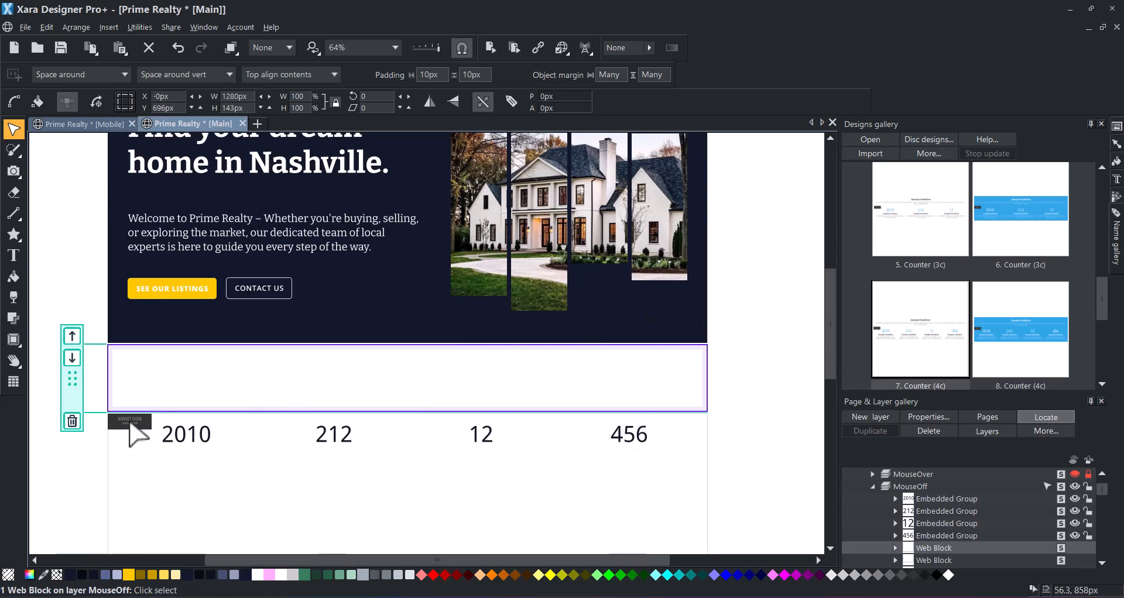
click(72, 420)
- Recolour the text in all four counter columns with the dark navy theme colour
click(214, 397)
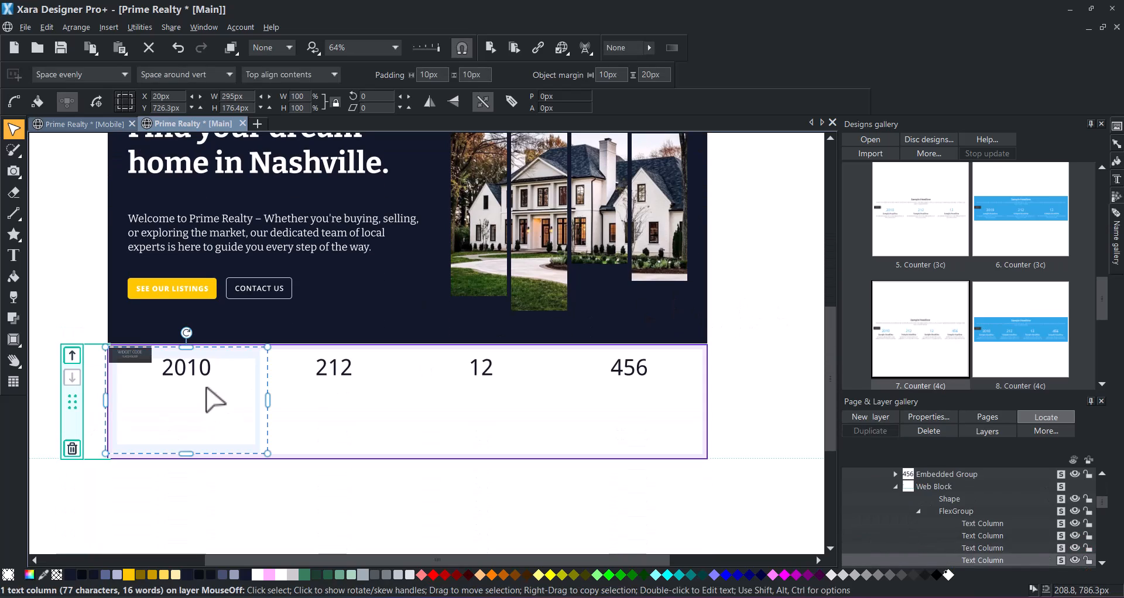
shift+click(345, 413)
shift+click(497, 420)
shift+click(659, 408)
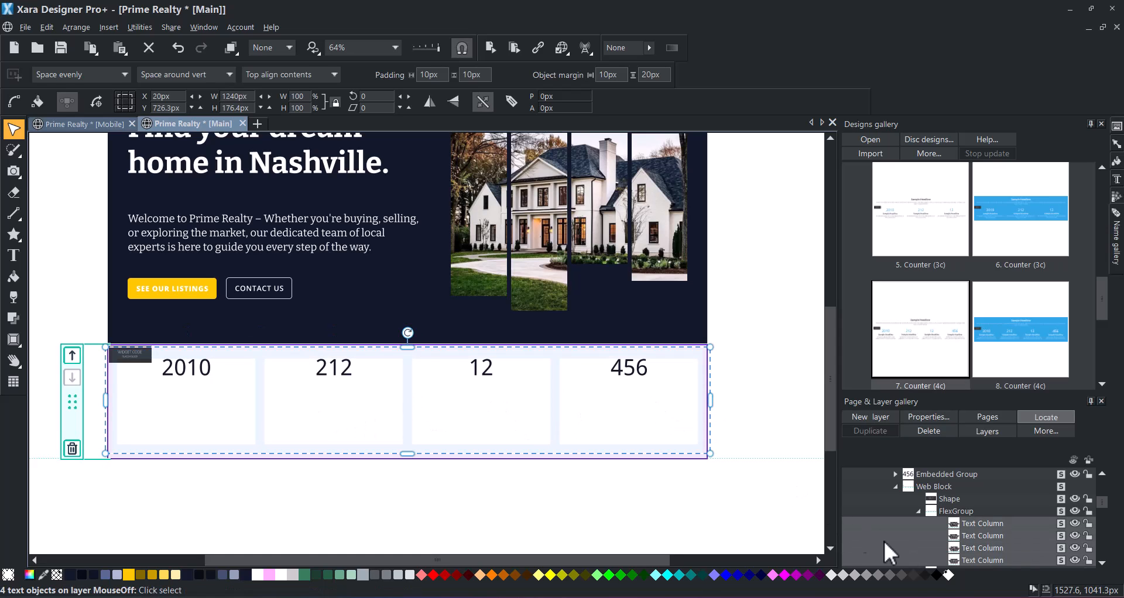
click(76, 575)
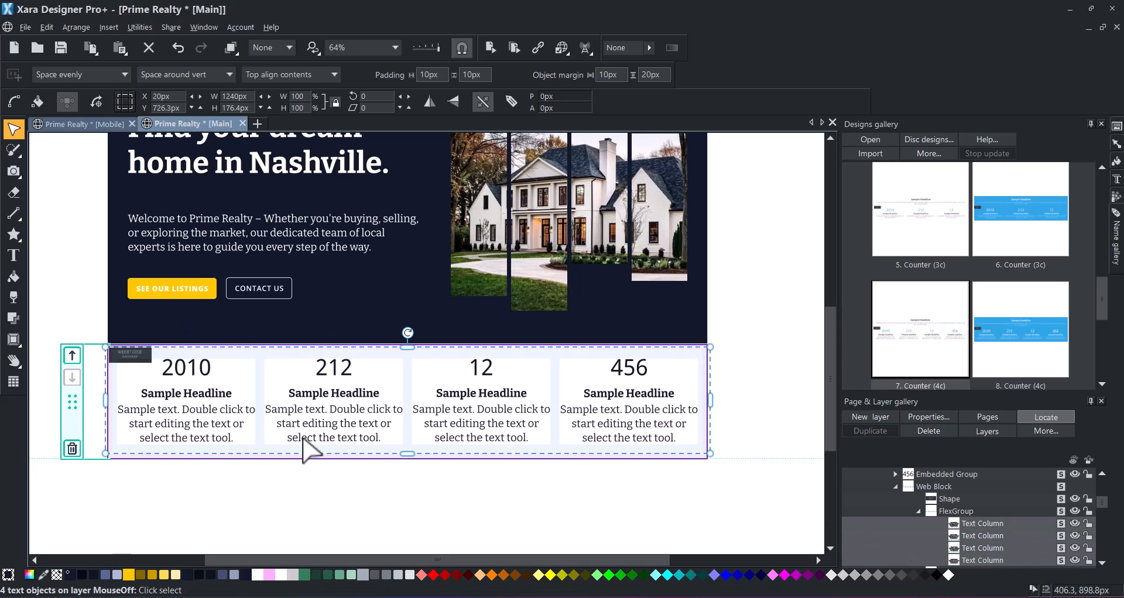
- Delete the sample body text from all four counter columns, keeping only the numbers and headlines
click(213, 421)
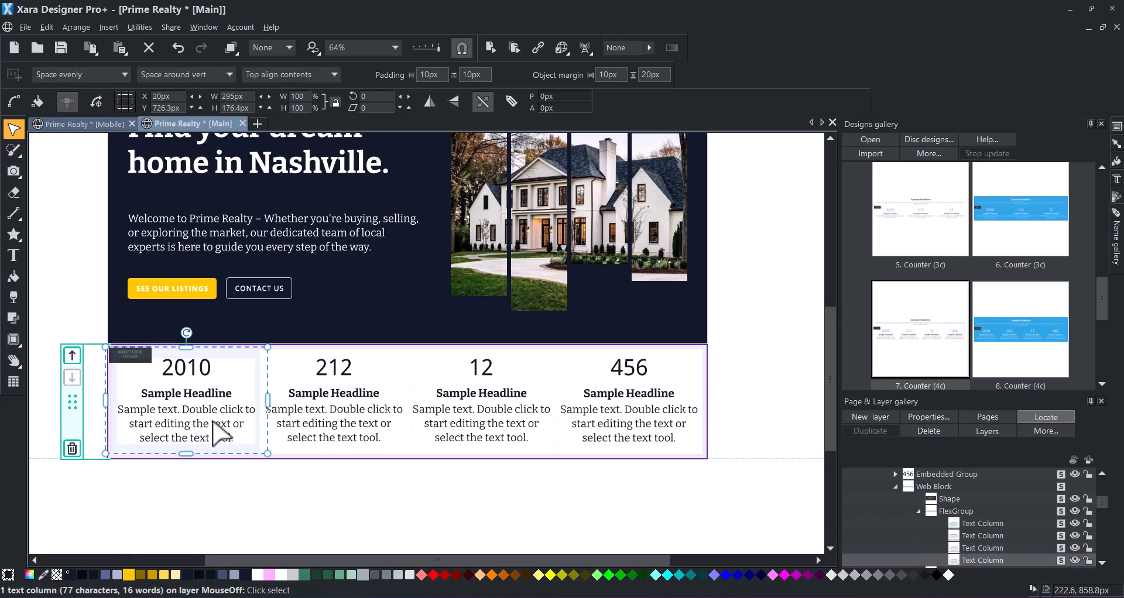
click(14, 256)
drag(230, 438, 109, 414)
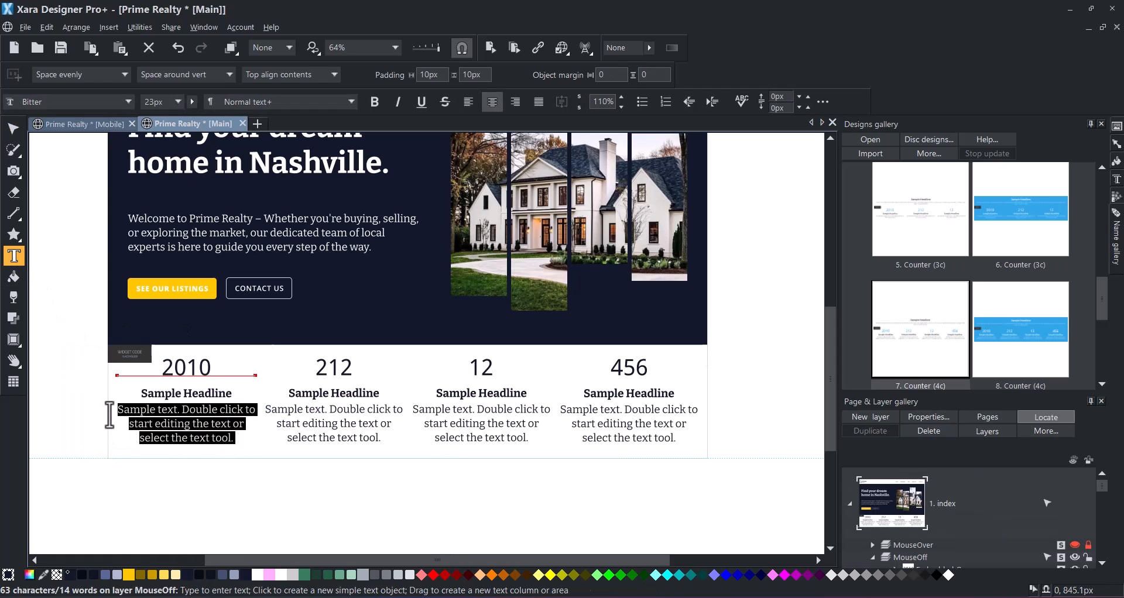
key(Delete)
drag(378, 438, 265, 410)
key(Delete)
drag(531, 438, 433, 409)
key(Delete)
drag(676, 438, 561, 409)
key(Delete)
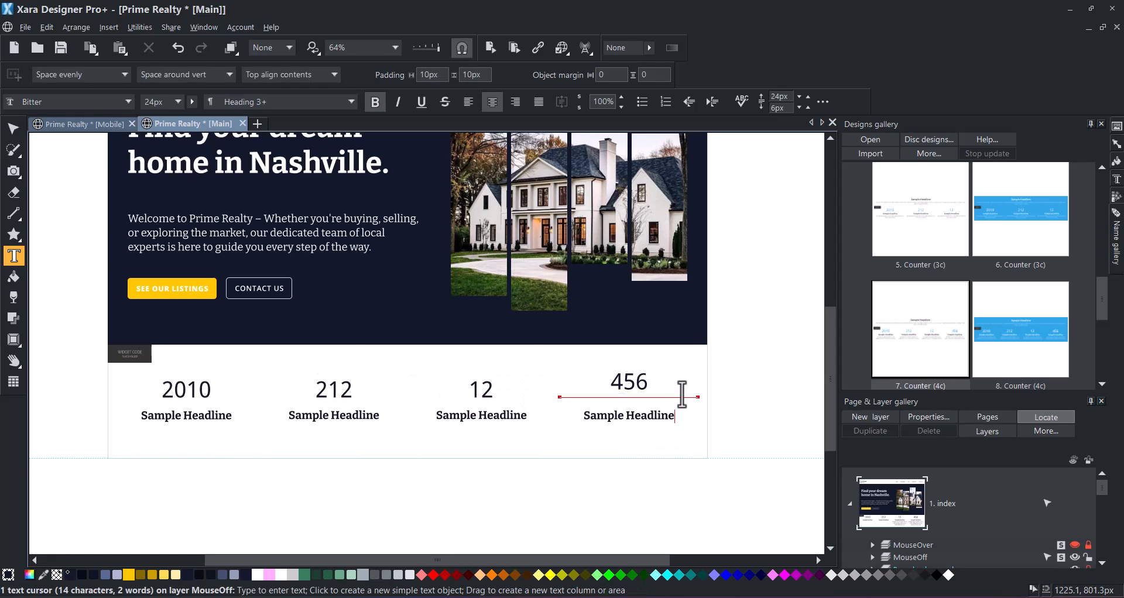
click(13, 128)
click(634, 387)
ctrl+click(632, 386)
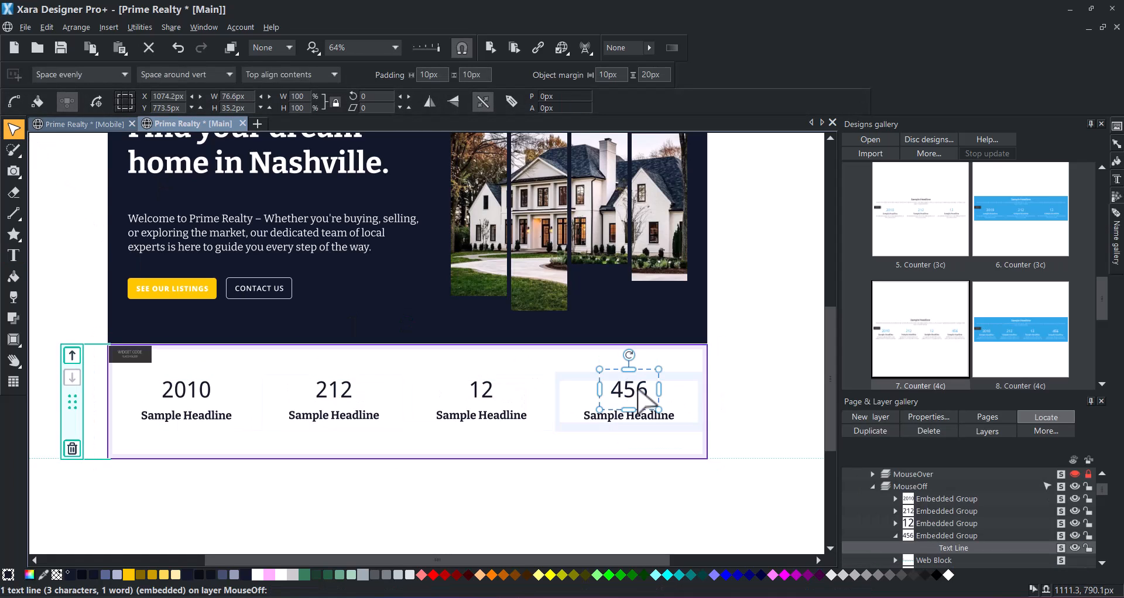
click(744, 384)
- Change the first counter's number to 350 and its headline to "Property Ready"
ctrl+click(195, 393)
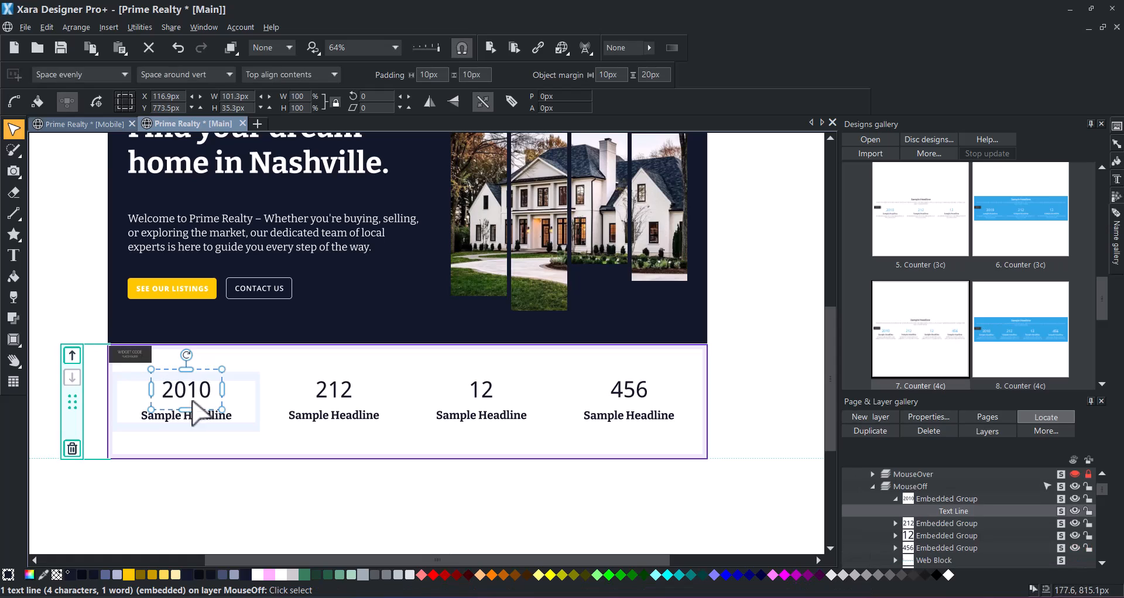
click(14, 256)
click(193, 390)
key(ctrl+a)
text(350)
click(214, 417)
key(ctrl+a)
text(P)
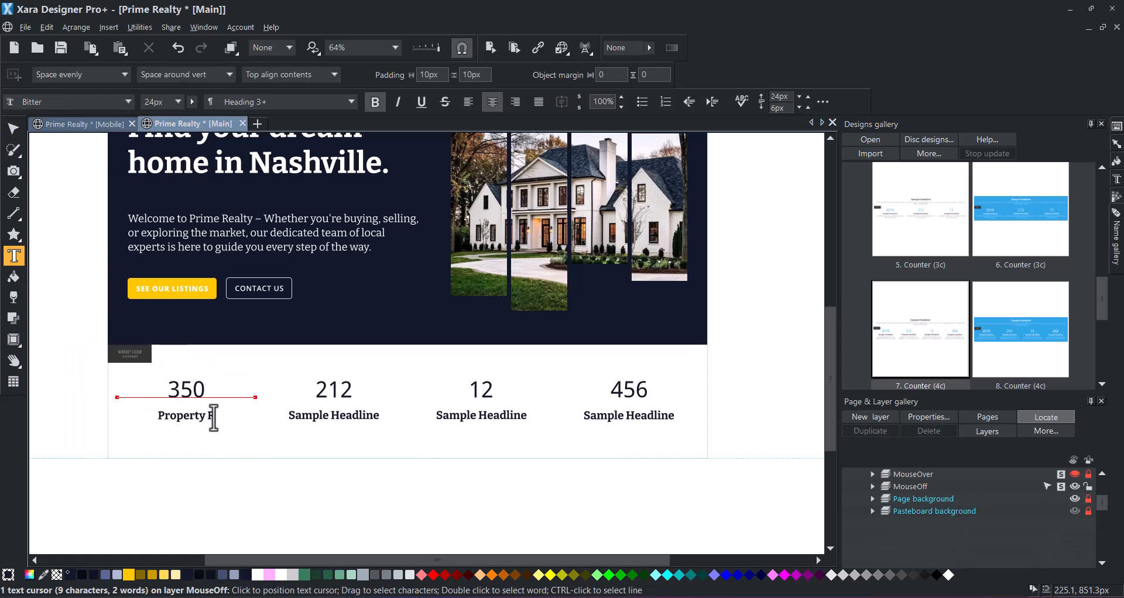
- Change the second counter's number to 12 and its headline to "Year In Business"
click(351, 395)
key(Home)
key(Delete)
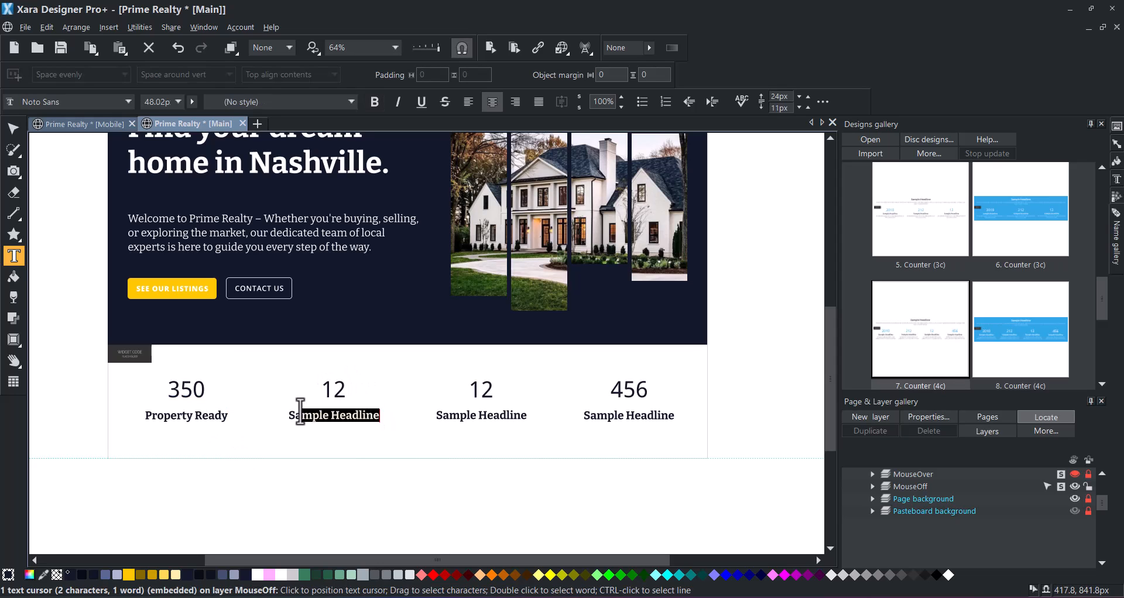
drag(310, 410, 288, 415)
text(Year In Business)
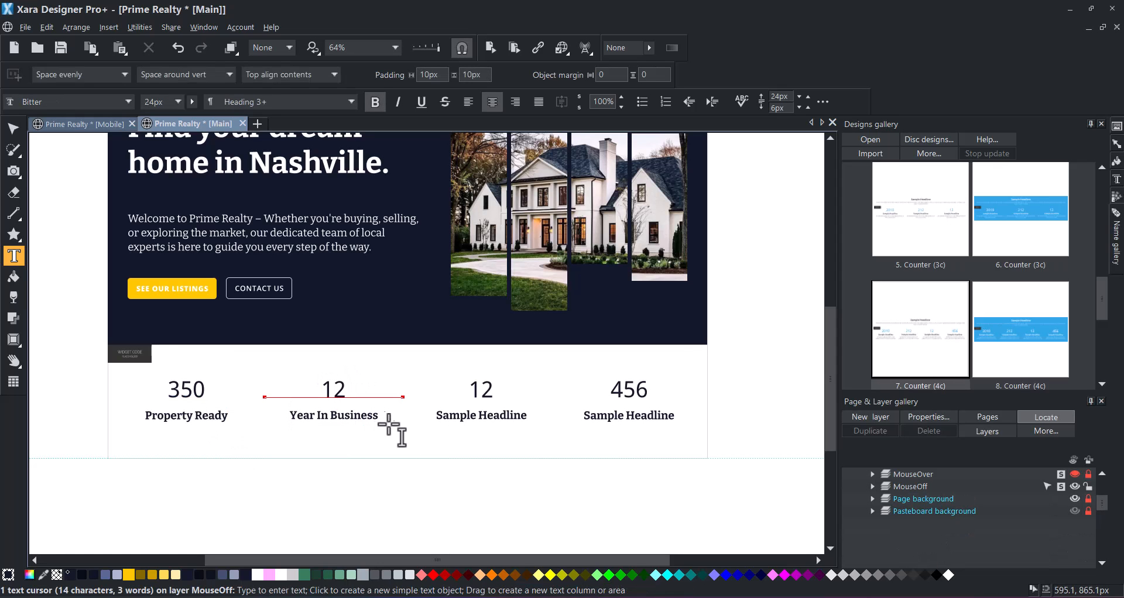
- Change the third counter's number to 12000 and its headline to "Happy Customers"
click(490, 389)
drag(527, 416, 437, 417)
text(Happy Customers)
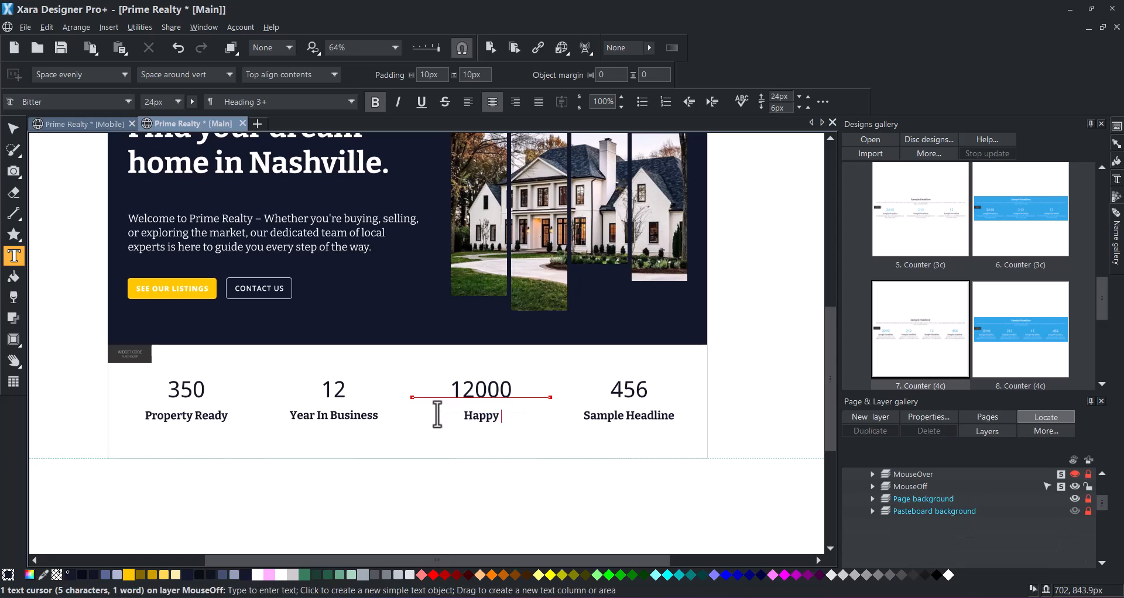
- Change the fourth counter's number to 25 and its headline to "Award Winning", and finish text editing
text(25)
drag(673, 416, 584, 417)
text(Award Winning)
key(Escape)
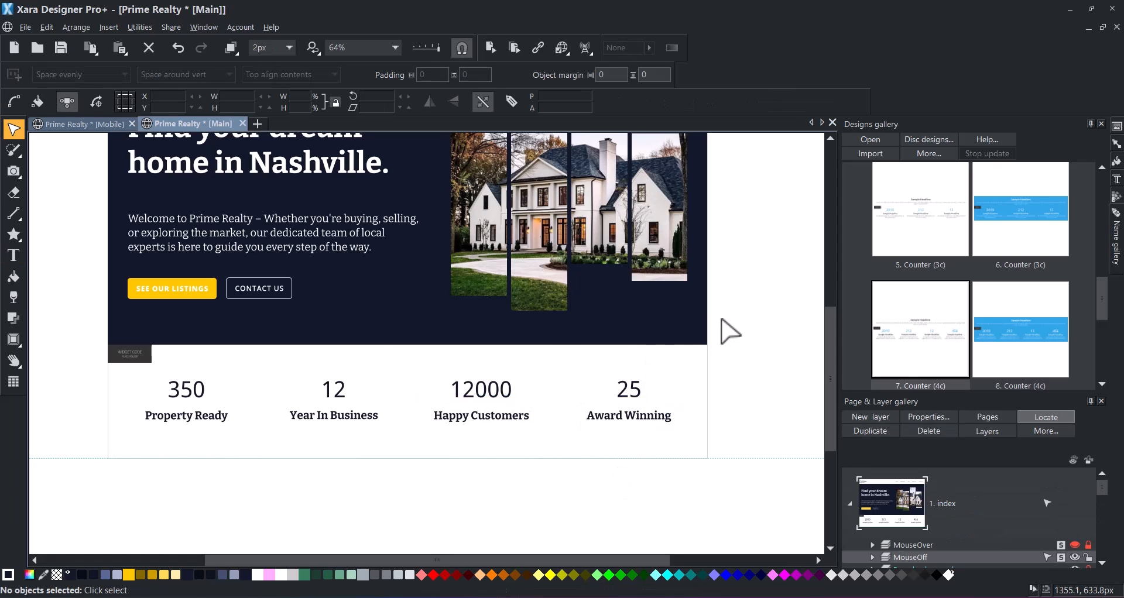
- Move the Property Ready counter column to second place, after Year In Business, and deselect it
click(208, 402)
drag(191, 420, 386, 423)
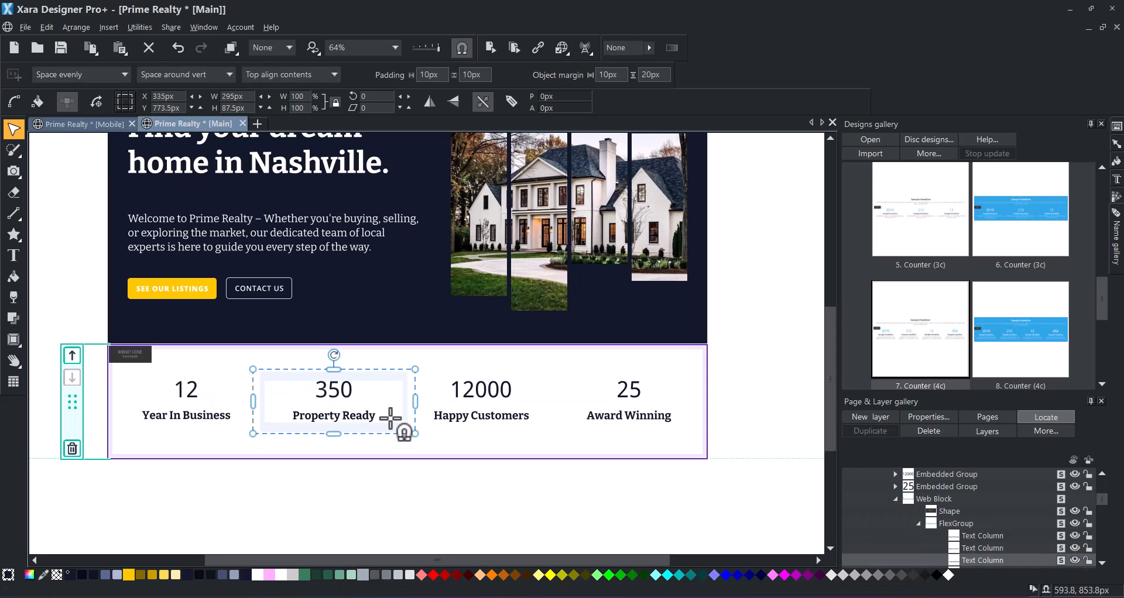
click(759, 377)
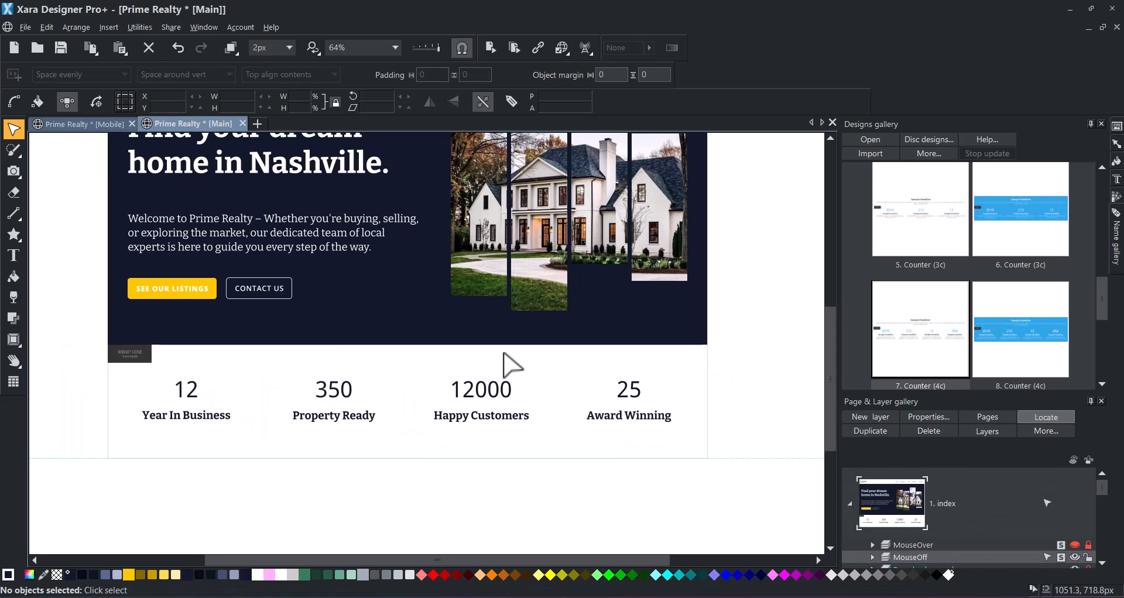
- Draw a vertical line about 177px long and 2px wide beside the page and replicate it horizontally into three lines
click(11, 216)
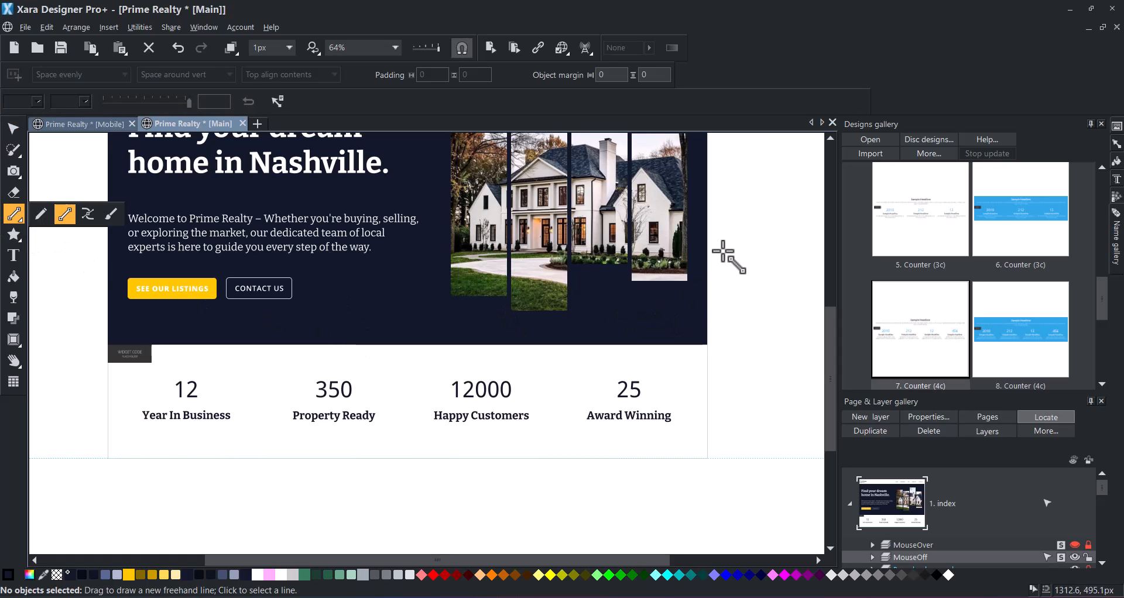
drag(722, 251, 730, 333)
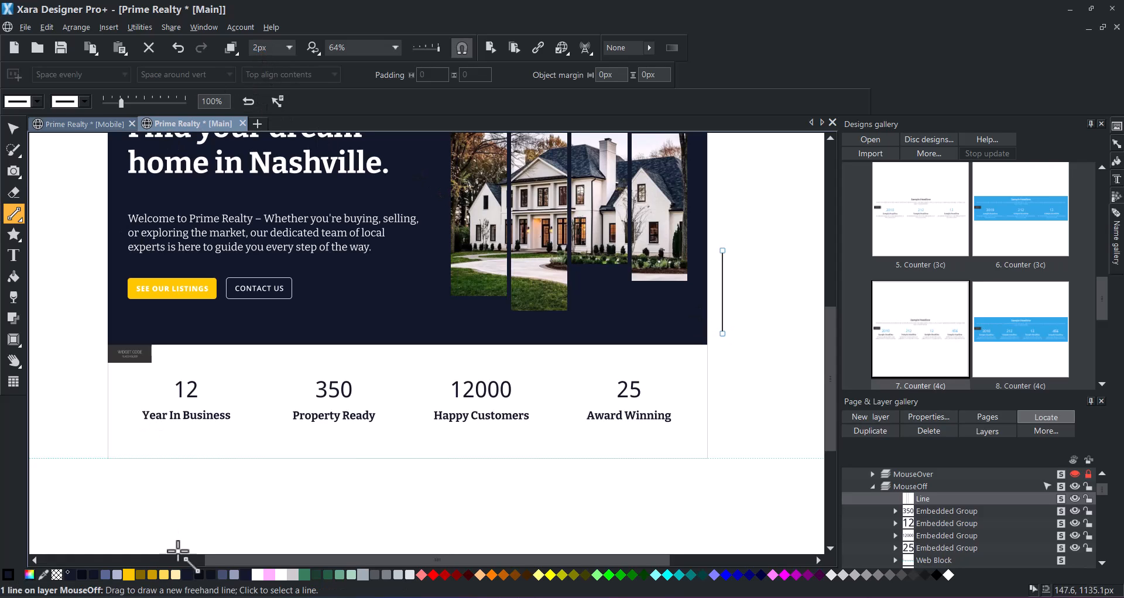
click(13, 129)
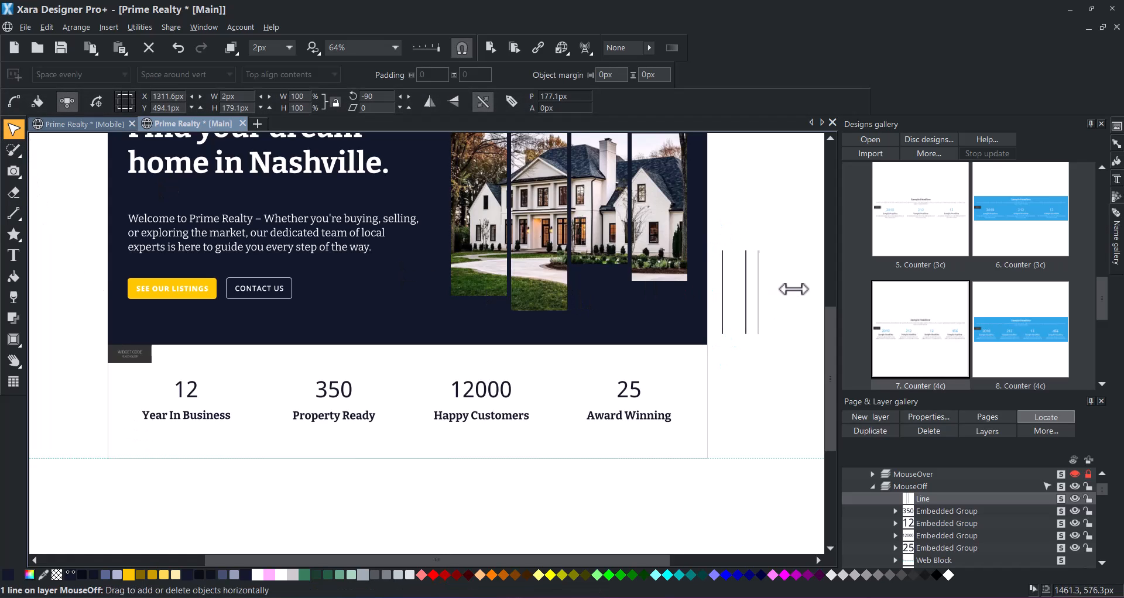
drag(814, 290, 785, 293)
click(780, 384)
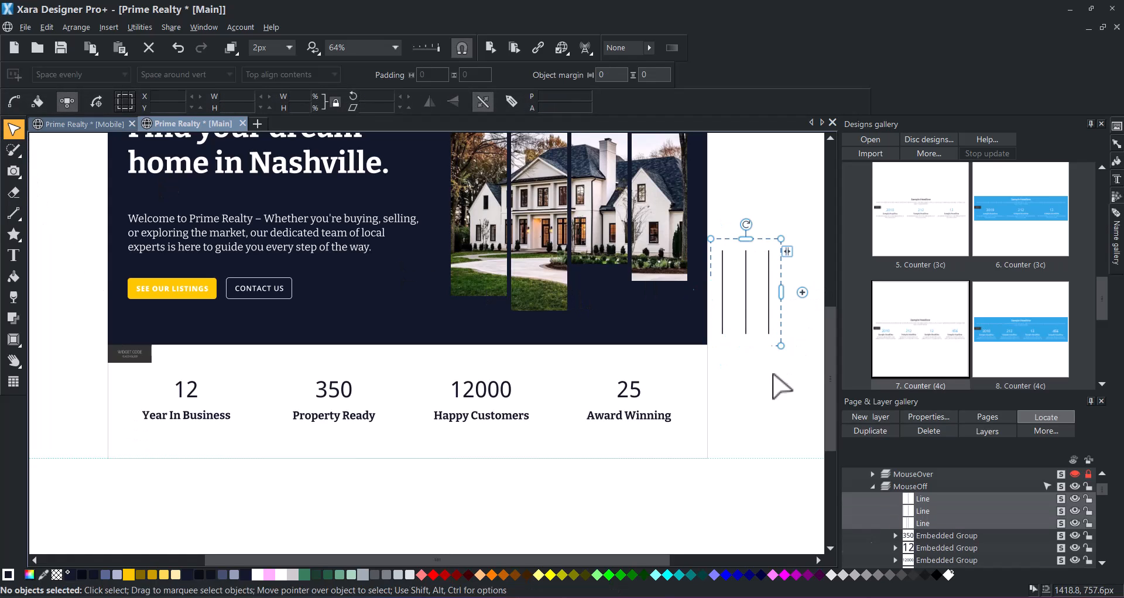
- Place the three vertical lines as dividers in the gaps between the four counter columns
click(728, 316)
drag(728, 316, 262, 397)
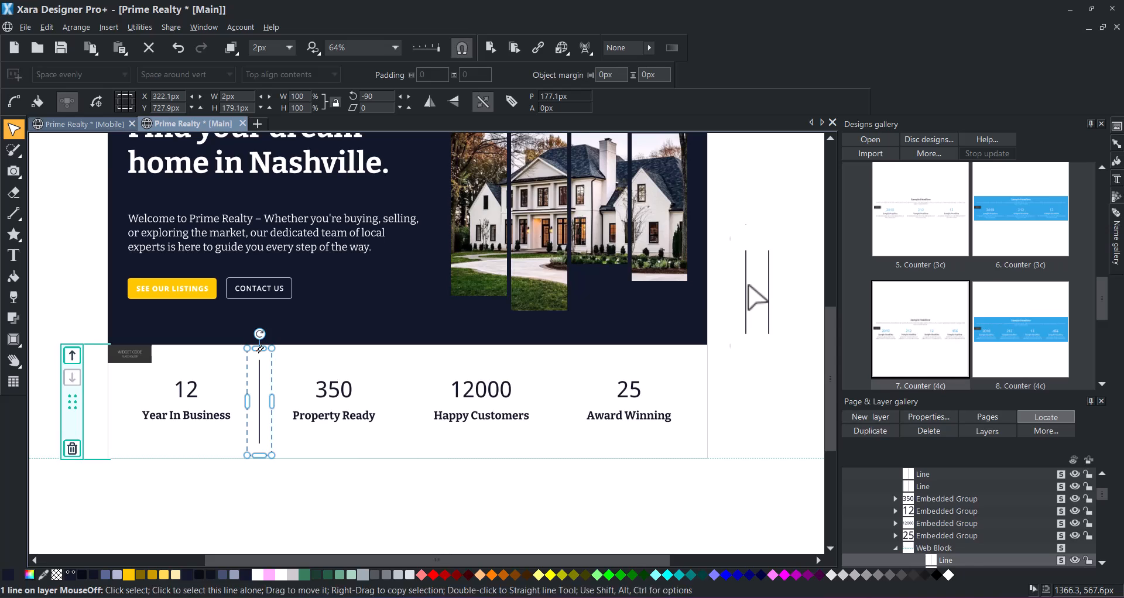
click(746, 296)
drag(746, 295, 407, 389)
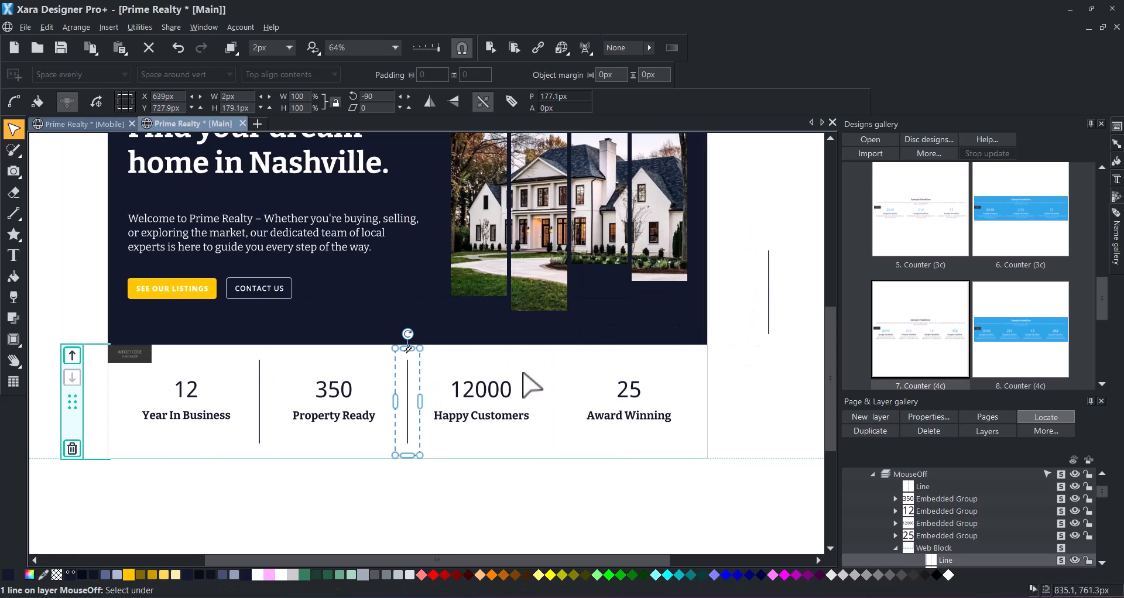
click(769, 287)
drag(779, 291, 555, 384)
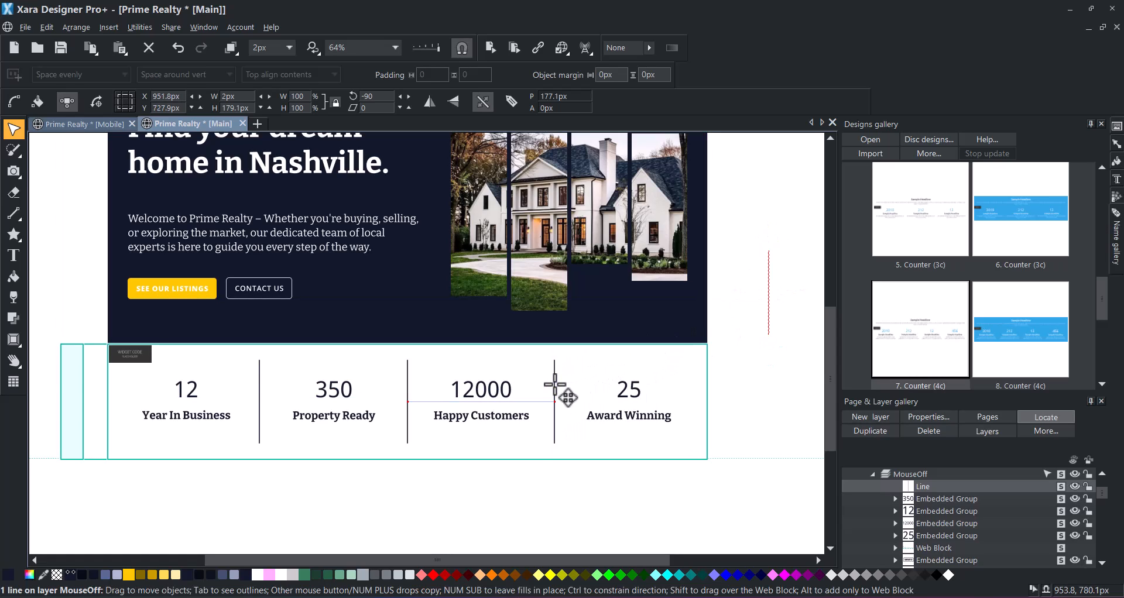
click(781, 336)
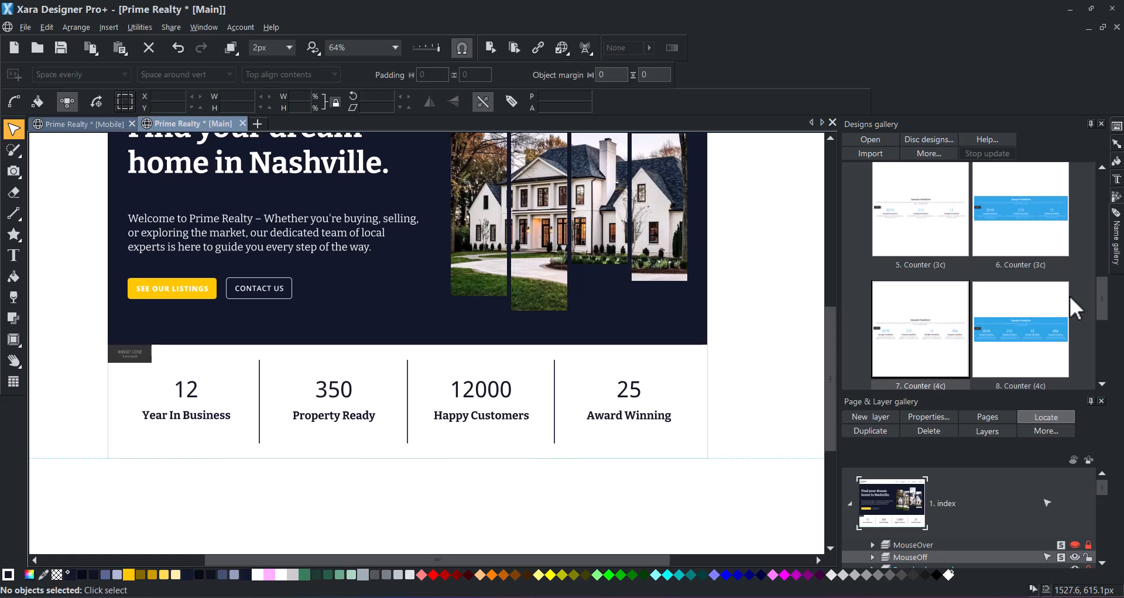
- Insert the "1. Text (1c)" block from Section Headings below the counter section
drag(1097, 290, 1090, 203)
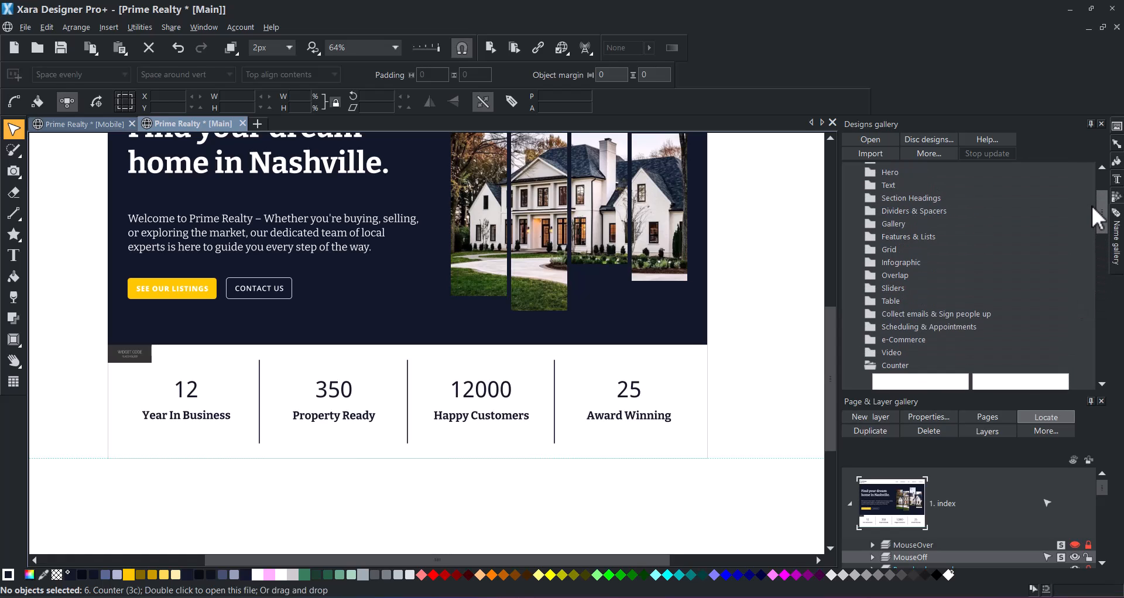
scroll(906, 237, up, 1)
click(877, 242)
double_click(922, 301)
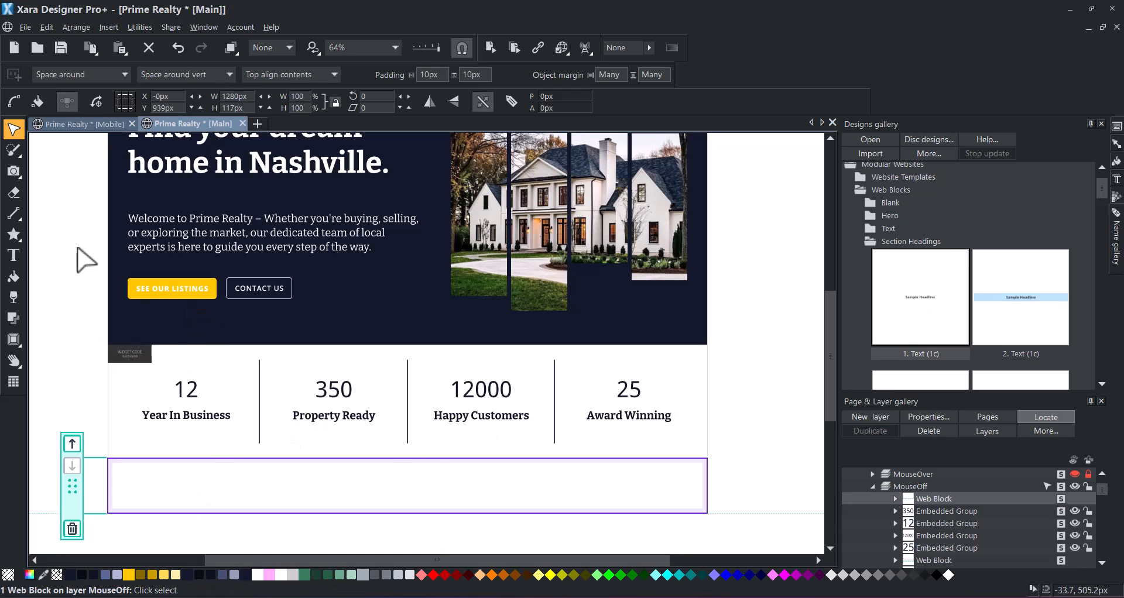
- Style the Sample Headline text as Heading 2 in dark navy, centred, with a font size of 48px
click(14, 256)
click(390, 470)
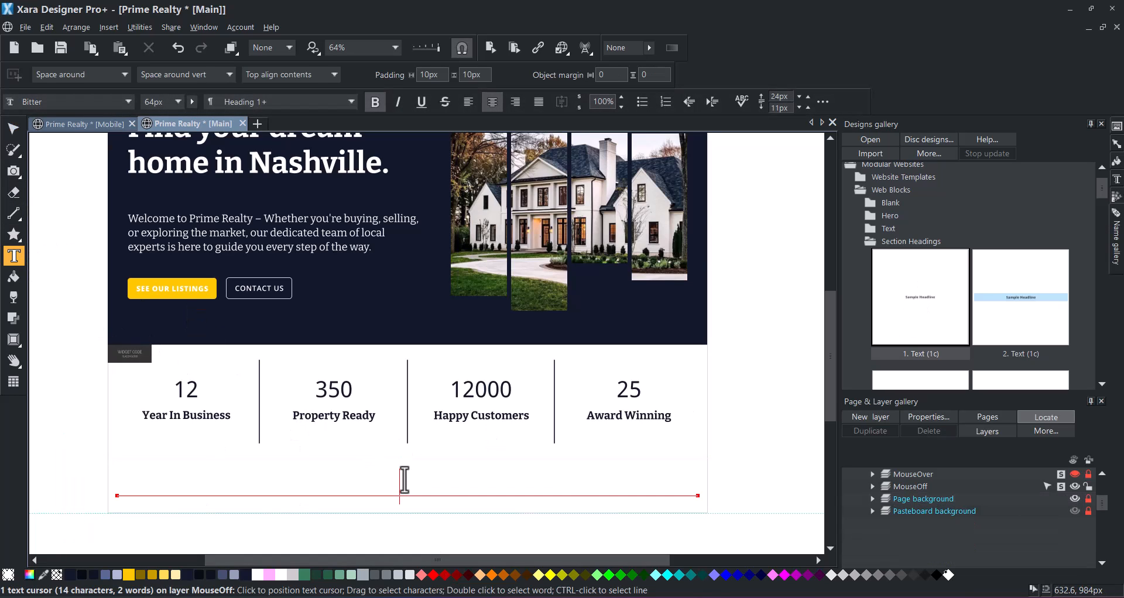
triple_click(403, 476)
click(351, 102)
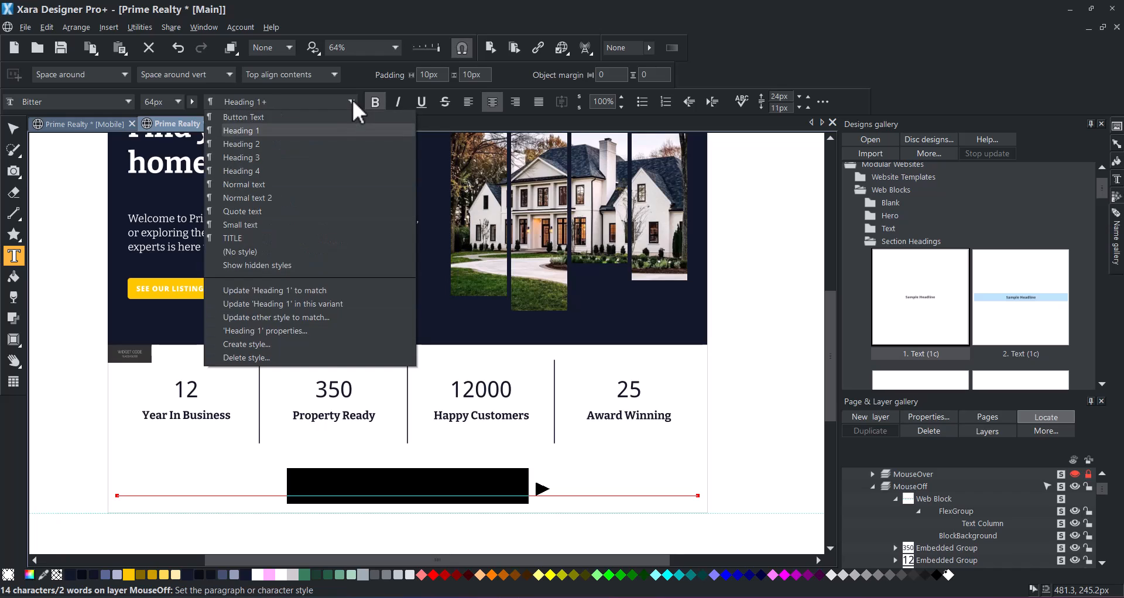
click(322, 138)
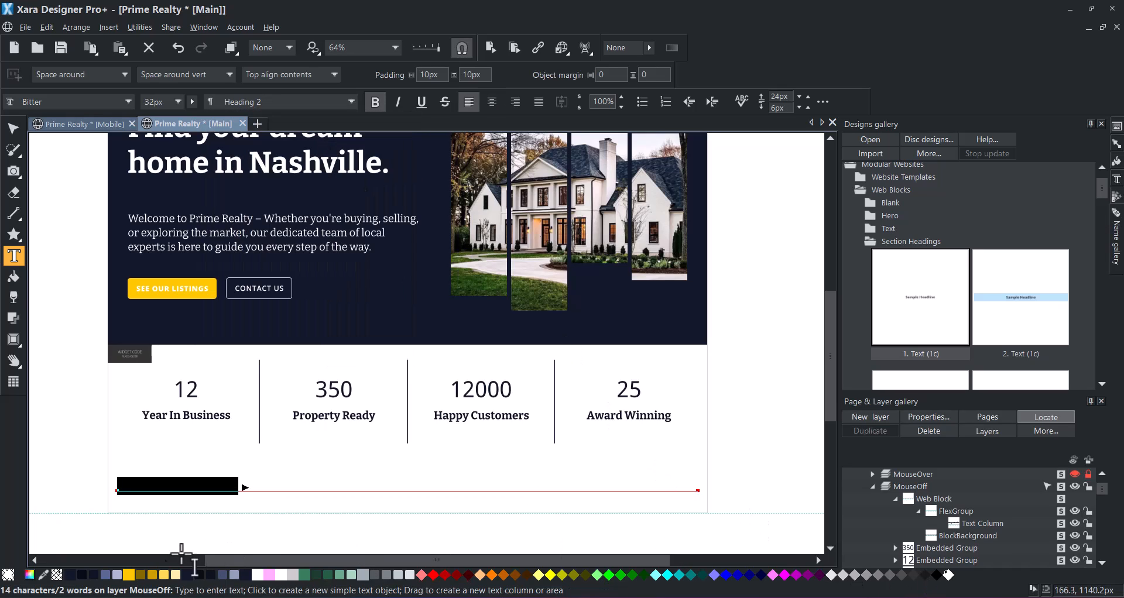
click(71, 577)
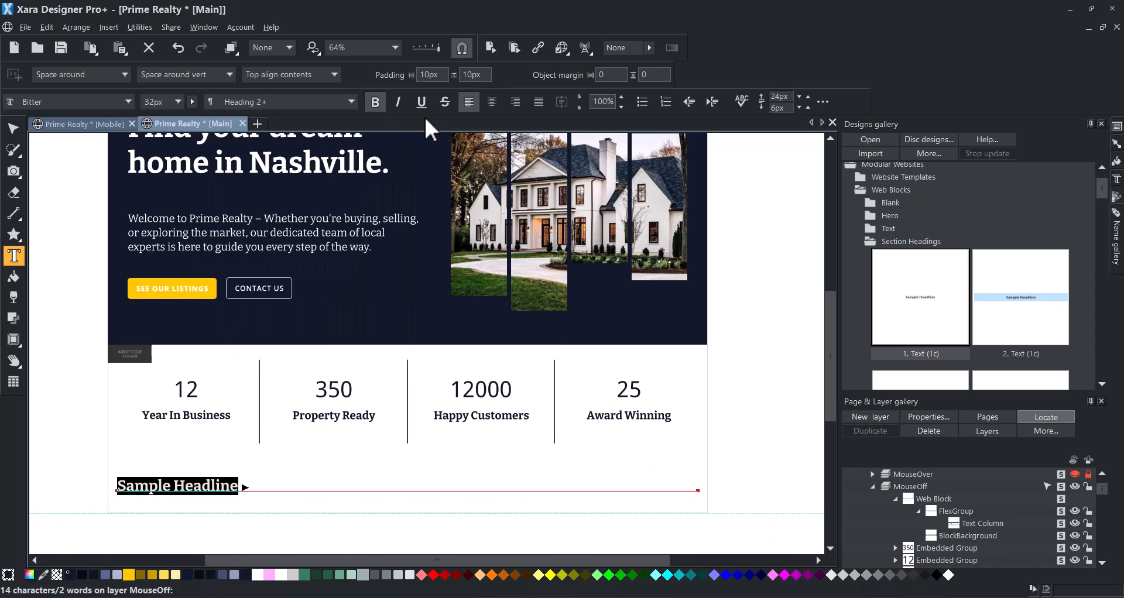
click(490, 101)
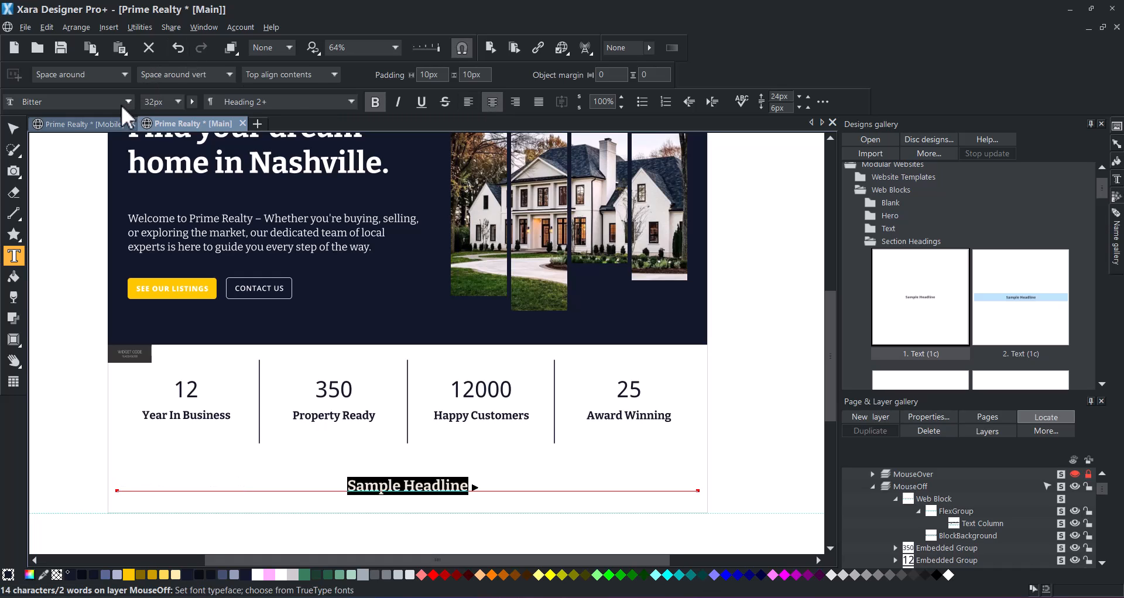
click(178, 101)
click(159, 291)
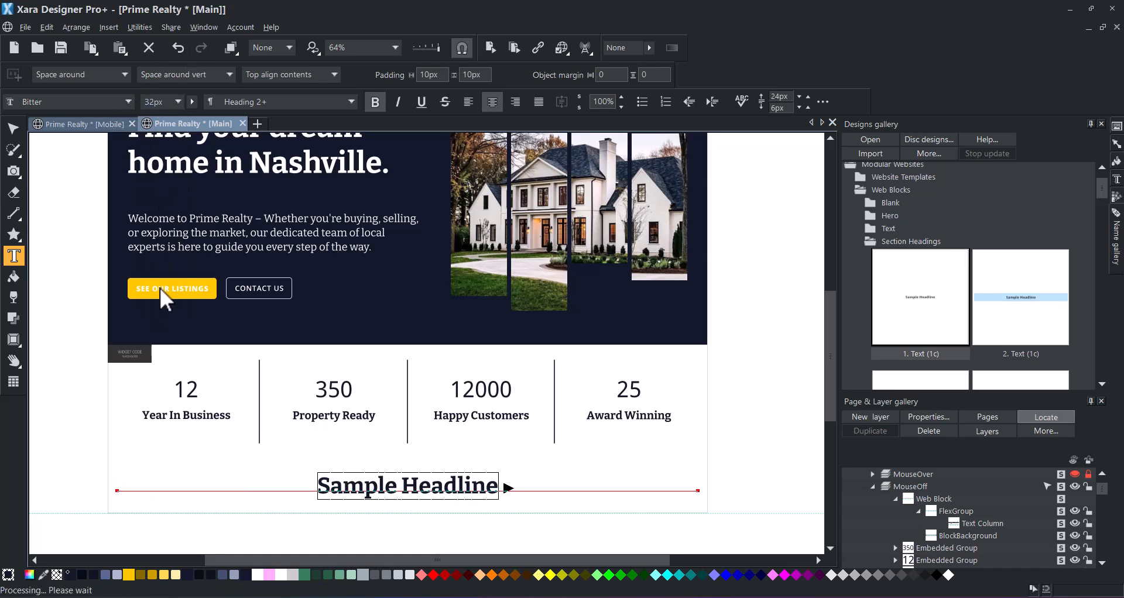
- Replace the headline with "Featured Properties" and colour the word "Properties" yellow
click(419, 485)
drag(327, 486, 512, 487)
text(Featured Properties)
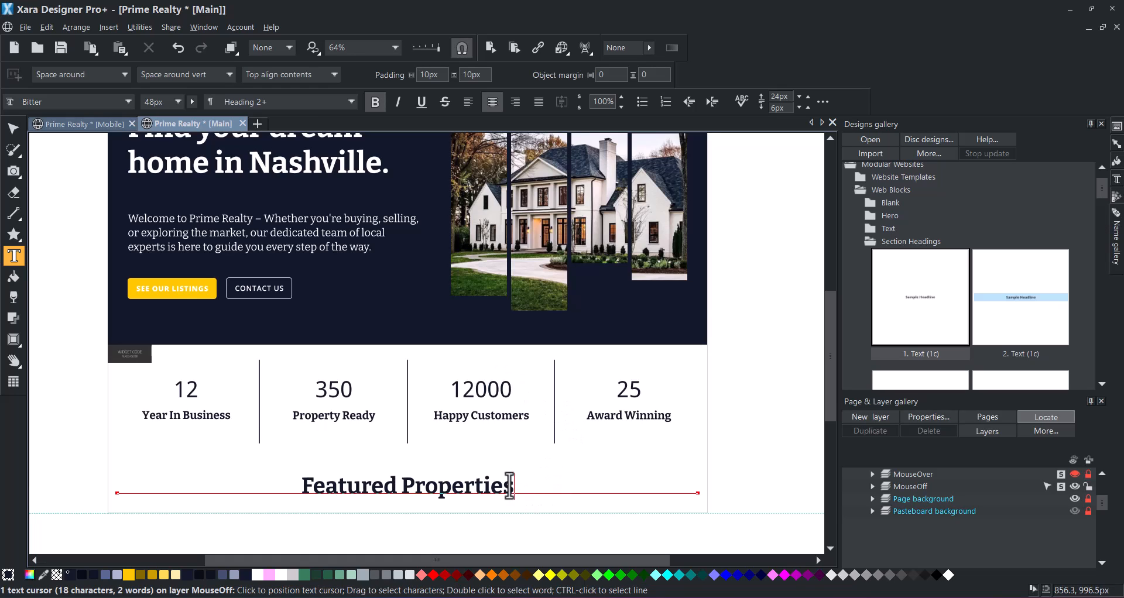
drag(512, 485, 402, 485)
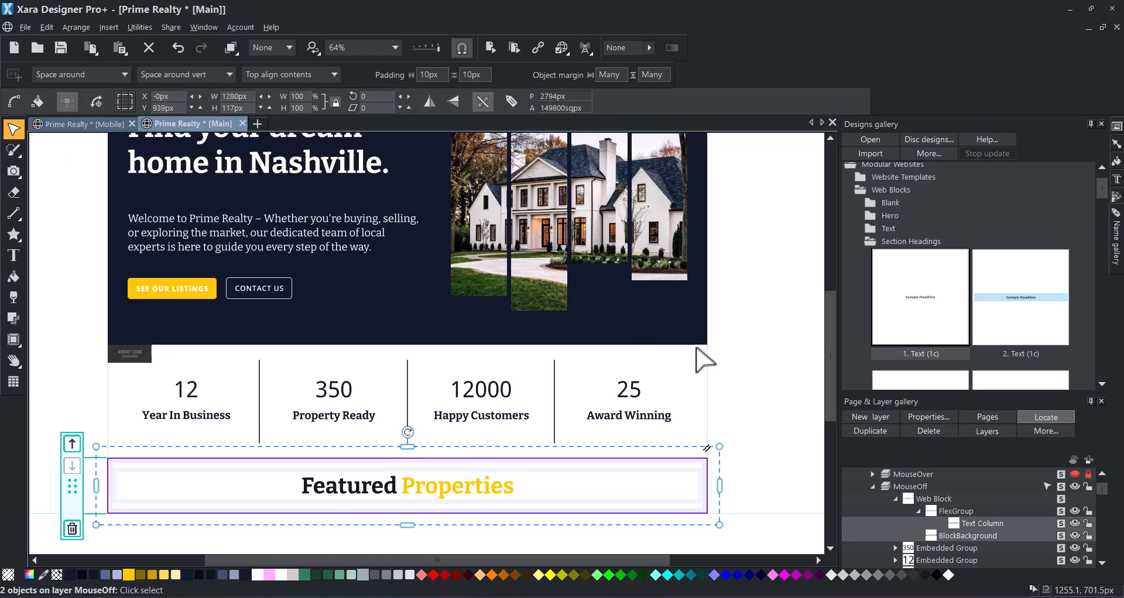
click(736, 360)
- Insert the four-column features block with rectangular images from Features & Lists below the Featured Properties heading
scroll(739, 361, down, 4)
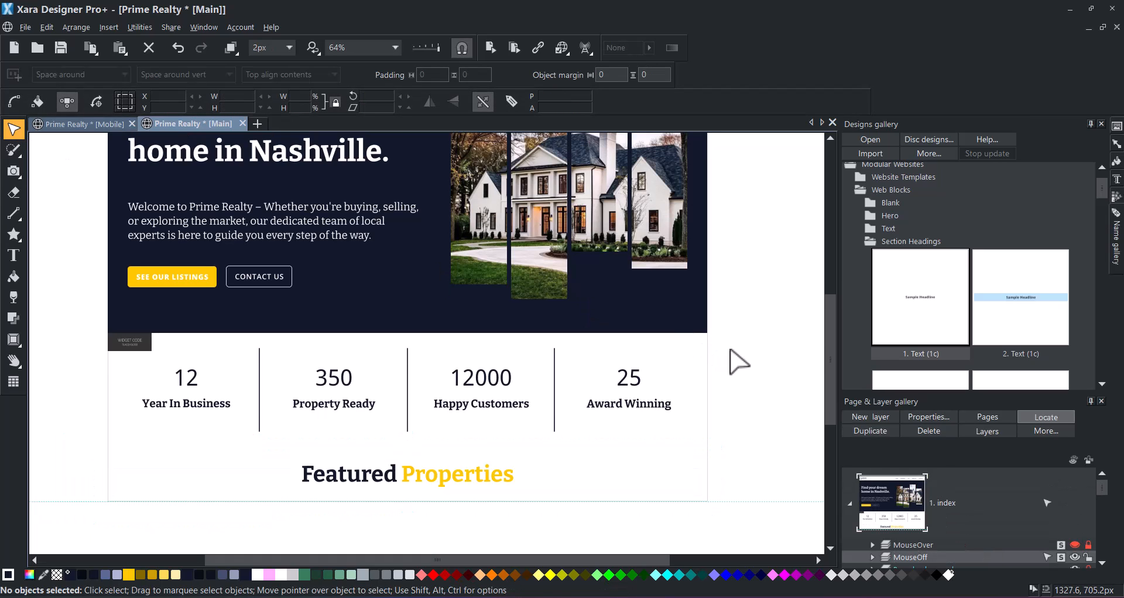
scroll(737, 360, down, 3)
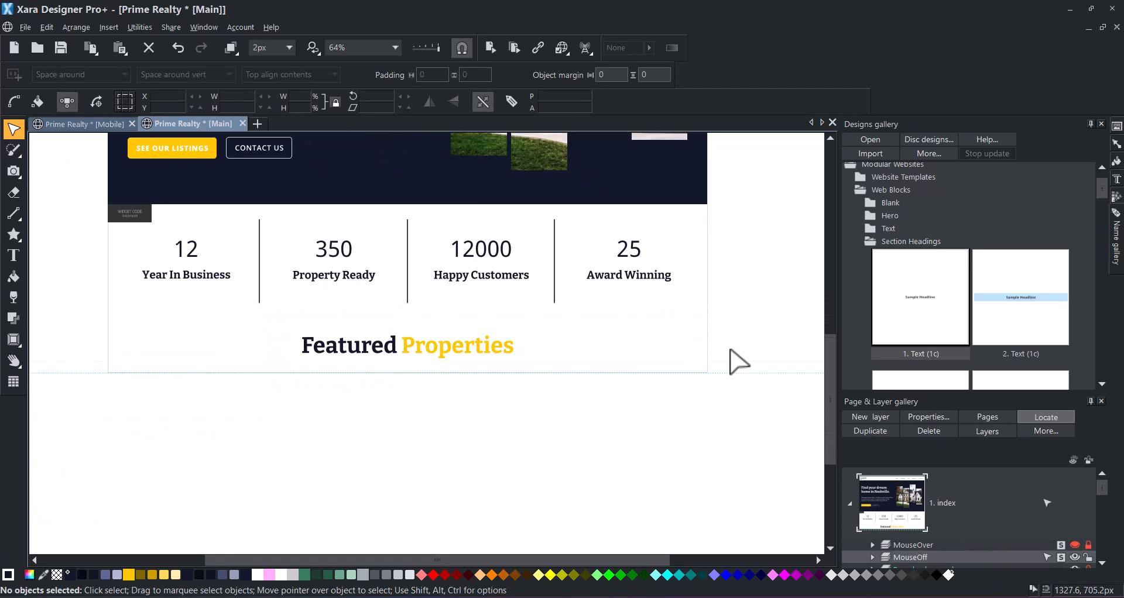
double_click(869, 240)
double_click(872, 281)
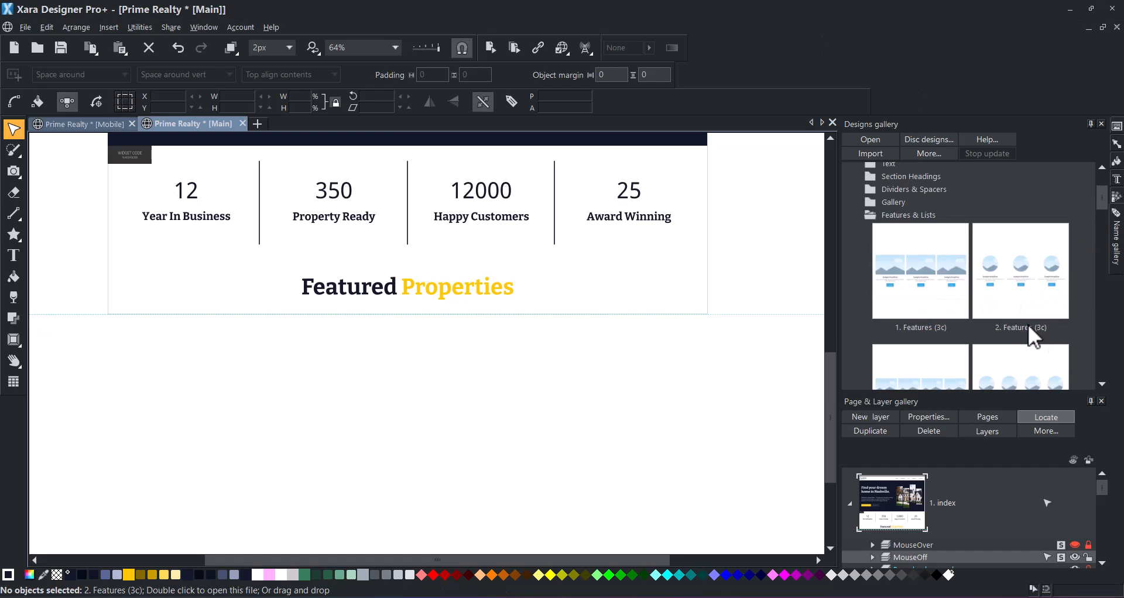
double_click(932, 342)
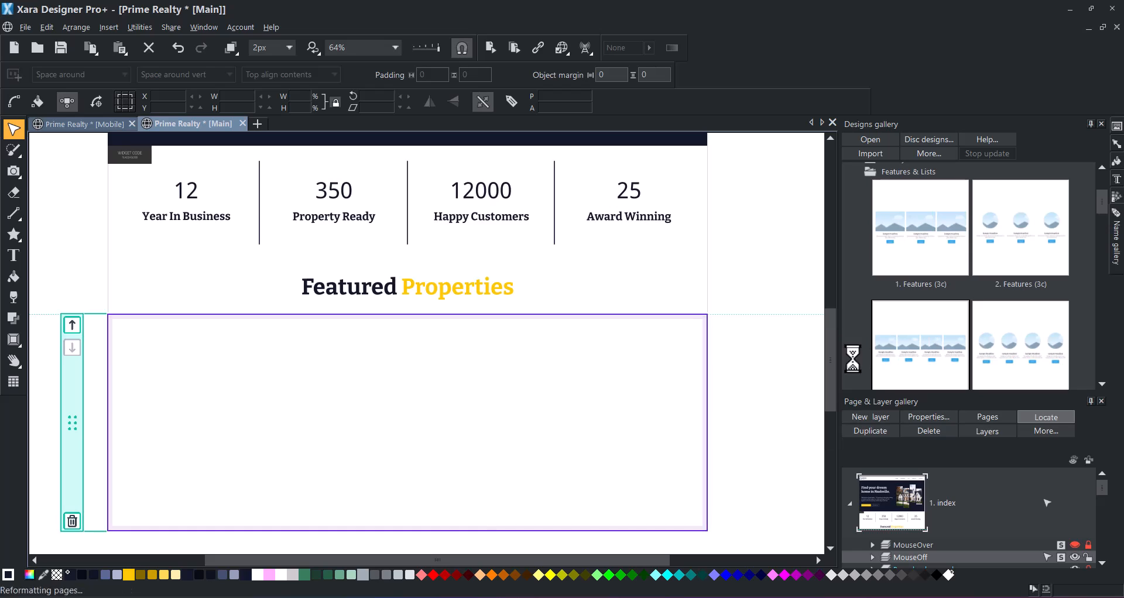
- Apply the Heading 3 style to the first feature column's headline and set its font size to 23.45px
click(13, 256)
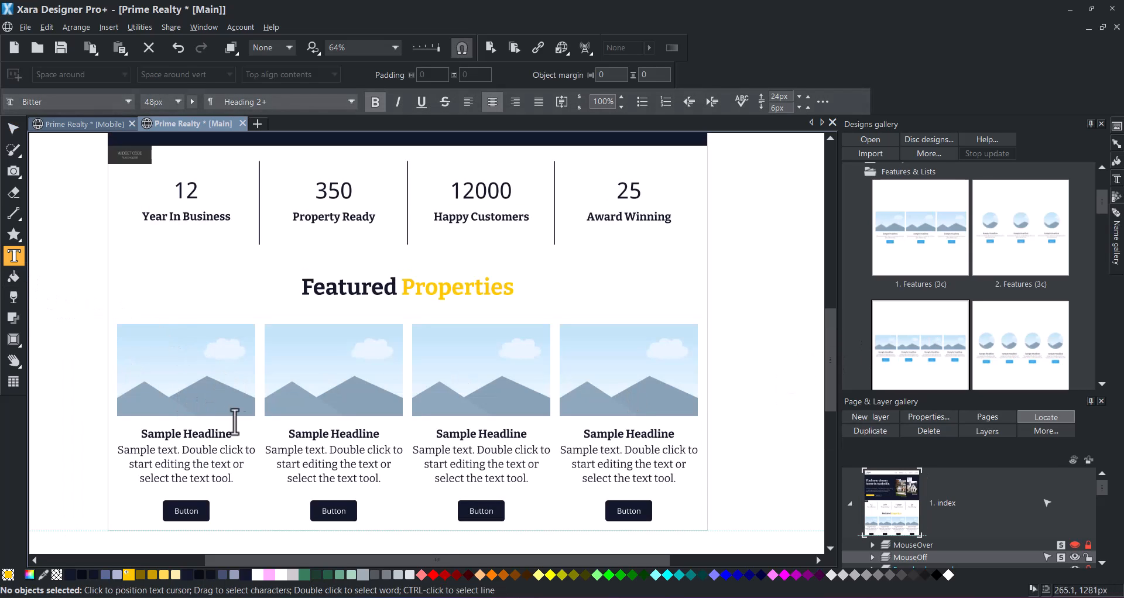
drag(143, 428, 140, 429)
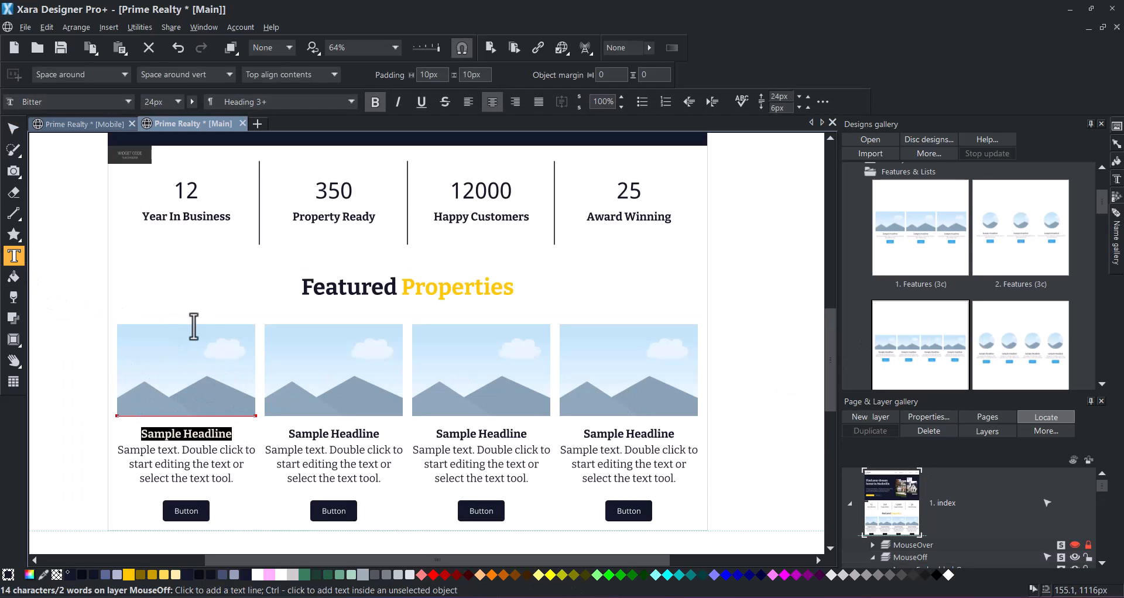
click(352, 102)
click(310, 151)
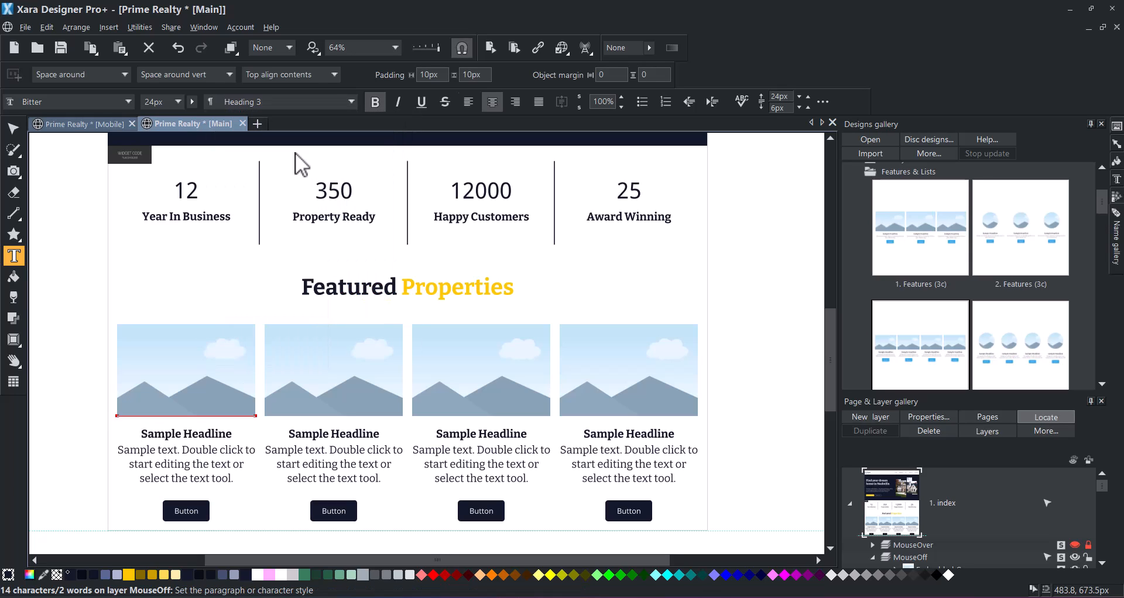
click(150, 103)
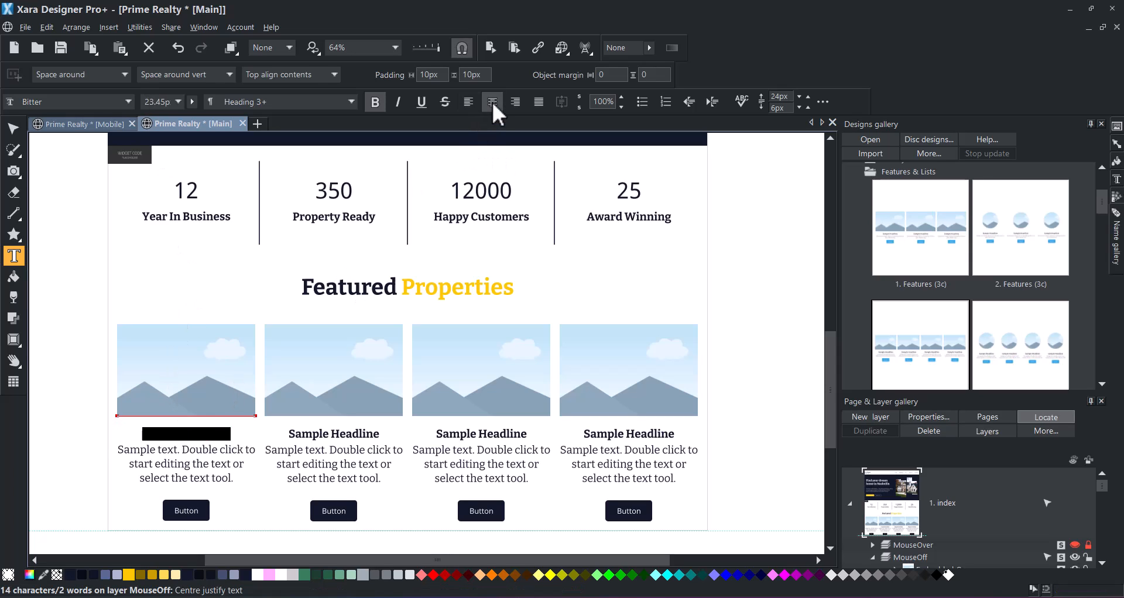
- Update the Heading 3 style to match the first feature column's headline, including its dark navy colour
right_click(209, 433)
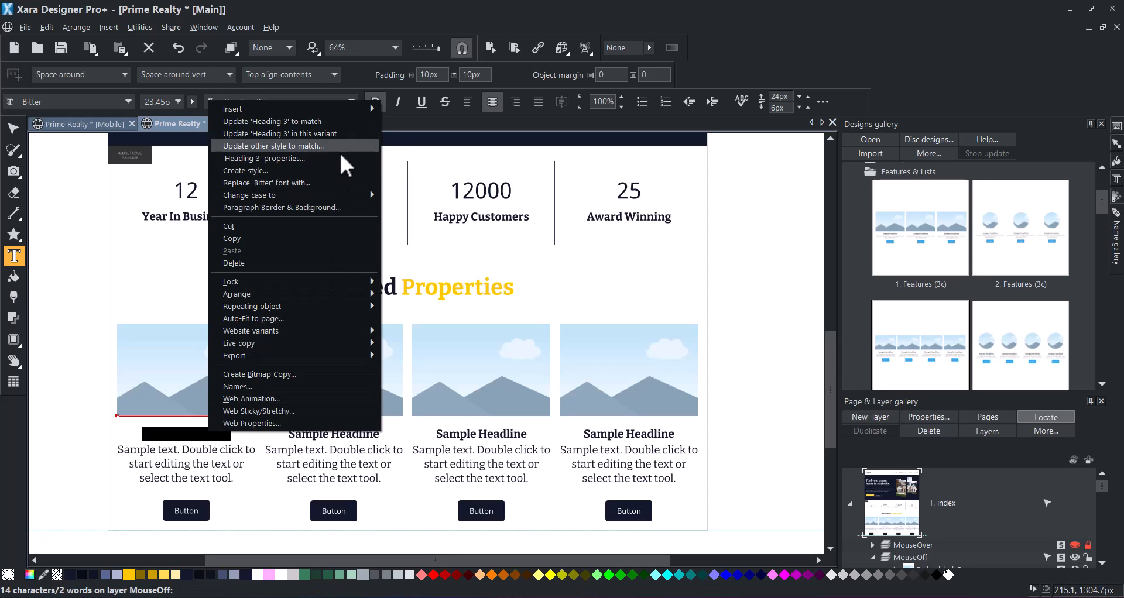
click(328, 122)
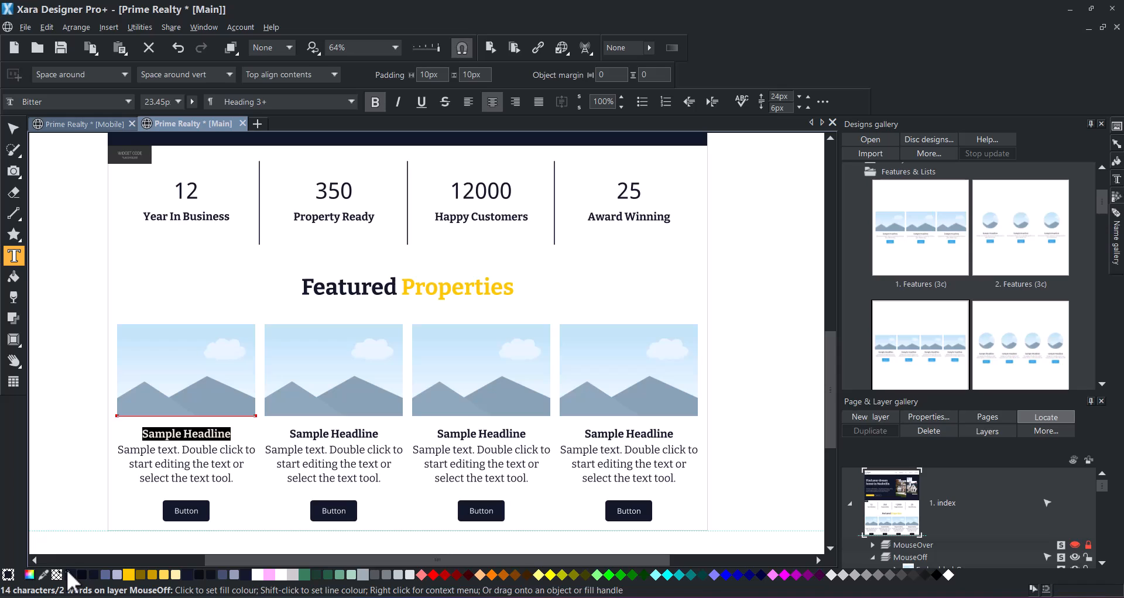
right_click(204, 436)
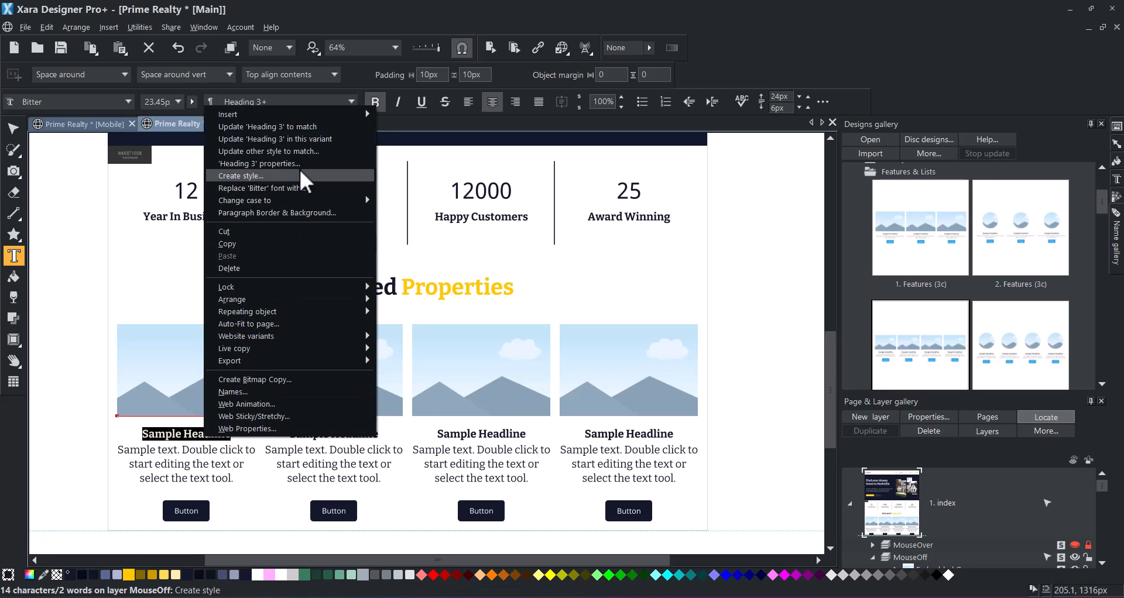
click(316, 127)
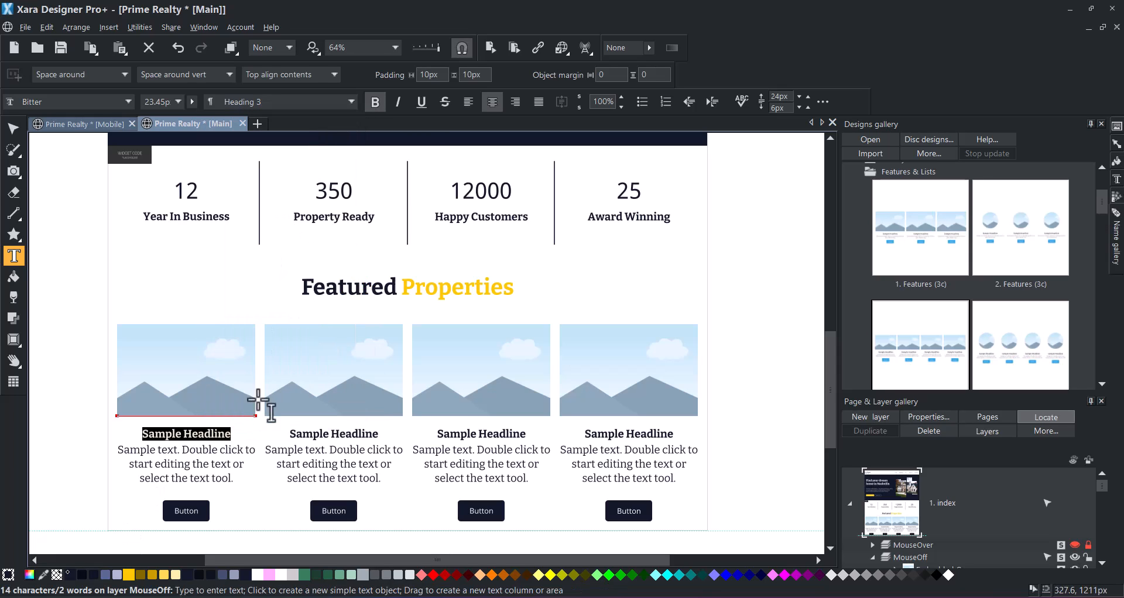
click(191, 434)
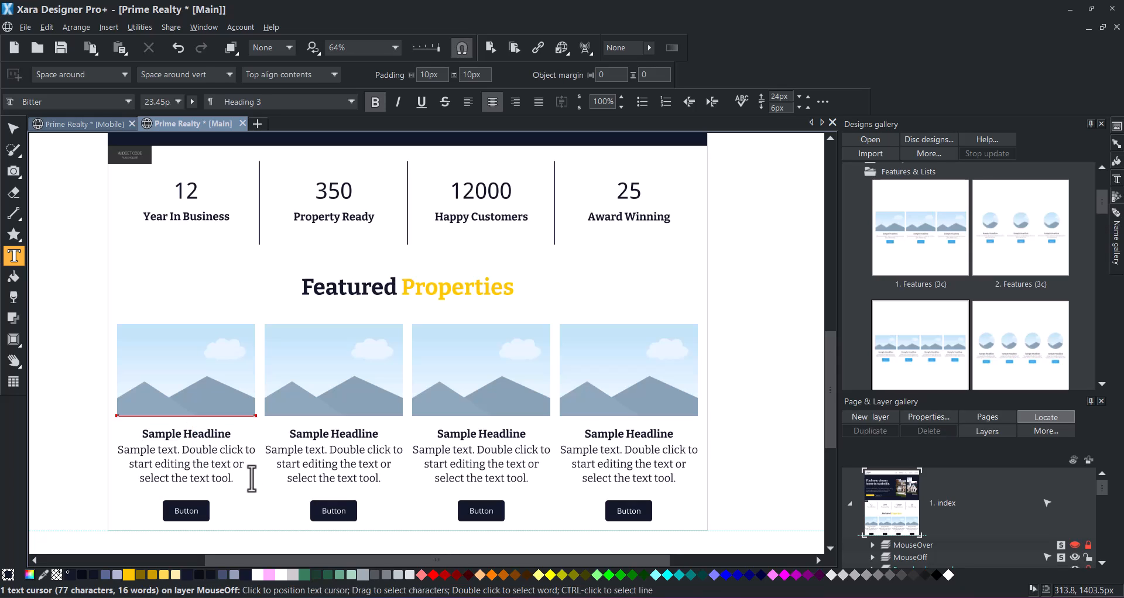
- Apply the Normal text 2 style to the first feature column's sample paragraph and change its font to Bitter
drag(236, 480, 113, 448)
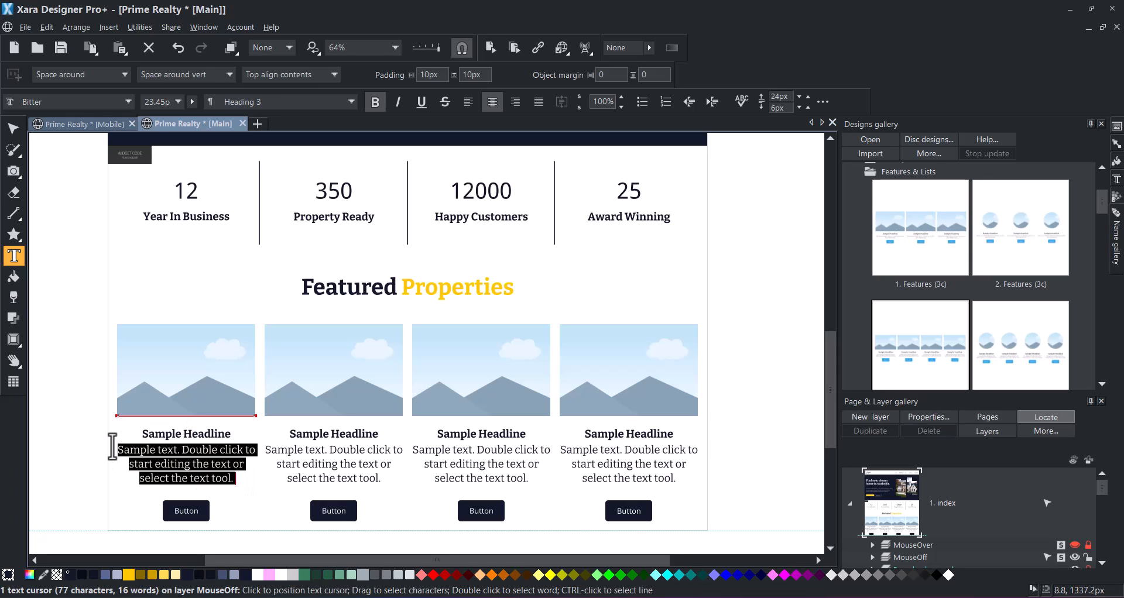
click(352, 102)
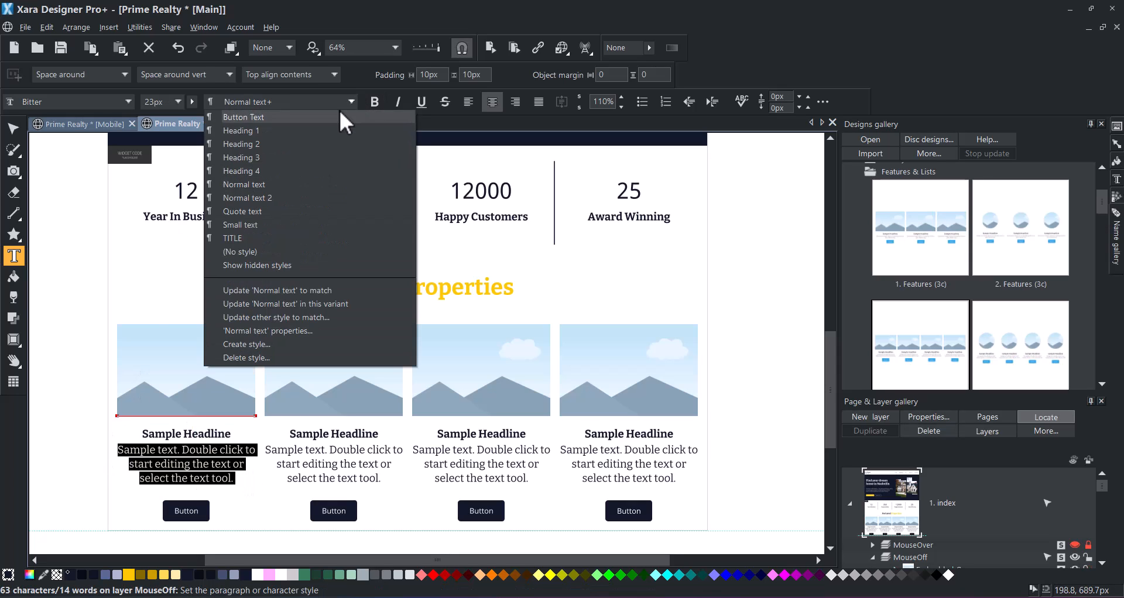
click(297, 199)
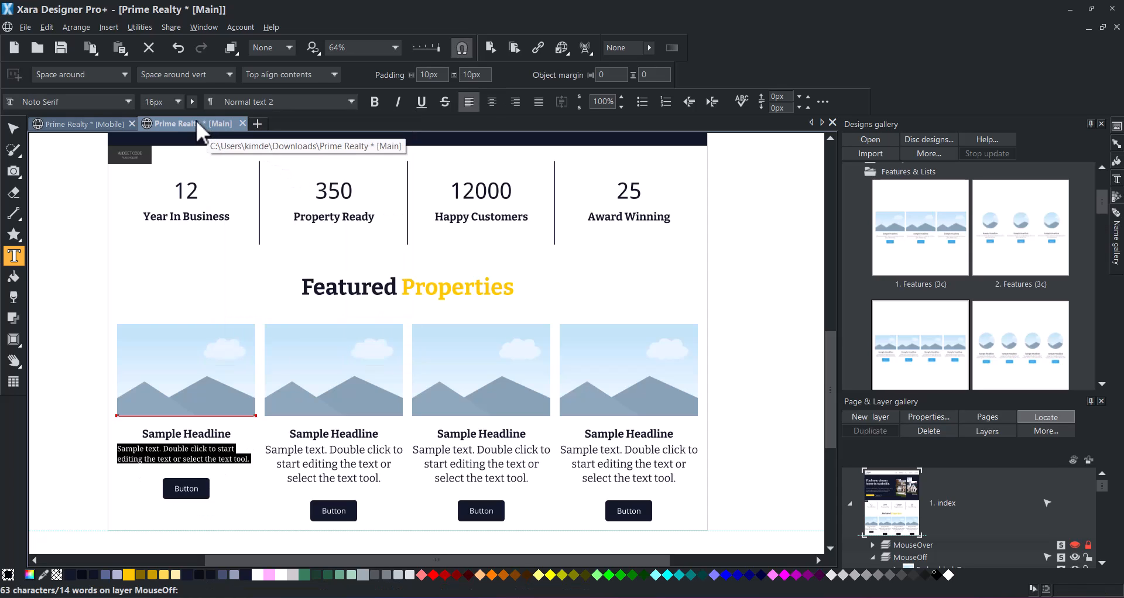
click(122, 103)
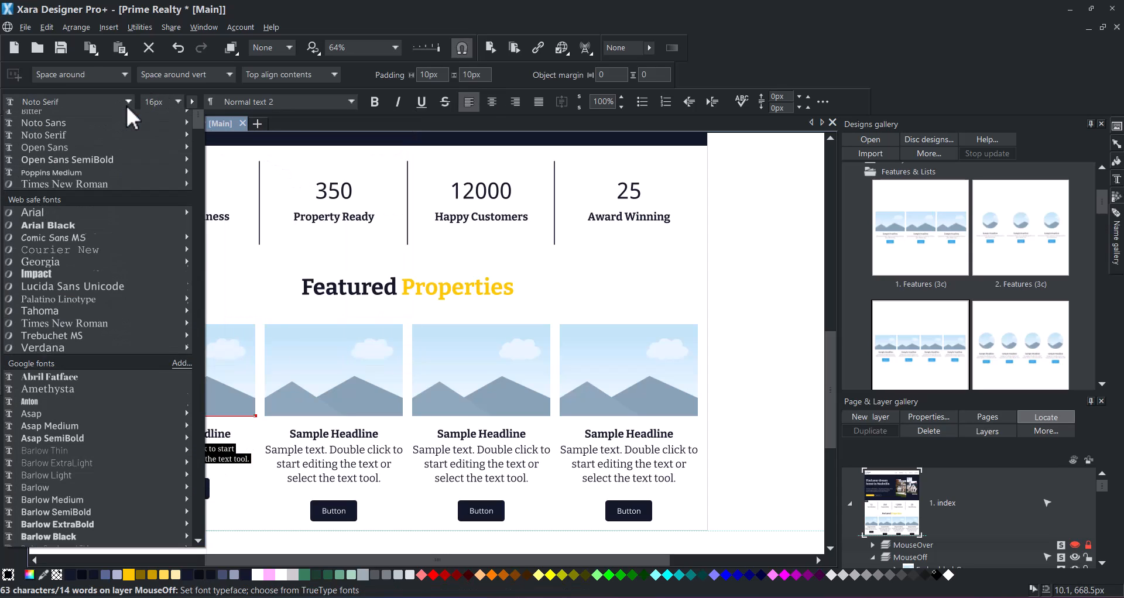
click(124, 133)
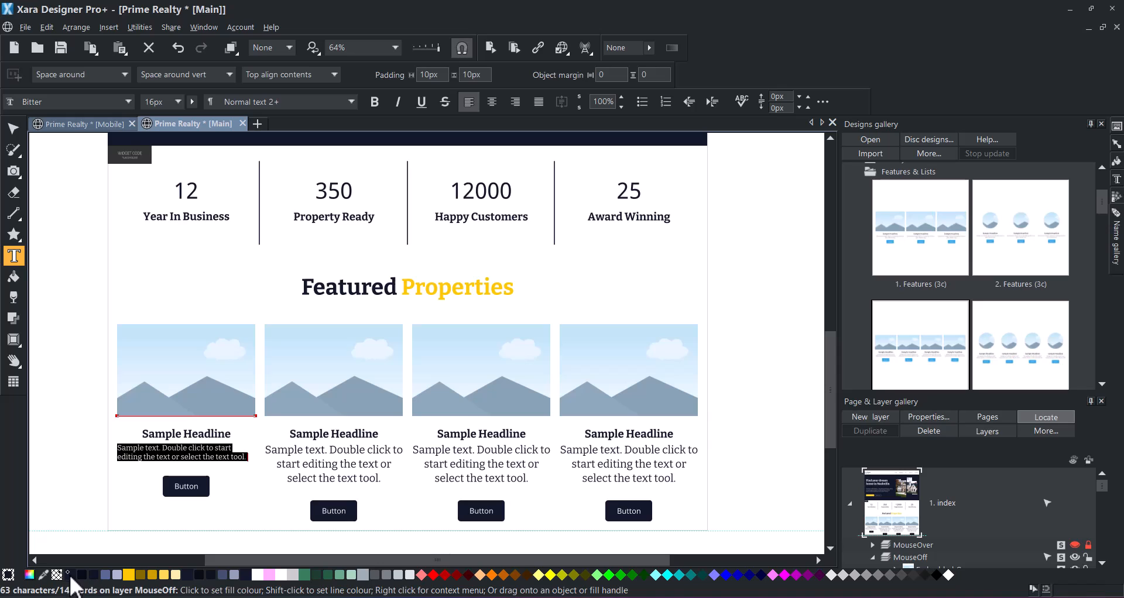
- Update the Normal text 2 style to match the first feature column's paragraph and deselect everything
right_click(216, 450)
click(323, 135)
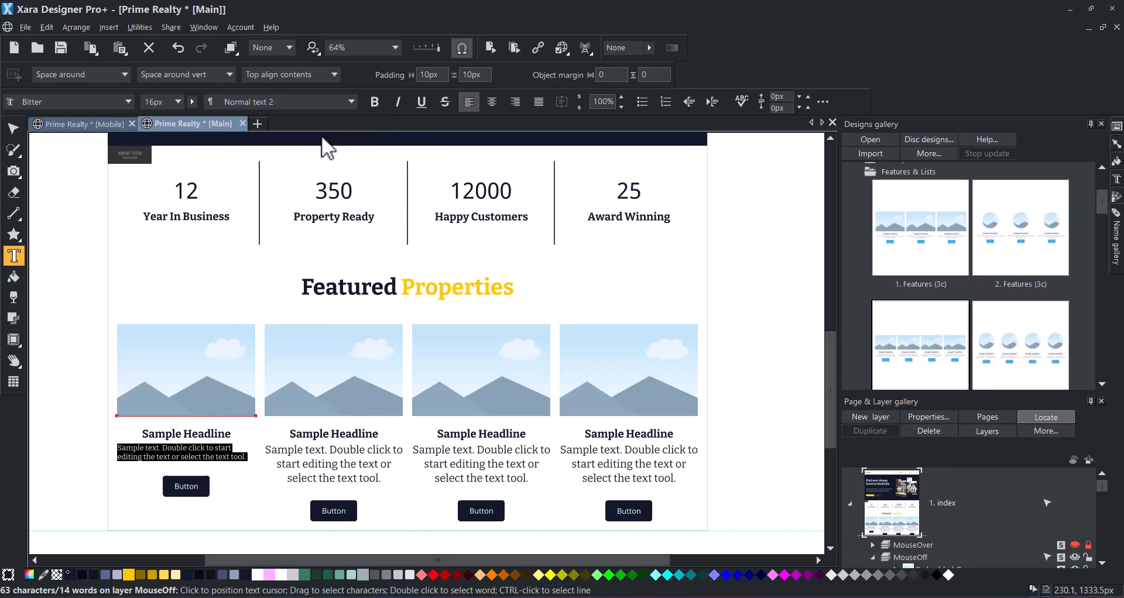
click(12, 129)
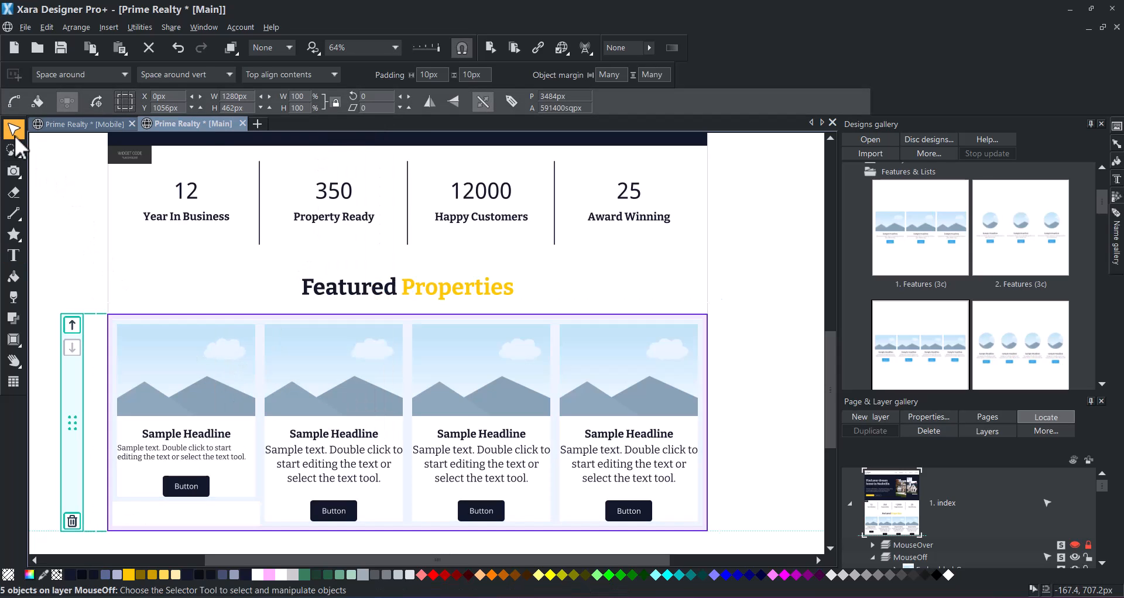
click(71, 250)
- Add NEW Smart Text Panel 40 from Print & Web Components and place it beside the first feature column
scroll(111, 244, down, 3)
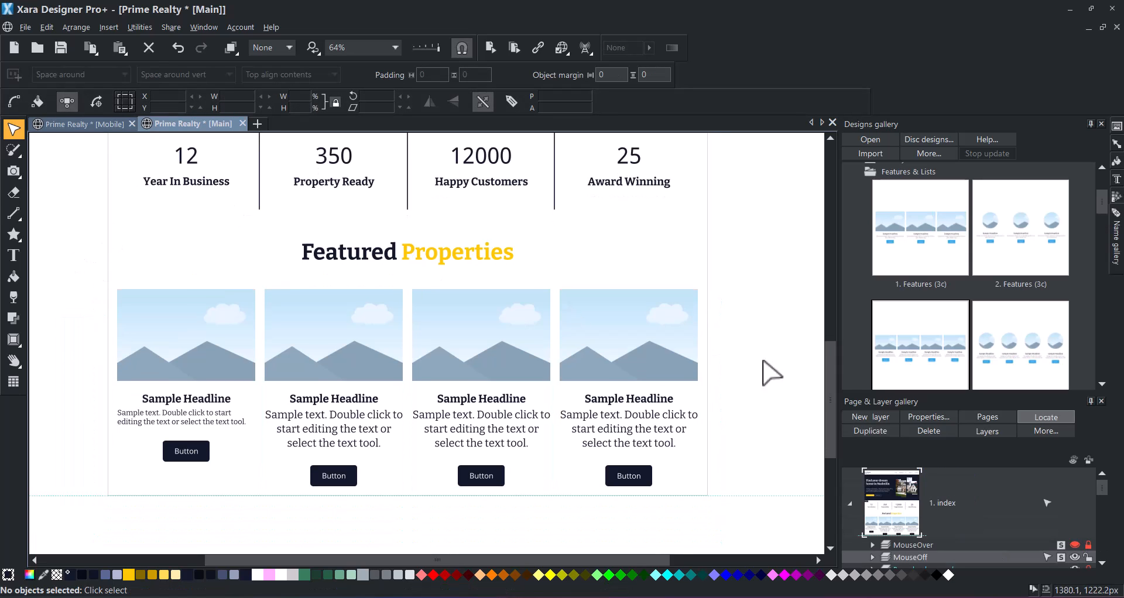
scroll(1105, 193, up, 5)
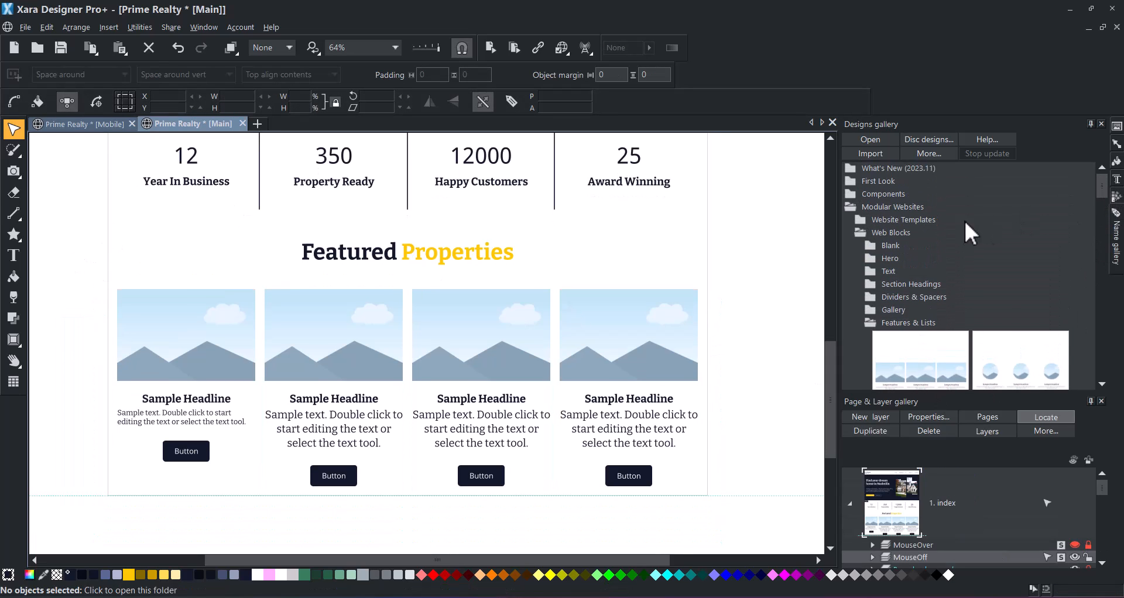
click(854, 194)
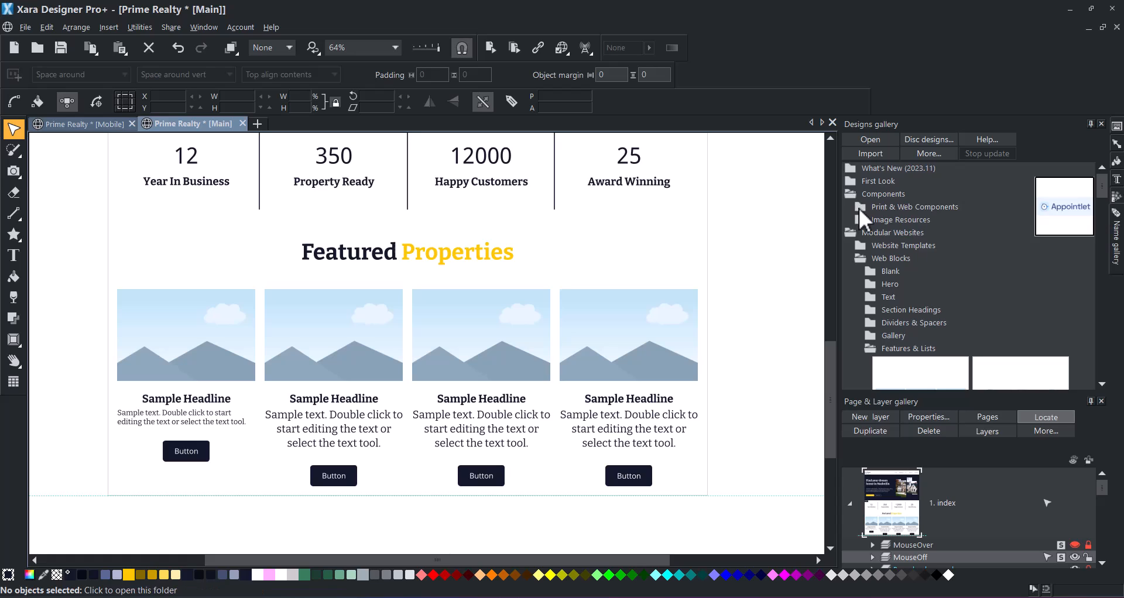
click(858, 209)
scroll(917, 299, down, 4)
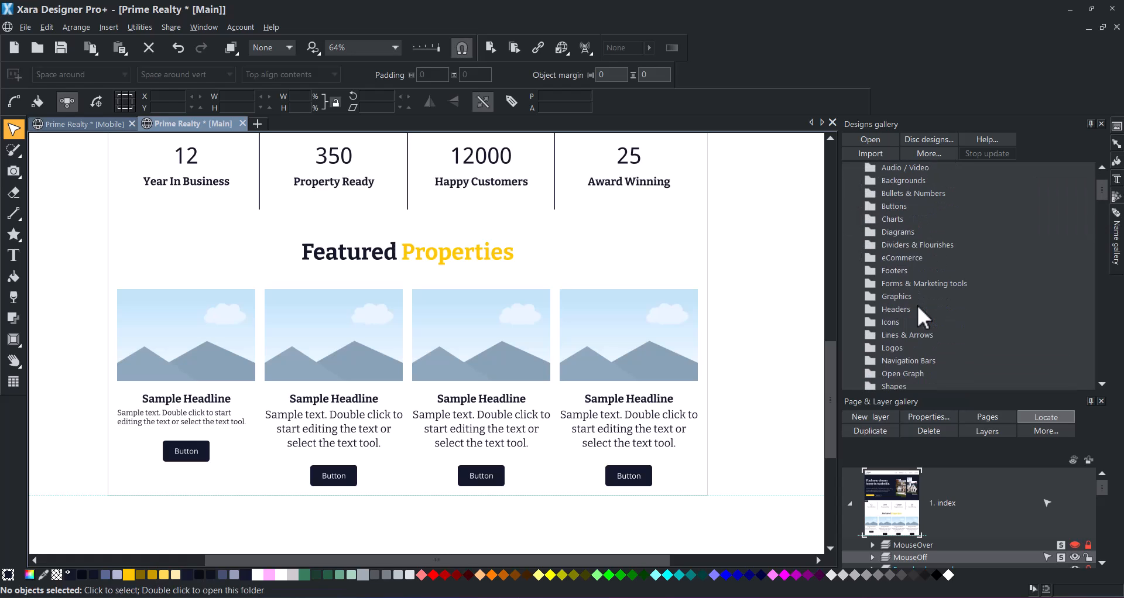
click(875, 349)
scroll(1020, 292, down, 10)
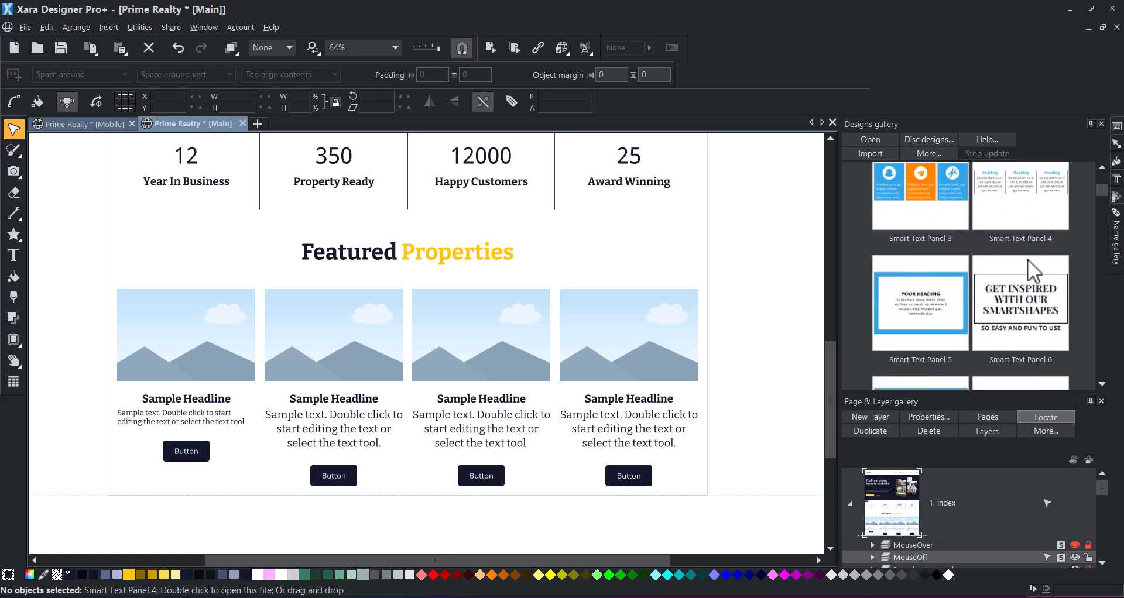
scroll(1019, 292, down, 8)
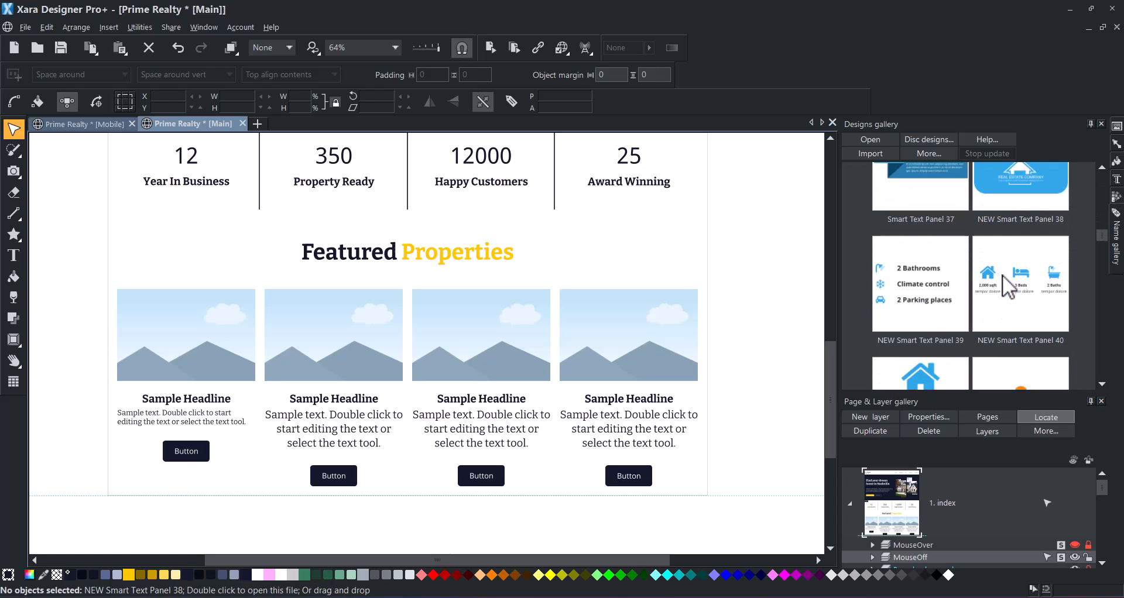
drag(1026, 217, 69, 326)
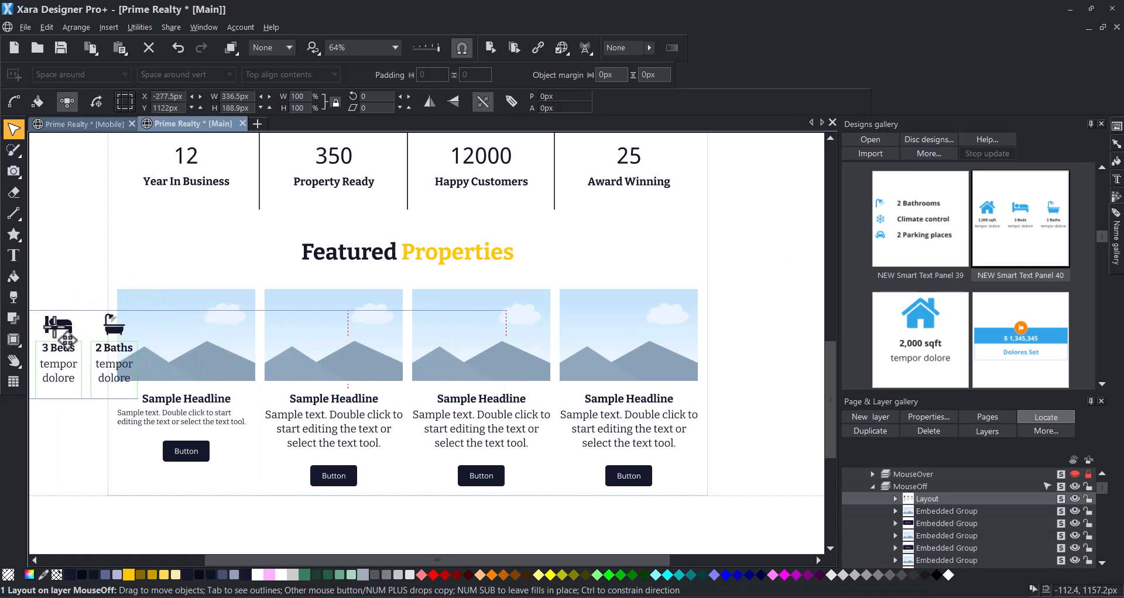
- Move the icon panel onto the empty pasteboard and delete the "tempor dolore" text below 2,000 sqft, 3 Beds and 2 Baths
key(space)
drag(83, 256, 438, 235)
drag(412, 307, 343, 322)
click(14, 255)
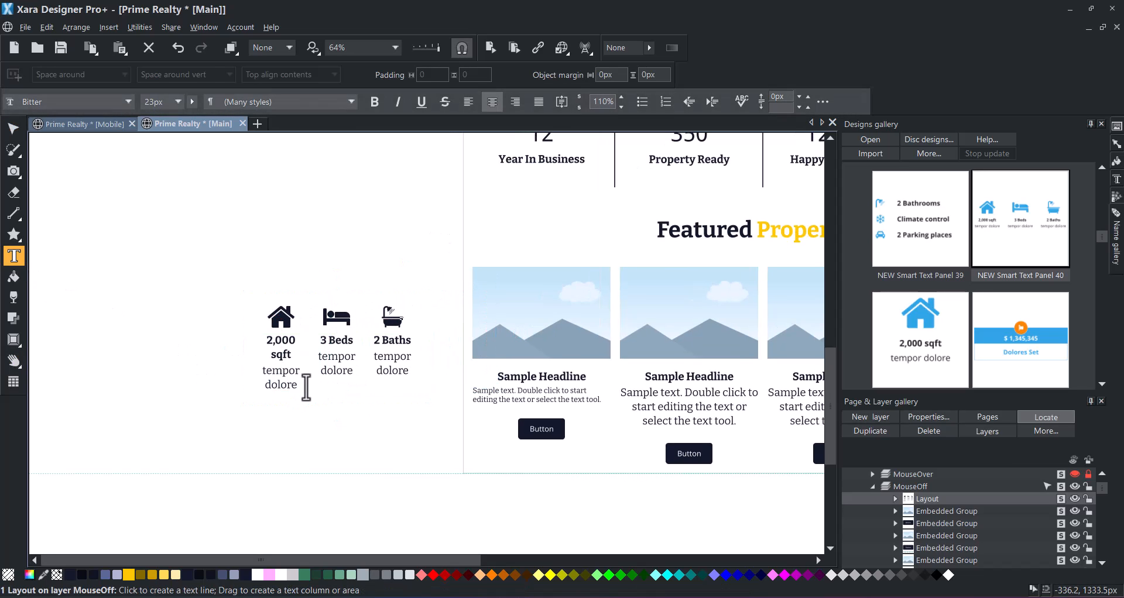
drag(300, 386, 255, 369)
key(Delete)
drag(358, 379, 318, 354)
key(Delete)
drag(413, 377, 373, 354)
key(Delete)
click(13, 129)
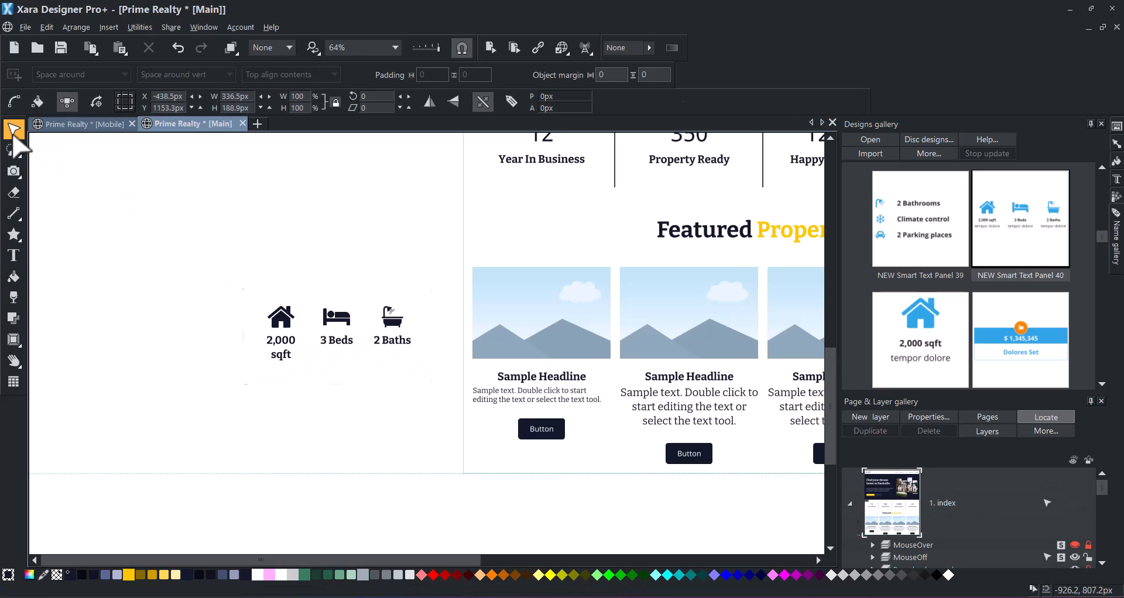
- Recolour the icon panel's text and its house, bed and bath icons to 50% Black
click(338, 358)
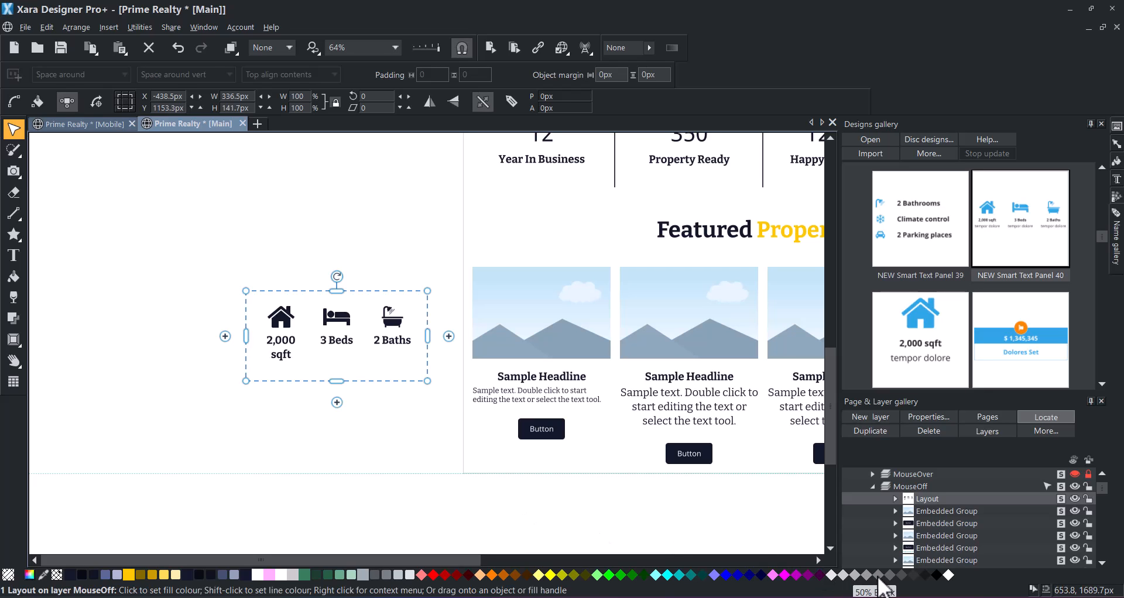
drag(878, 577, 420, 393)
drag(342, 340, 342, 345)
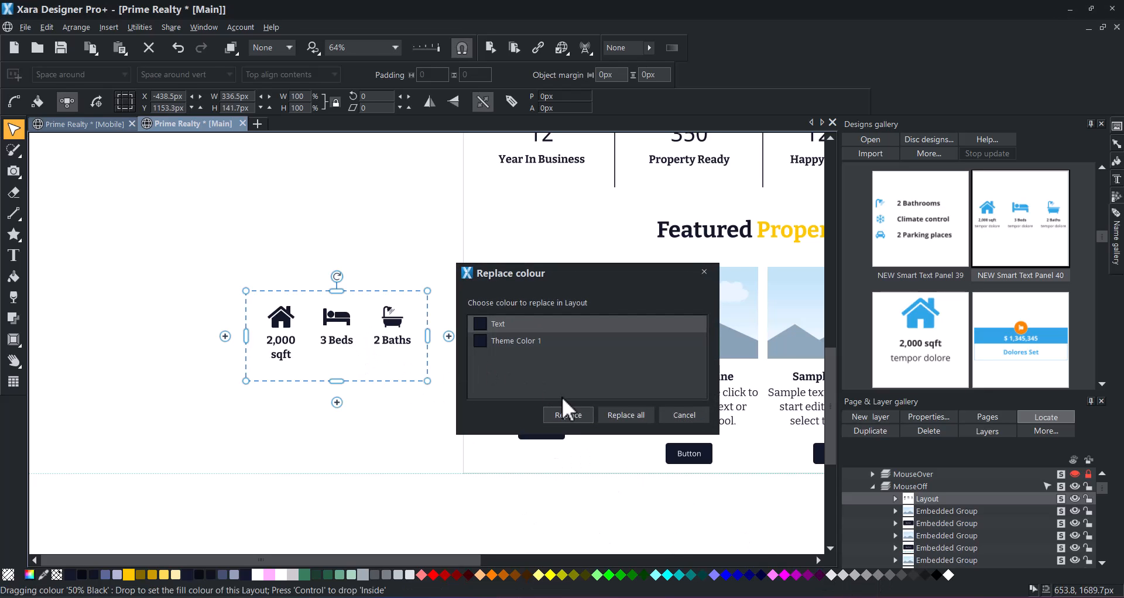
click(568, 415)
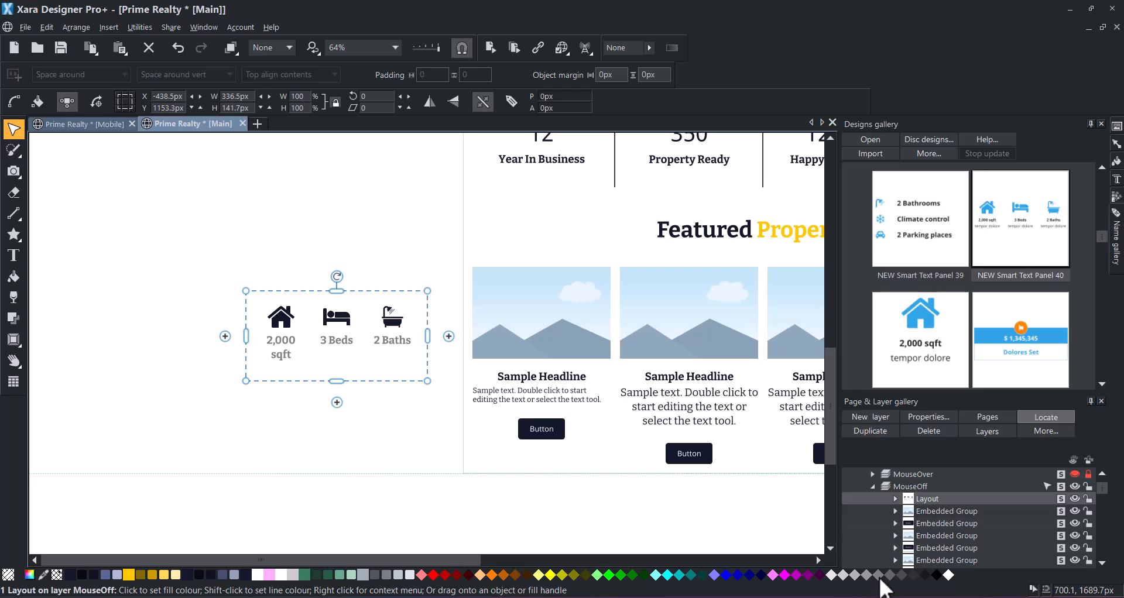
drag(879, 576, 360, 319)
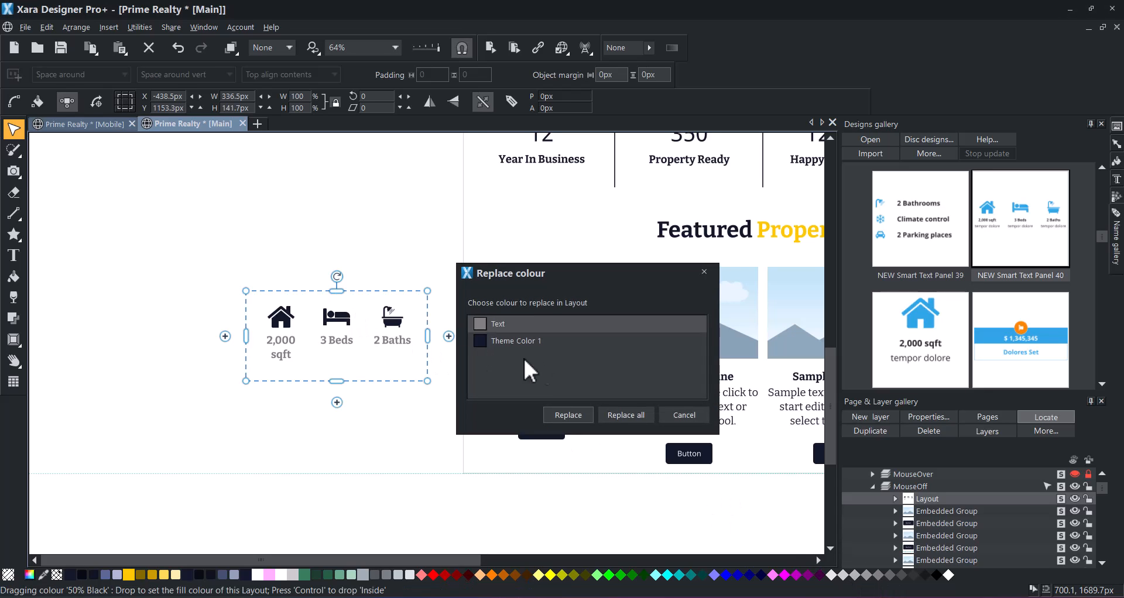
click(571, 416)
click(408, 382)
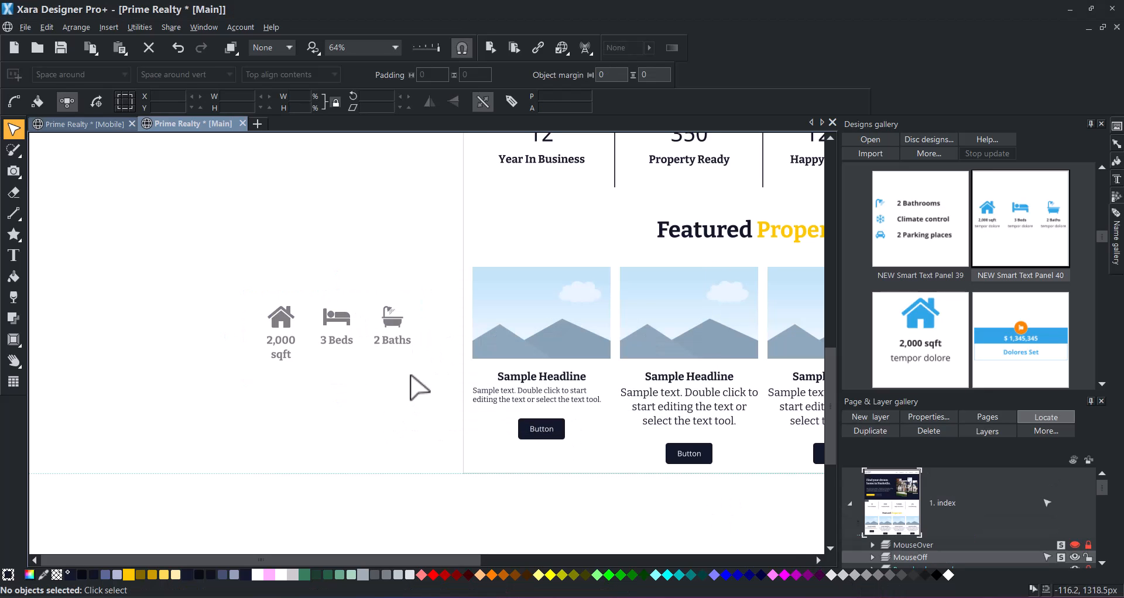
- Scale the grey icon panel down to about half its size and deselect it
click(405, 337)
drag(428, 381, 446, 446)
click(301, 310)
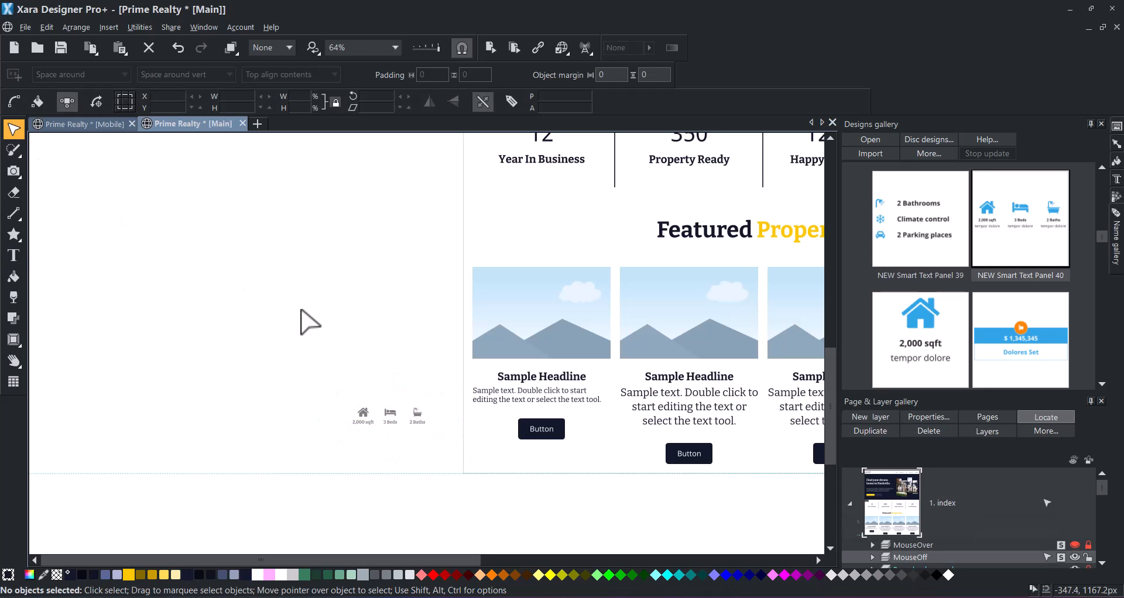
- Insert a text panel and place it on the empty pasteboard away from the feature columns
click(104, 31)
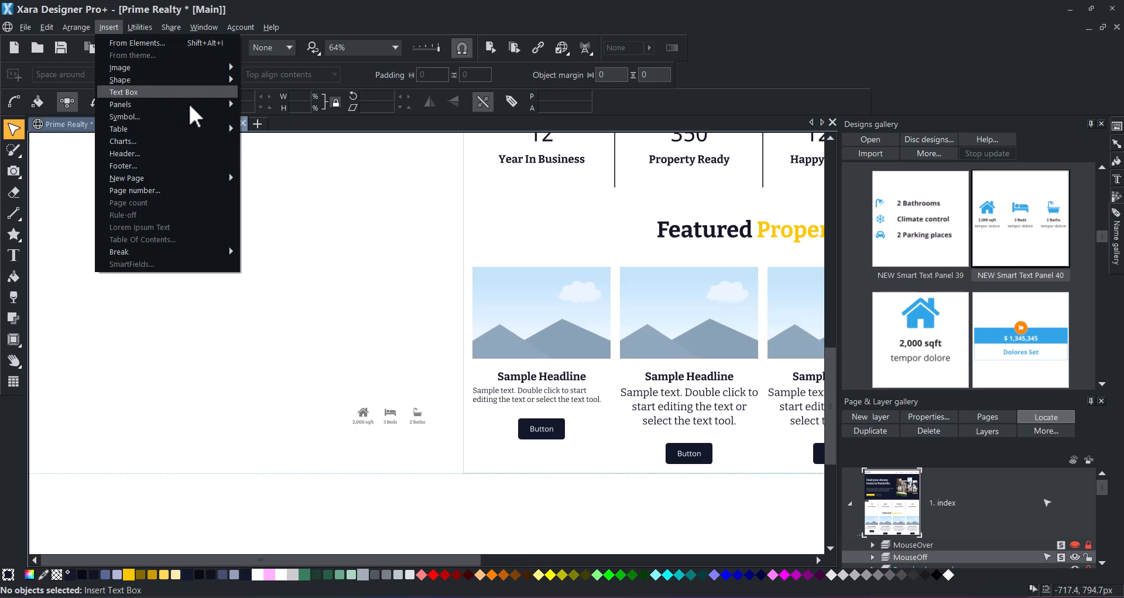
mouse_move(179, 104)
click(266, 107)
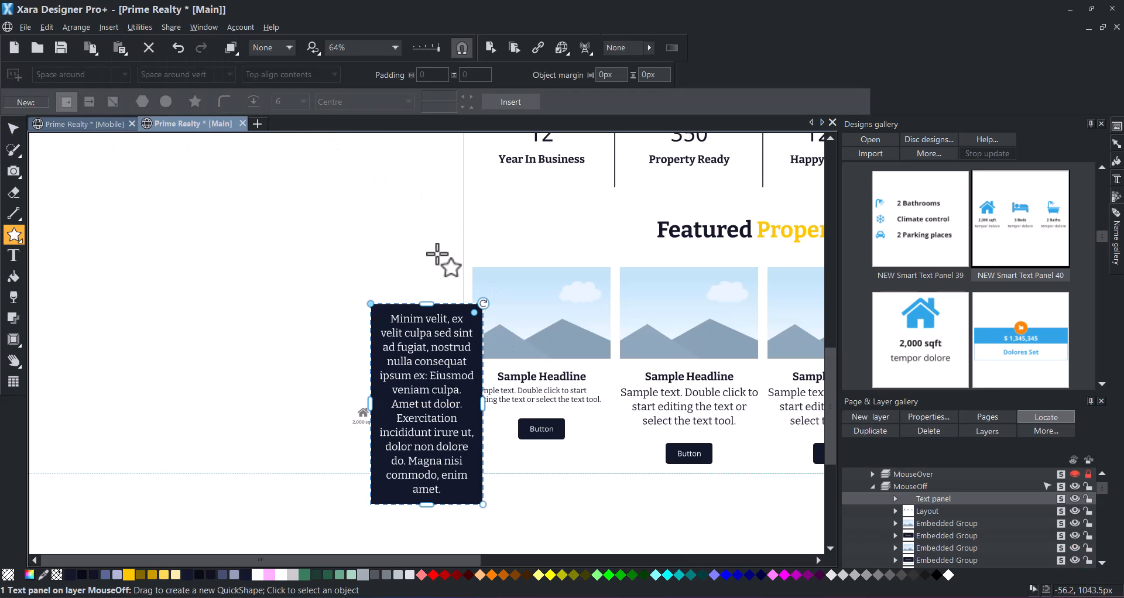
click(13, 128)
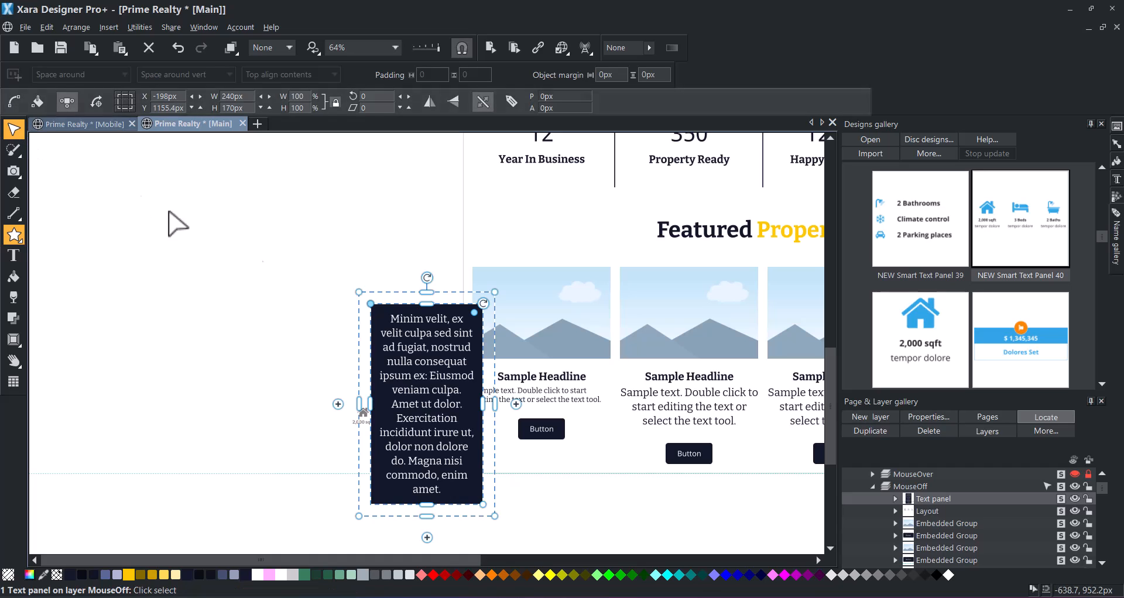
drag(407, 342, 251, 291)
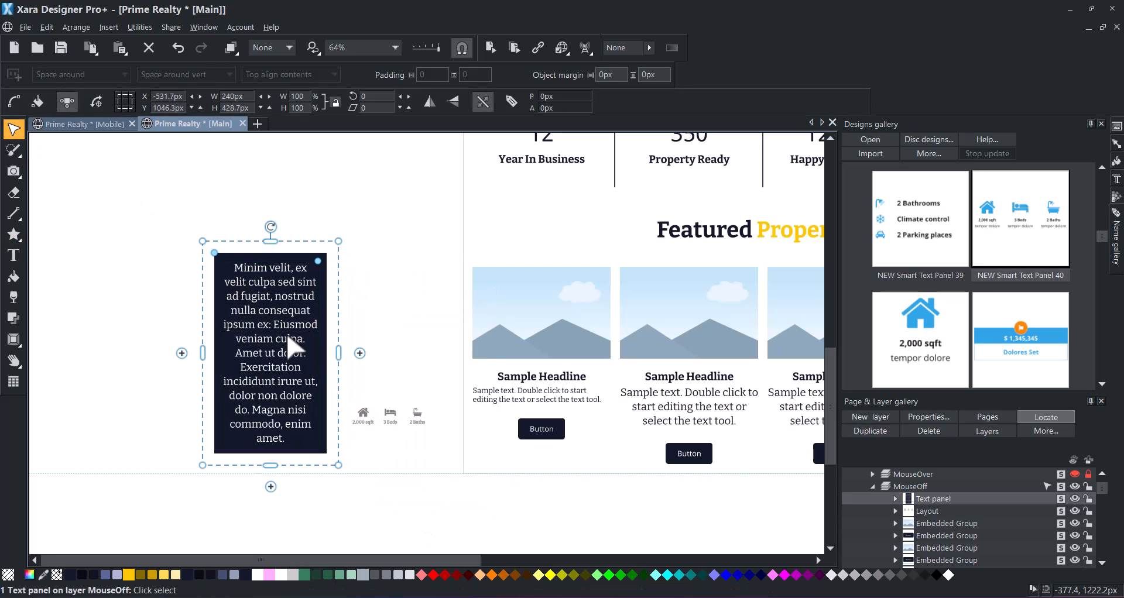
- Replace the text panel's filler text with "$850,000" and set its font size to 18px
click(12, 255)
key(ctrl+a)
text($)
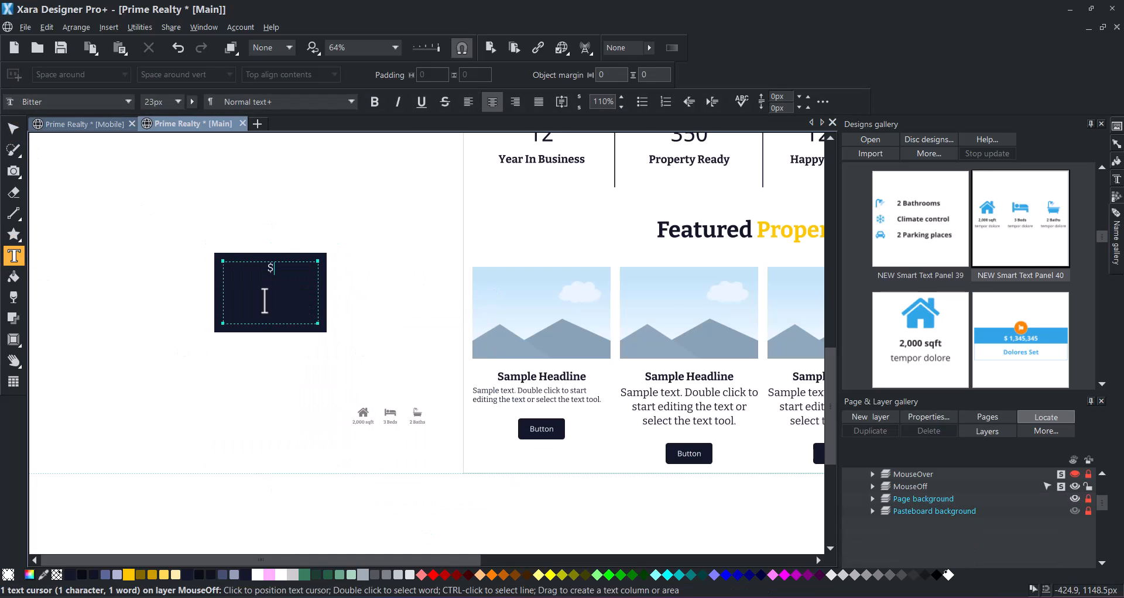
text(850,000)
key(ctrl+a)
click(178, 103)
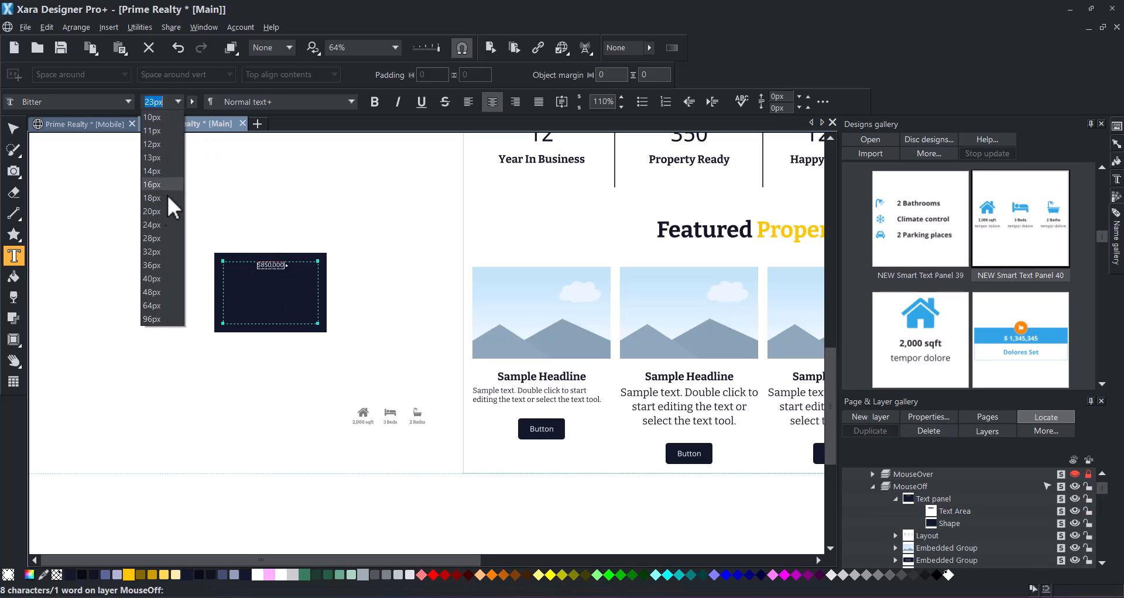
click(154, 198)
- Shrink the $850,000 text panel to about 122.5 px wide and 58.6 px high
click(13, 128)
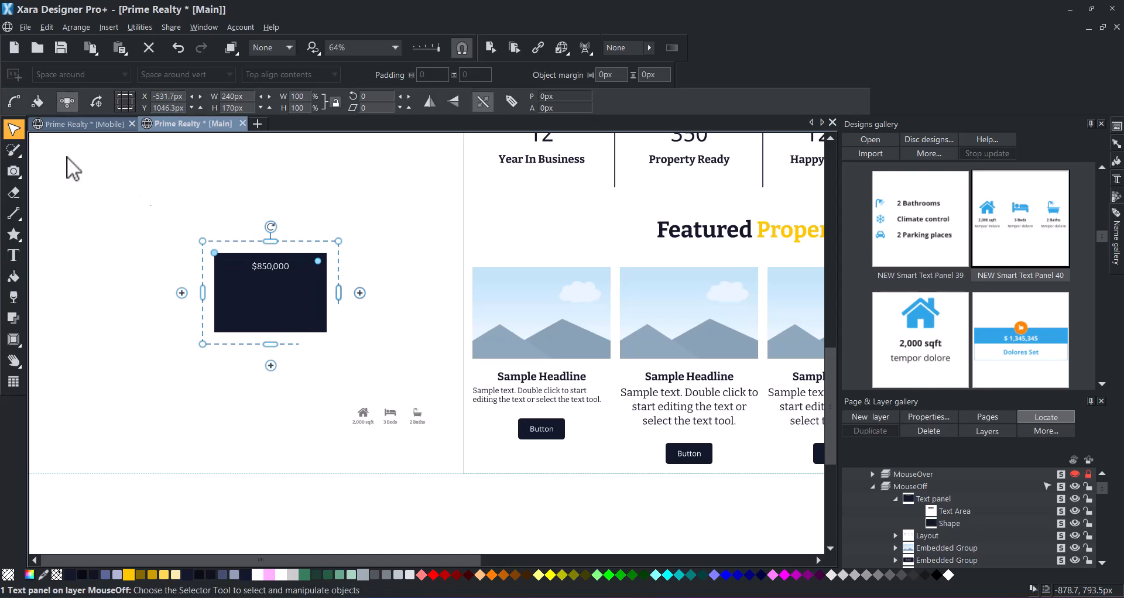
drag(274, 343, 272, 280)
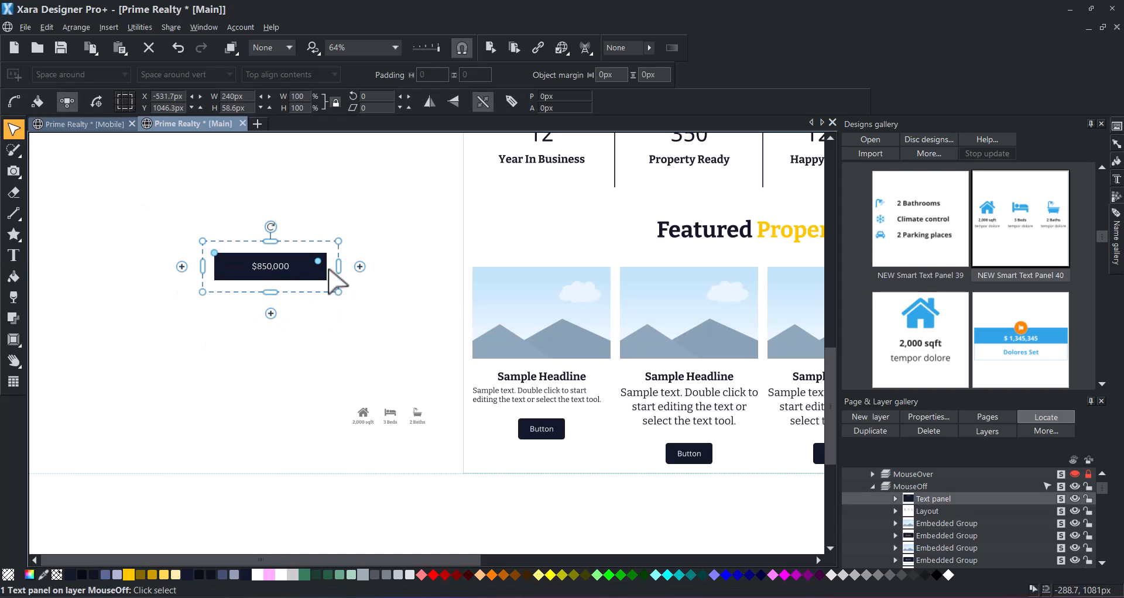
drag(340, 266, 284, 267)
- Recolour the $850,000 panel with dark navy text on a white background and deselect it
drag(94, 575, 244, 271)
click(547, 344)
click(568, 415)
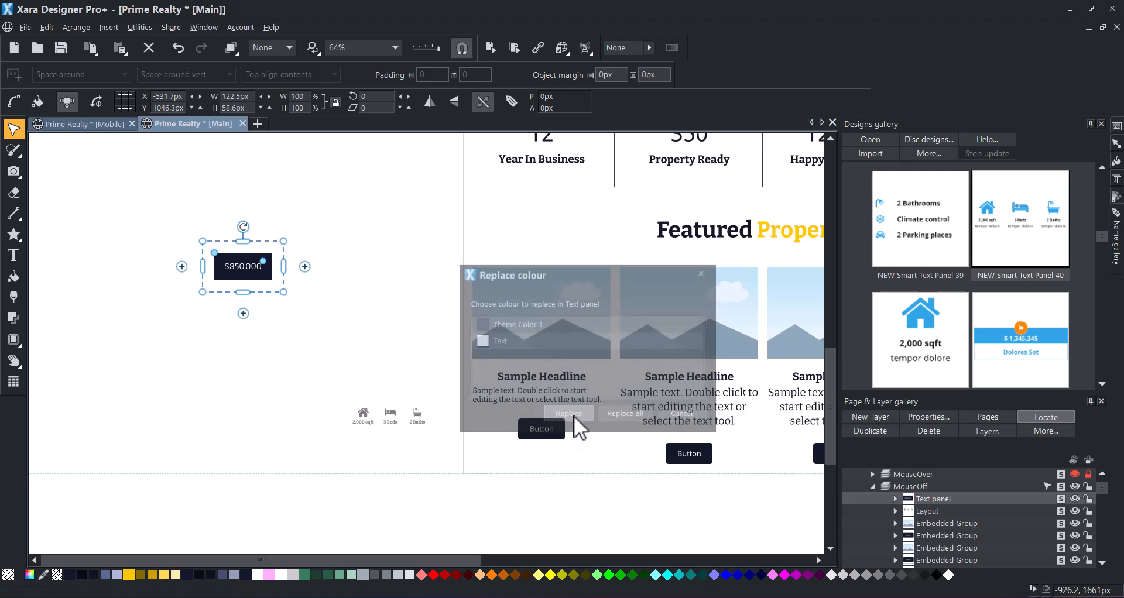
drag(948, 575, 400, 375)
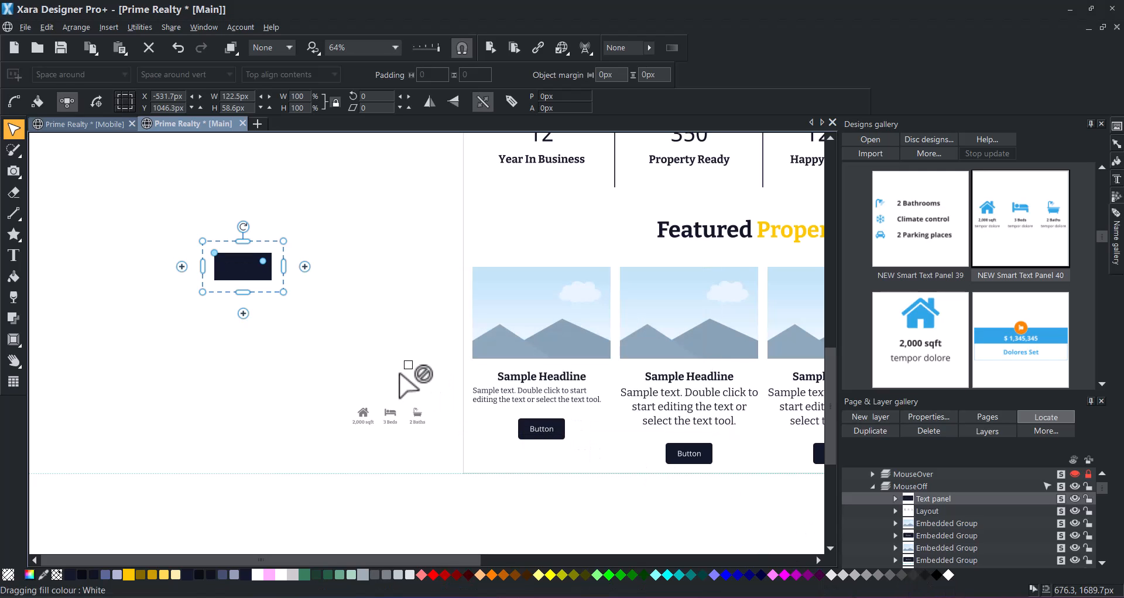
drag(256, 279, 256, 280)
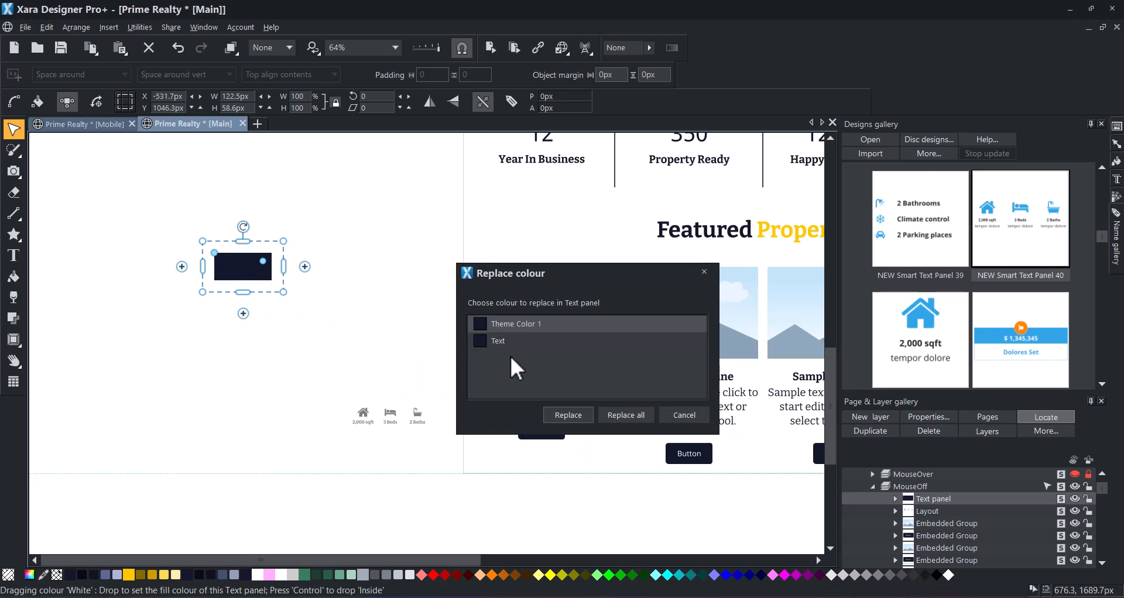
click(568, 415)
click(384, 309)
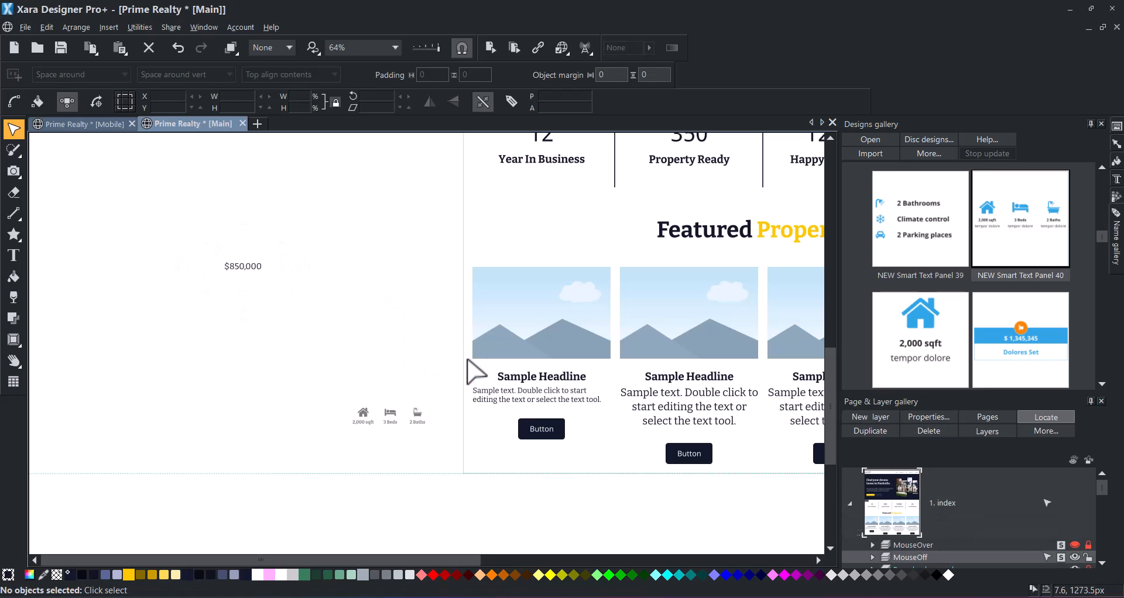
- Move the $850,000 panel just above the property icons and make its text bold
scroll(417, 398, up, 2)
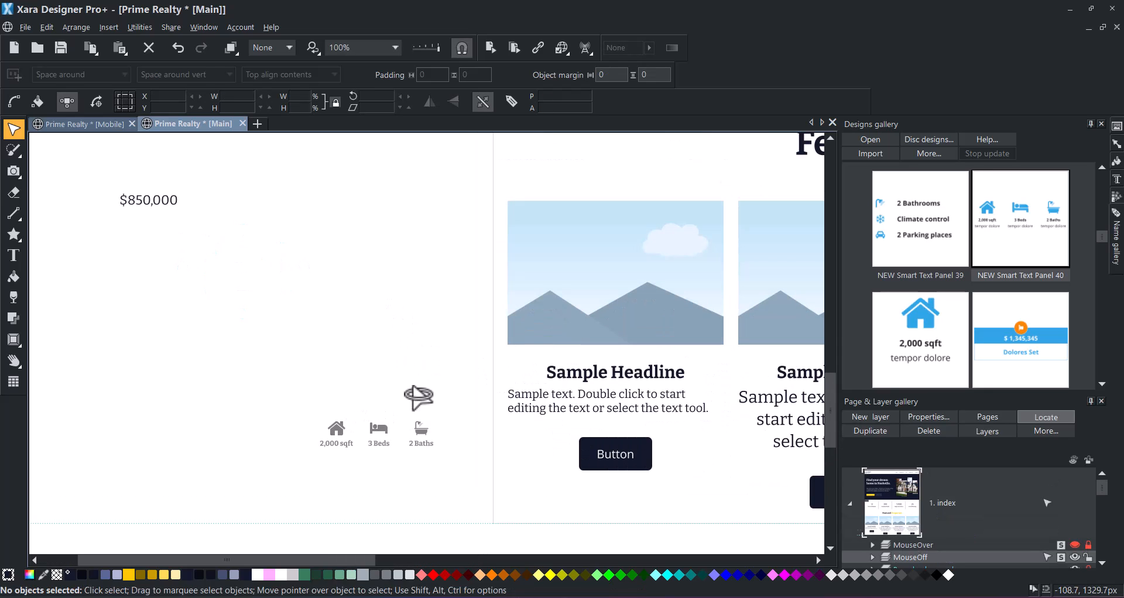
click(163, 213)
drag(164, 213, 401, 386)
click(13, 255)
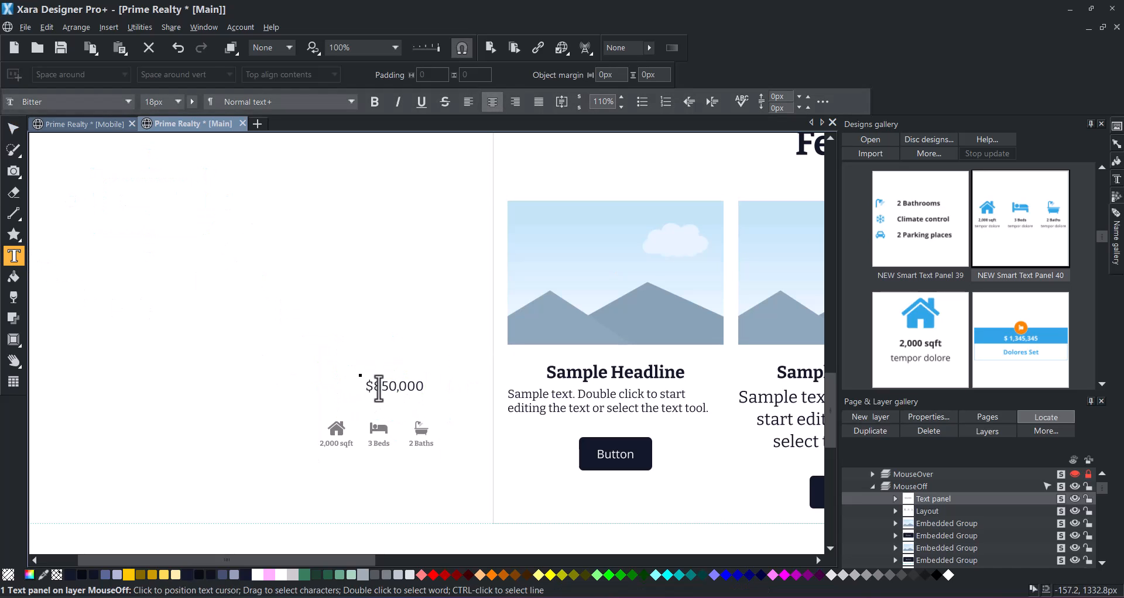
double_click(374, 387)
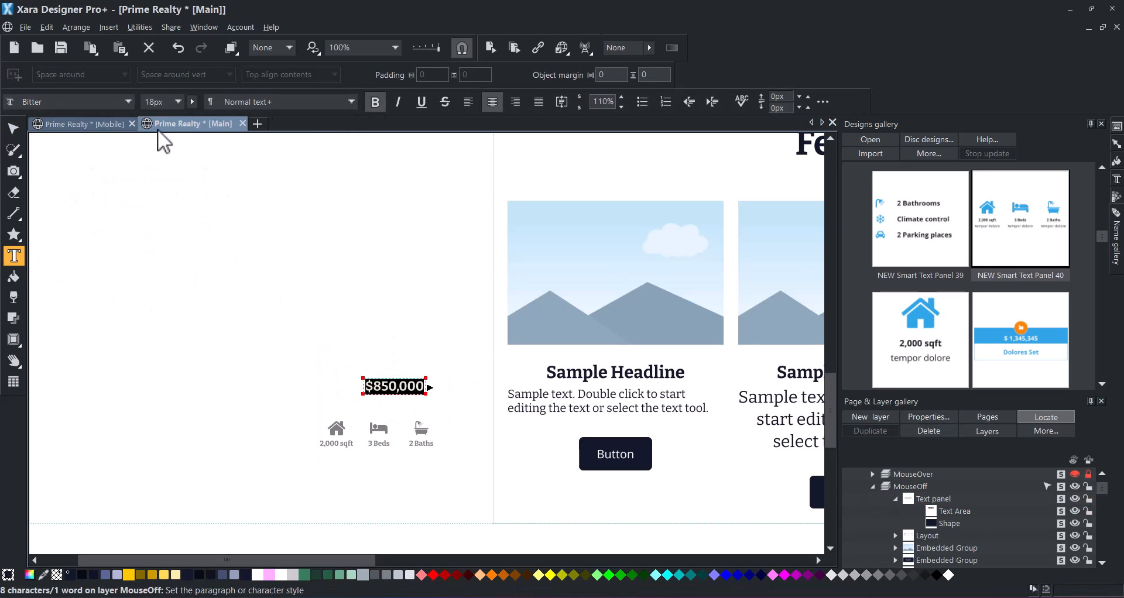
click(13, 129)
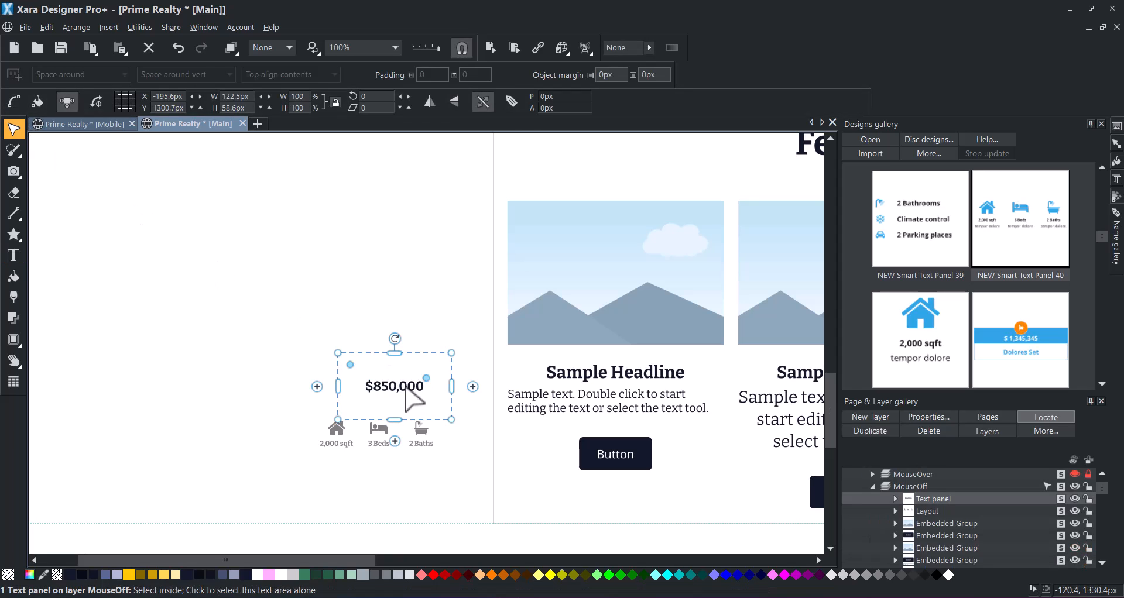
- Cut the $850,000 panel and paste it inline just before the first feature column's button
key(Delete)
click(21, 252)
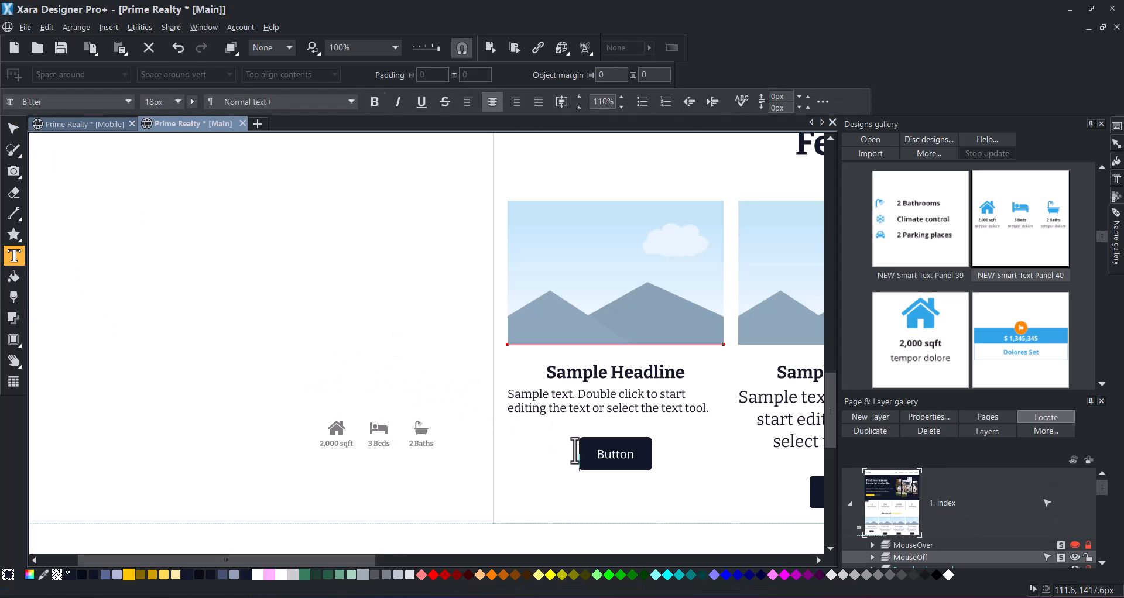
key(ctrl+z)
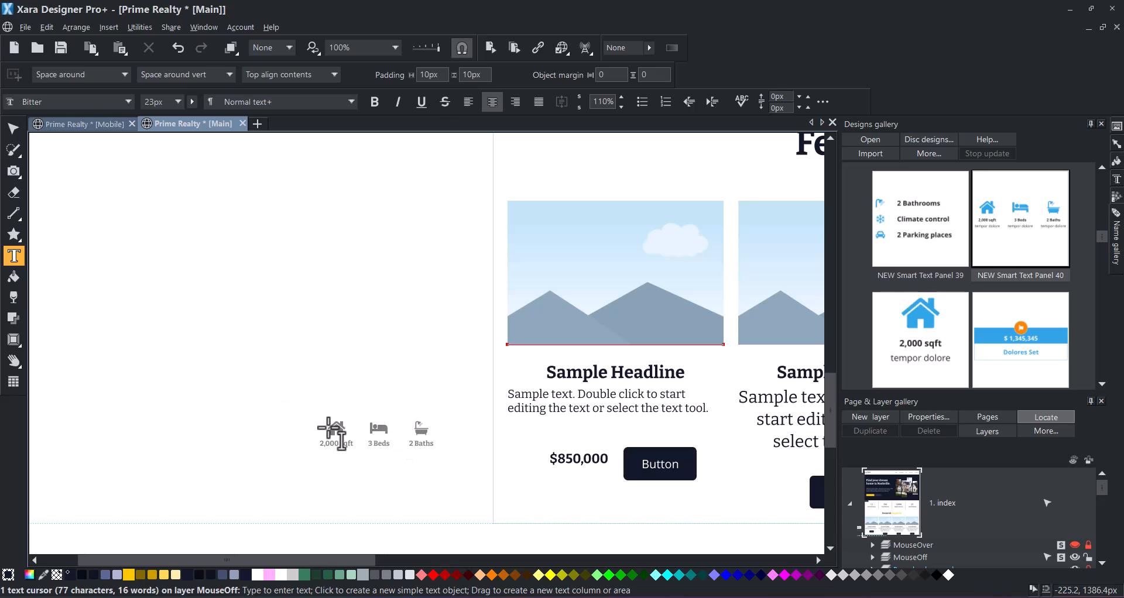
- Cut the property icon panel and paste it inline between the price and the button in the first feature column
click(15, 130)
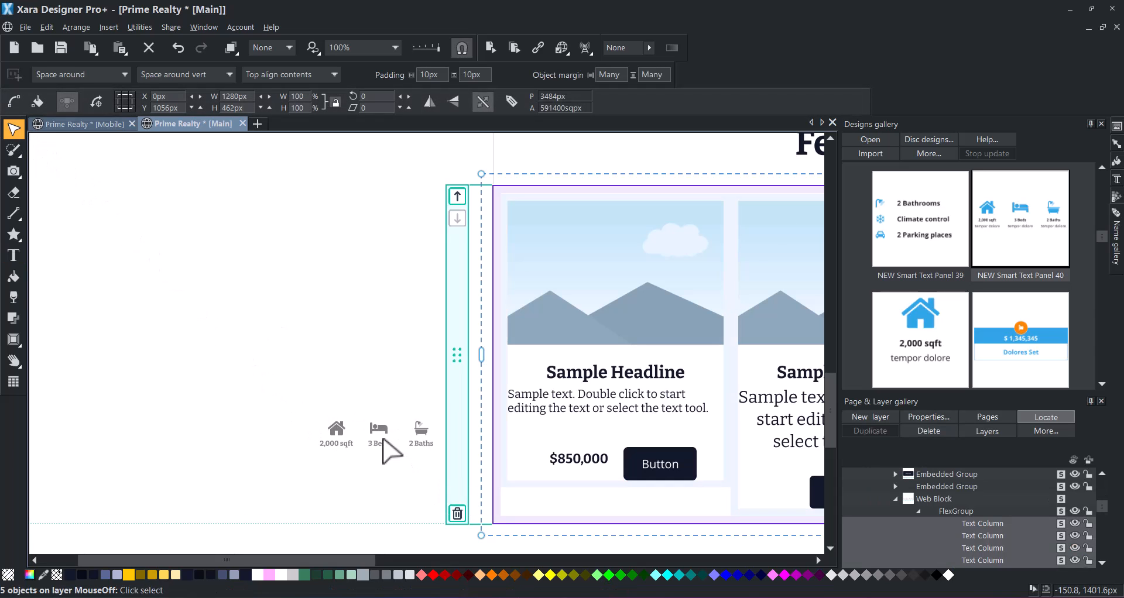
click(382, 439)
click(714, 520)
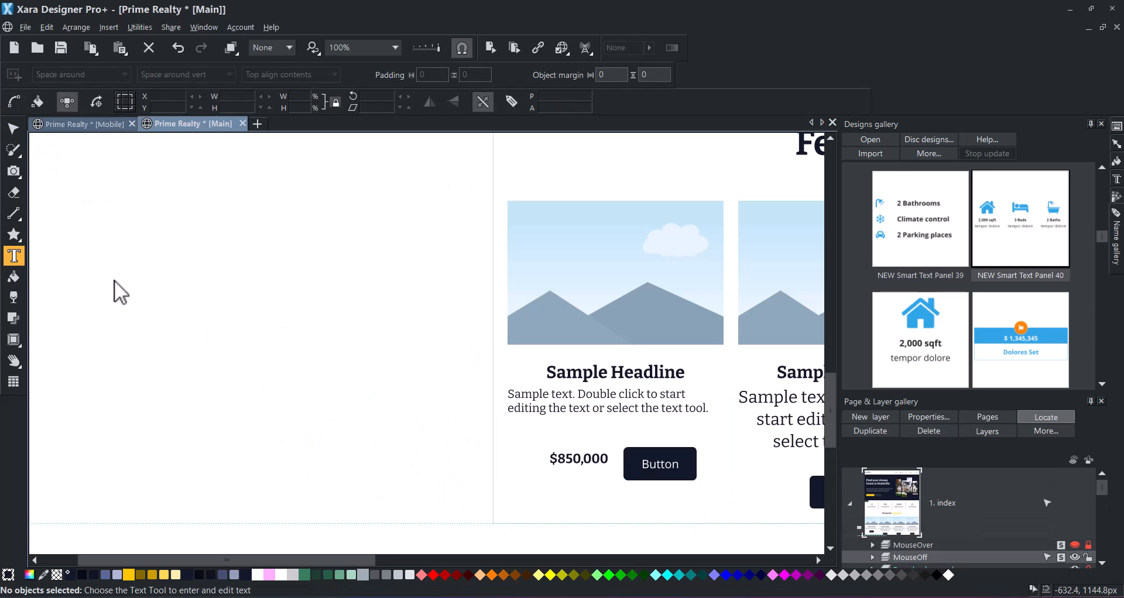
click(584, 446)
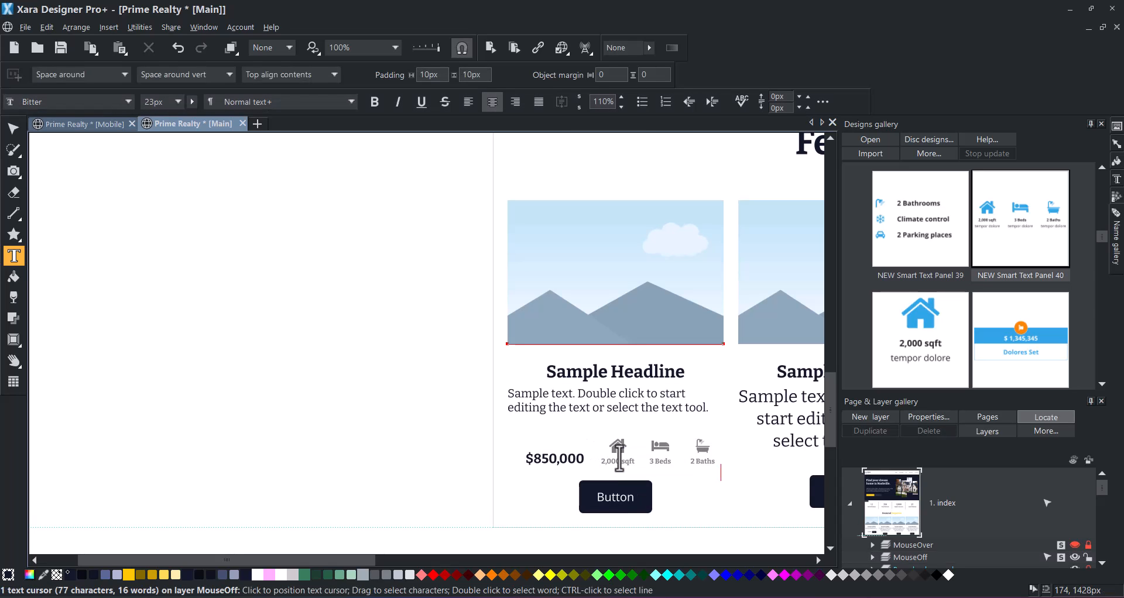
- Delete the button from the first feature column
click(13, 128)
click(357, 295)
key(shift+F8)
drag(437, 311, 120, 283)
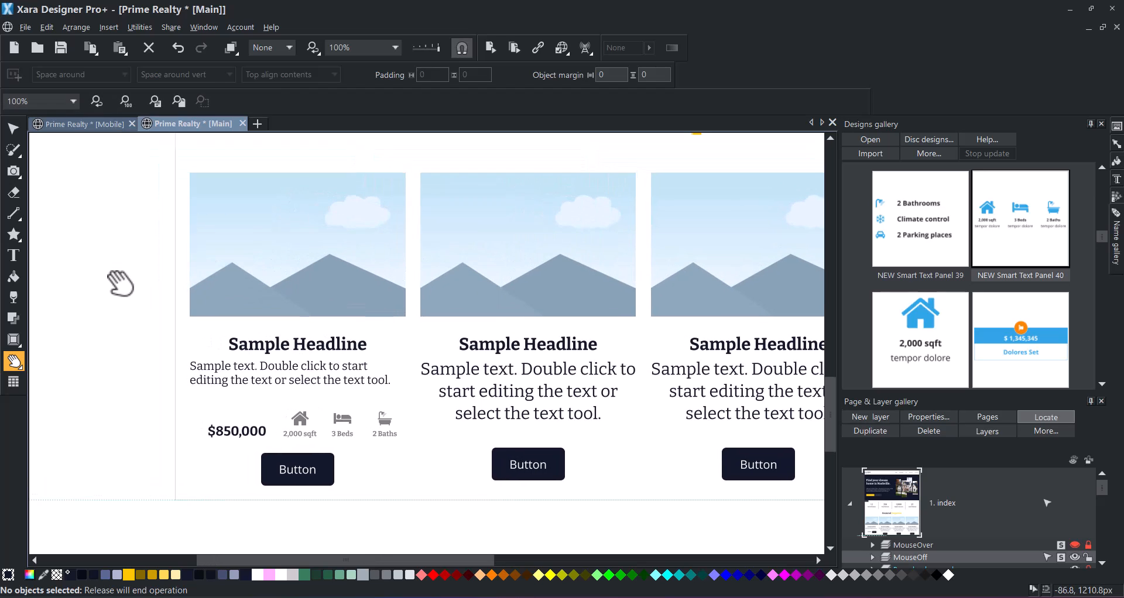
key(F2)
click(294, 474)
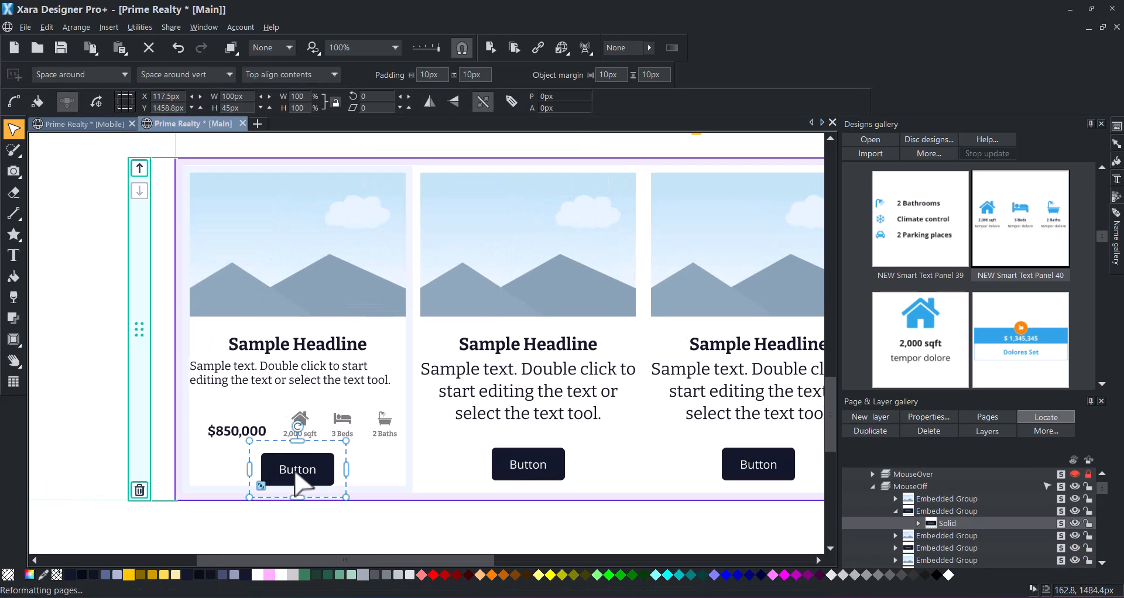
key(Delete)
- Stretch the $850,000 panel to 70.6 px high and adjust the icon panel so price and icons line up in one row
click(252, 427)
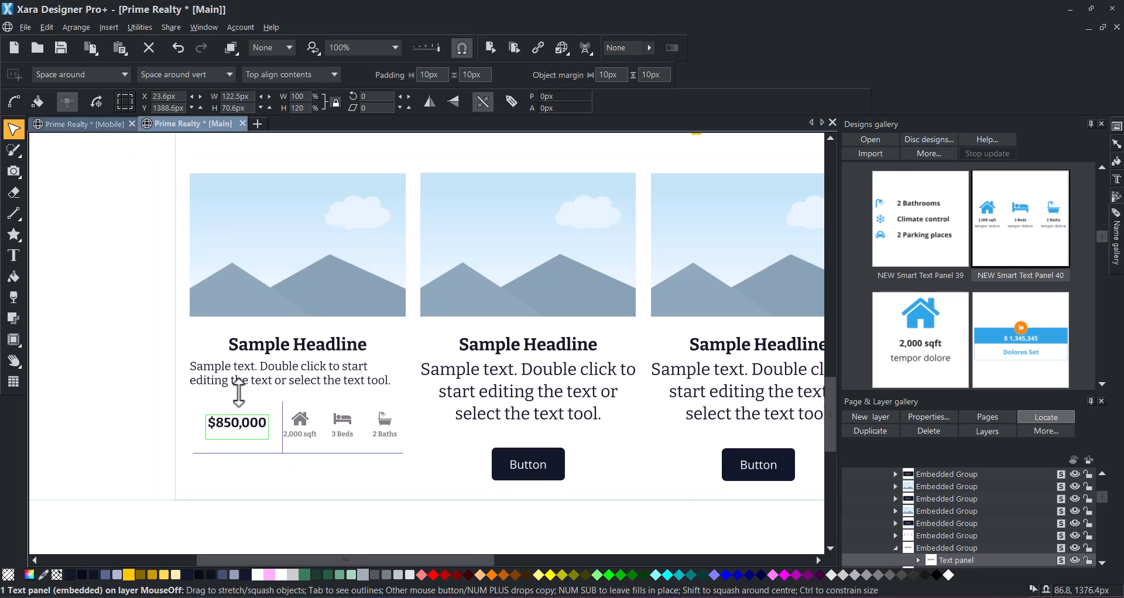
drag(238, 395, 316, 439)
click(366, 450)
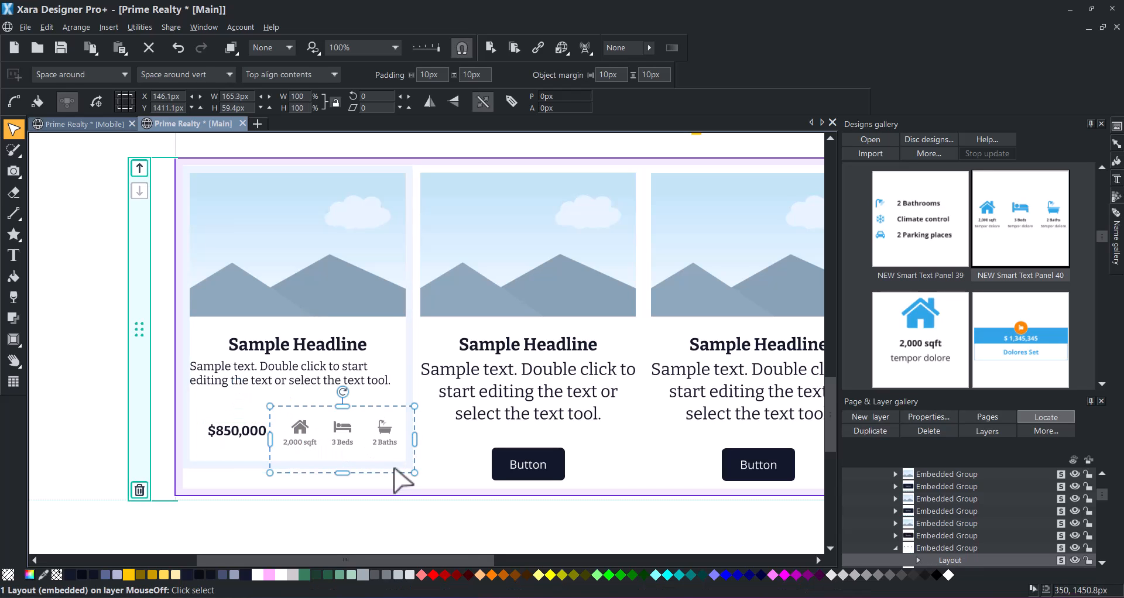
click(90, 229)
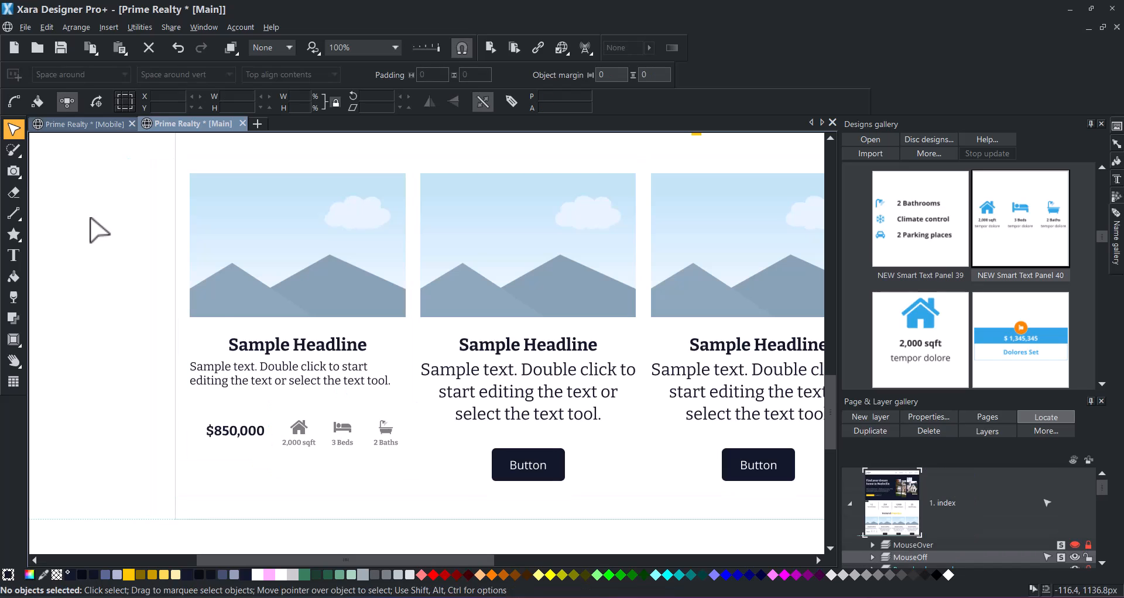
click(237, 438)
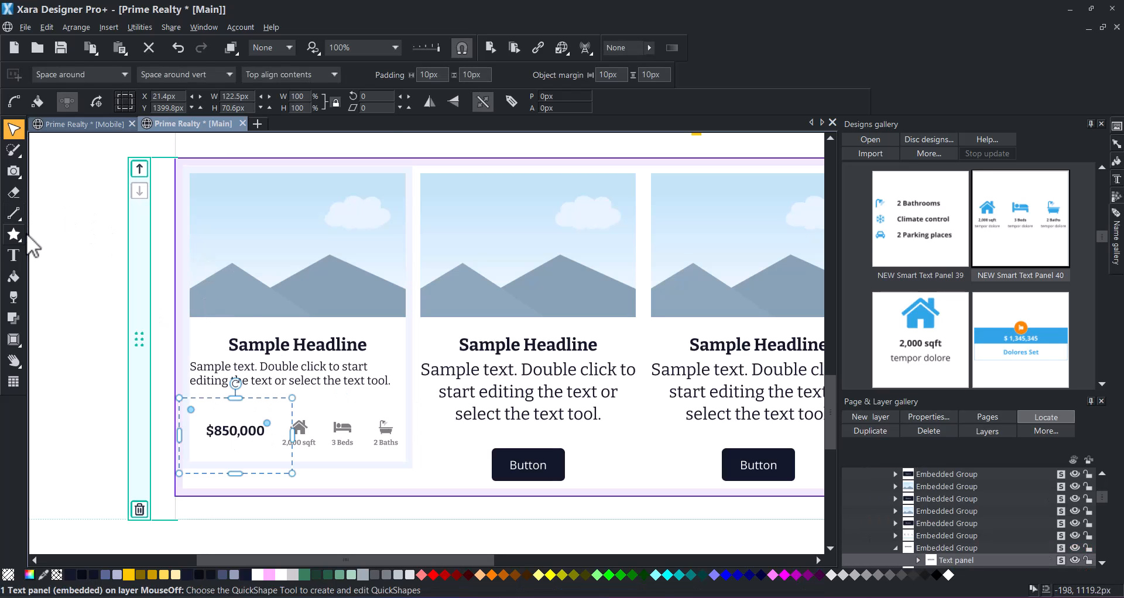
- Left-align the $850,000 price text in the first feature column
click(471, 108)
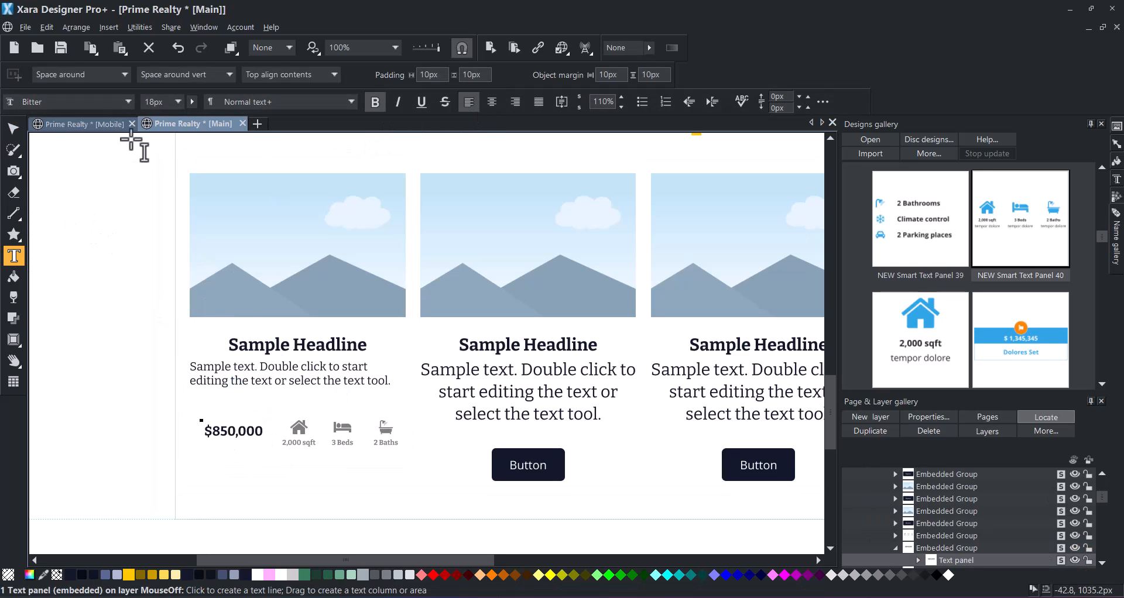
click(13, 127)
click(100, 218)
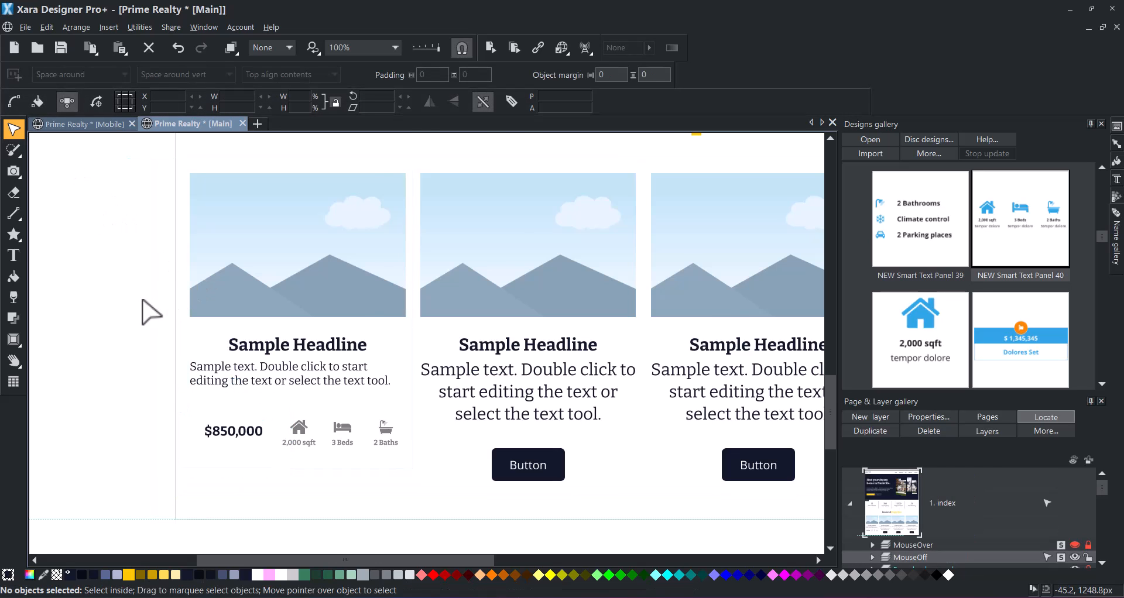
- Delete the other three feature columns so only the edited property column remains
scroll(151, 312, down, 1)
click(515, 385)
key(Delete)
click(606, 391)
key(Delete)
scroll(606, 390, down, 1)
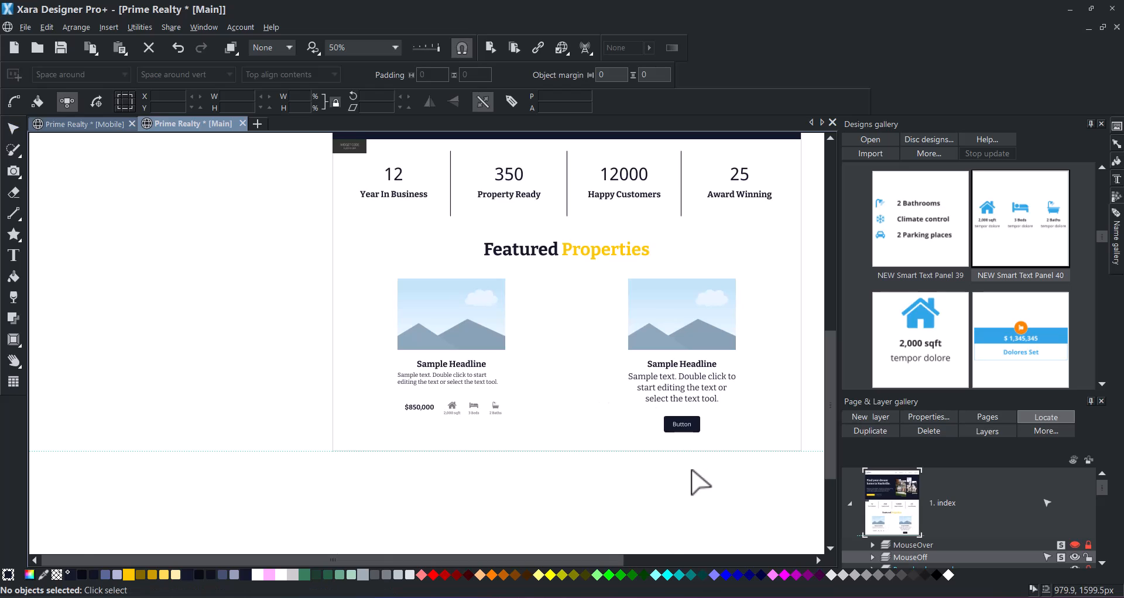
drag(697, 484, 614, 492)
click(627, 422)
key(Delete)
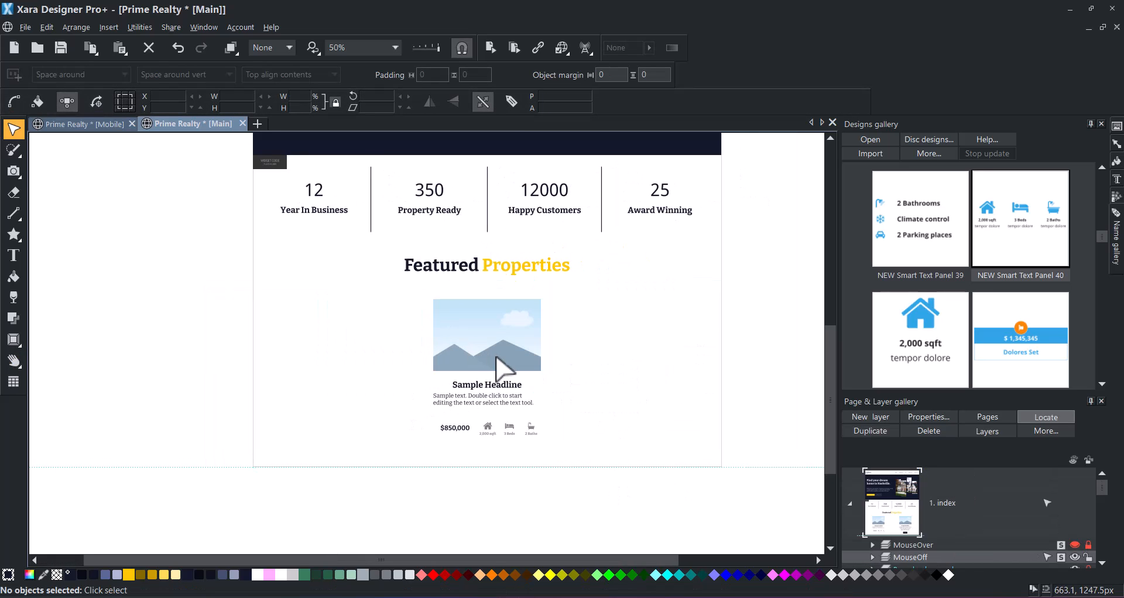
- Copy the edited property column and paste it in three more times to form a four-column row
click(527, 401)
key(ctrl+c)
key(ctrl+v)
drag(493, 363, 572, 351)
drag(424, 303, 497, 339)
key(ctrl+v)
drag(445, 304, 643, 349)
click(755, 348)
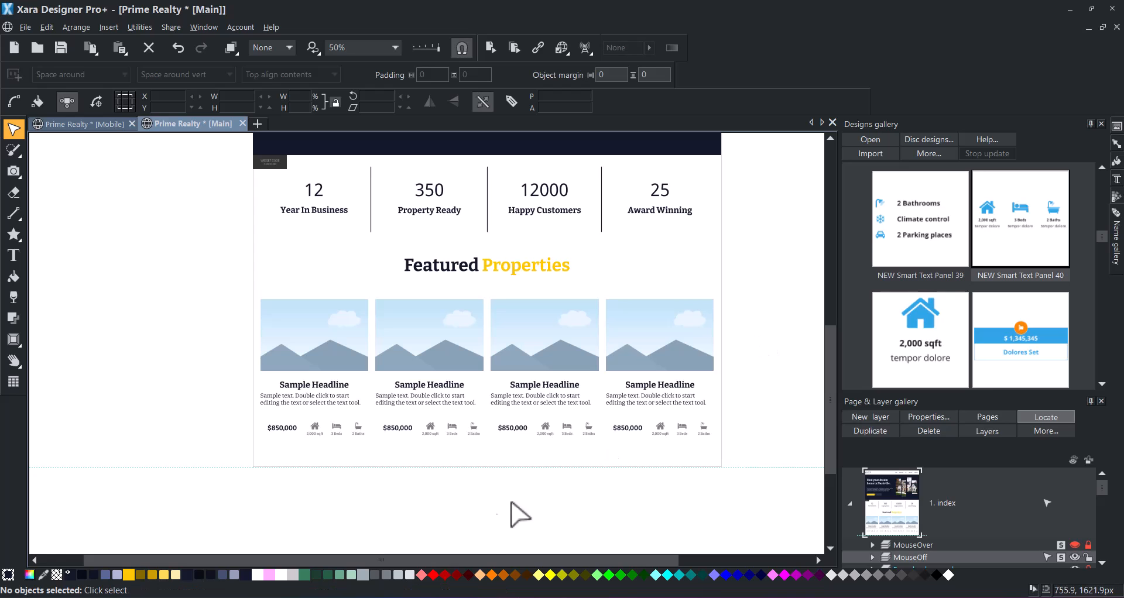
- Replace the four placeholder images in order with the Oak Hill, East Nashville, Franklin and Brentwood photos from the Real Estate Website folder
click(555, 597)
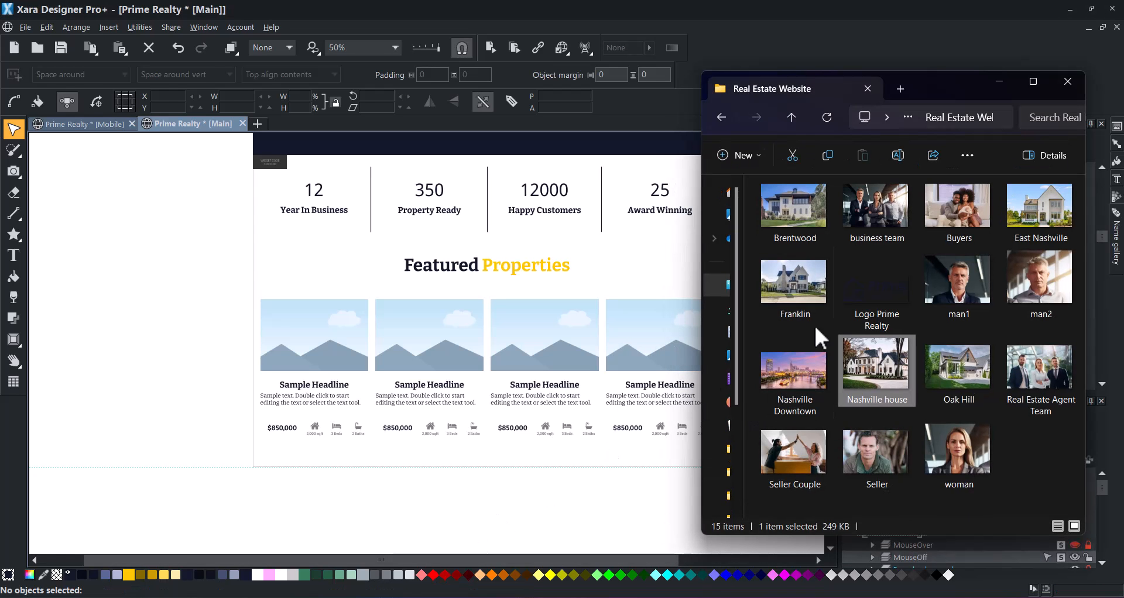
drag(947, 371, 320, 340)
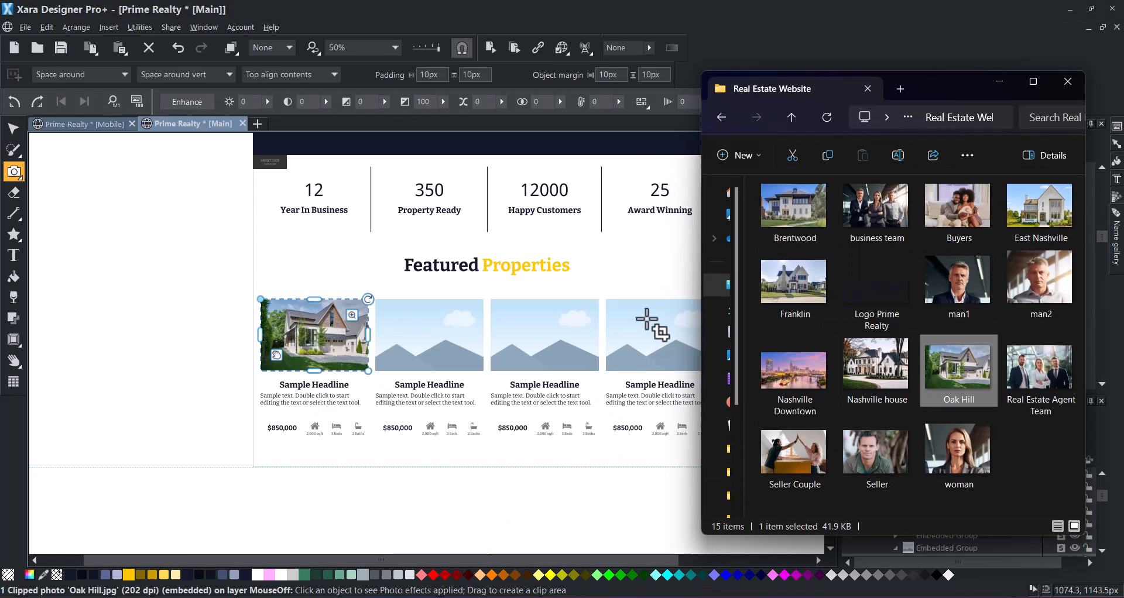
drag(808, 293, 429, 334)
drag(553, 343, 553, 342)
drag(793, 211, 668, 329)
click(999, 81)
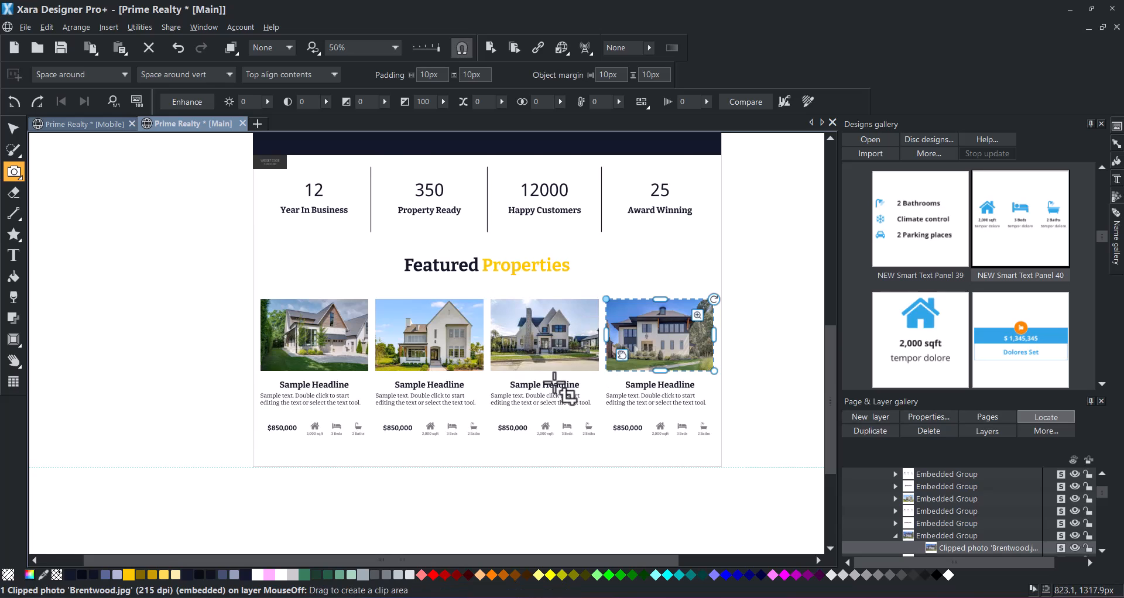
- Replace the first column's headline with "Property in Oak Hill" and its sample description with the copied family home text, pasted as unformatted text
scroll(566, 388, up, 2)
click(14, 256)
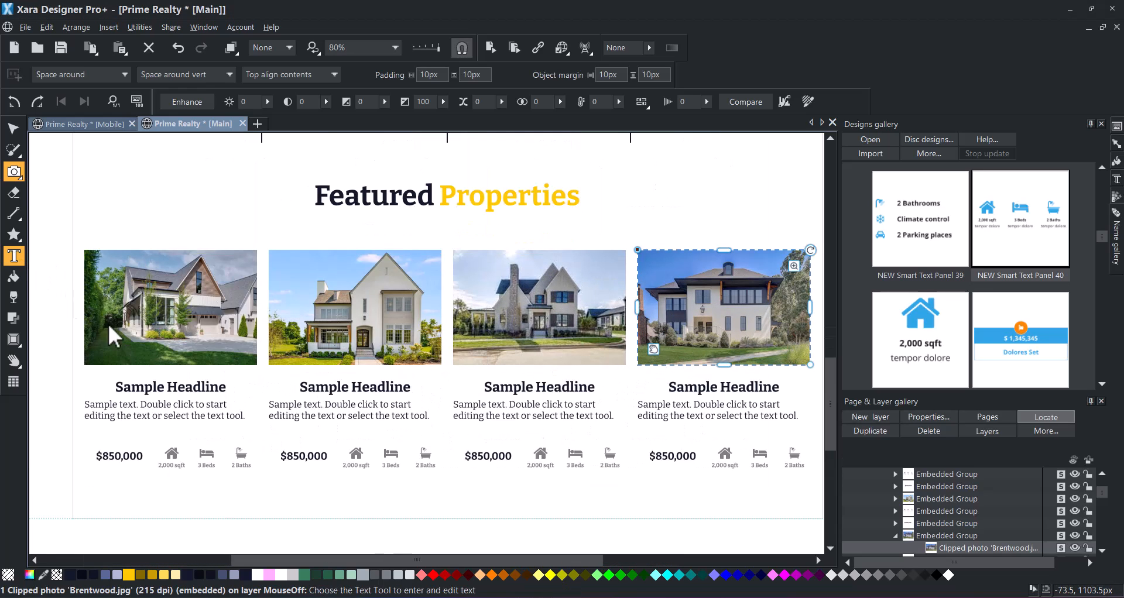
click(223, 388)
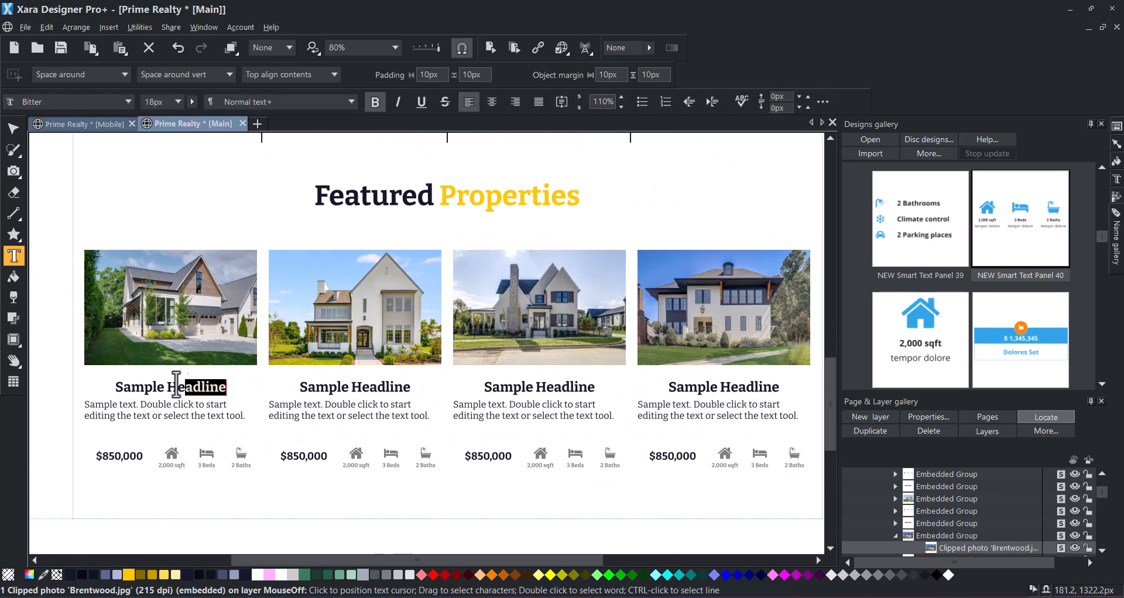
key(ctrl+shift+v)
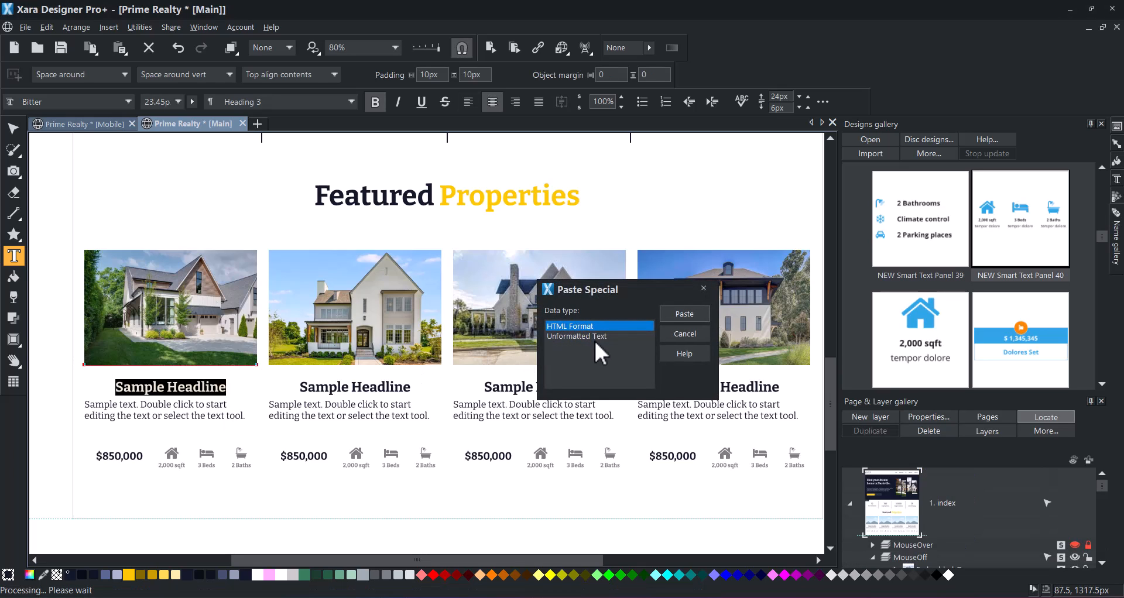
click(684, 314)
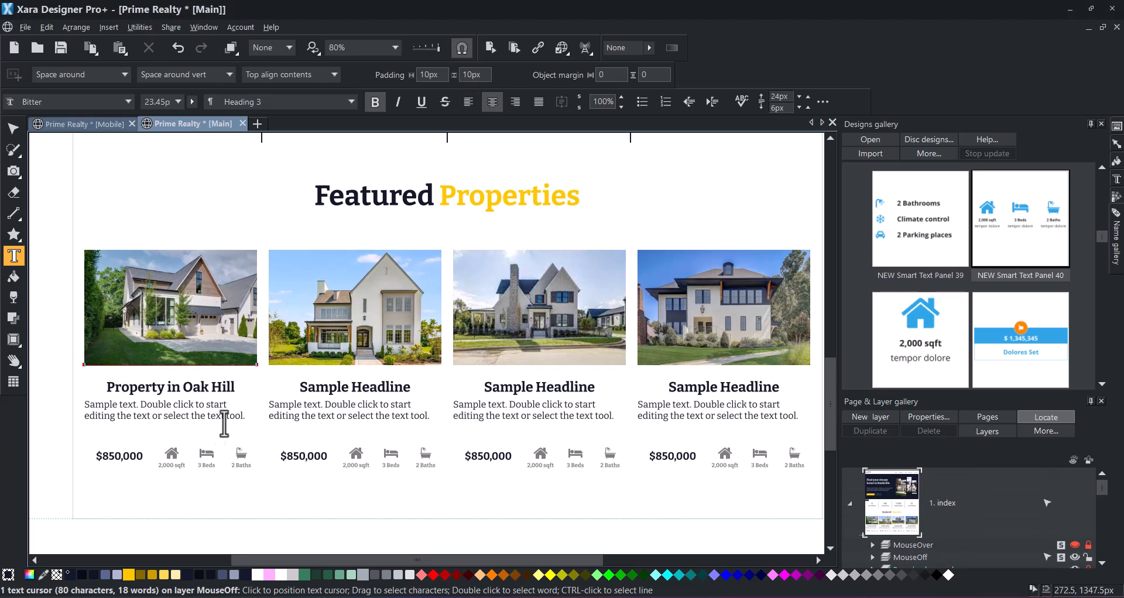
drag(251, 418, 85, 405)
key(ctrl+shift+v)
click(615, 336)
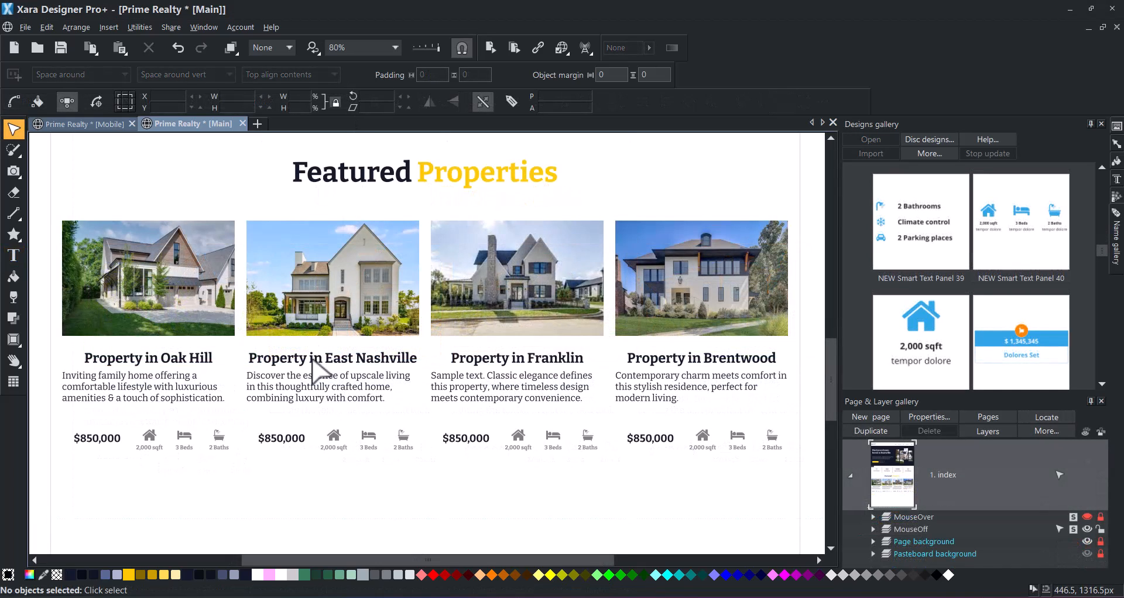
- Move the East Nashville column behind the Franklin column, making it third in the row
click(306, 388)
drag(306, 388, 562, 391)
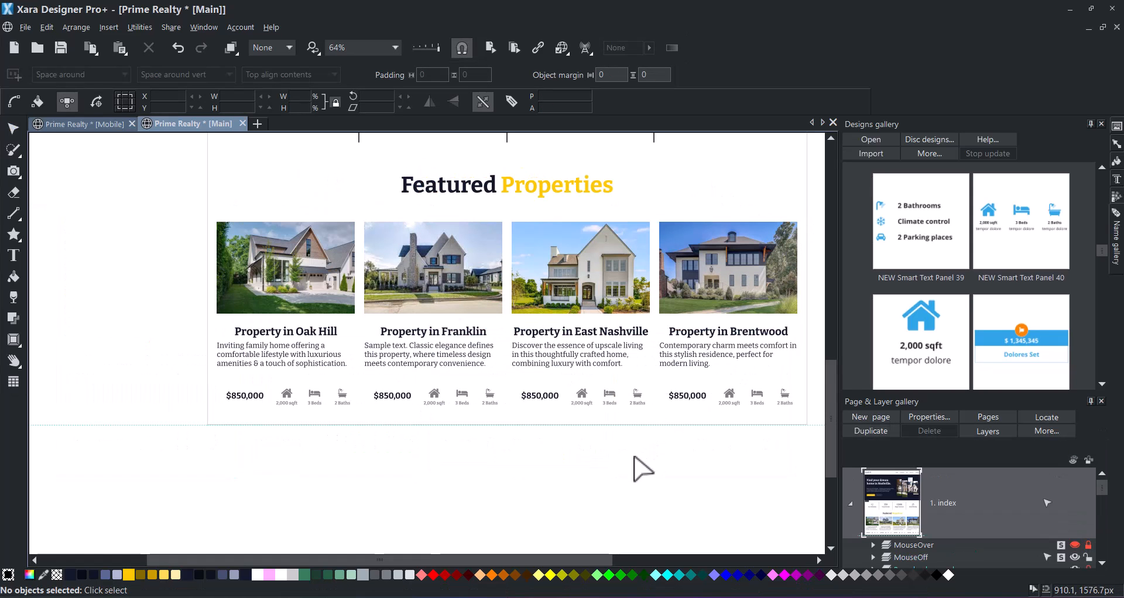
drag(642, 468, 572, 507)
- Insert a 150 px spacer web block from Dividers & Spacers below the property columns
drag(1097, 250, 1088, 179)
scroll(874, 188, up, 1)
double_click(863, 186)
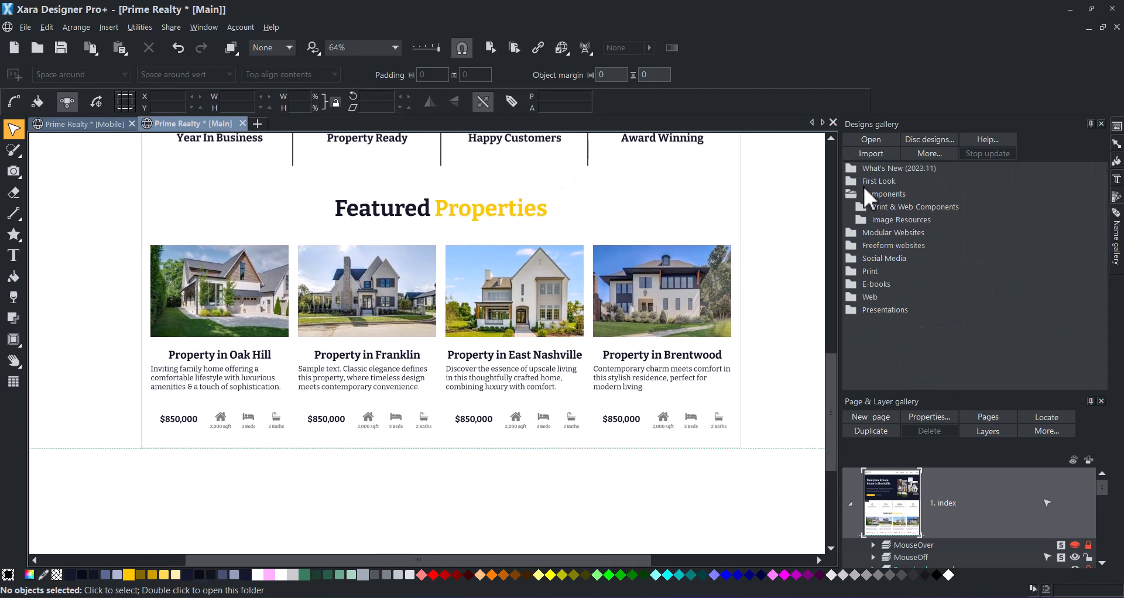
double_click(861, 235)
scroll(866, 257, down, 2)
double_click(874, 278)
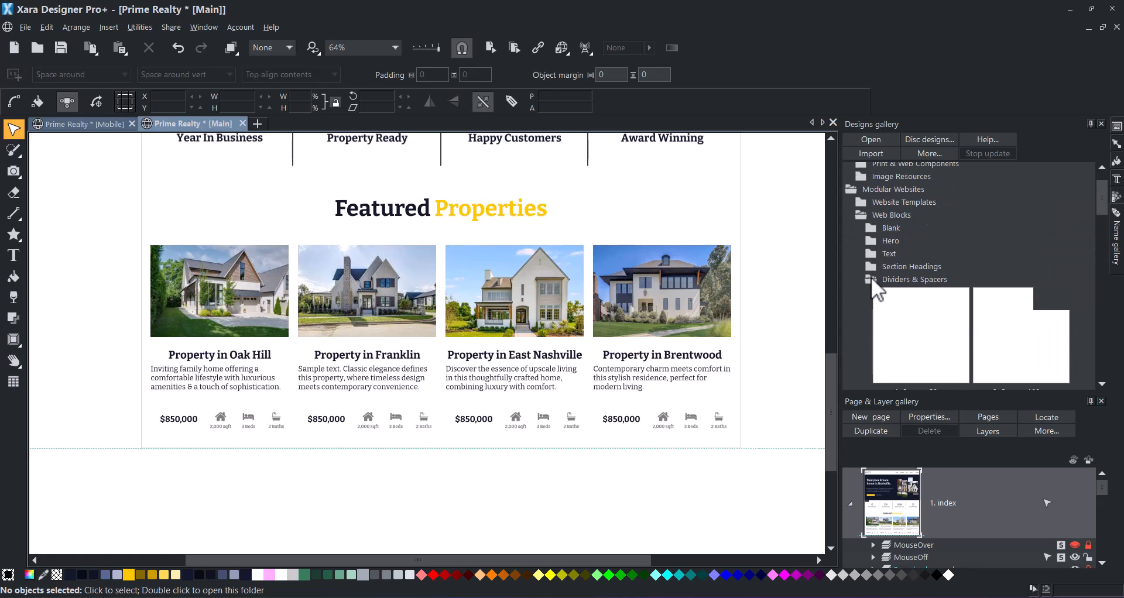
scroll(901, 290, down, 3)
scroll(911, 303, down, 1)
double_click(915, 334)
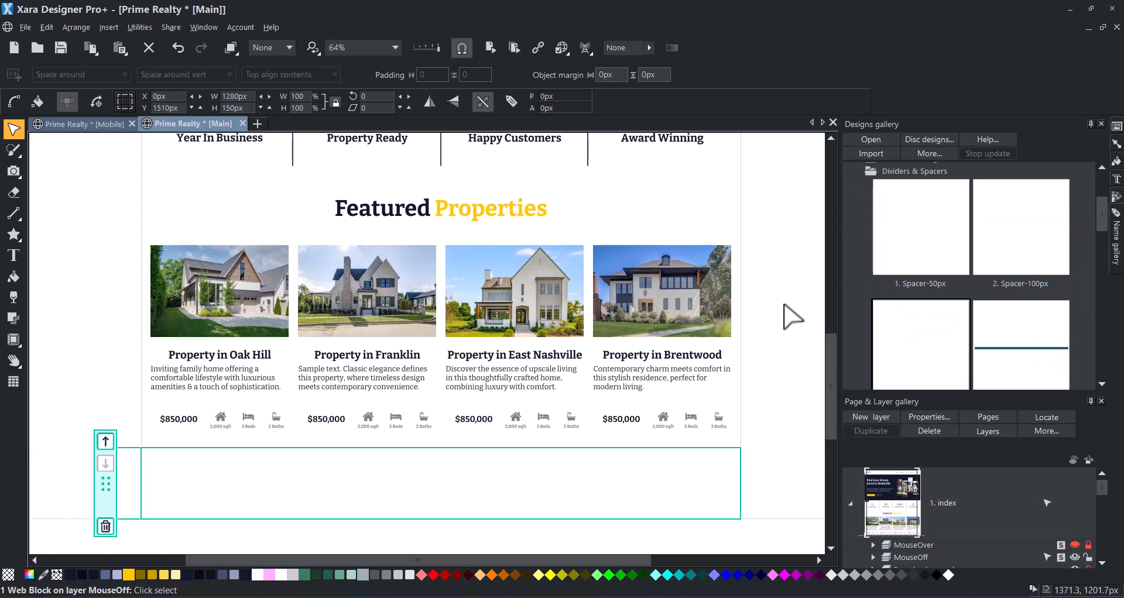
- Copy the SEE OUR LISTINGS button from the hero section and place it in the middle of the new spacer block
scroll(726, 332, up, 5)
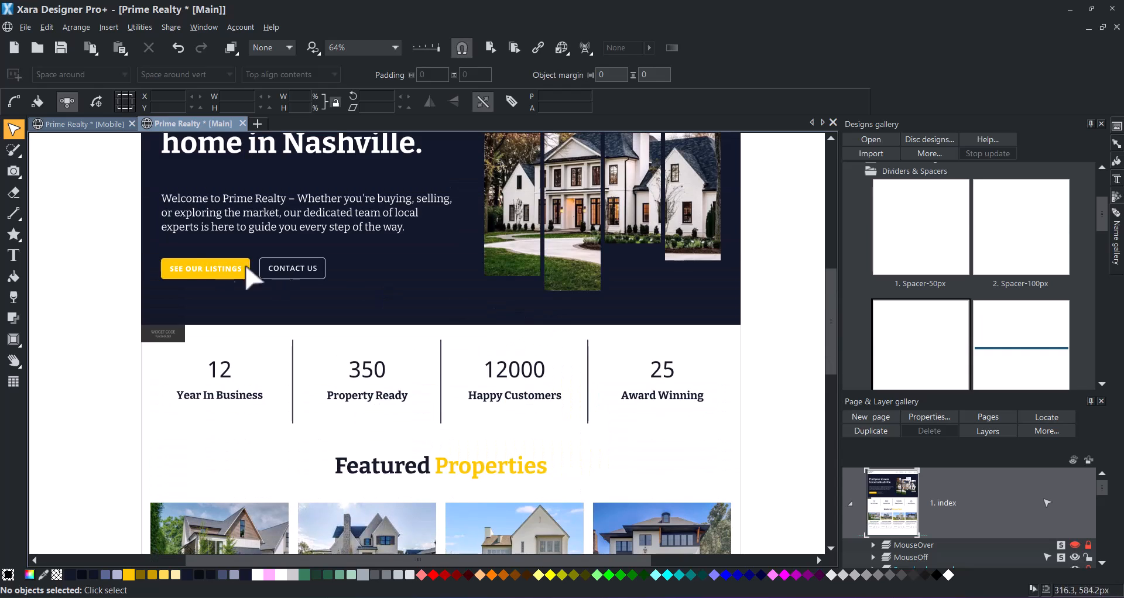
click(208, 272)
key(ctrl+c)
scroll(314, 309, down, 5)
click(773, 306)
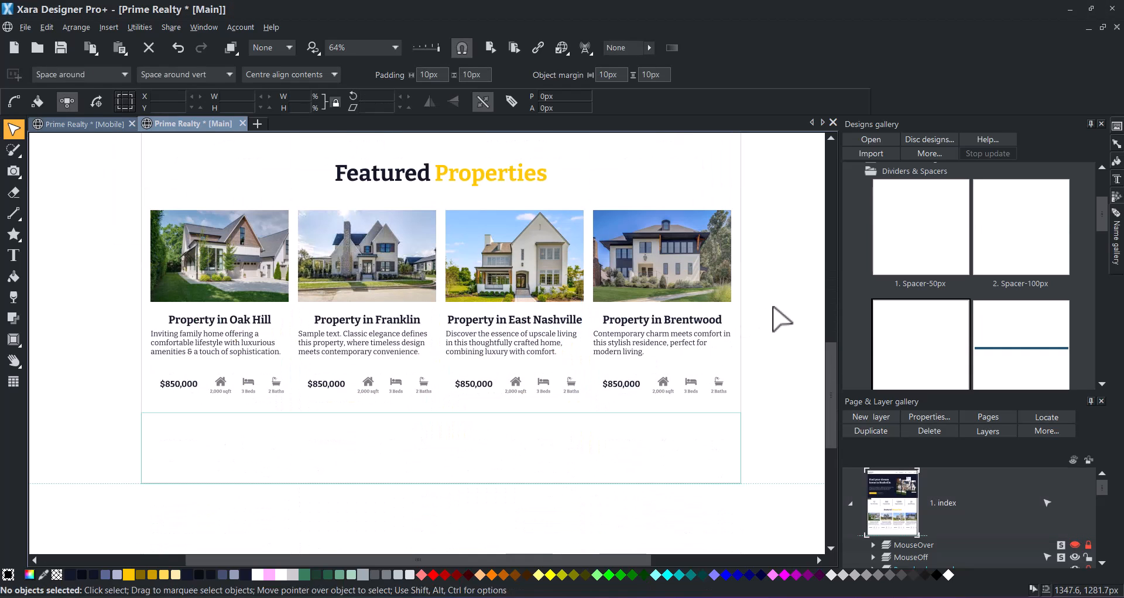
key(ctrl+v)
drag(452, 347, 460, 449)
click(769, 384)
- Change the copied button's label to "BROWSE MORE LISTINGS"
right_click(411, 442)
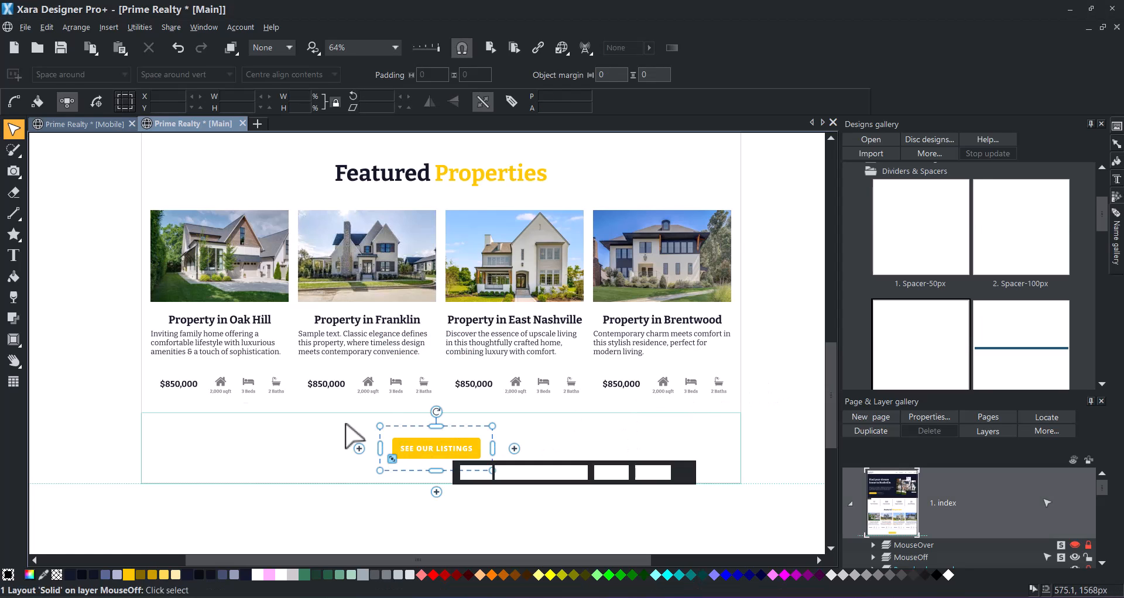
double_click(412, 448)
drag(436, 448, 400, 450)
text(BROWSE MOR)
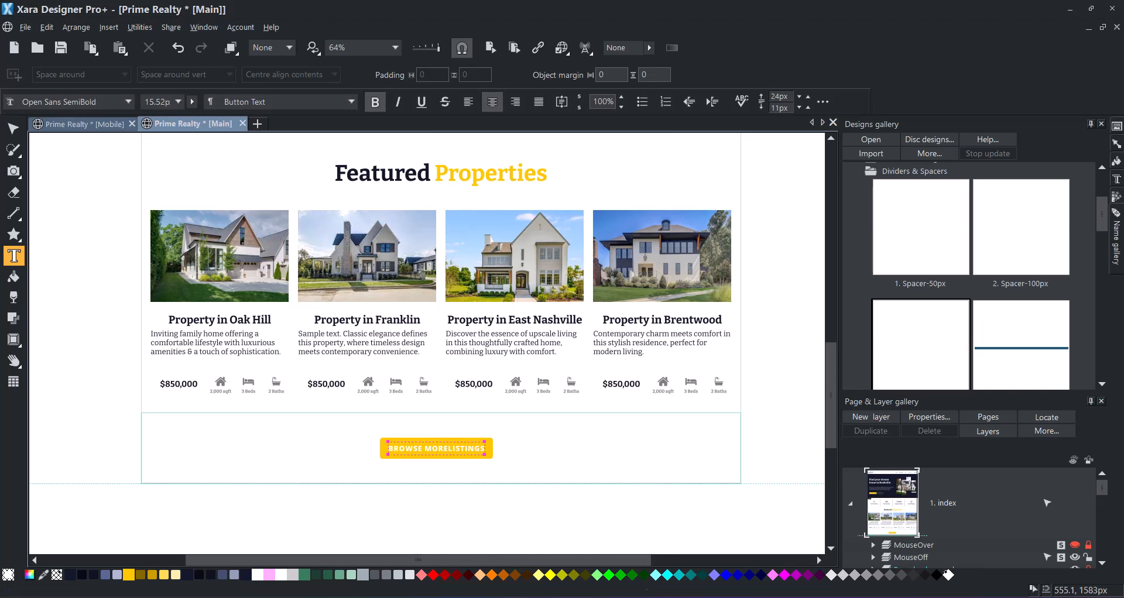
click(13, 128)
click(86, 205)
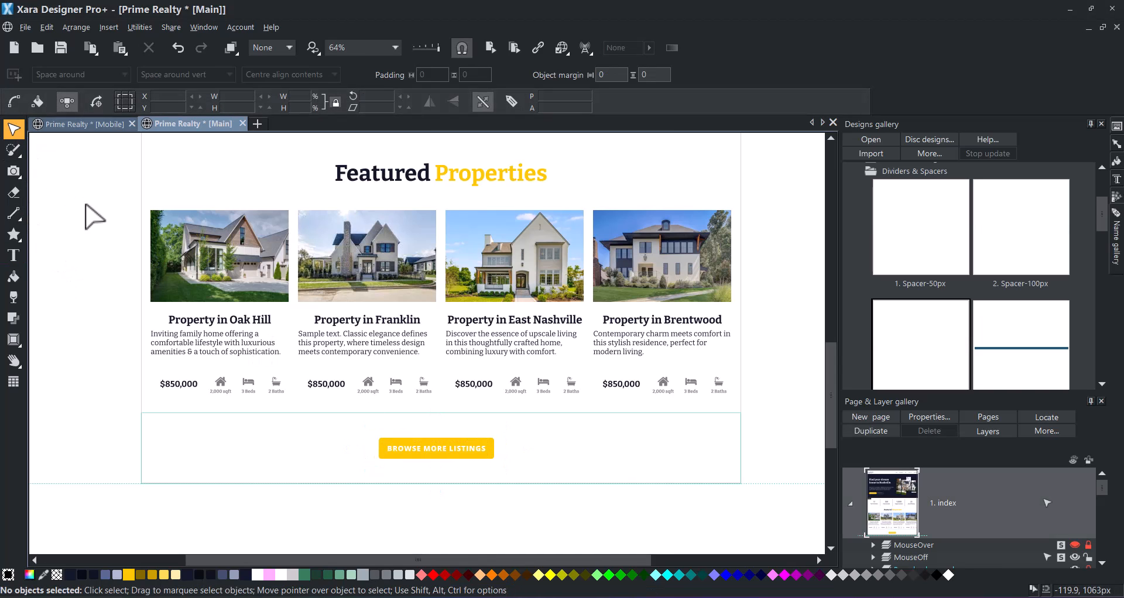
- Draw a horizontal line about 239 px long beside the page, with a 1.5 px width and the yellow accent colour
scroll(201, 307, down, 2)
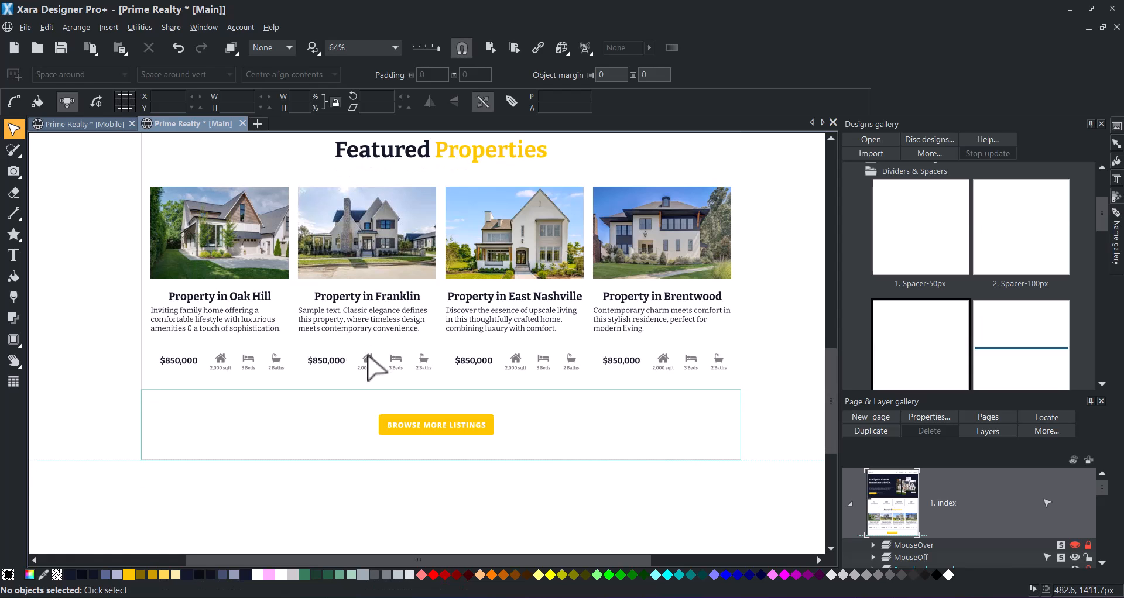
click(14, 214)
drag(57, 251, 56, 329)
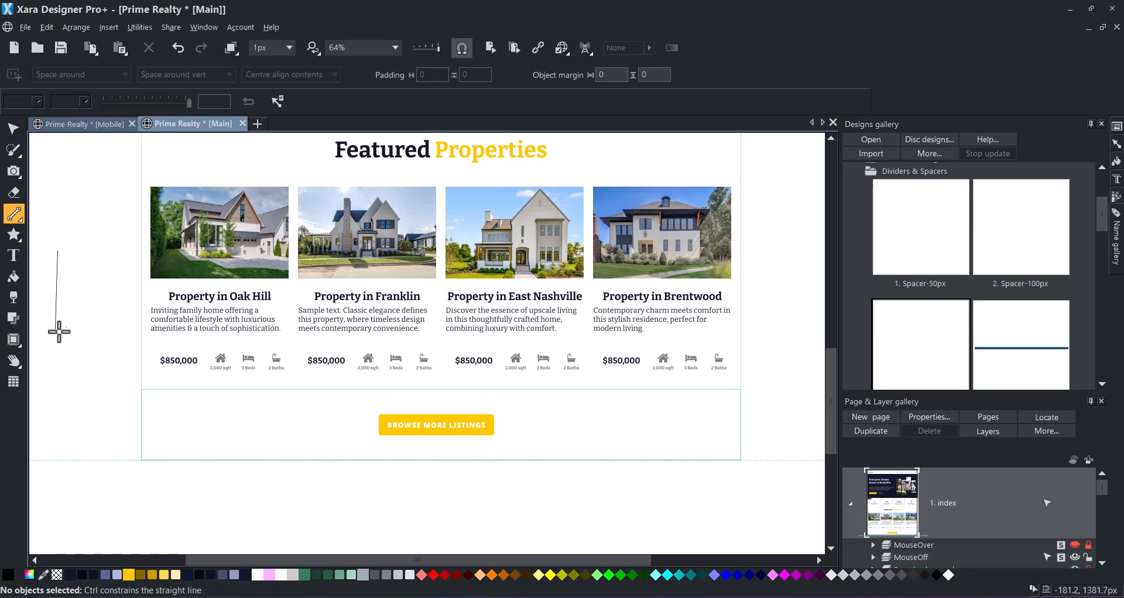
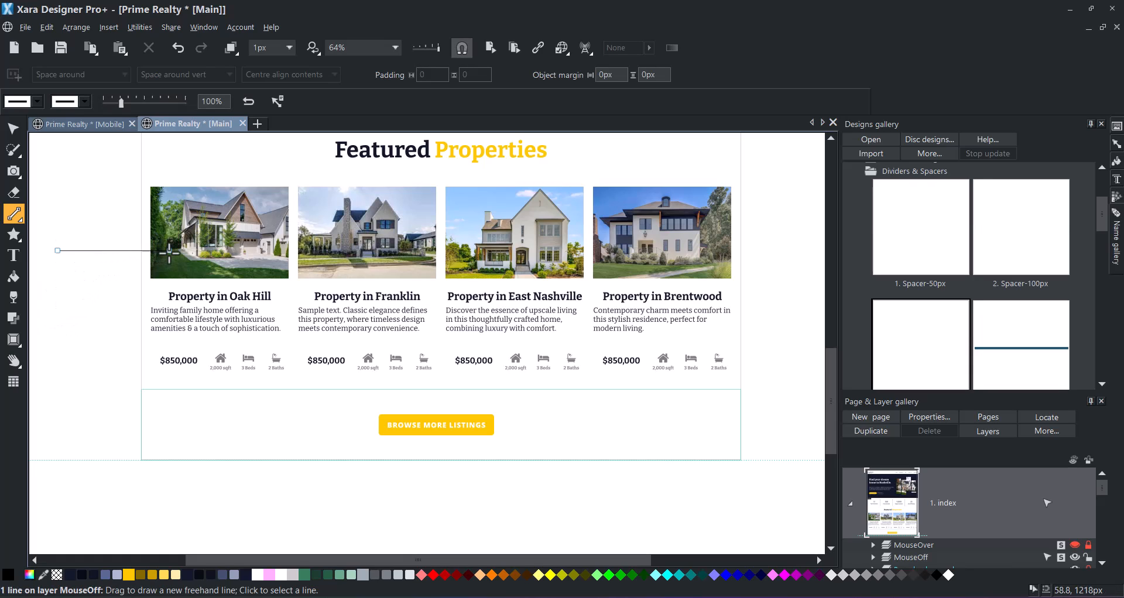
click(255, 48)
text(1.5)
key(Return)
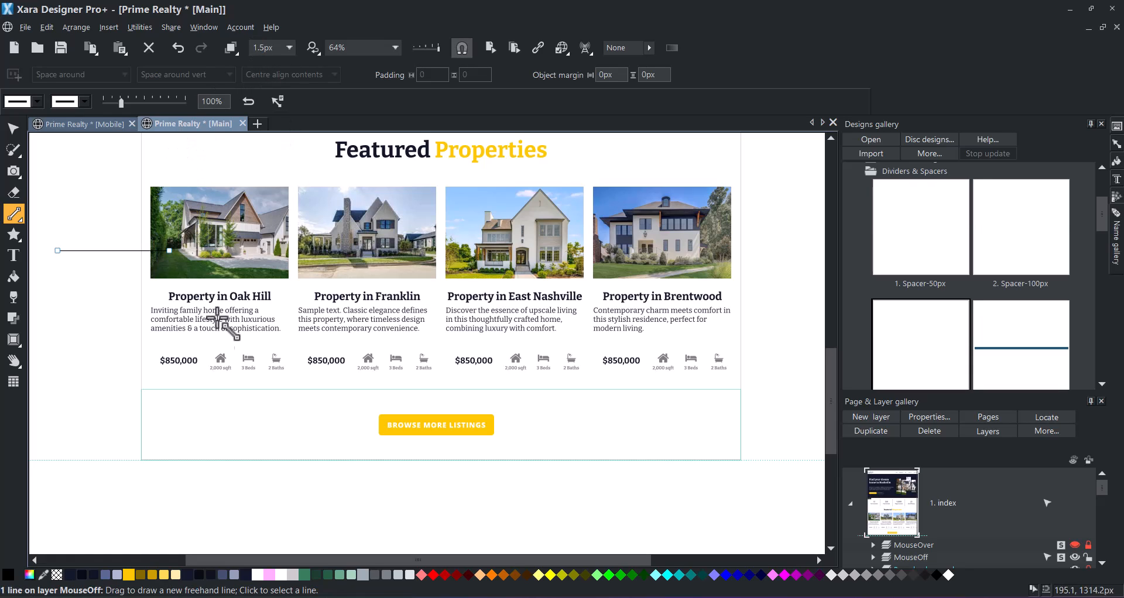
shift+click(126, 576)
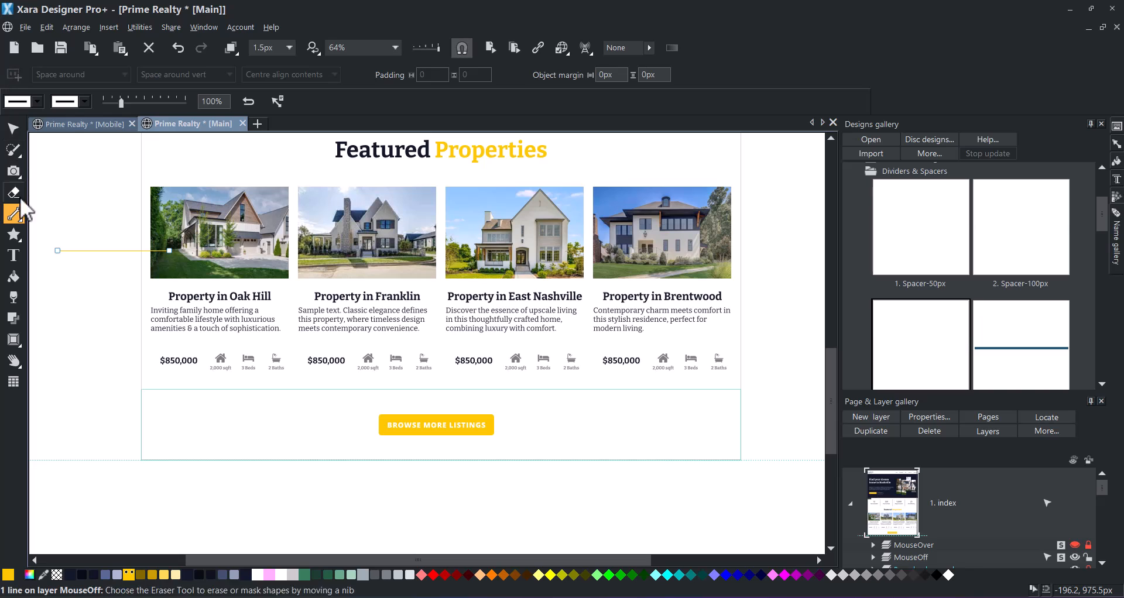
- Place a copy of the yellow line between the description and the price row in each of the four property columns
click(13, 128)
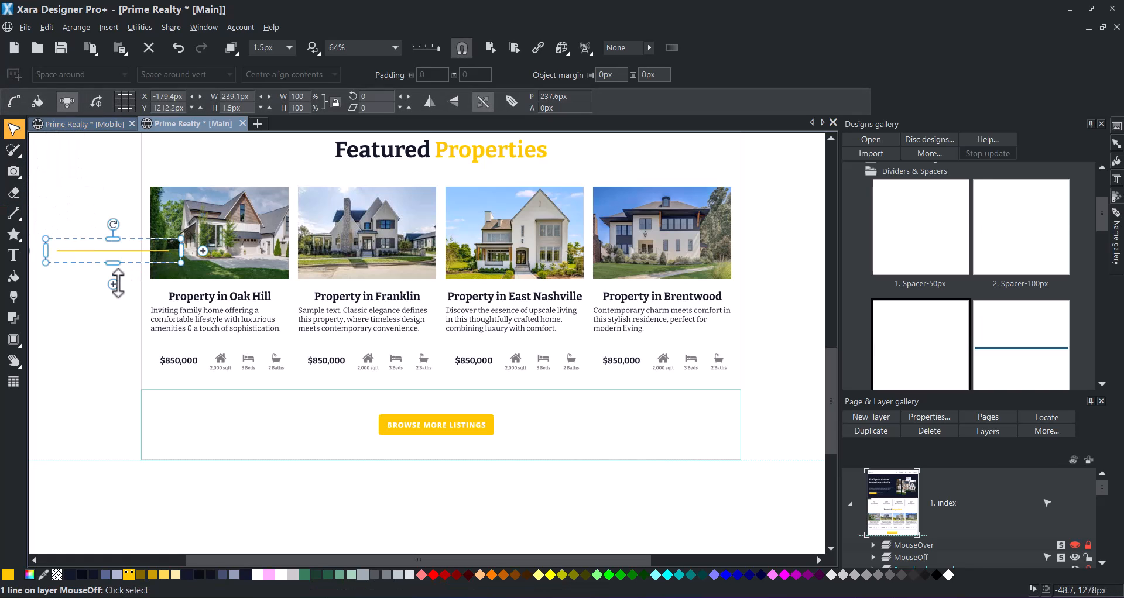
click(109, 369)
drag(111, 252, 486, 343)
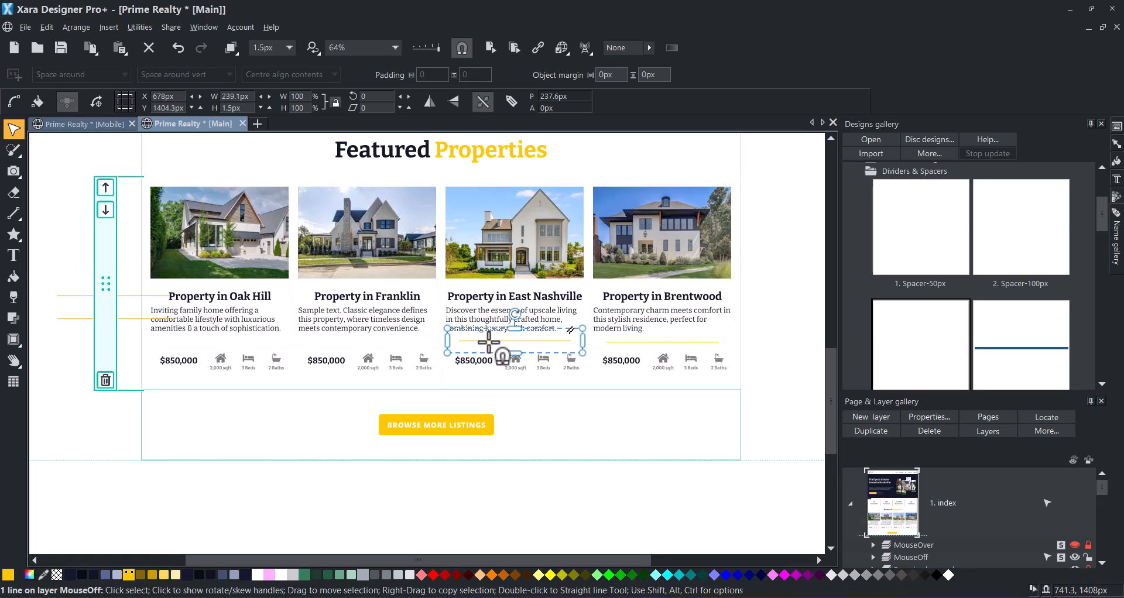
click(80, 308)
drag(80, 308, 331, 340)
click(90, 328)
drag(90, 329, 189, 342)
click(76, 276)
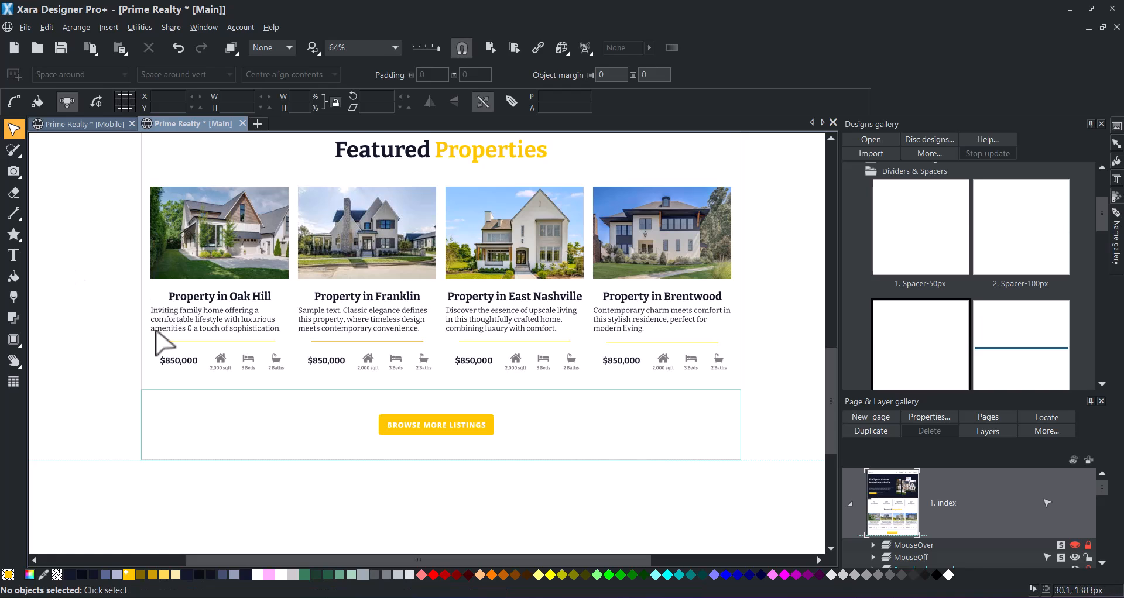
- Duplicate the Featured Properties heading block and move the copy below the BROWSE MORE LISTINGS button block
scroll(629, 187, up, 1)
click(514, 176)
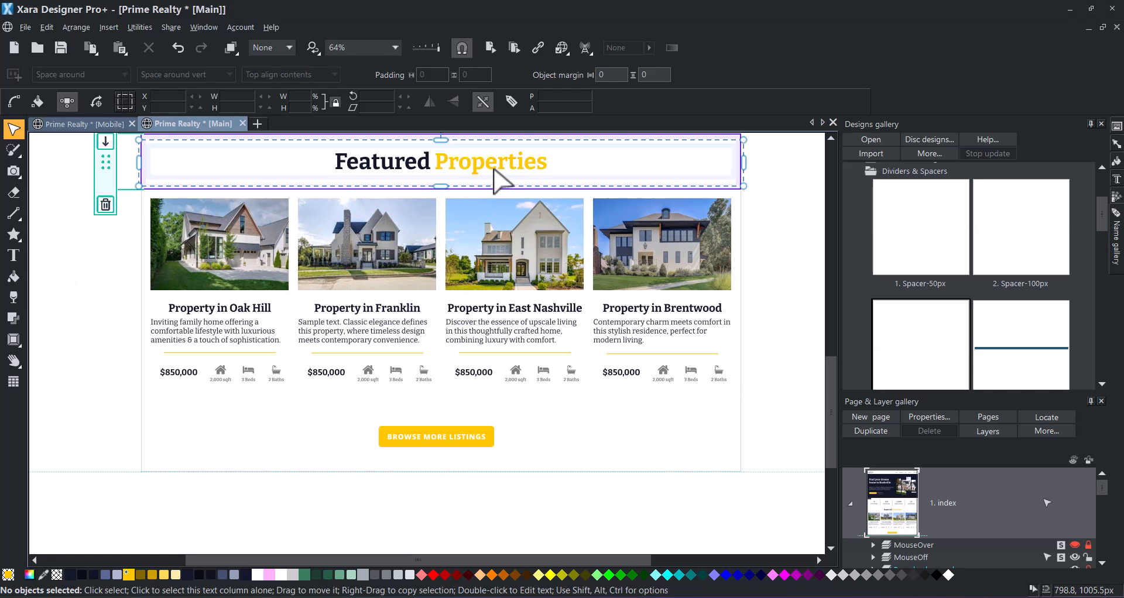
key(ctrl+d)
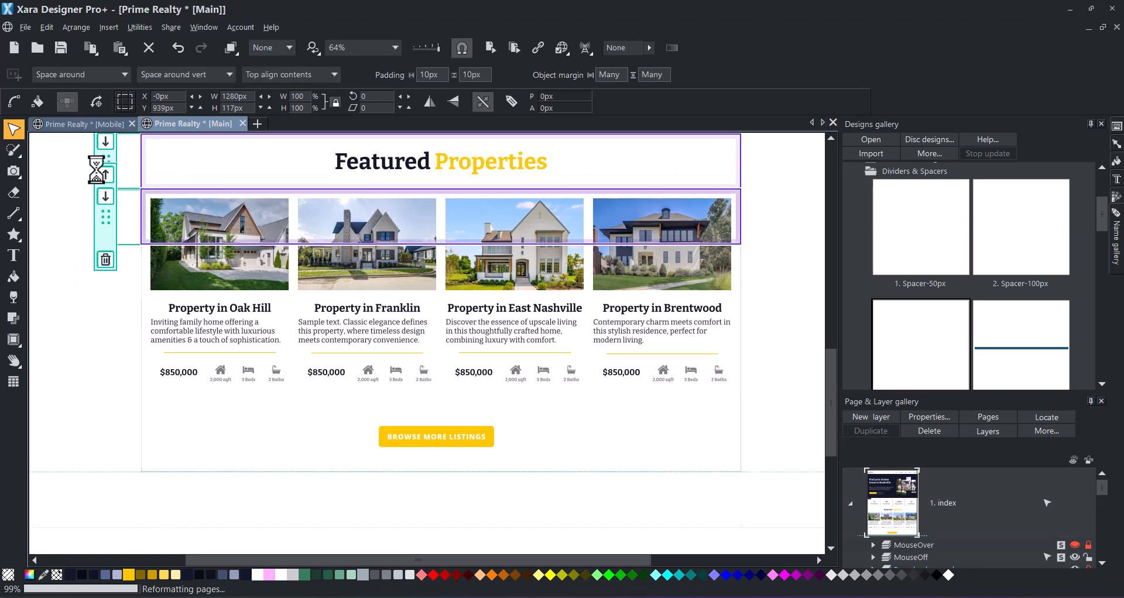
click(106, 197)
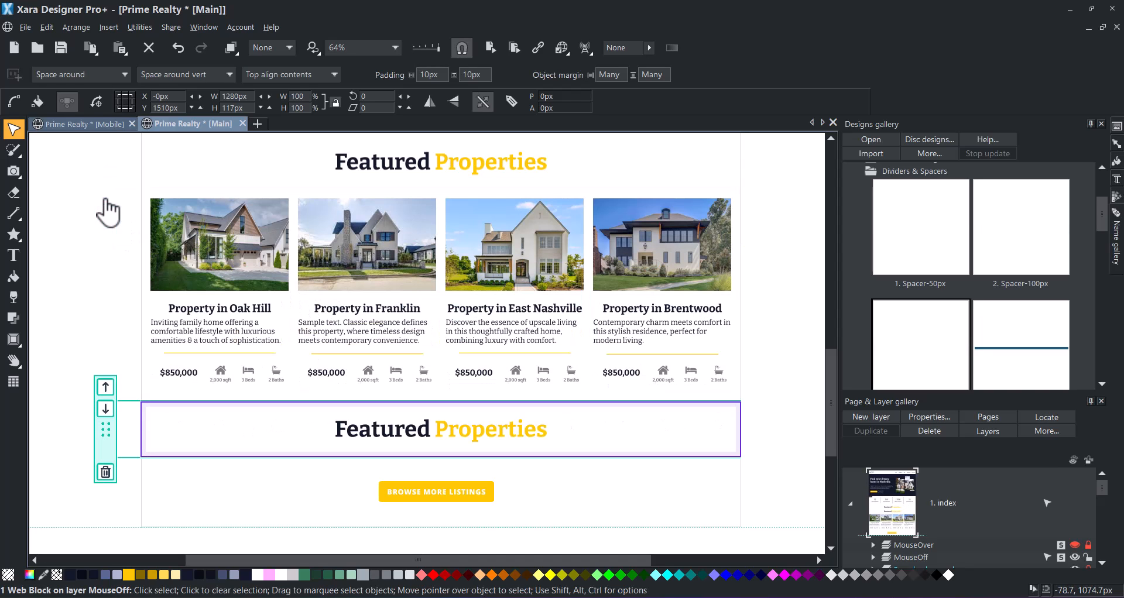
click(106, 409)
scroll(153, 393, down, 4)
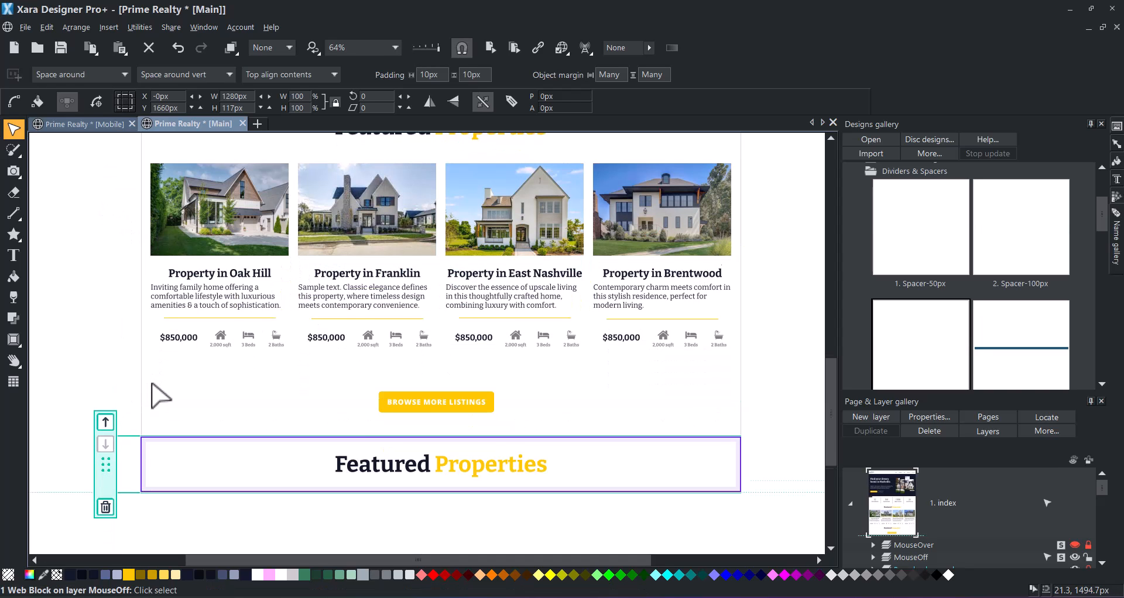
scroll(179, 347, down, 3)
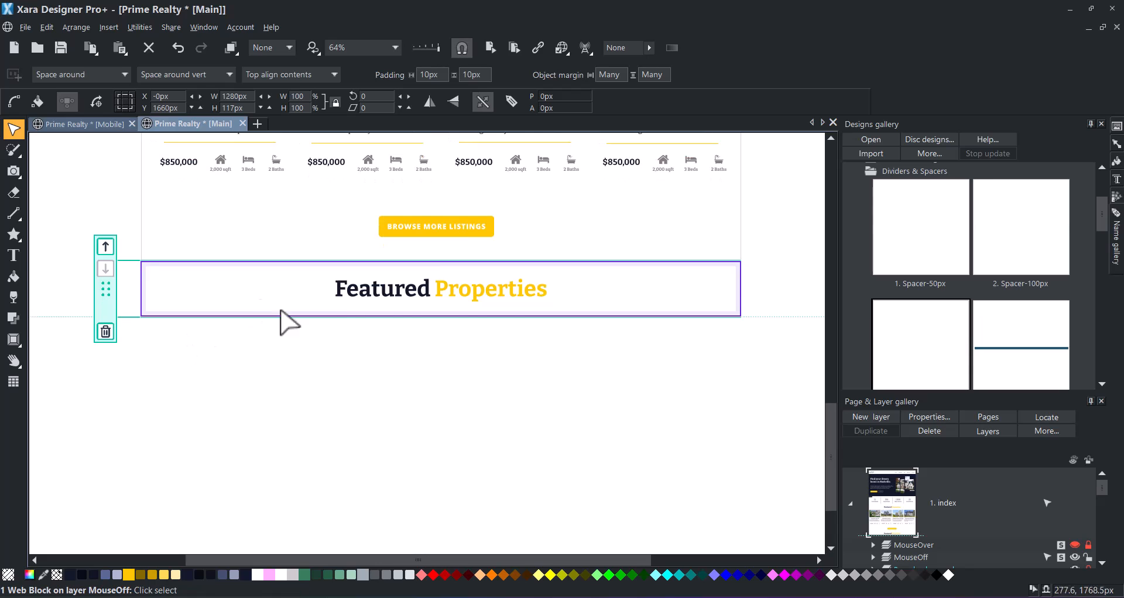
click(270, 340)
- Insert the "5. Features (List)" web block from Features & Lists below the duplicated heading
scroll(913, 250, up, 2)
click(869, 234)
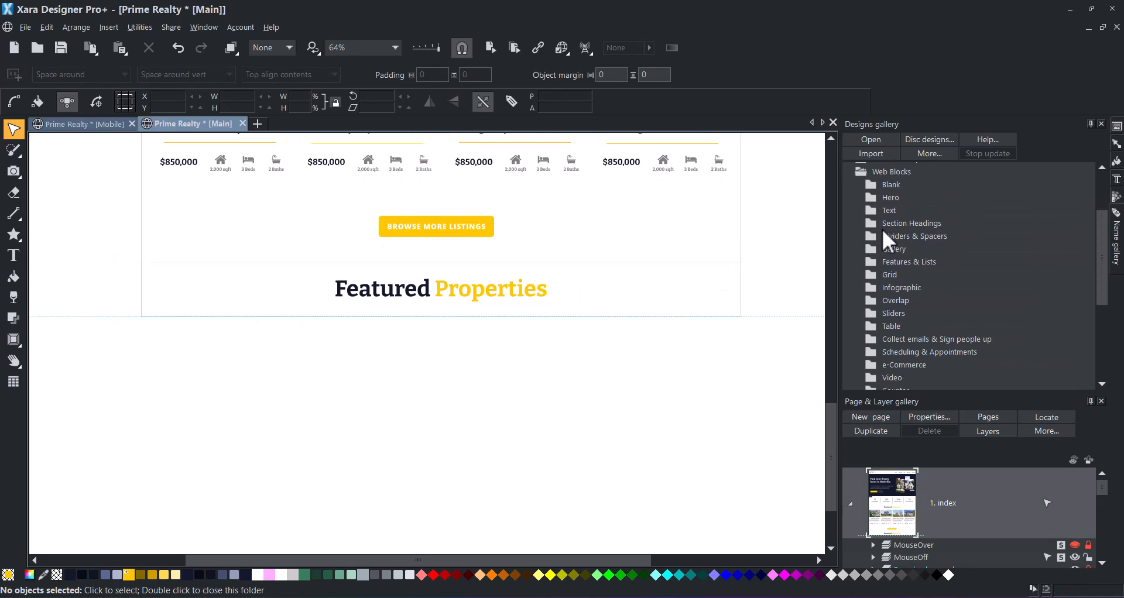
click(870, 262)
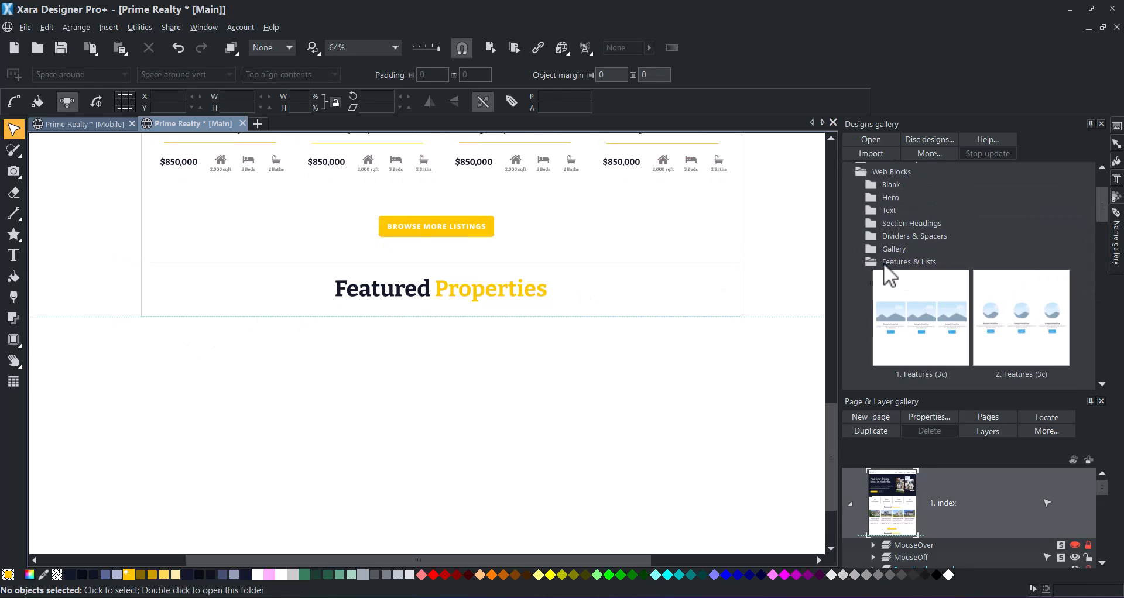
scroll(963, 295, down, 5)
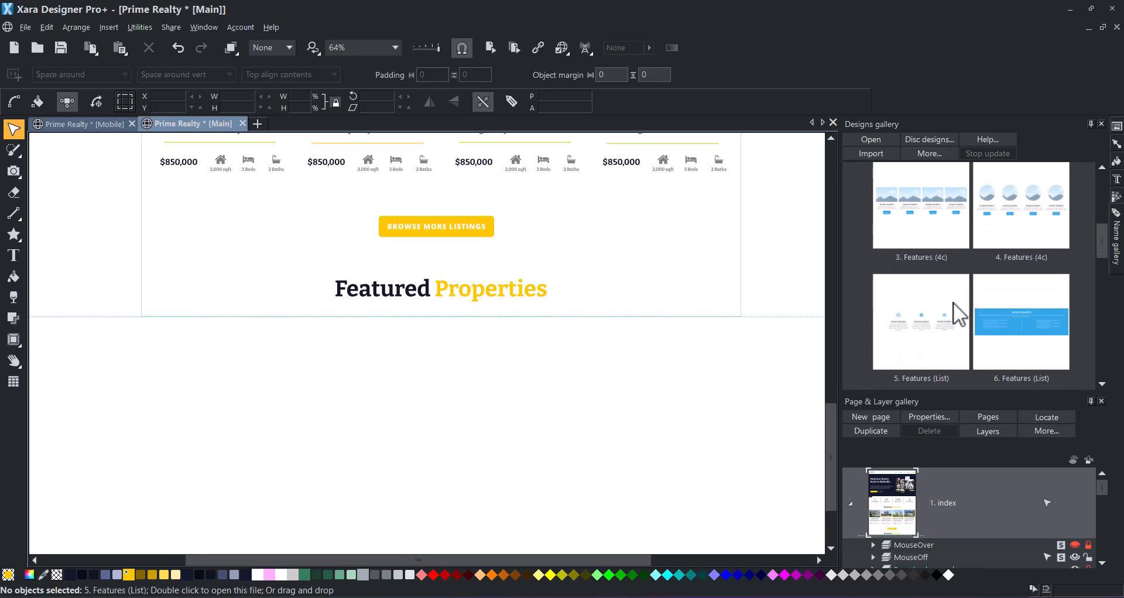
double_click(926, 323)
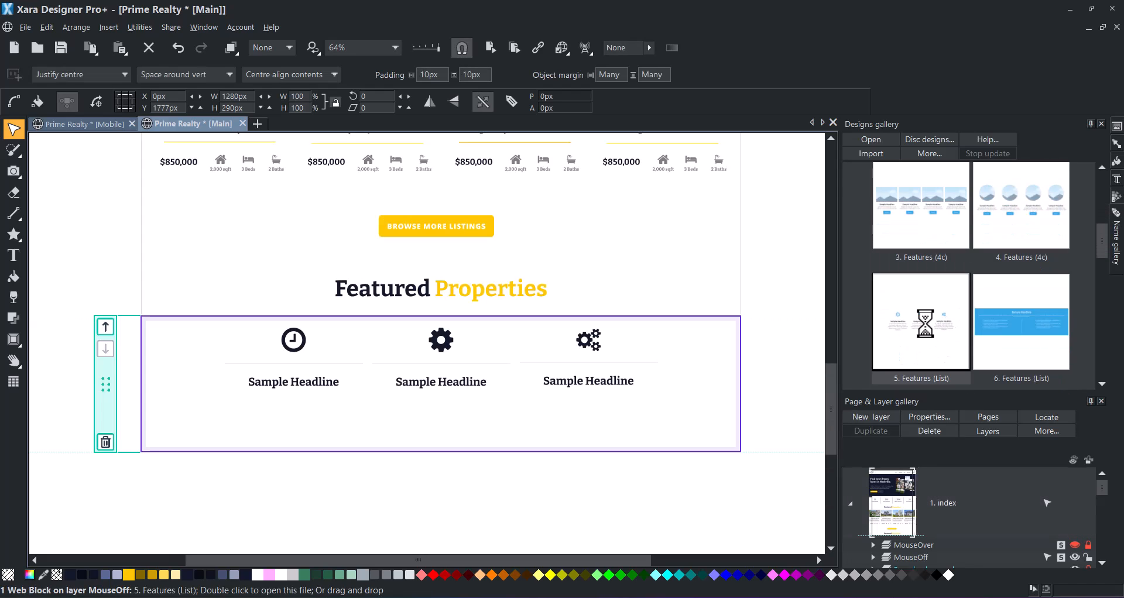
scroll(965, 293, up, 5)
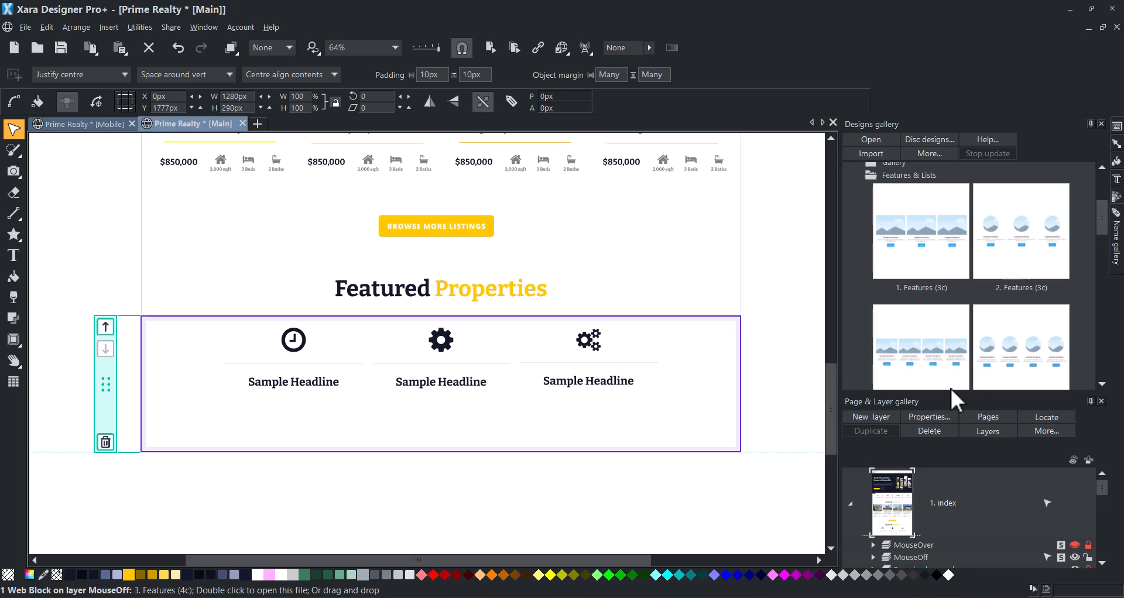
- Enlarge the layer list, locate the three-column features block and fill its BlockBackground with dark navy
drag(947, 393, 952, 267)
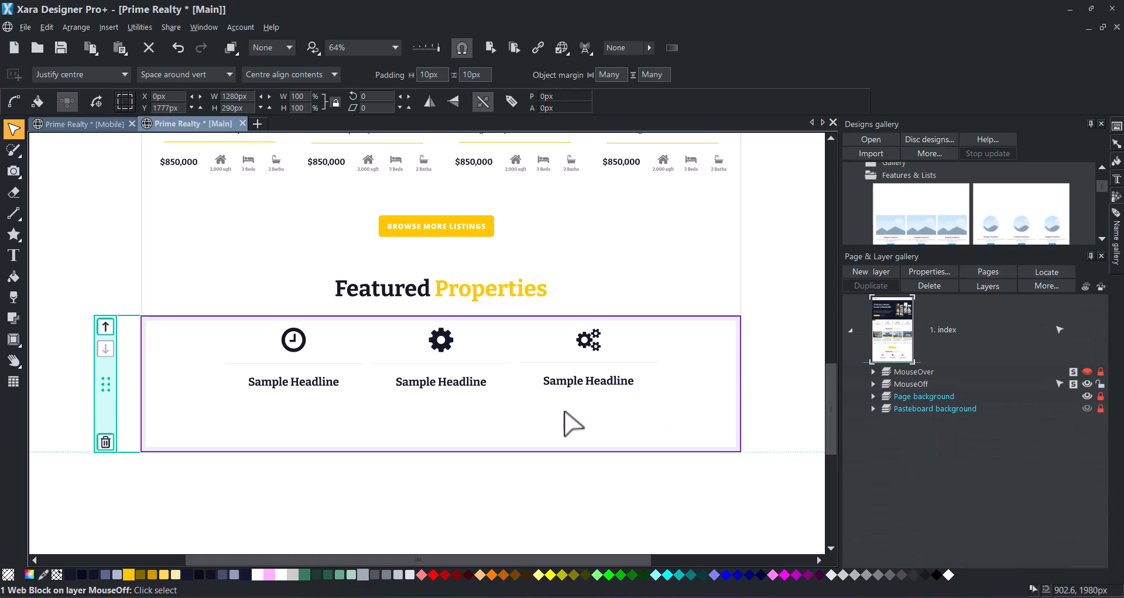
click(1064, 275)
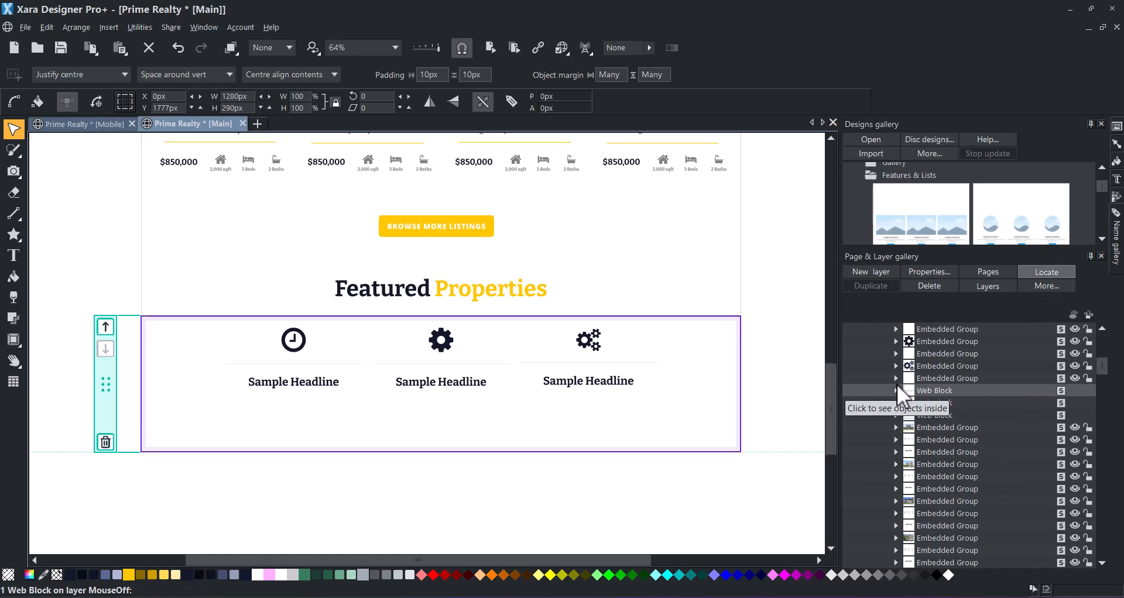
click(896, 389)
click(946, 414)
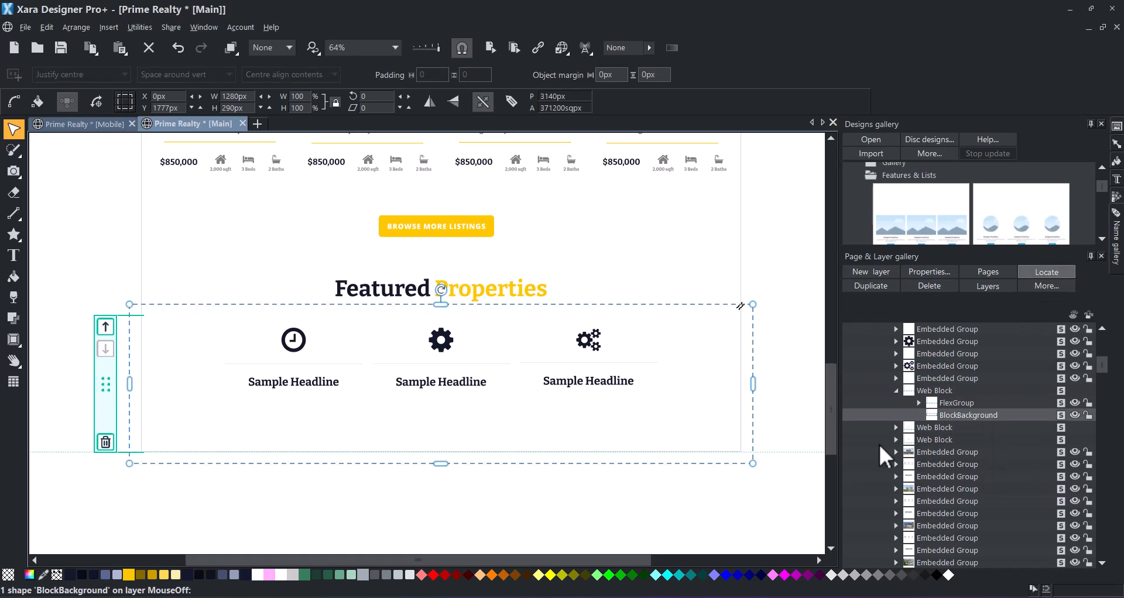
click(82, 575)
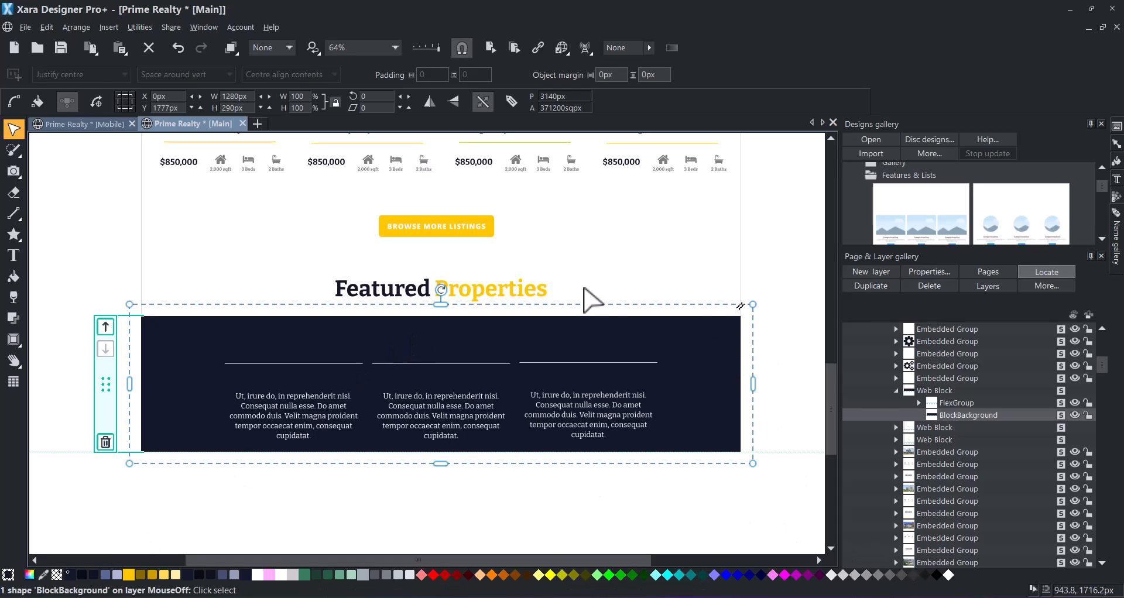
- Fill the BlockBackground of the "Featured Properties" heading block with the same dark navy
click(584, 289)
click(544, 288)
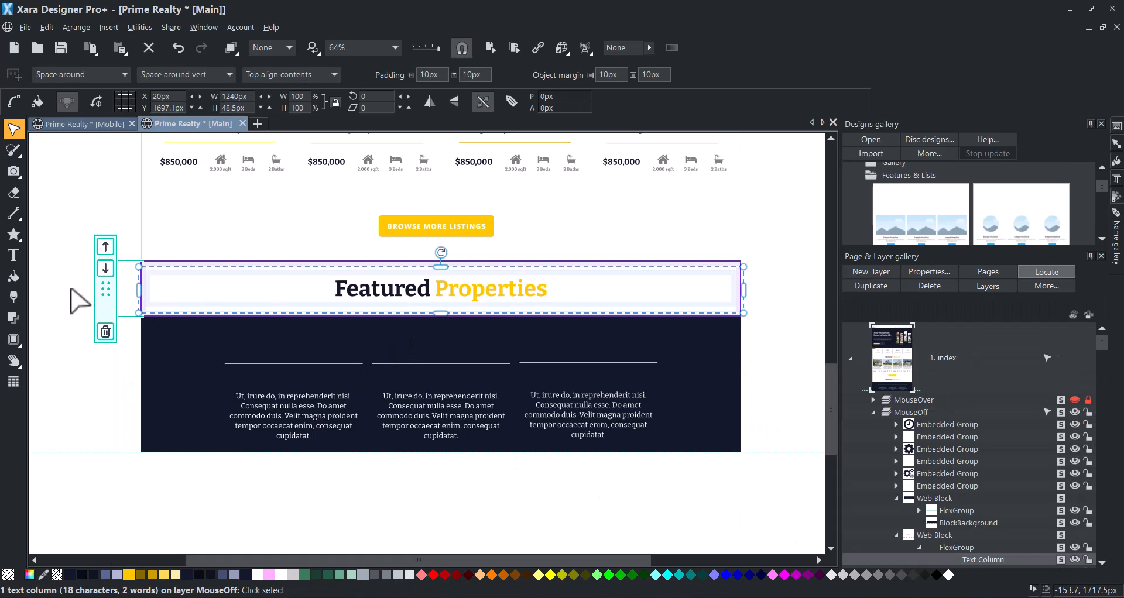
click(102, 287)
click(896, 535)
click(967, 559)
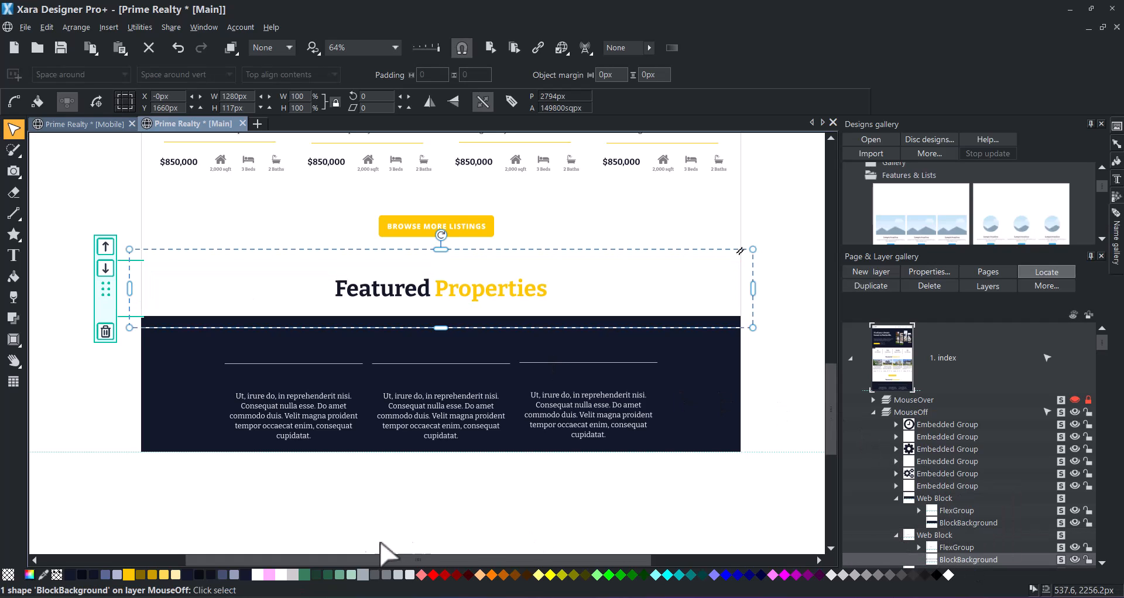
click(75, 577)
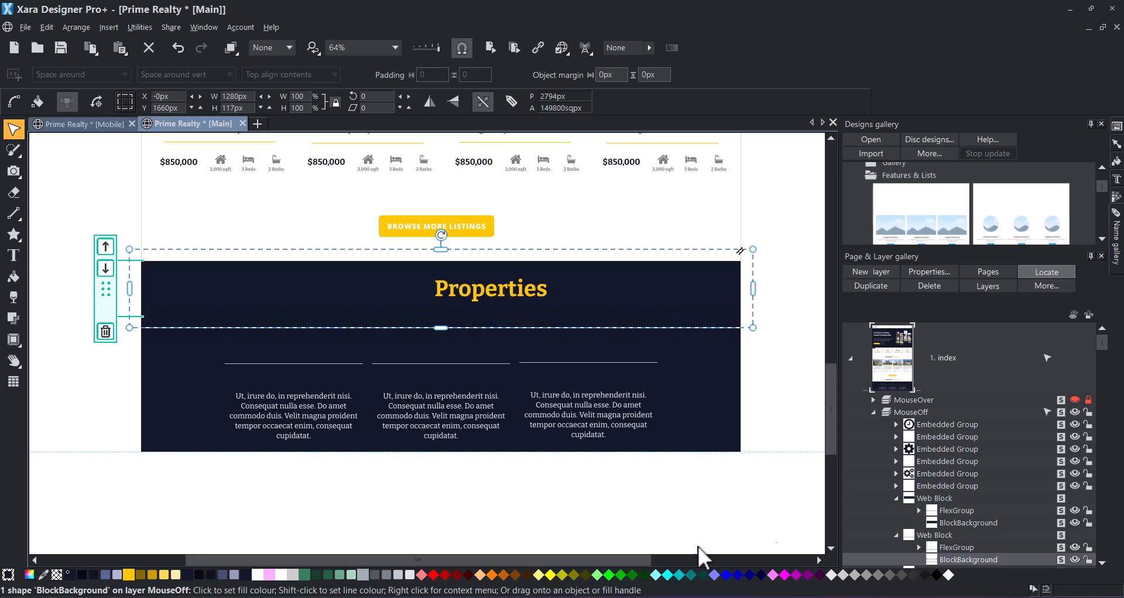
- Recolour the navy word "Featured" in the heading to white, replacing only that text colour
key(Escape)
drag(947, 574, 465, 311)
drag(398, 285, 398, 293)
click(490, 291)
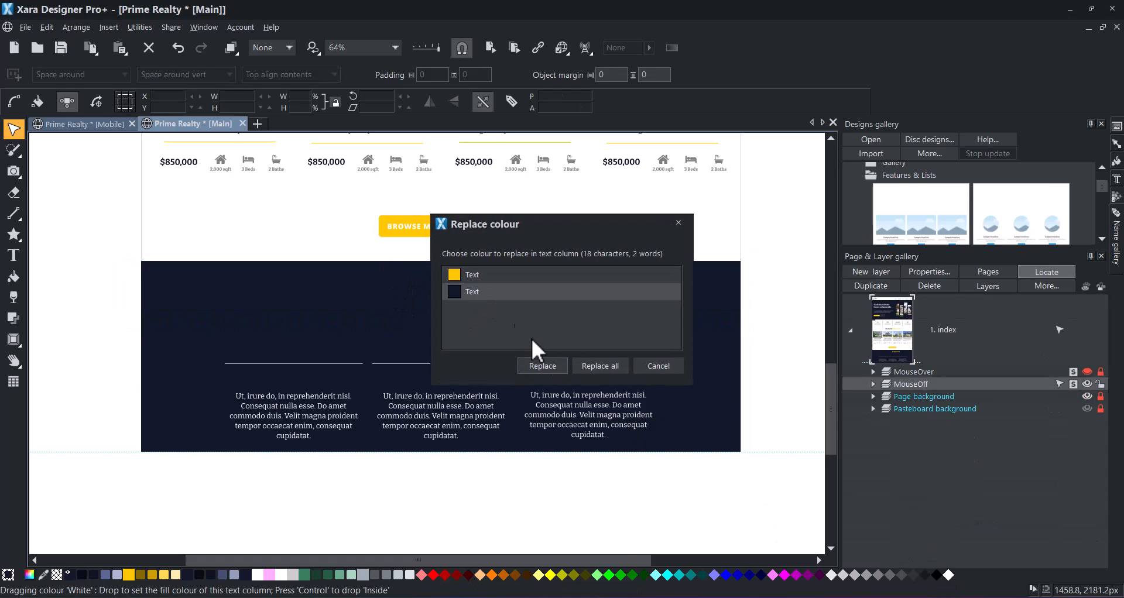
click(543, 366)
- Replace the navy text colour of all three "Sample Headline" titles with white
drag(945, 577, 835, 531)
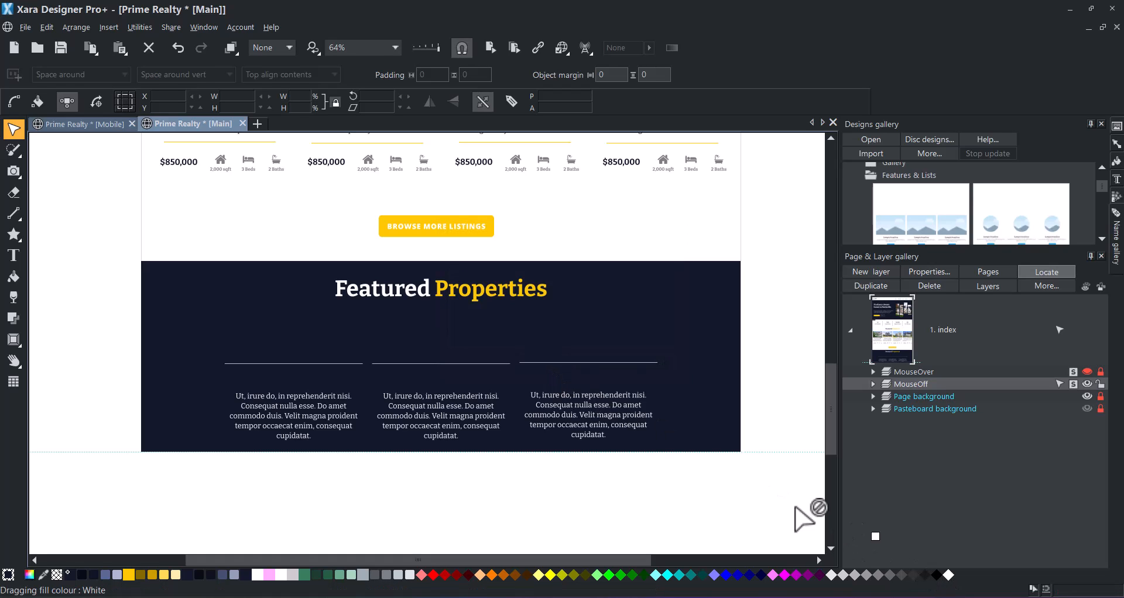
drag(588, 364, 590, 378)
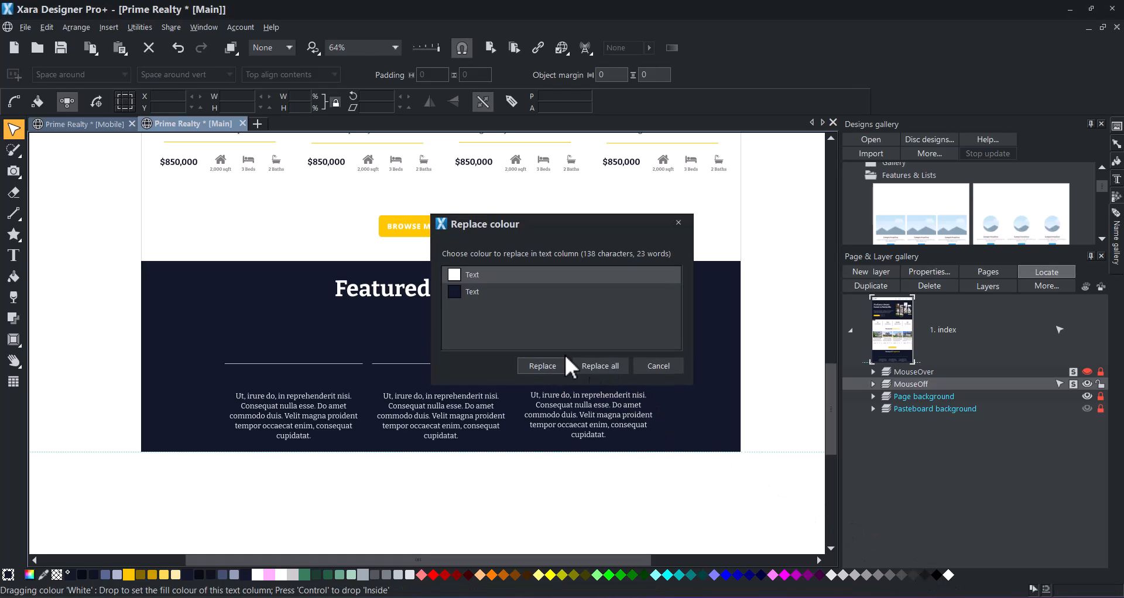
click(523, 369)
drag(948, 575, 463, 380)
click(539, 365)
drag(948, 575, 328, 389)
click(525, 293)
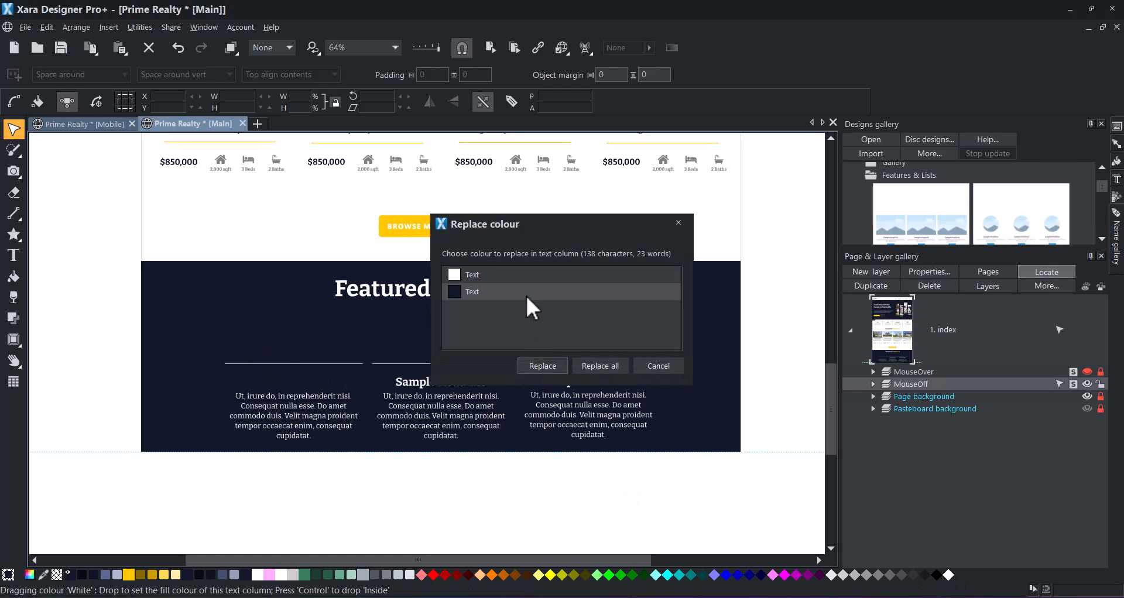
click(540, 370)
- Recolour the clock, gear and double-gear icons above the three headlines yellow
click(602, 351)
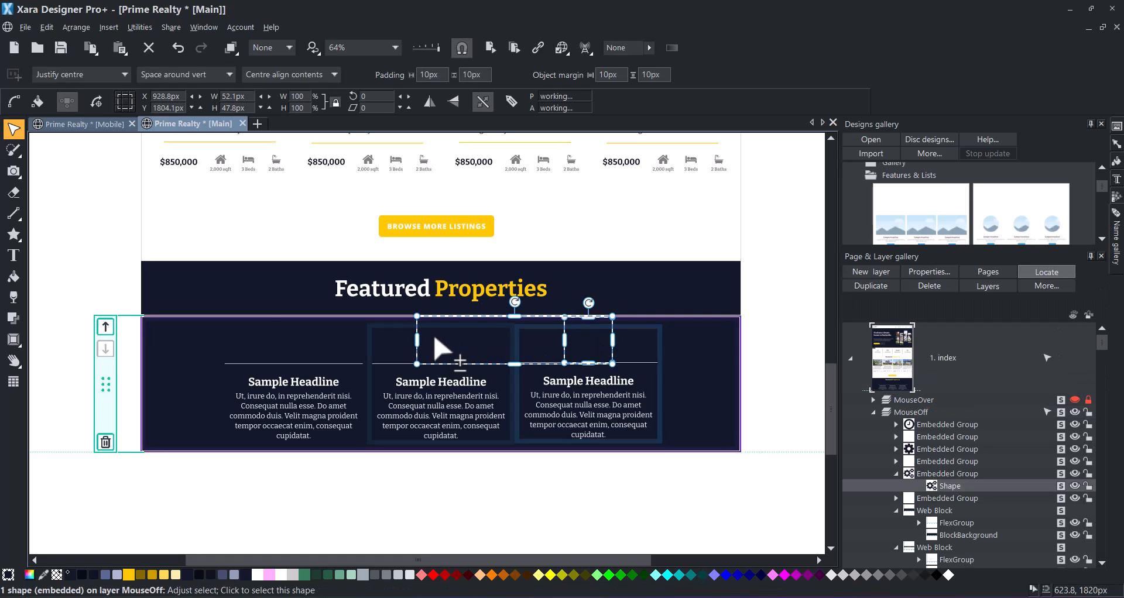
shift+click(436, 340)
shift+click(289, 352)
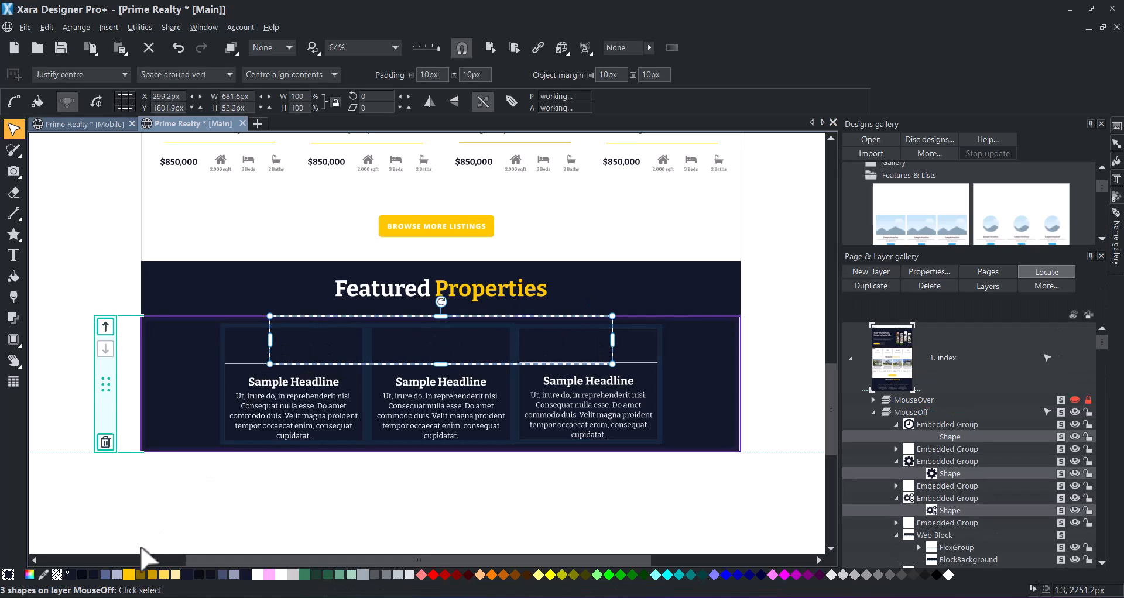
click(128, 575)
- Set the vertical padding of the "Featured Properties" heading block to 30px
click(619, 294)
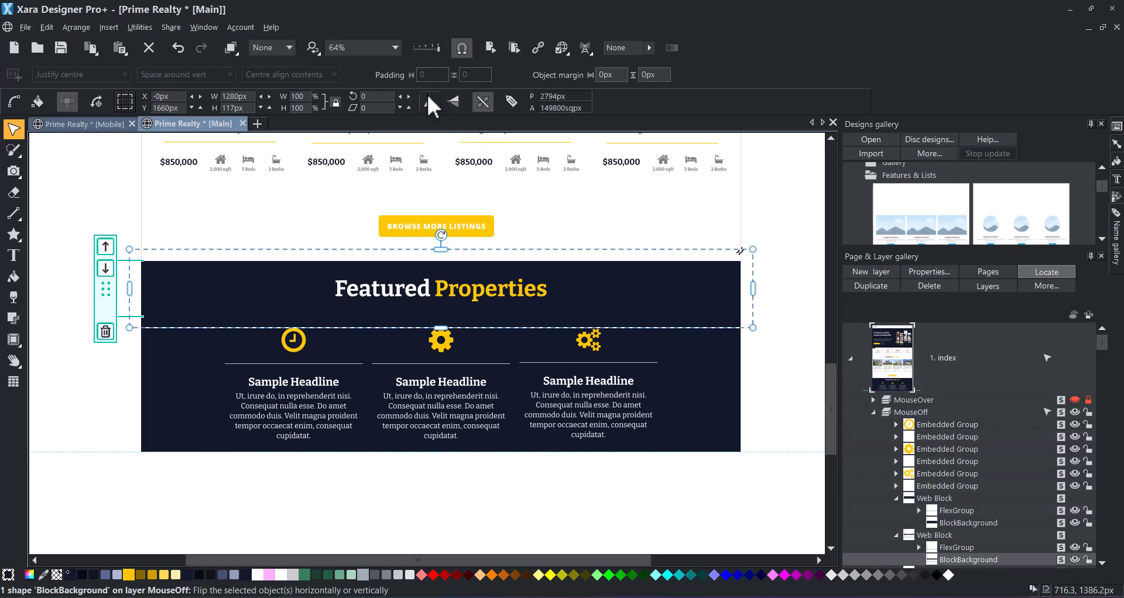
click(106, 291)
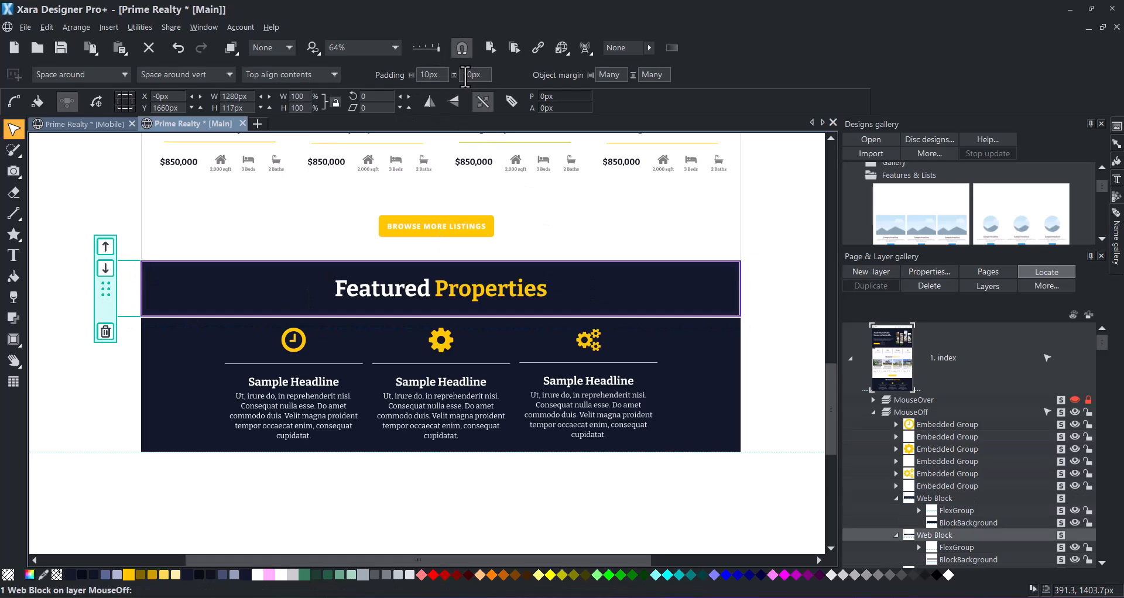
key(Return)
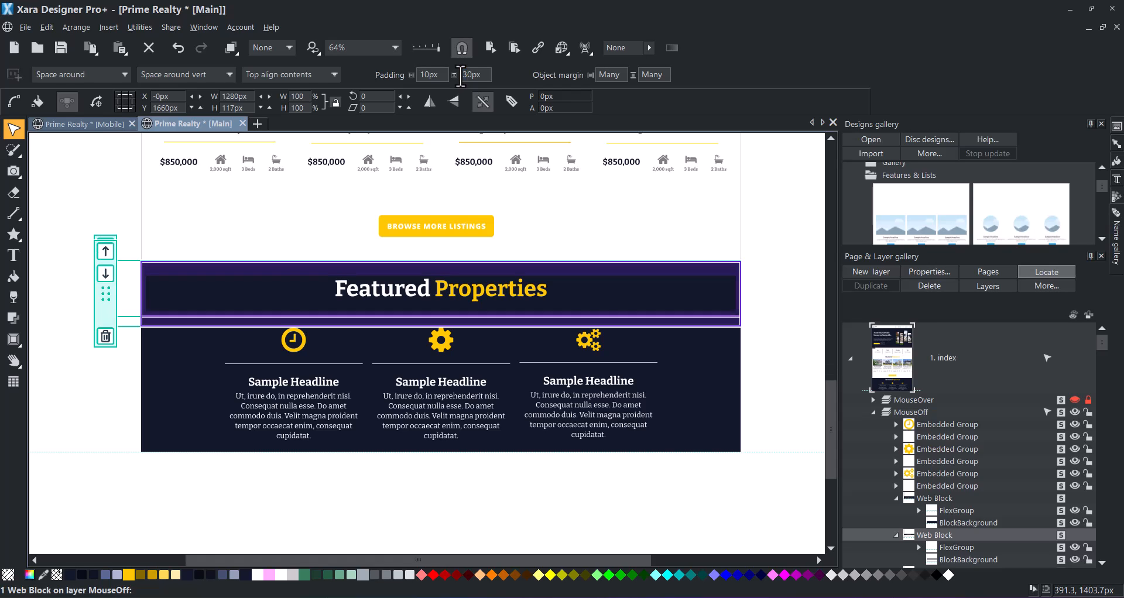
click(773, 326)
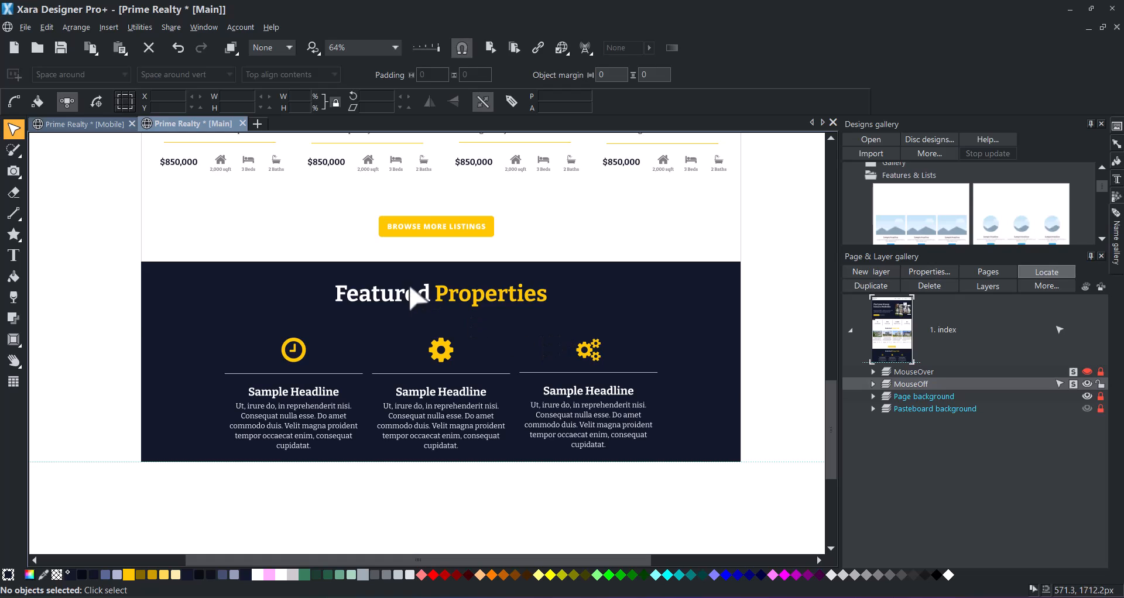
- Change the heading text to "Why Should You Choose US", keeping the last word yellow
click(401, 293)
double_click(433, 302)
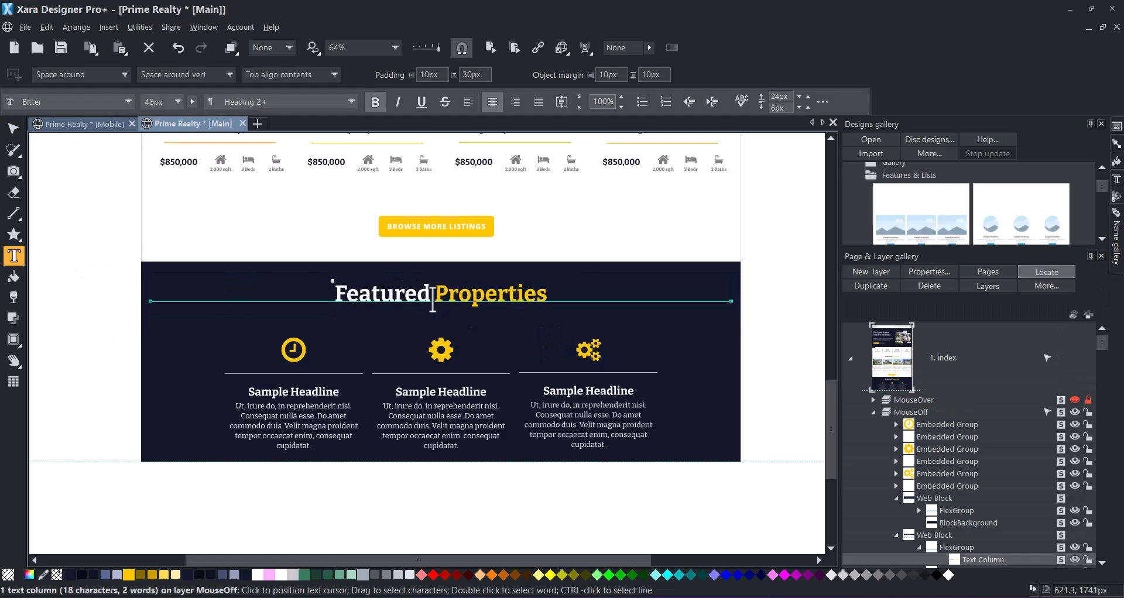
drag(431, 297, 344, 290)
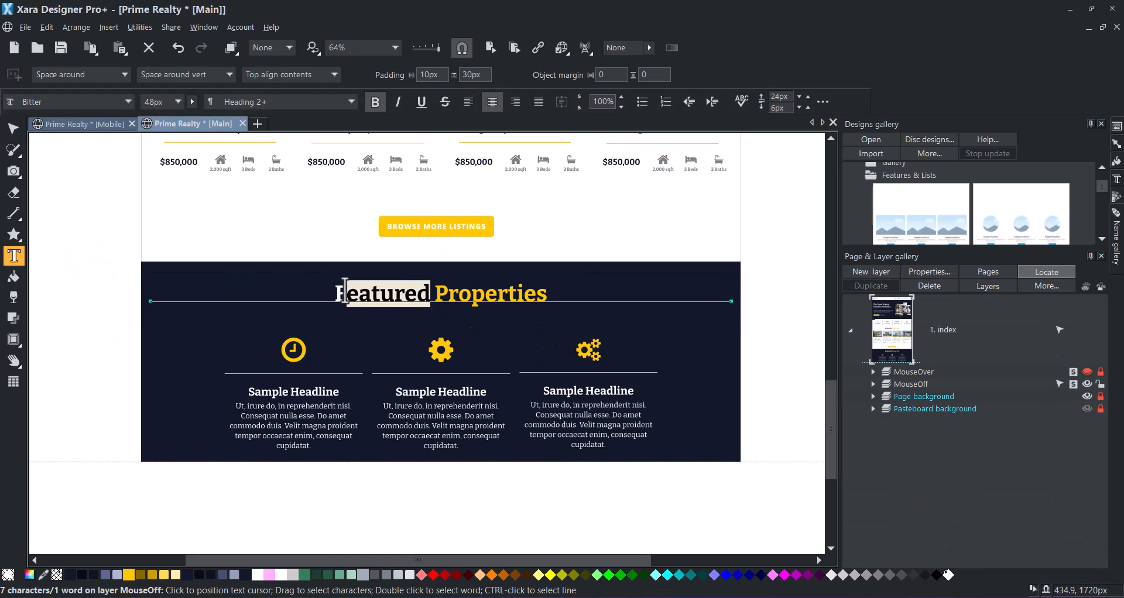
key(BackSpace)
key(BackSpace)
text(Why Should Y)
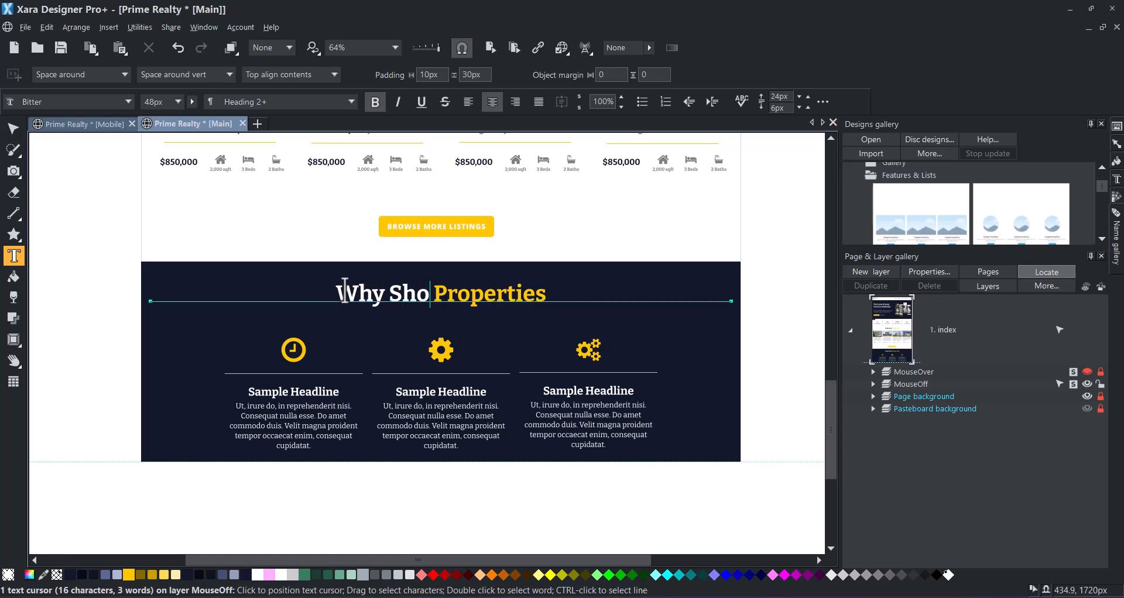
text(ou Choose)
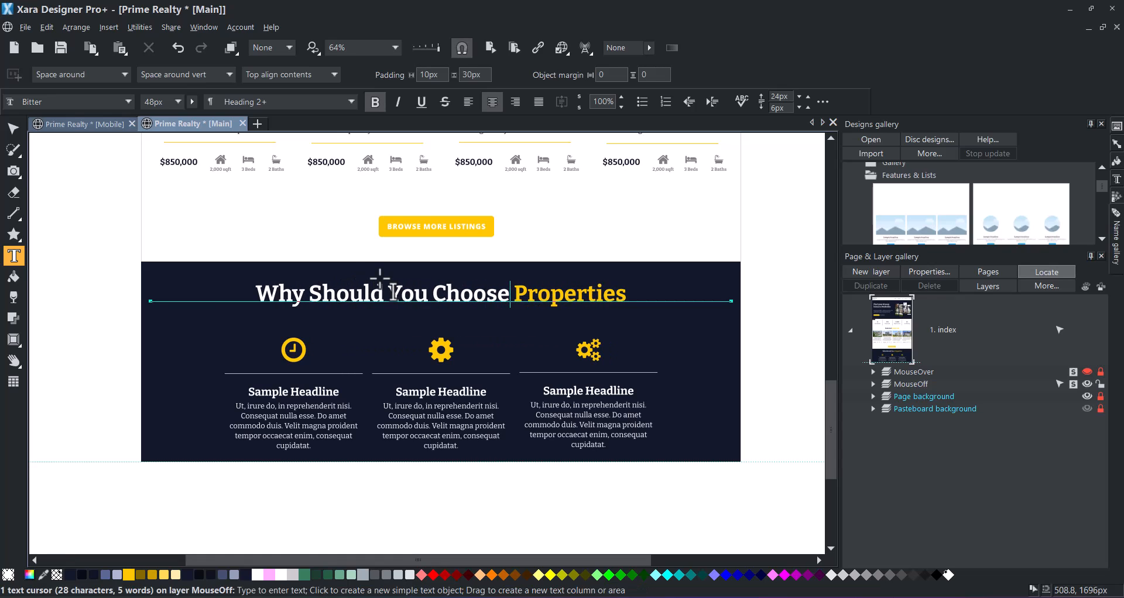
key(shift+End)
text(US)
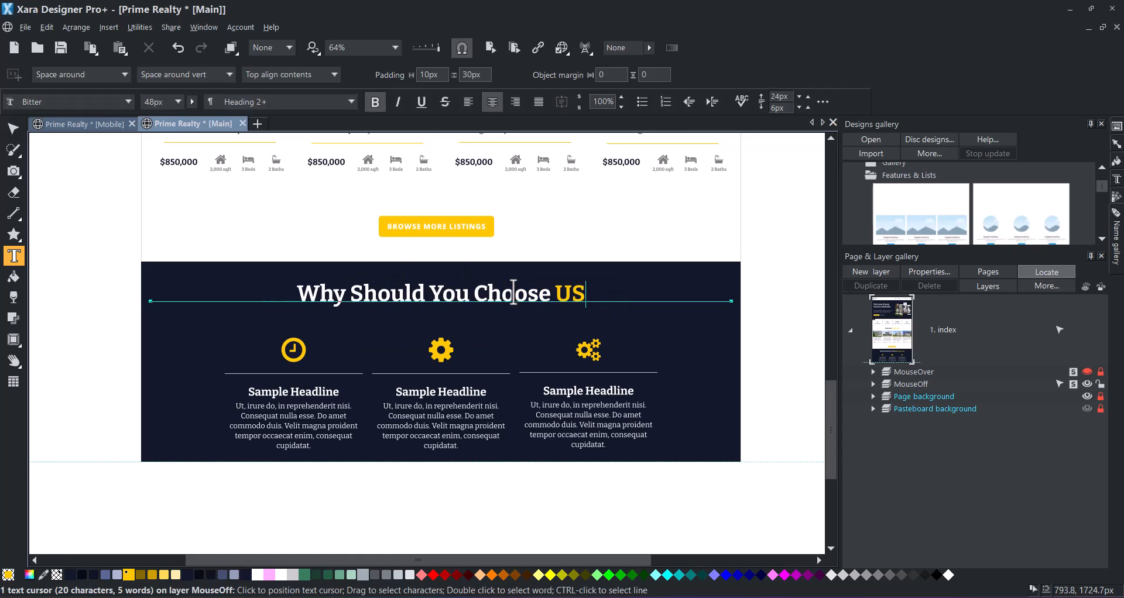
- Colour the word "Should" in the heading yellow
double_click(422, 294)
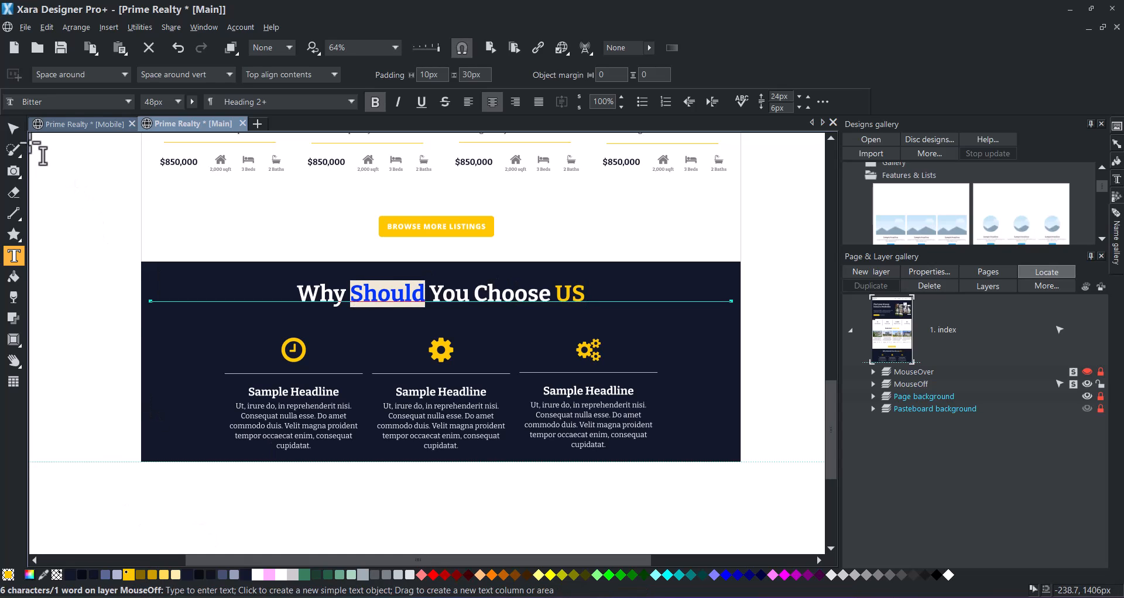
click(15, 130)
click(98, 388)
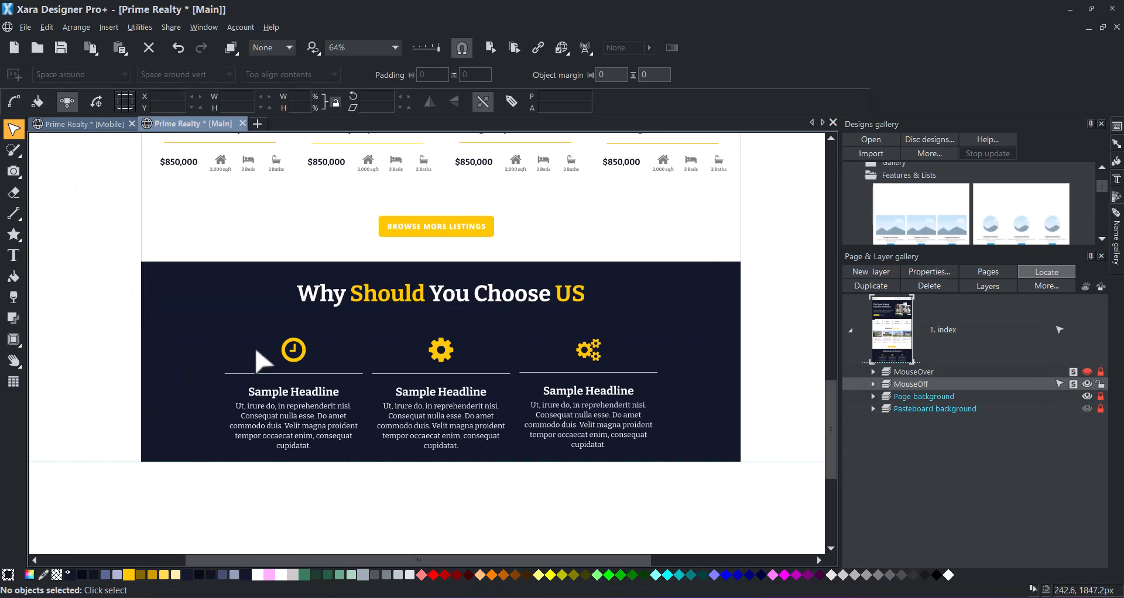
- Replace the clock icon with the location pin symbol, searching the symbol library for "pin"
click(292, 354)
right_click(293, 353)
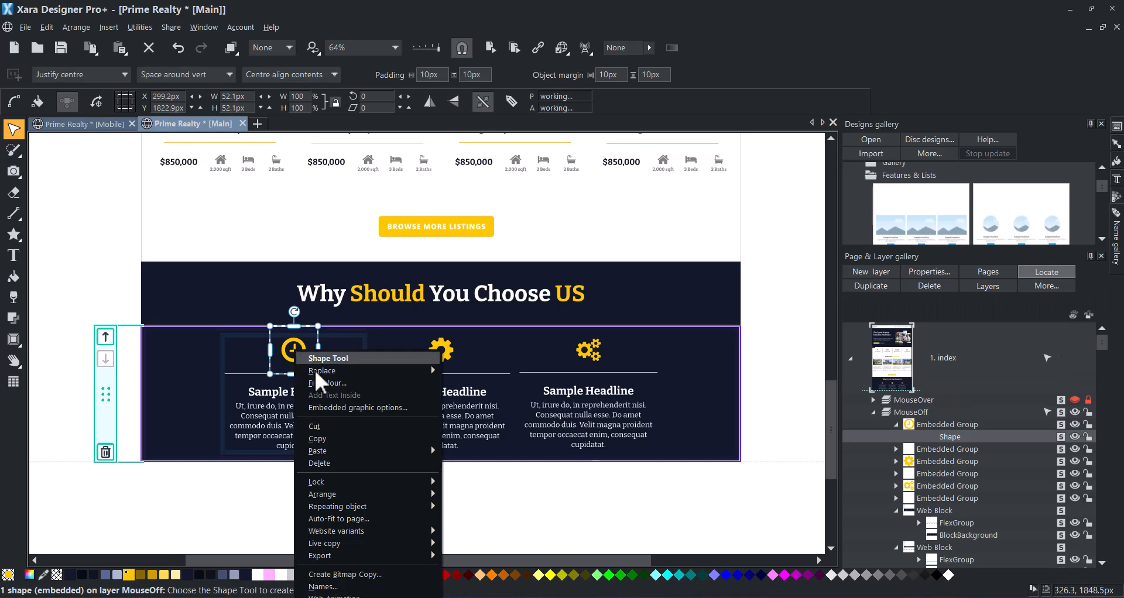
mouse_move(370, 373)
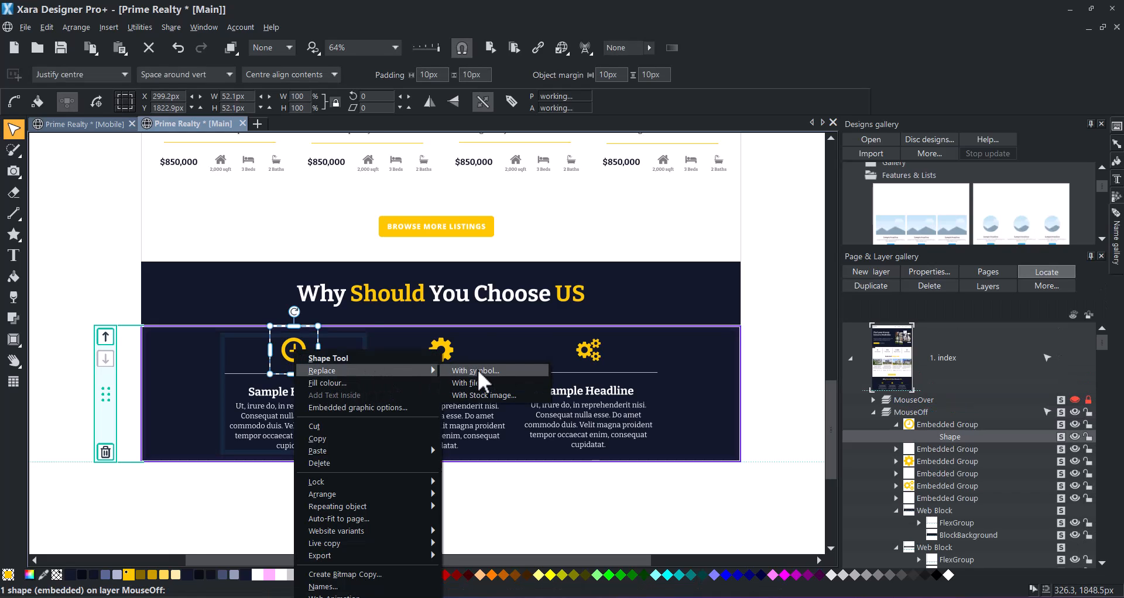
click(478, 370)
text(pin)
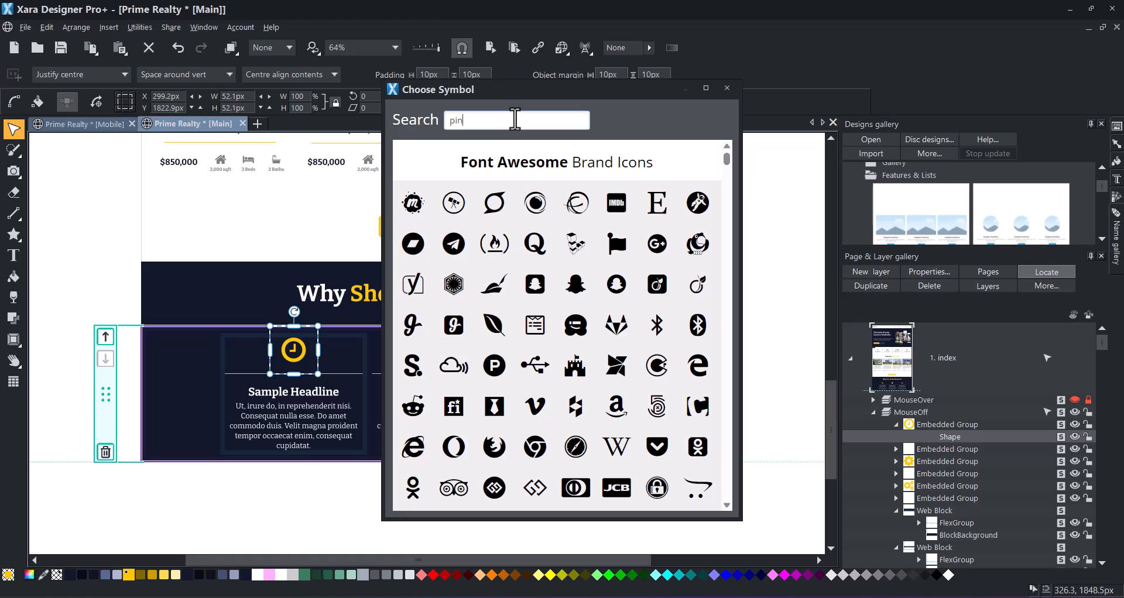
click(413, 202)
- Replace the gear icon in the middle column with the house symbol, searching for "house"
right_click(438, 351)
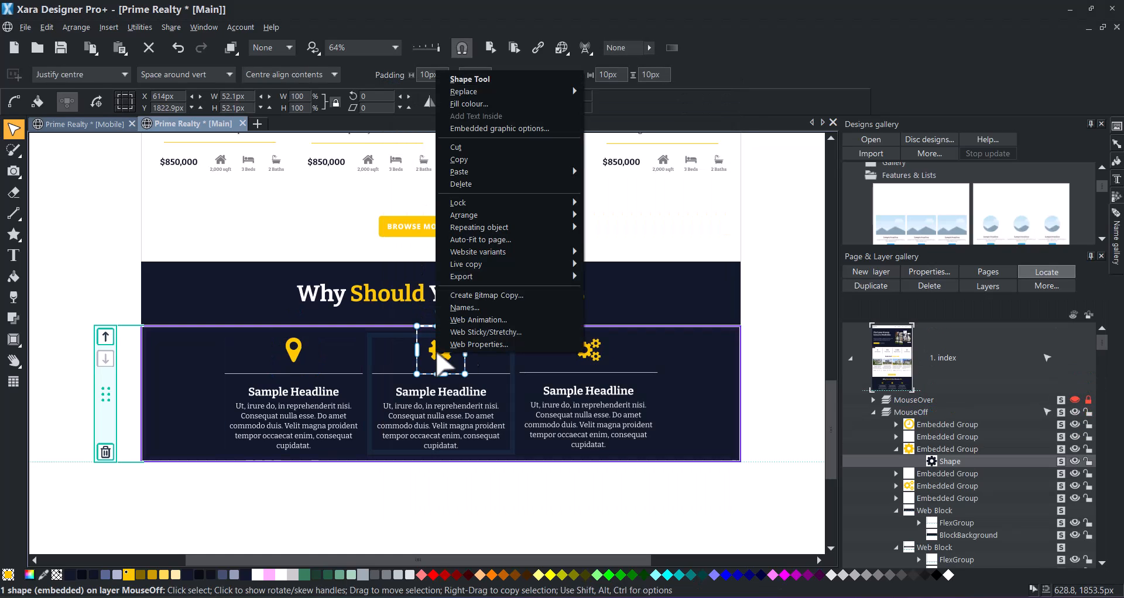
mouse_move(566, 93)
click(610, 114)
text(house)
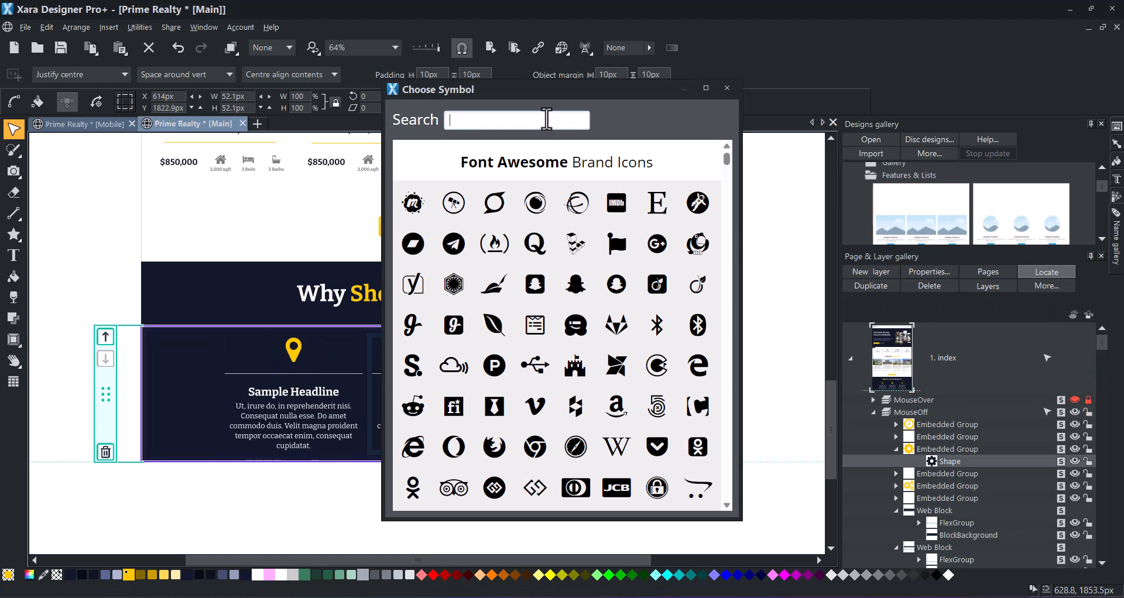
click(413, 203)
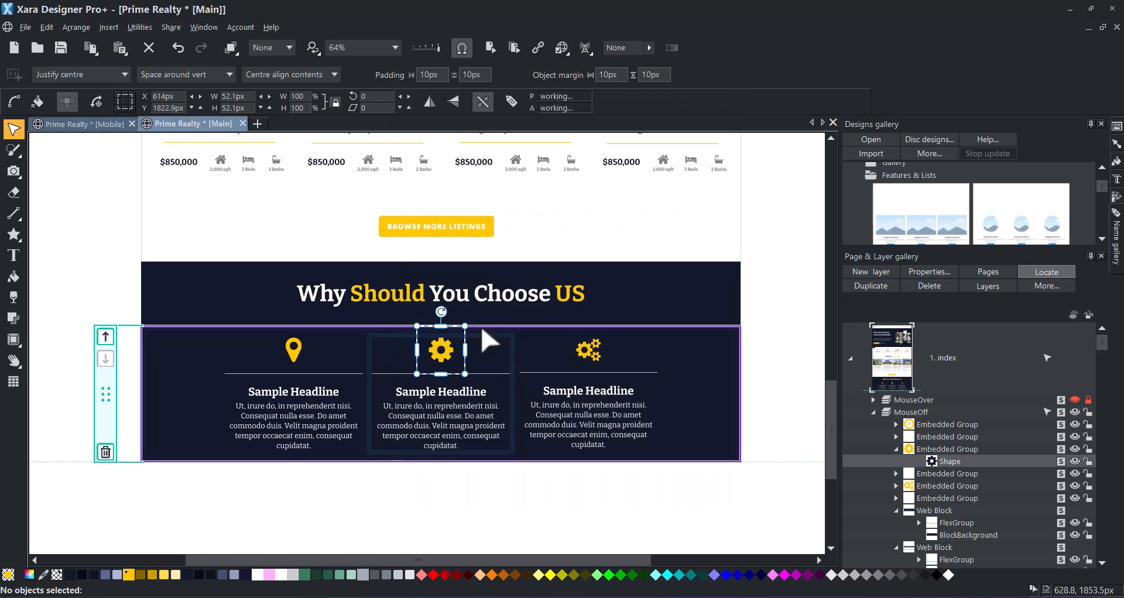
- Replace the double-gear icon in the third column with the group-of-people symbol, searching for "people"
click(588, 350)
right_click(590, 351)
mouse_move(691, 369)
click(790, 373)
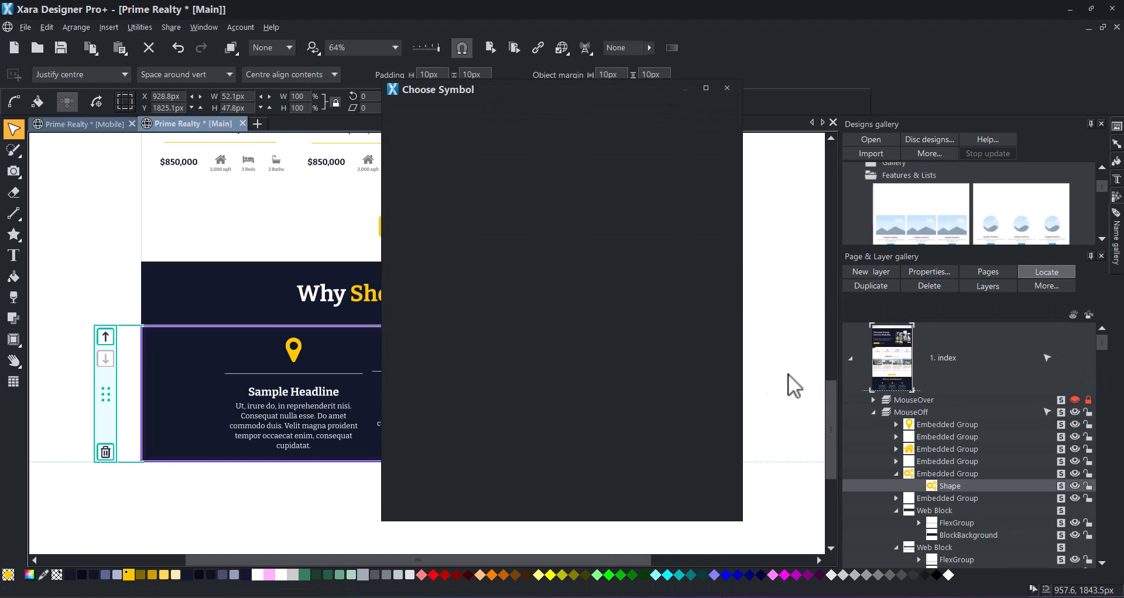
click(501, 120)
text(people)
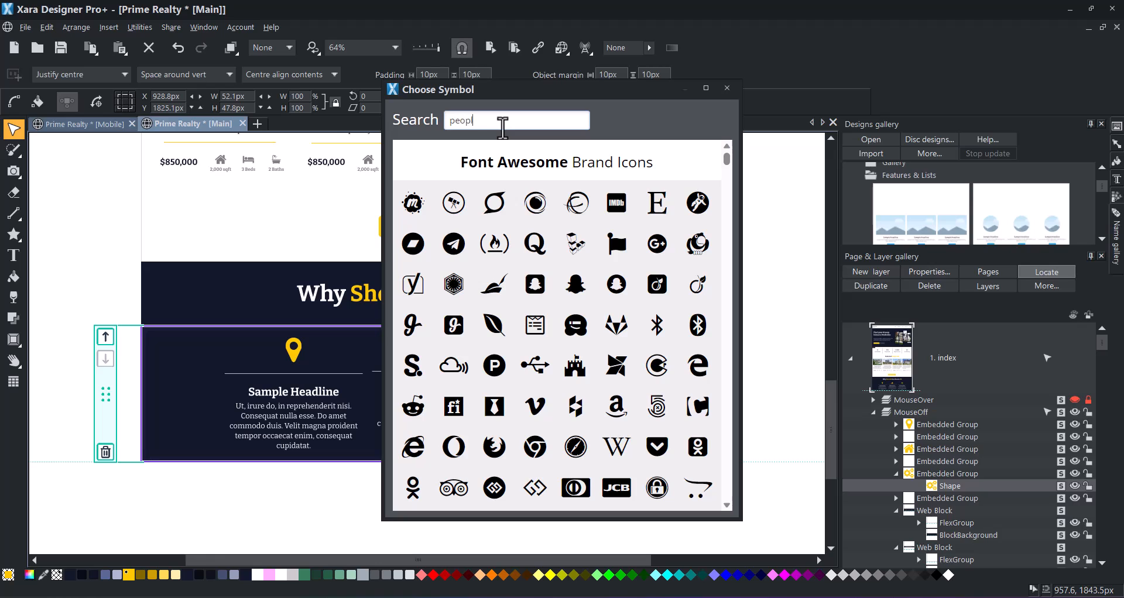
click(412, 202)
- Replace the headline under the pin icon with "Local Expertise", pasted as unformatted text
click(14, 255)
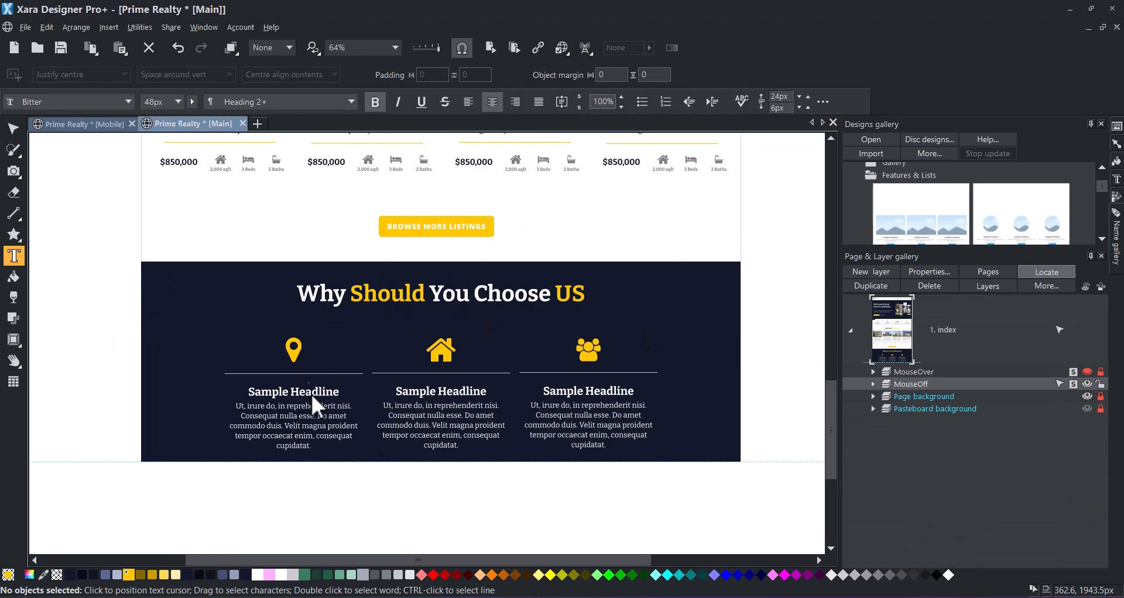
click(312, 391)
drag(285, 388, 240, 388)
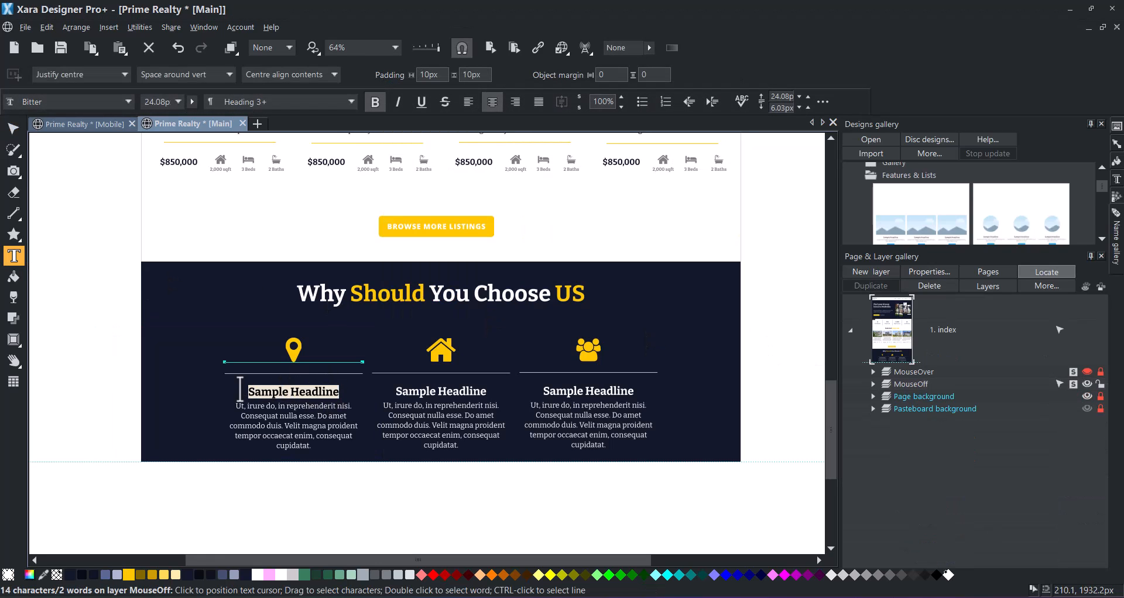
key(ctrl+shift+v)
double_click(536, 307)
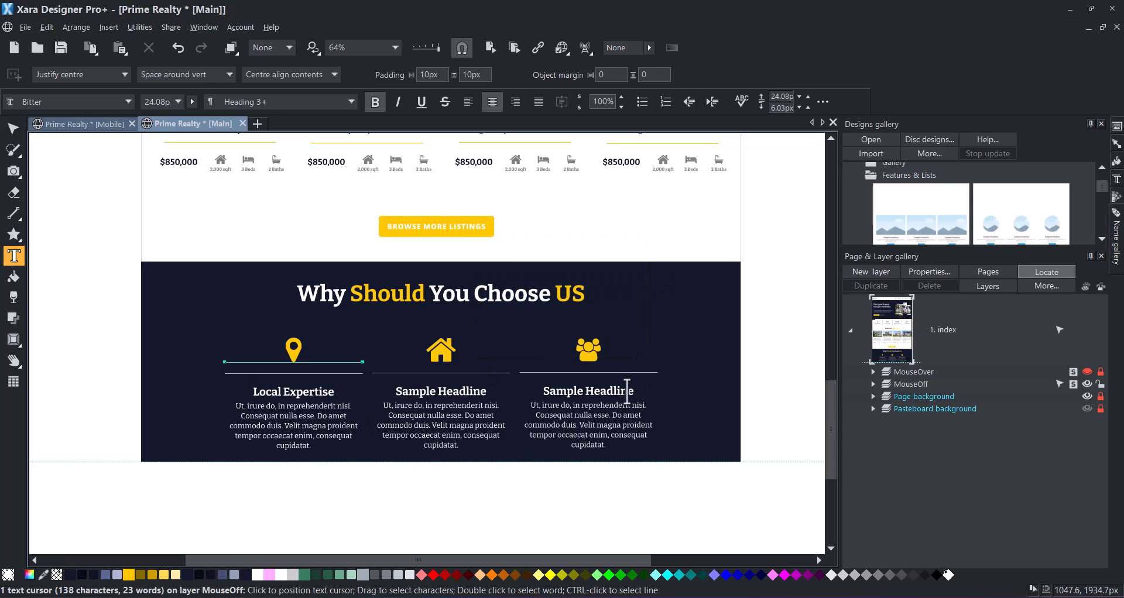
- Replace the third column's headline with "Proven Results" and the middle column's with "Property Portfolio", pasting both as unformatted text
key(ctrl+shift+v)
click(609, 273)
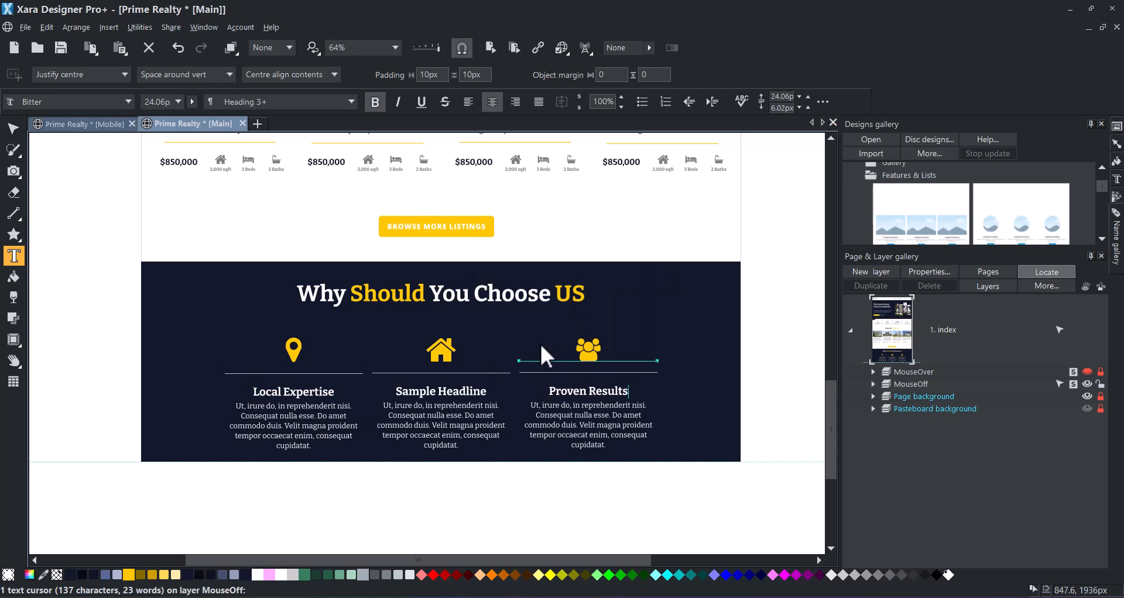
drag(485, 391, 393, 391)
key(ctrl+shift+v)
click(609, 274)
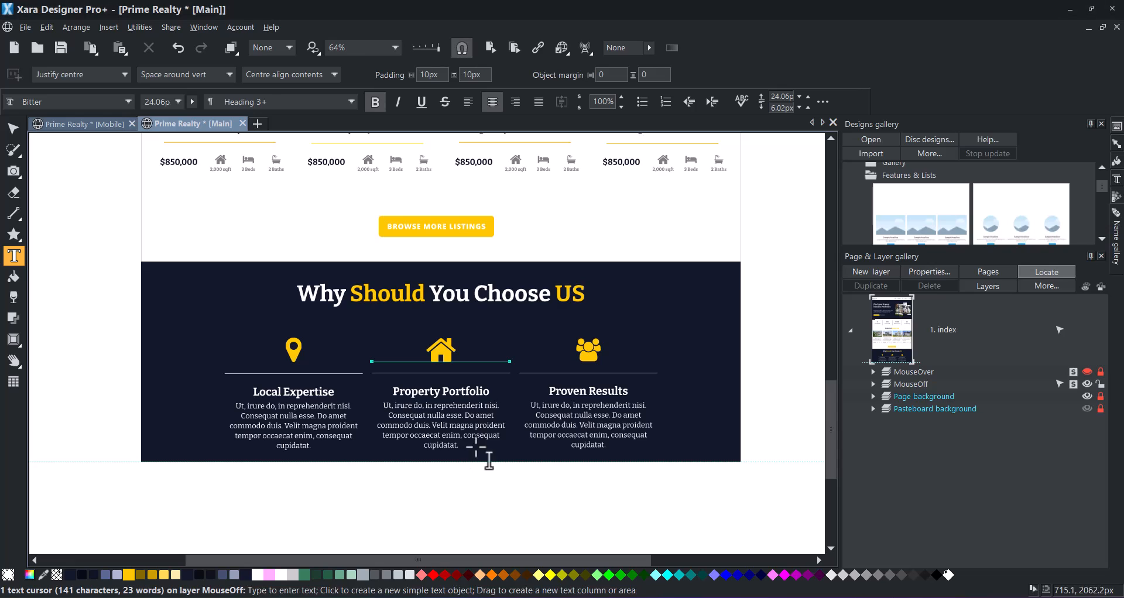
- Paste unformatted descriptions under the two headlines: "Immerse yourself in a diverse range…" for Property Portfolio and "Experience a seamless journey…" for Proven Results
drag(489, 452, 377, 403)
key(ctrl+shift+v)
double_click(567, 296)
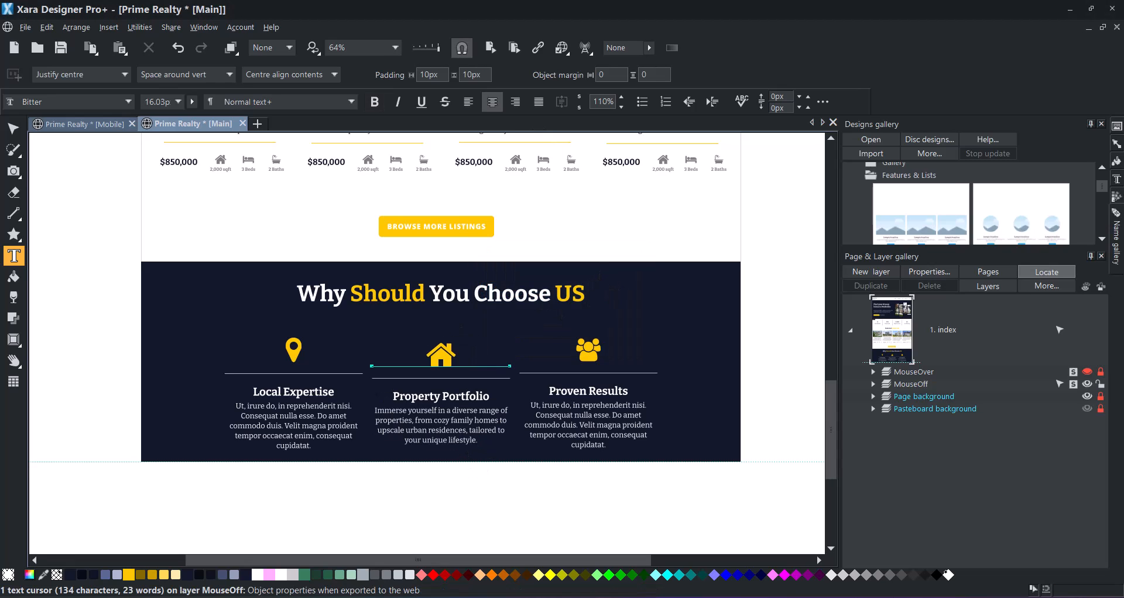
key(ctrl+a)
key(ctrl+shift+v)
click(614, 281)
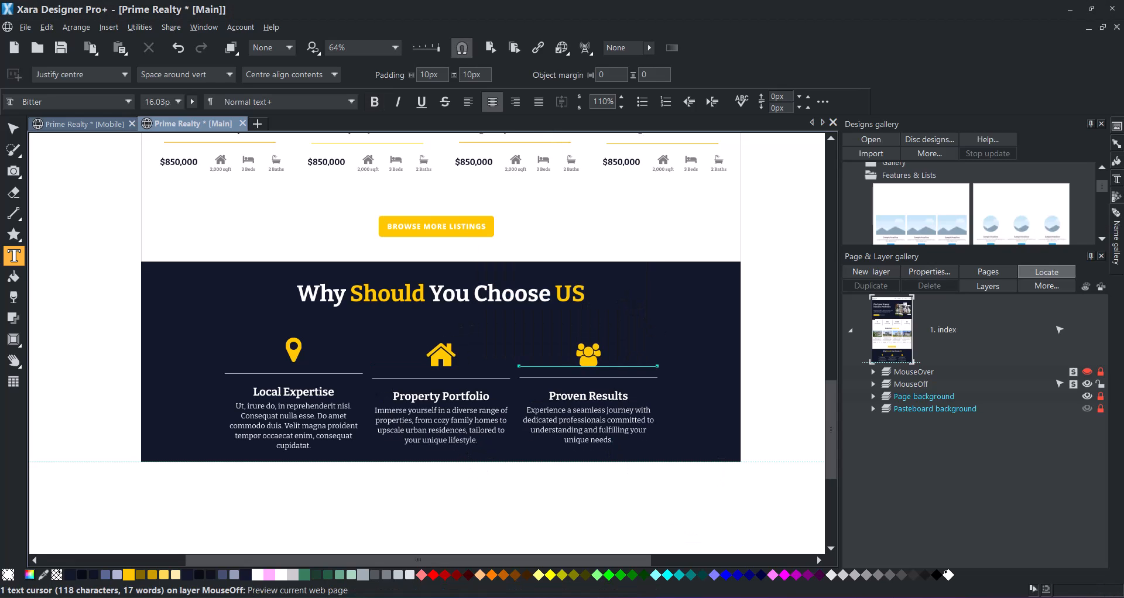
- Replace the Local Expertise description with the unformatted text beginning "Our team's in-depth knowledge of Nashville" and save the website
click(277, 412)
key(ctrl+a)
key(ctrl+shift+v)
click(510, 297)
click(617, 277)
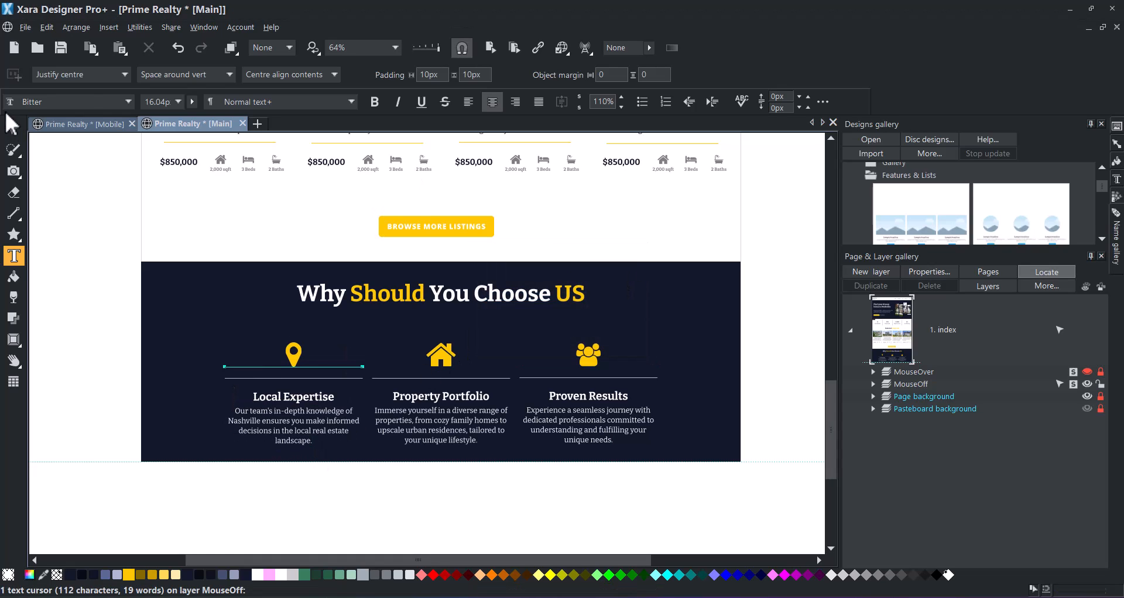
click(14, 128)
key(ctrl+z)
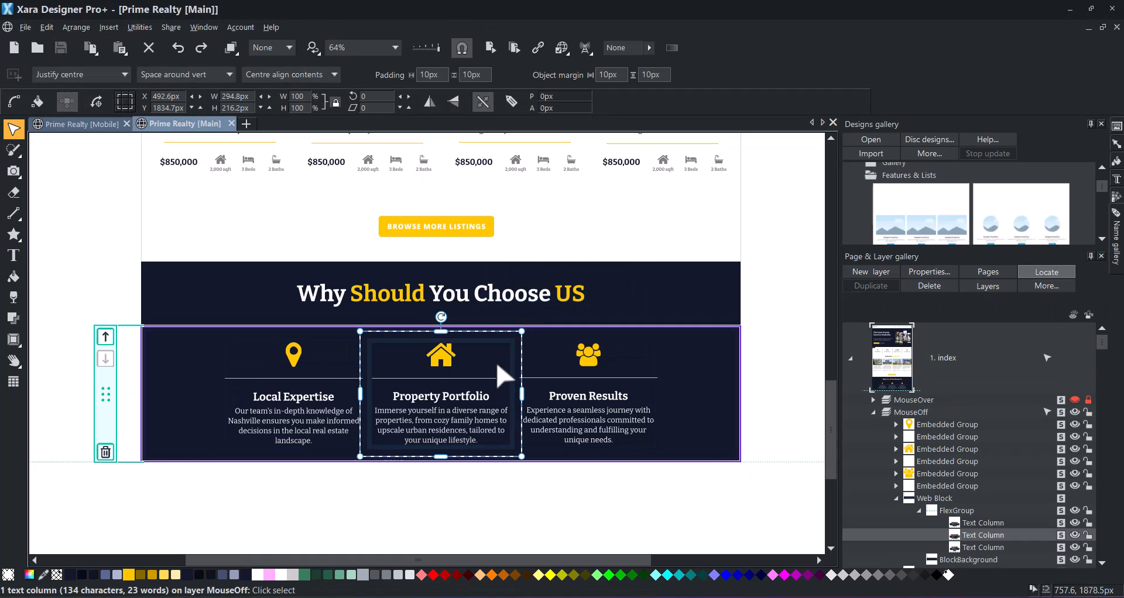
drag(463, 423, 493, 419)
drag(653, 415, 436, 430)
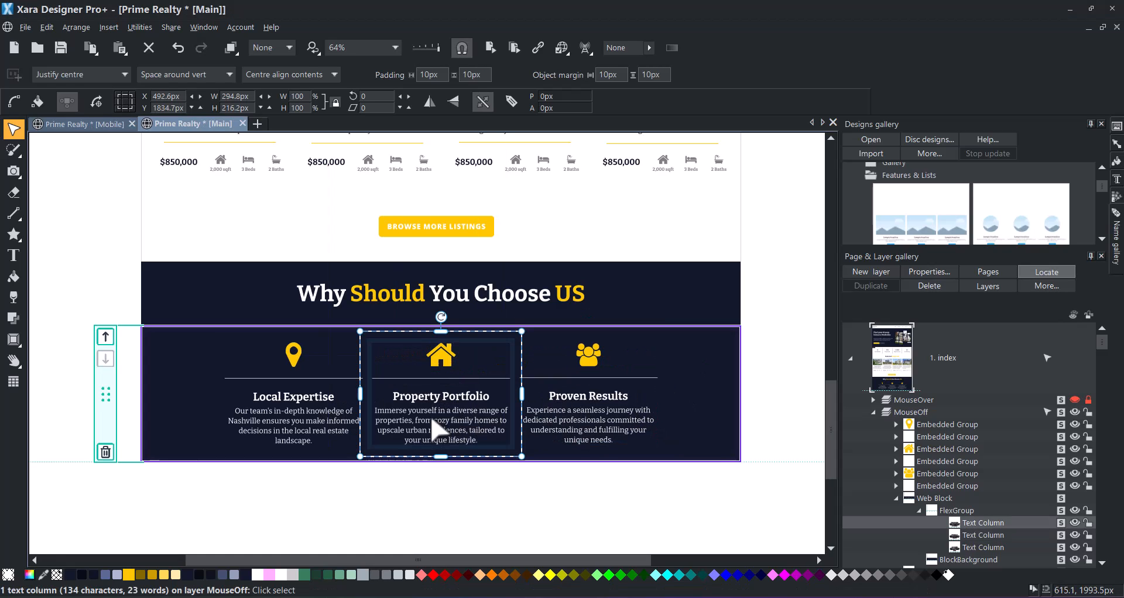
click(758, 383)
- Enlarge the Designs gallery and insert the "1. Overlap (1c)" web block below the Why Should You Choose US section
scroll(764, 370, down, 3)
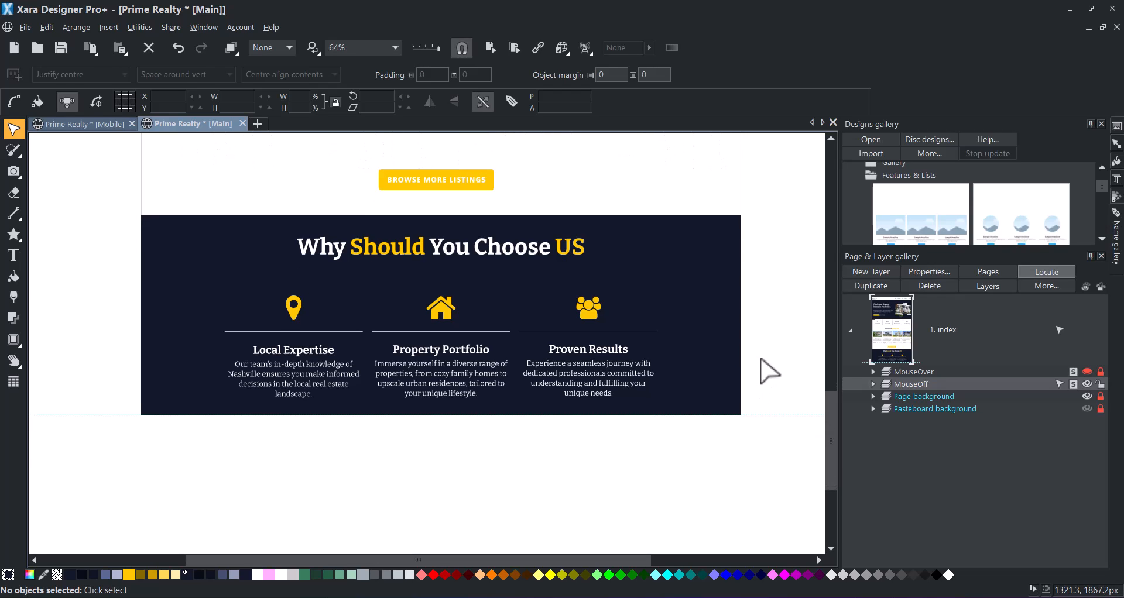
drag(1001, 296, 1006, 409)
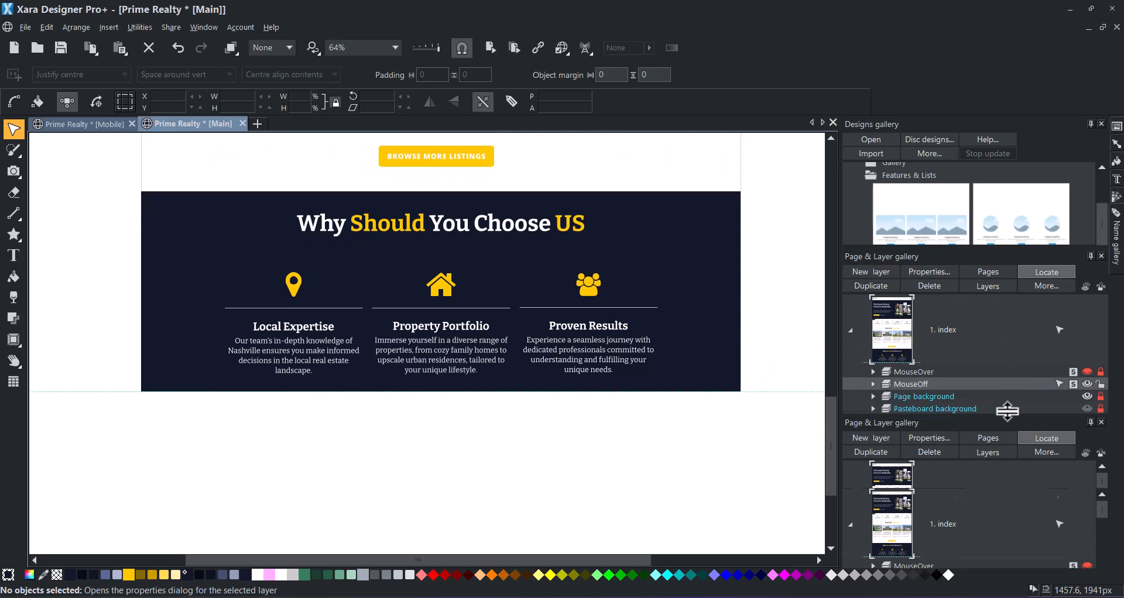
drag(1100, 235, 1101, 219)
click(875, 267)
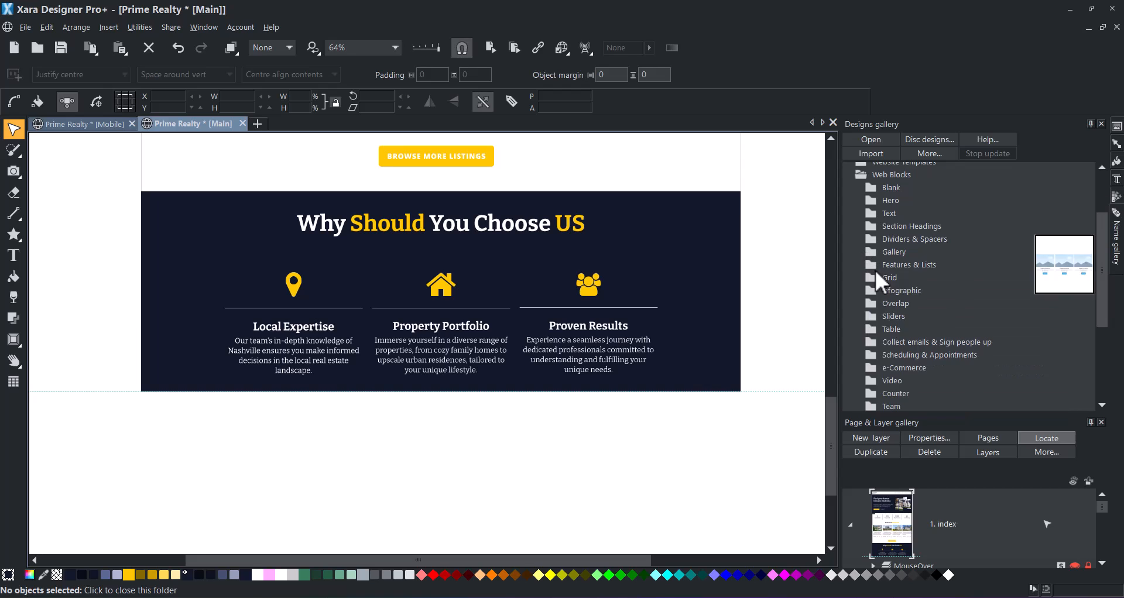
click(872, 303)
double_click(901, 275)
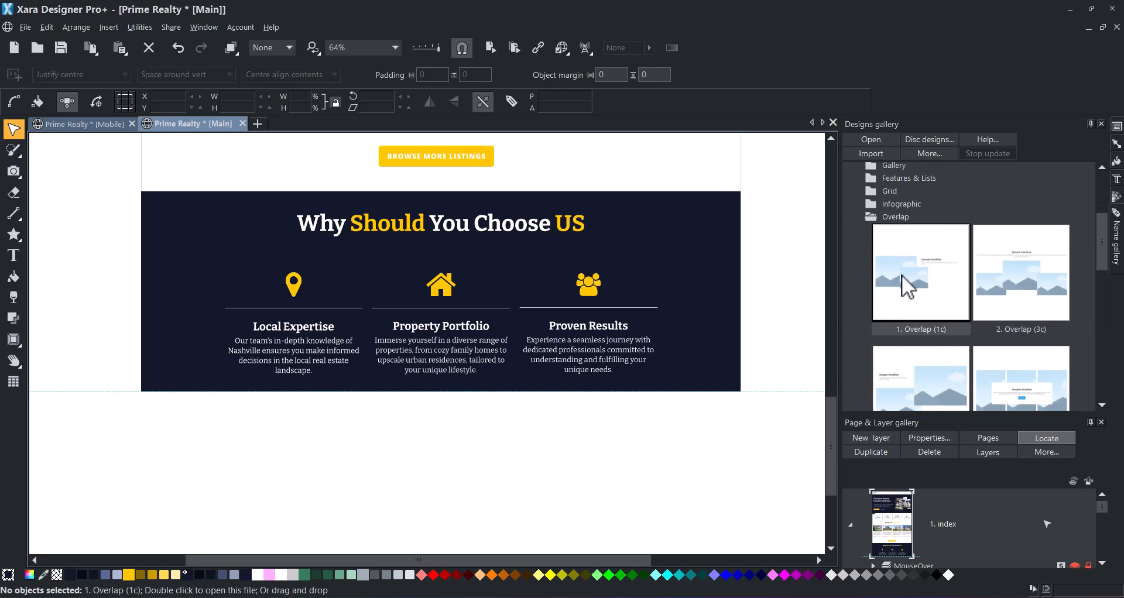
click(813, 305)
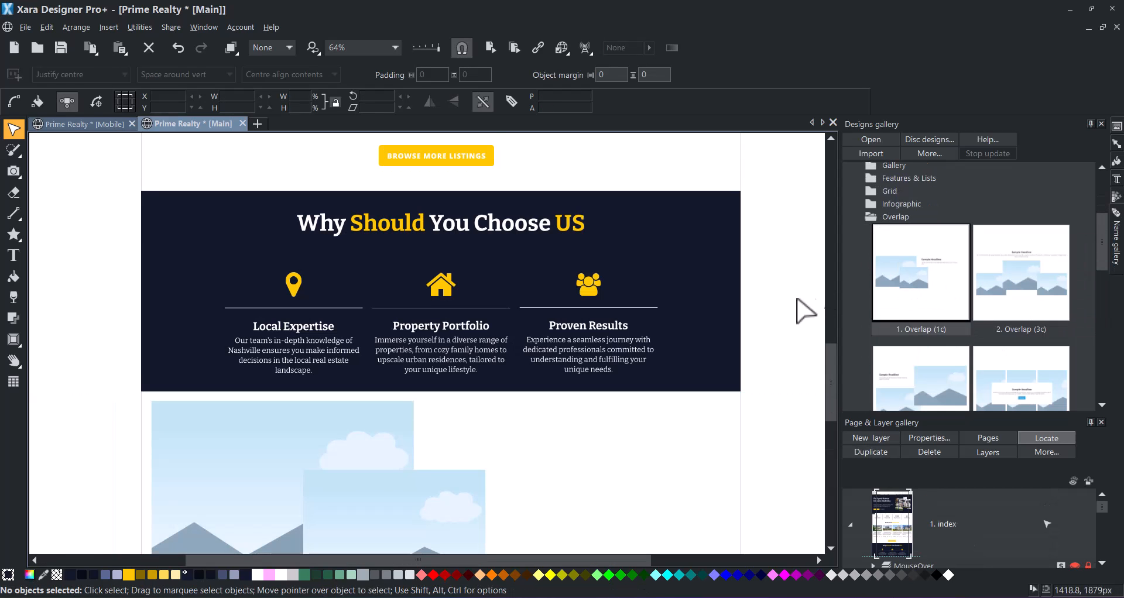
scroll(789, 319, down, 5)
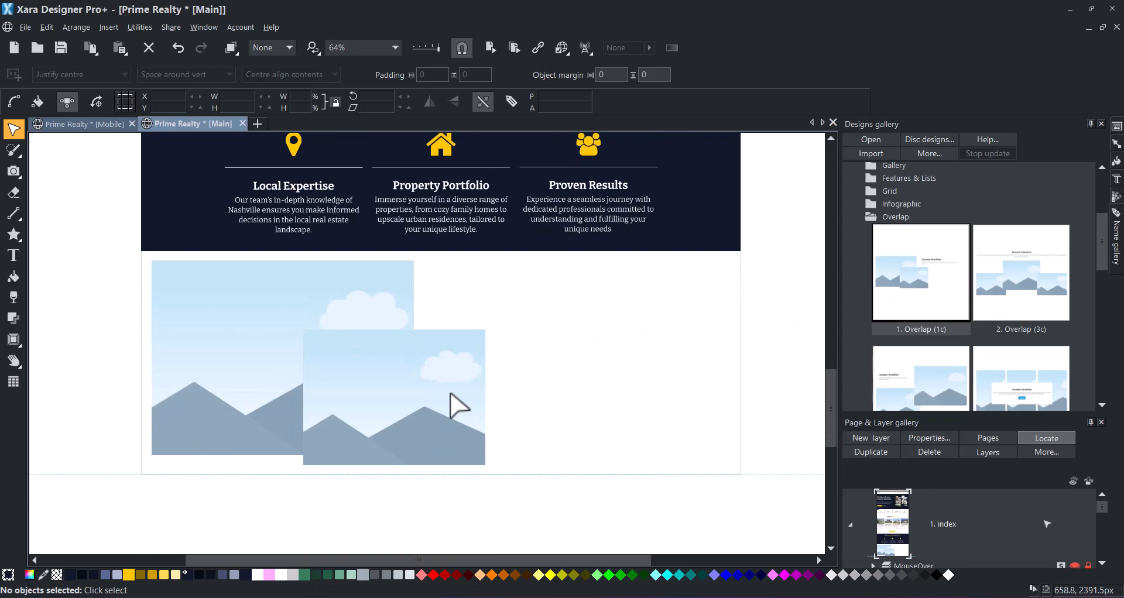
- Delete the smaller front placeholder image from the overlap block and move the large one onto the pasteboard beside the page
click(450, 394)
key(Delete)
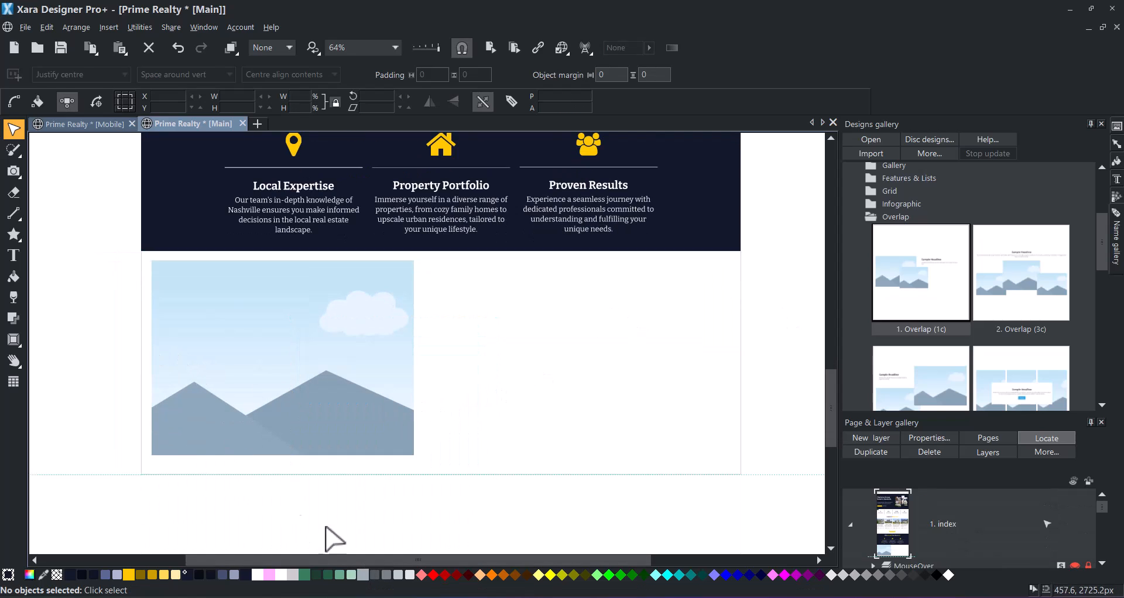
scroll(105, 381, down, 2)
drag(143, 368, 351, 376)
key(F2)
click(501, 386)
drag(509, 369, 244, 328)
click(314, 346)
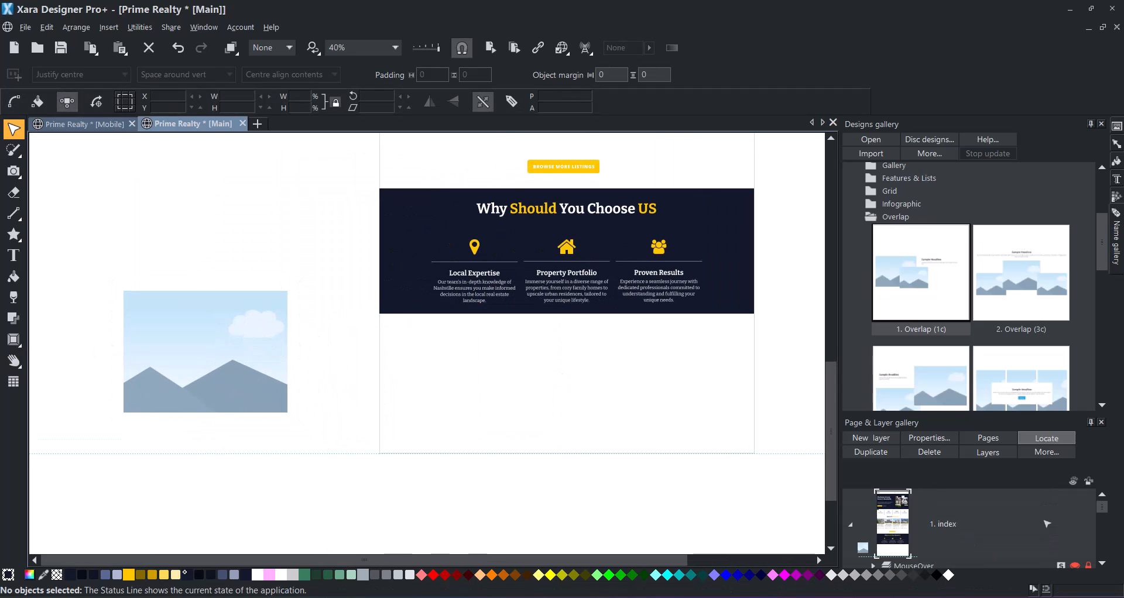
- Replace the placeholder image on the pasteboard with the "Seller Couple" picture from the Real Estate Website folder
key(alt+Tab)
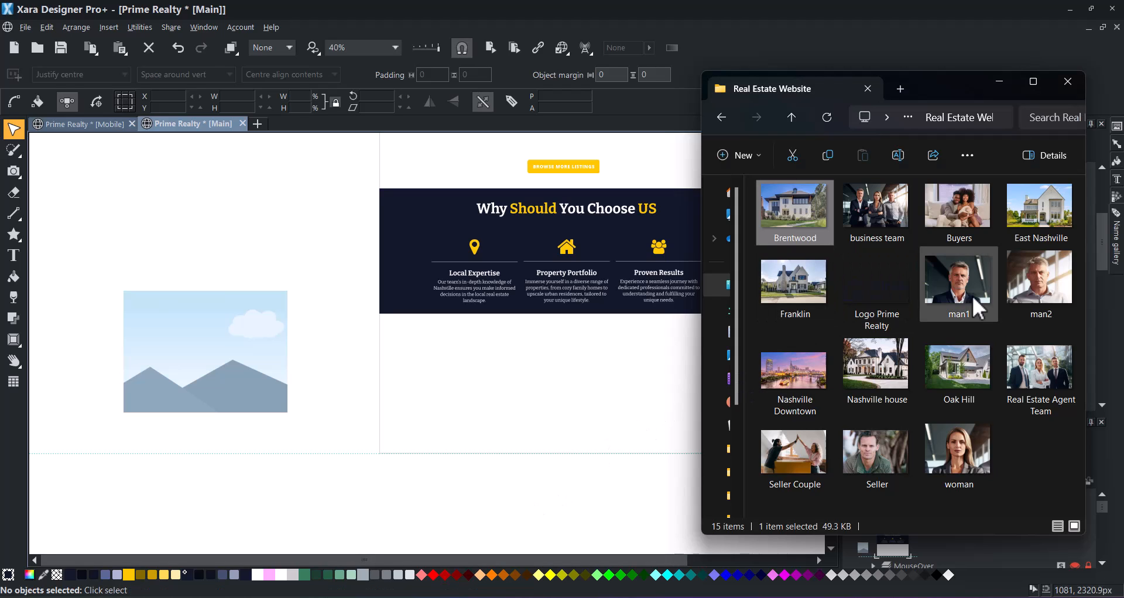
drag(795, 459, 231, 334)
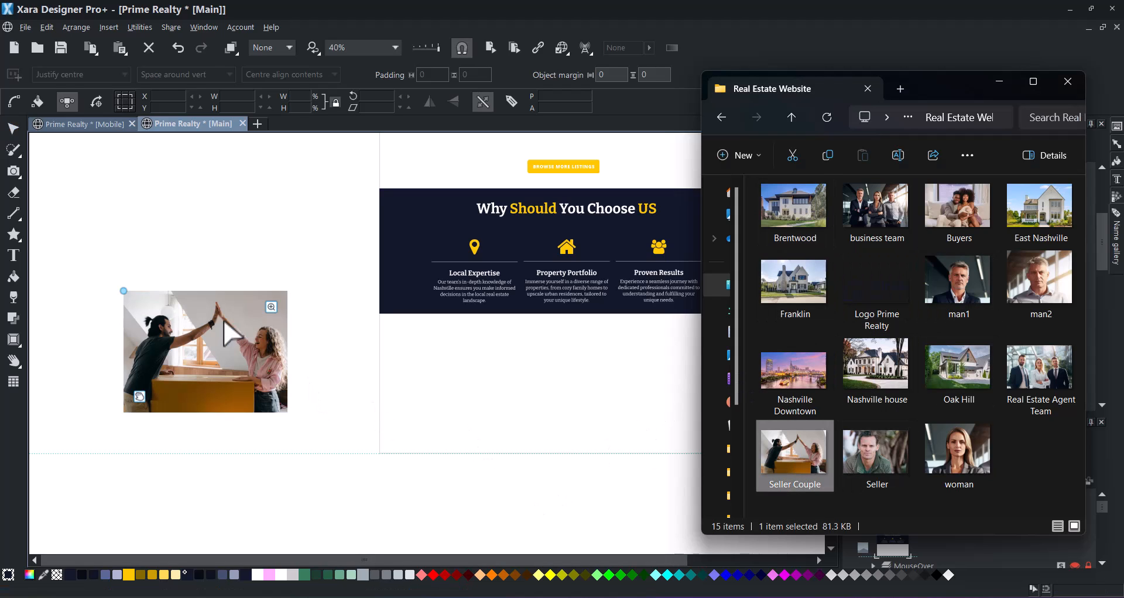
click(999, 82)
- Draw a rectangle about 560 × 416 px covering the couple photo and fill it with the theme yellow
click(13, 235)
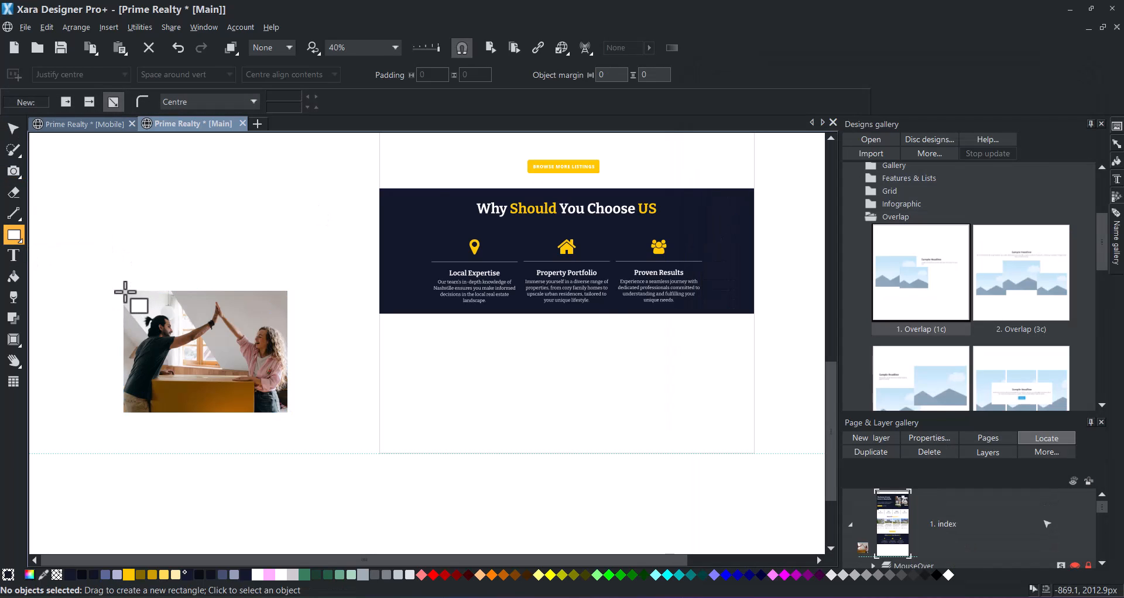
mouse_move(201, 341)
mouse_down()
mouse_move(296, 422)
mouse_move(298, 394)
mouse_up()
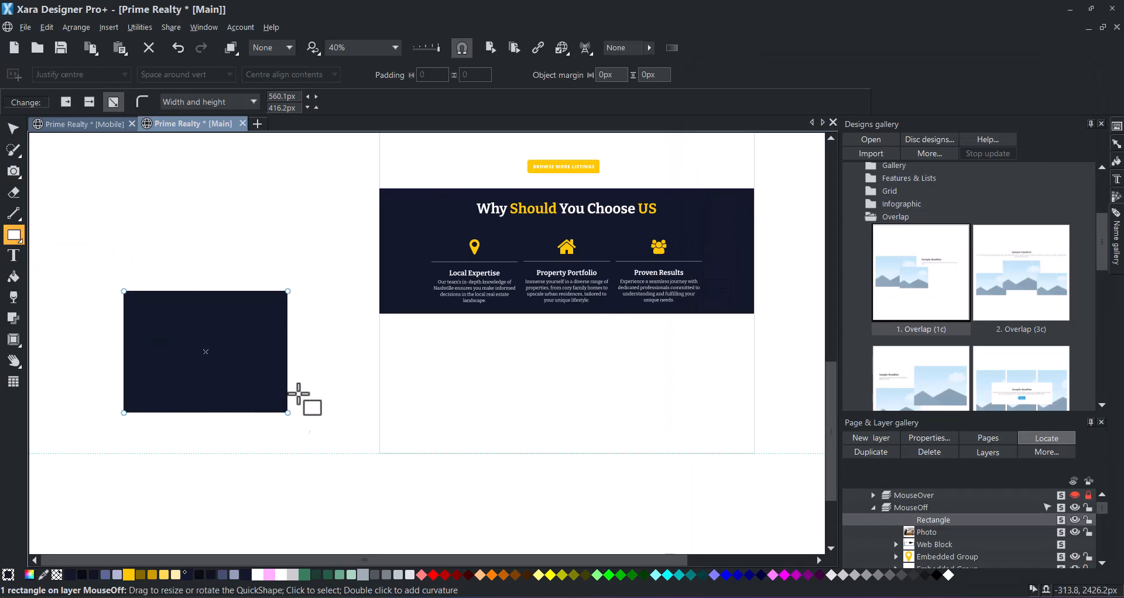
click(130, 576)
- Send the yellow rectangle to the back and offset it so it shows along the photo's right and bottom edges
click(13, 127)
mouse_move(226, 356)
mouse_down()
mouse_move(249, 374)
mouse_move(236, 361)
mouse_up()
right_click(241, 347)
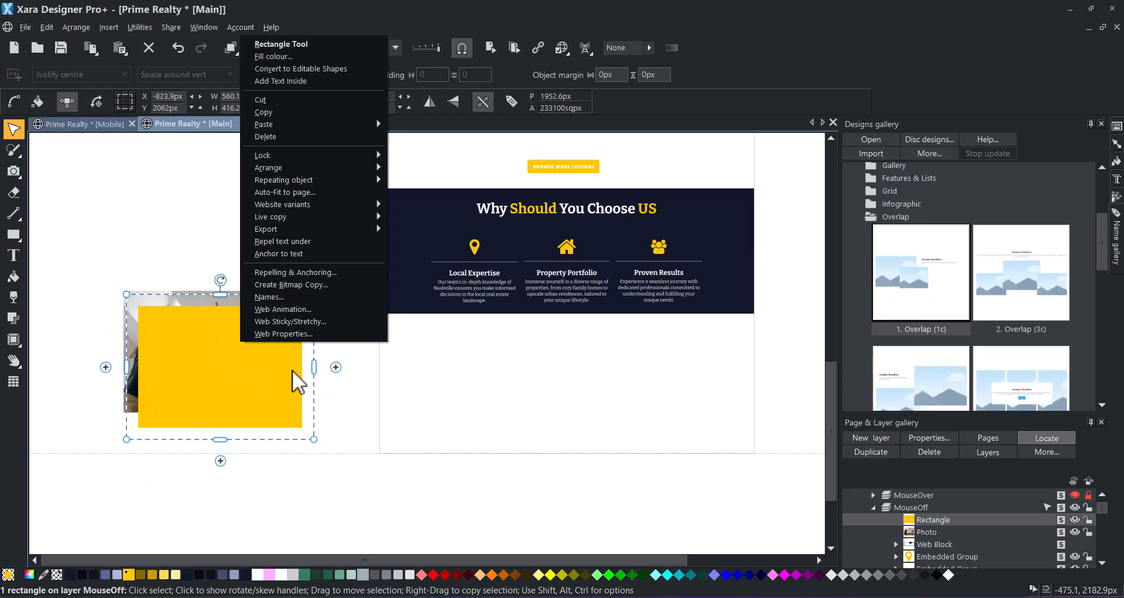
mouse_move(361, 167)
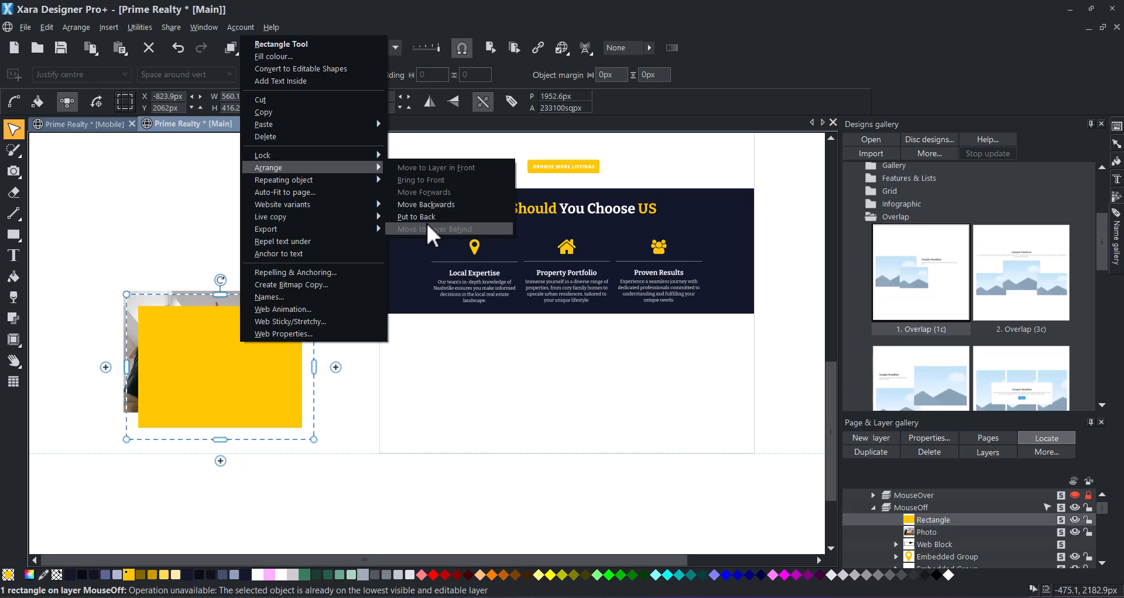
click(429, 224)
click(320, 244)
drag(251, 366, 259, 374)
- Group the photo with its yellow rectangle and place the group in the empty web block's left half, scaled to about 89%
click(304, 426)
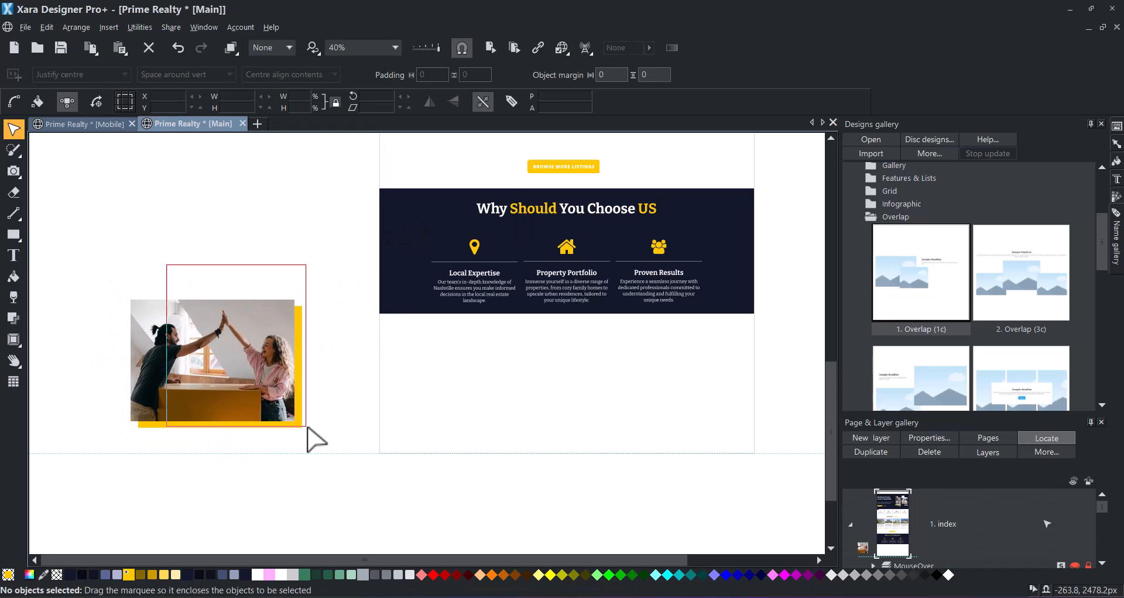
click(302, 426)
key(ctrl+g)
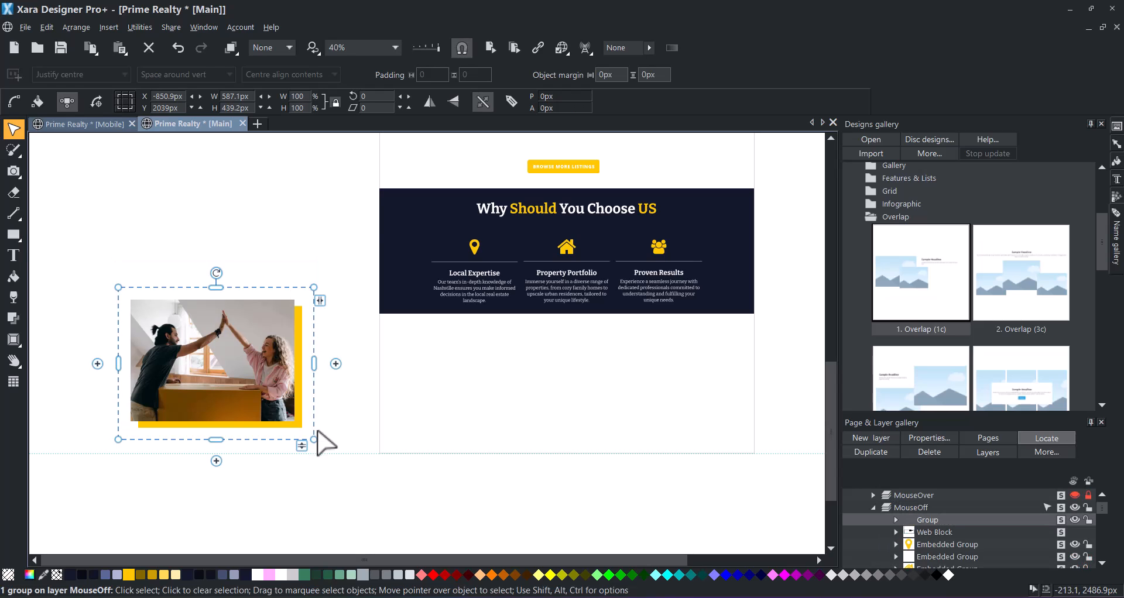
drag(240, 363, 536, 395)
drag(570, 459, 556, 447)
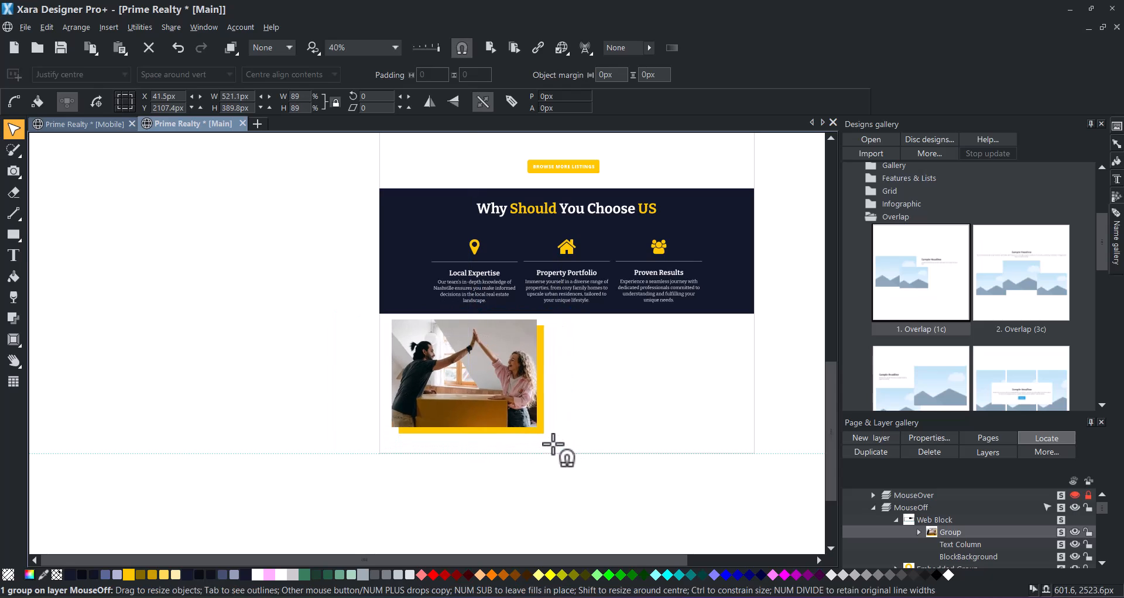
click(314, 279)
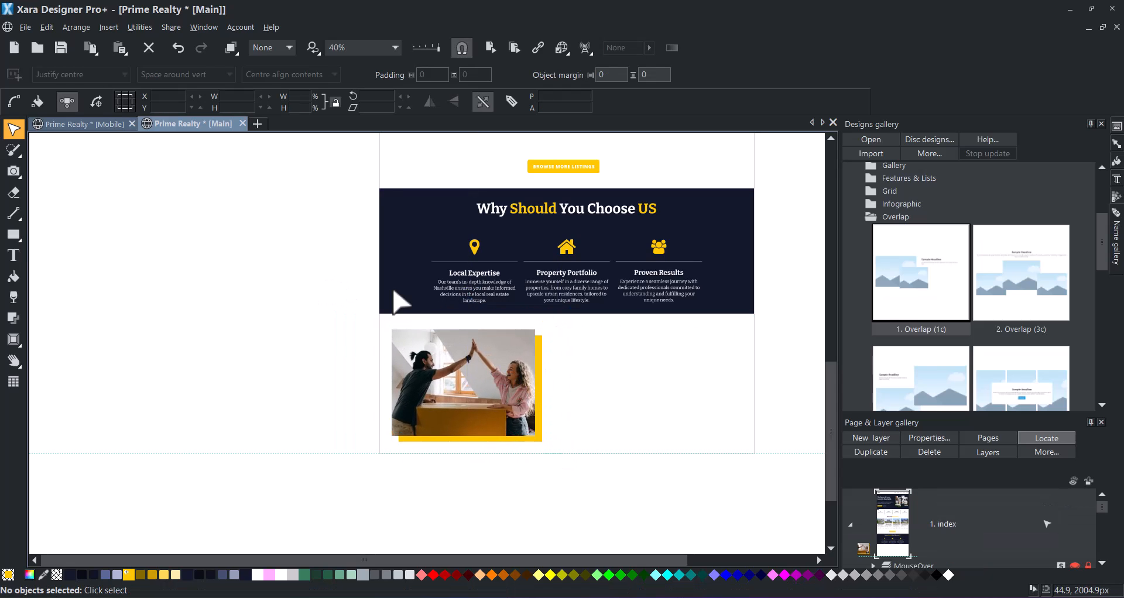
- Copy the Featured Properties heading into the new block, narrow it to about 538 px and place it beside the couple photo
scroll(368, 292, up, 10)
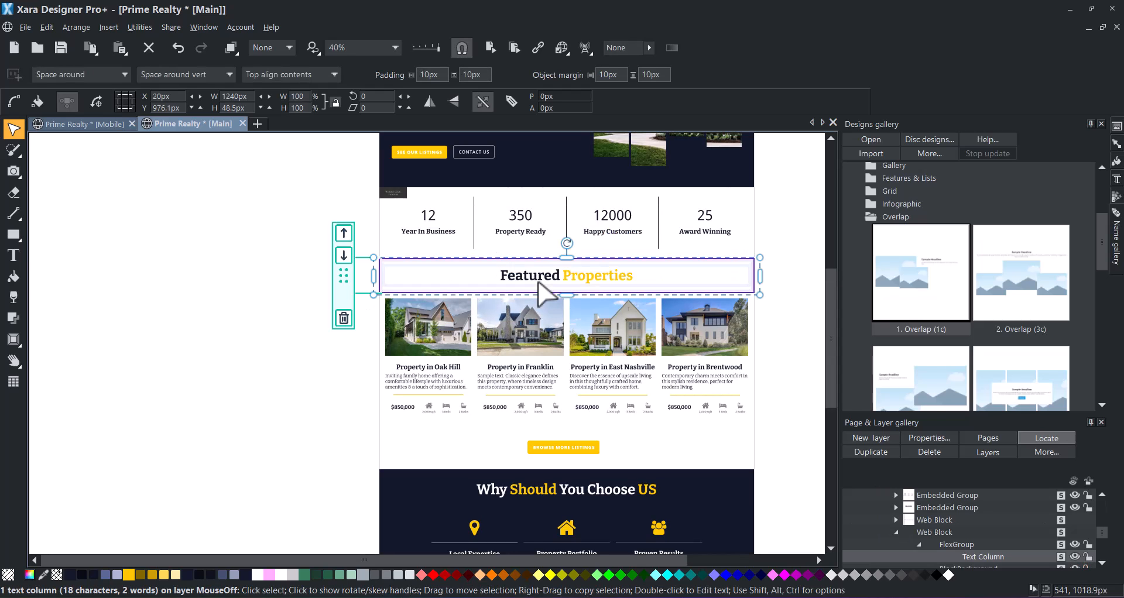
scroll(407, 382, down, 3)
scroll(406, 381, down, 10)
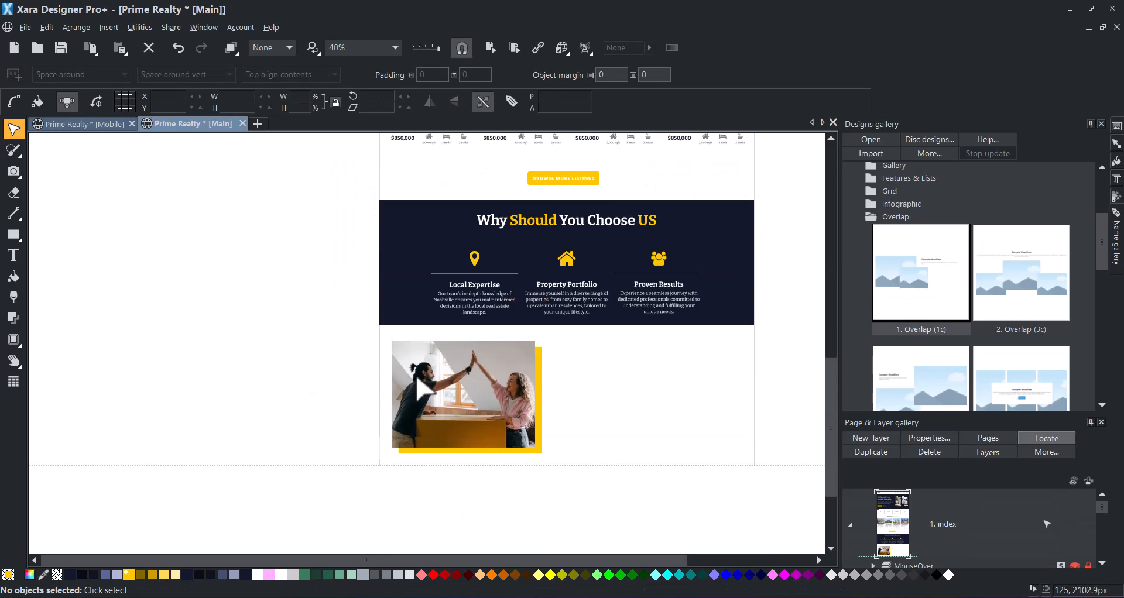
key(ctrl+v)
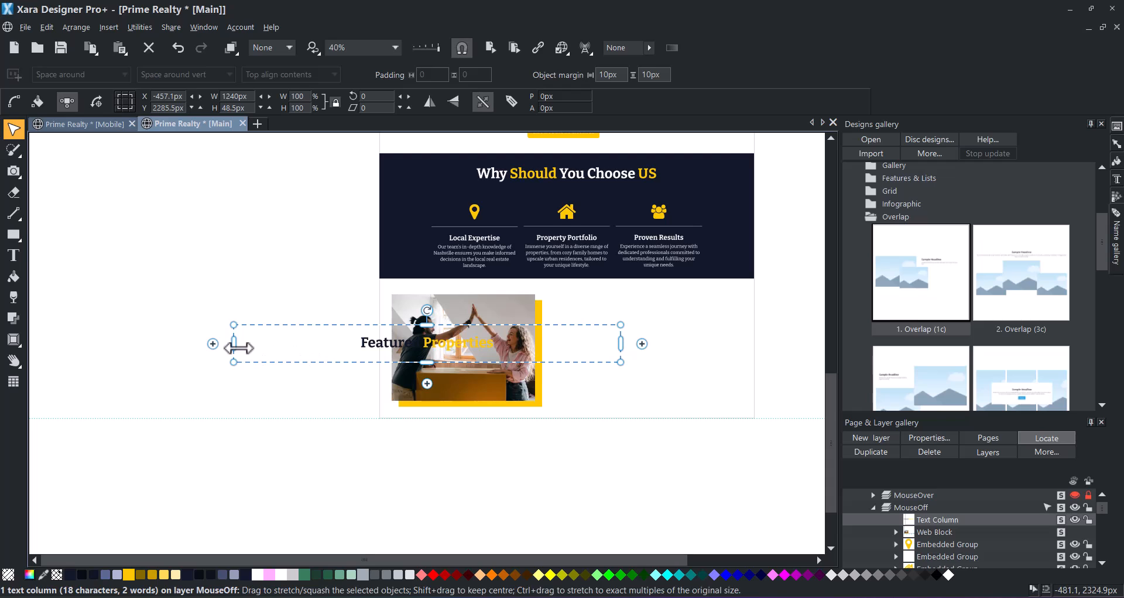
drag(239, 347, 367, 333)
drag(531, 344, 524, 344)
drag(594, 346, 730, 314)
scroll(744, 329, up, 2)
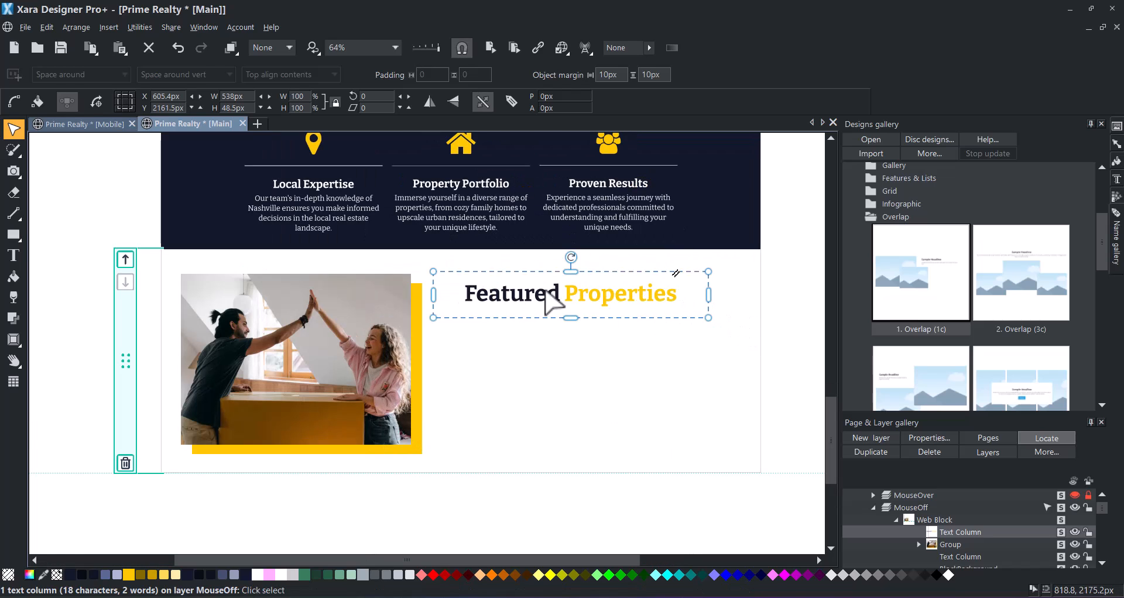
- Change the copied heading to "Looking to Sell Your Property?" with "Sell Your Property" in yellow and the question mark in dark navy
click(563, 294)
drag(561, 294, 457, 291)
text(Looking to Sell Your Property?)
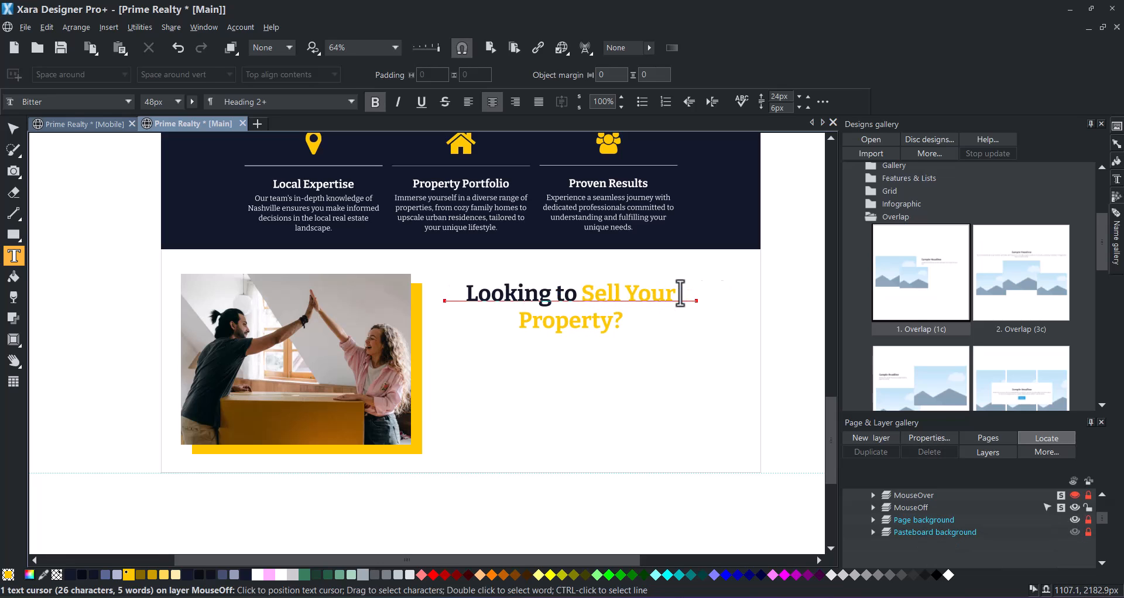
double_click(618, 317)
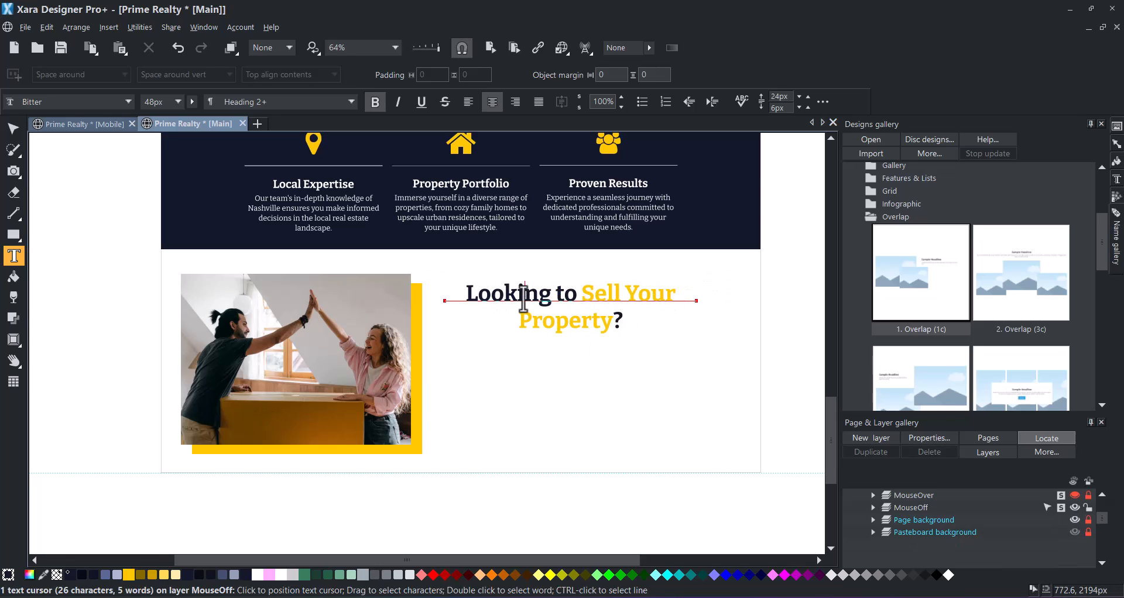
- Left-align the whole "Looking to Sell Your Property?" heading and deselect it
key(ctrl+a)
click(468, 102)
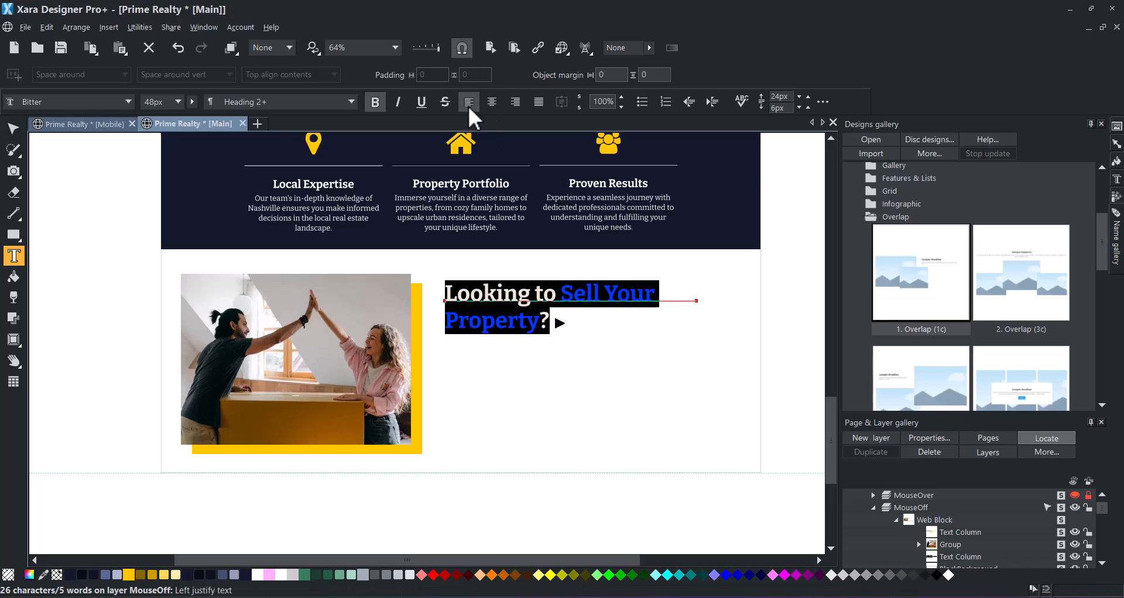
click(13, 129)
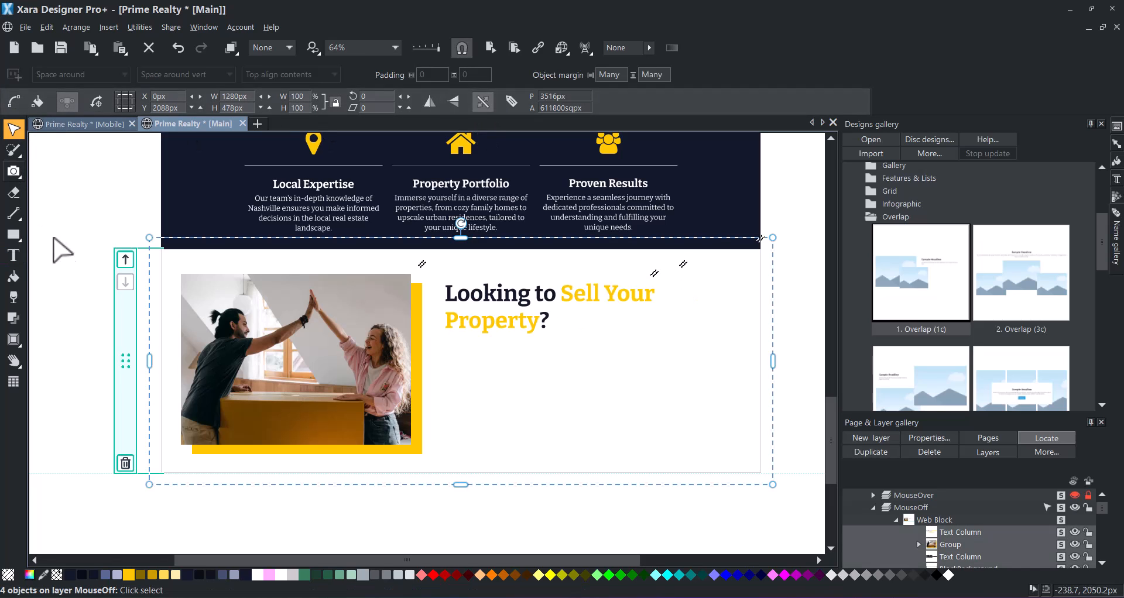
click(78, 296)
- Copy the "Welcome to Prime Realty" paragraph from the hero section and paste it as a text column over the sell-property block
scroll(771, 263, up, 10)
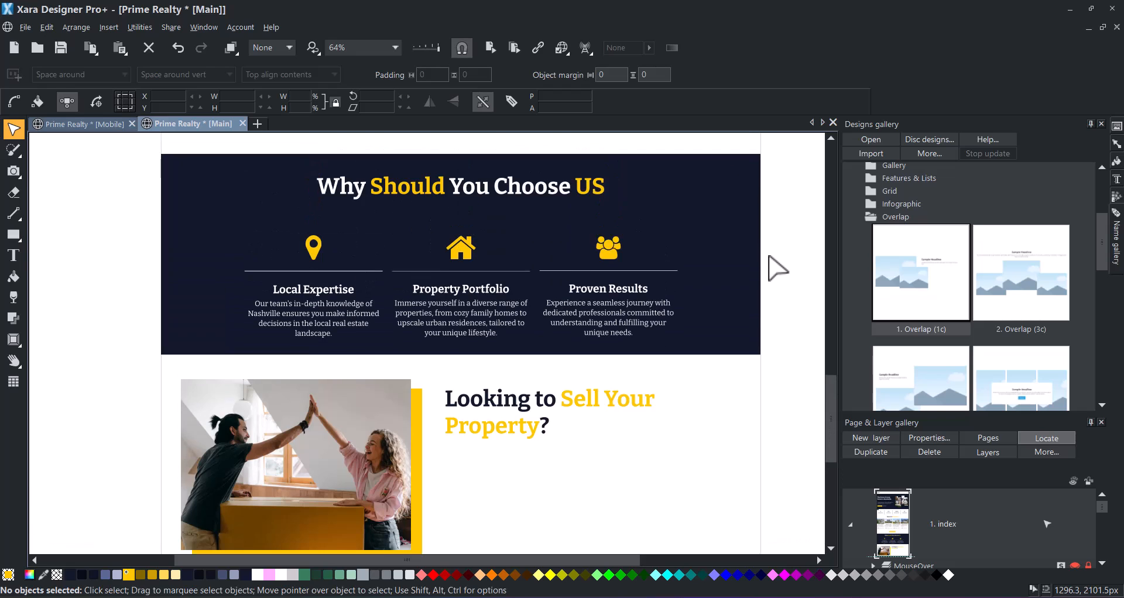
scroll(738, 269, up, 5)
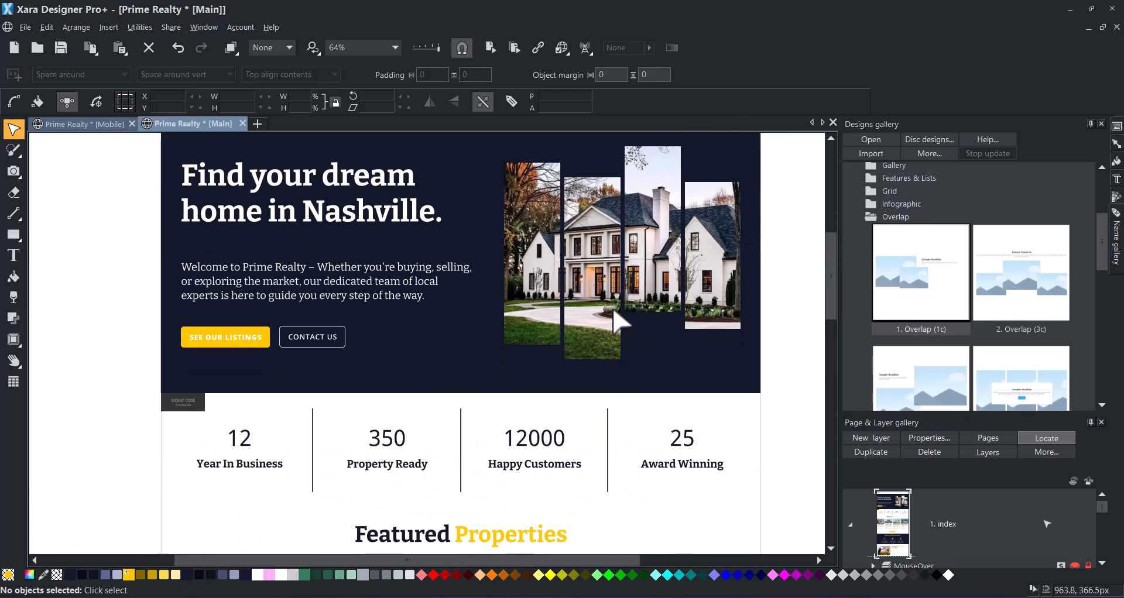
click(381, 283)
click(382, 283)
click(13, 255)
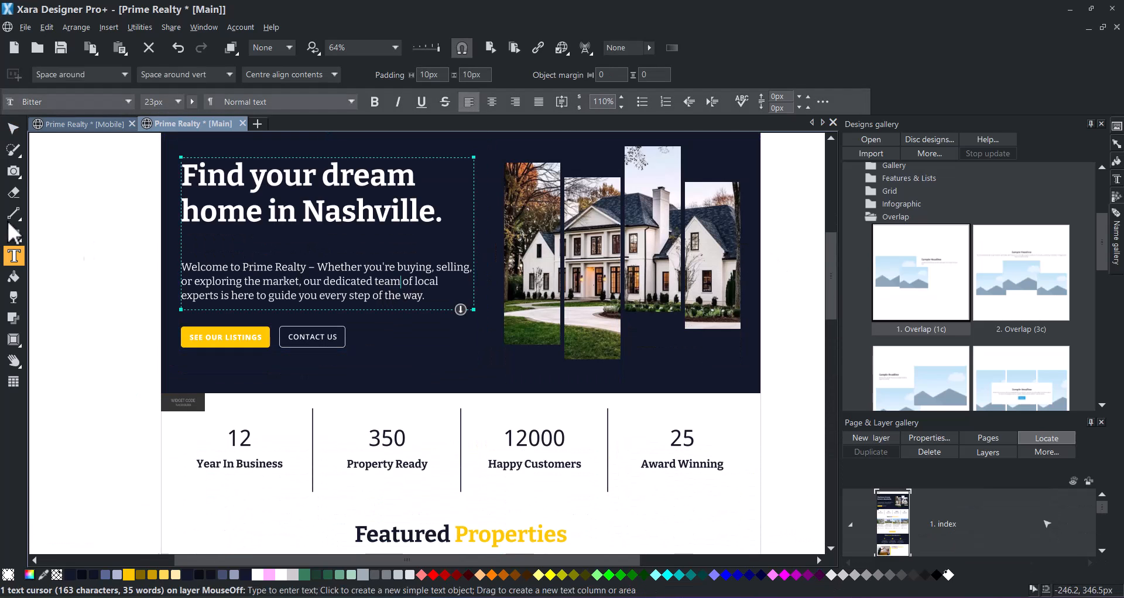
drag(182, 268, 427, 297)
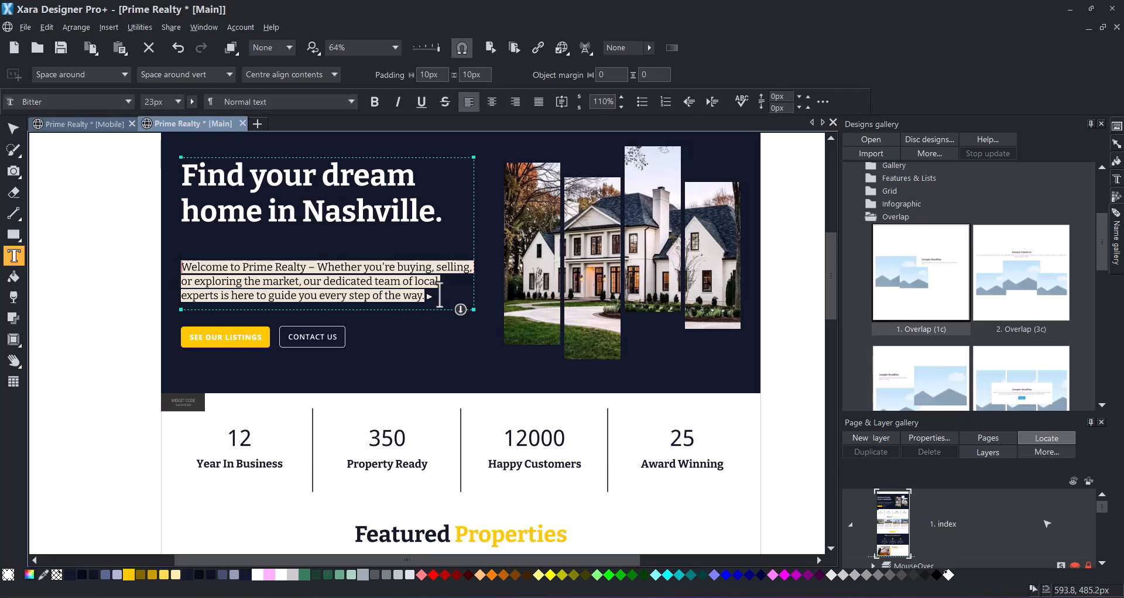
click(13, 129)
click(123, 237)
click(85, 258)
scroll(88, 269, down, 15)
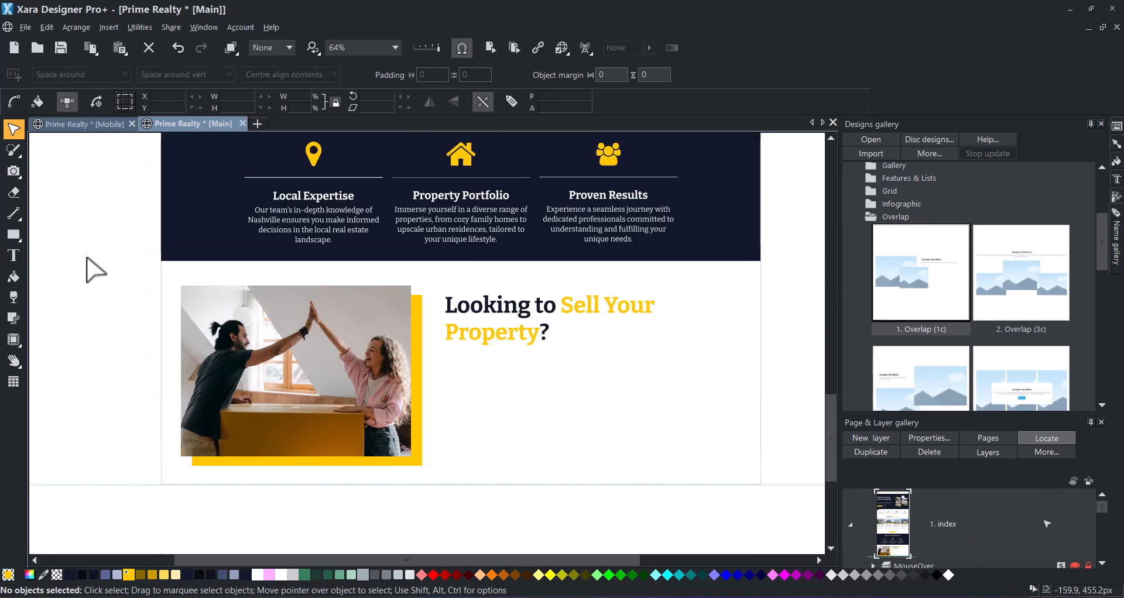
scroll(92, 267, down, 3)
scroll(117, 269, up, 1)
click(386, 338)
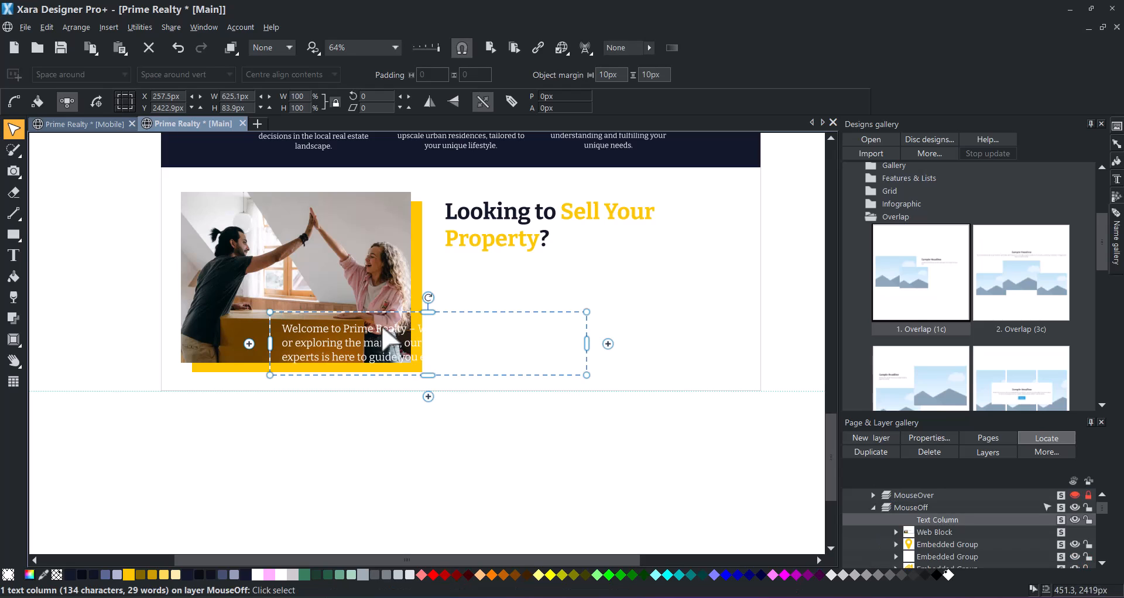
- Recolor the pasted paragraph dark navy and place it beneath the "Looking to Sell Your Property?" heading
click(376, 351)
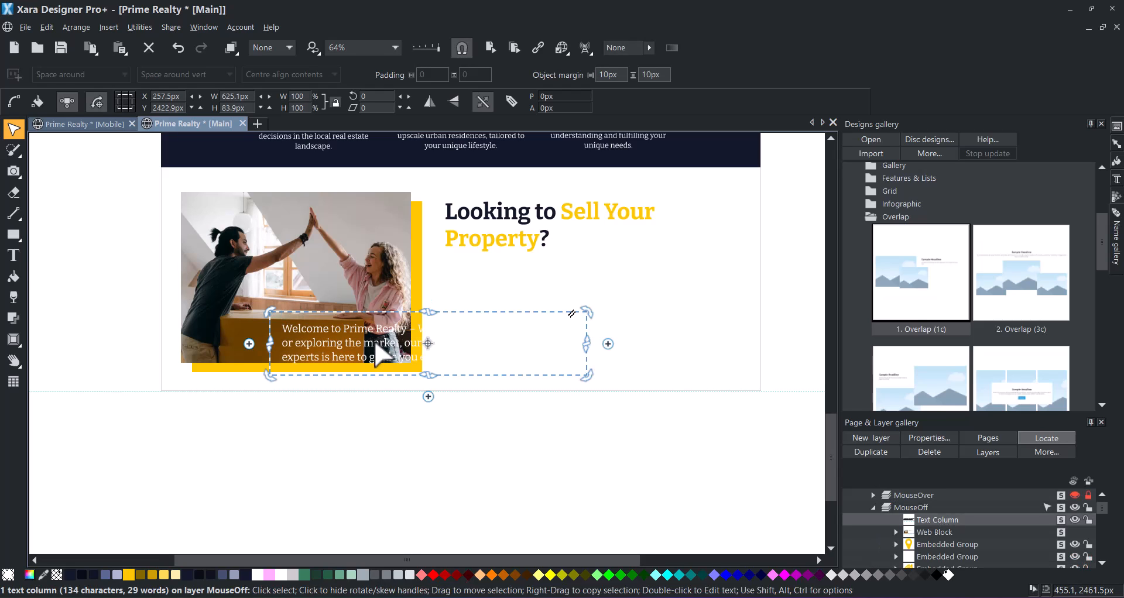
click(14, 256)
key(ctrl+a)
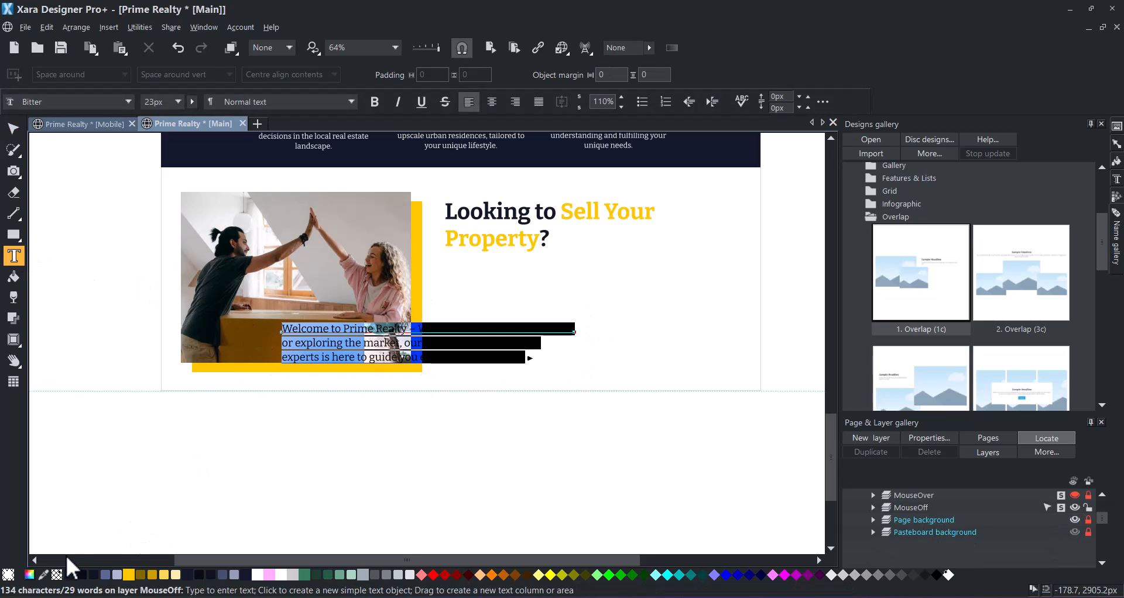
click(13, 129)
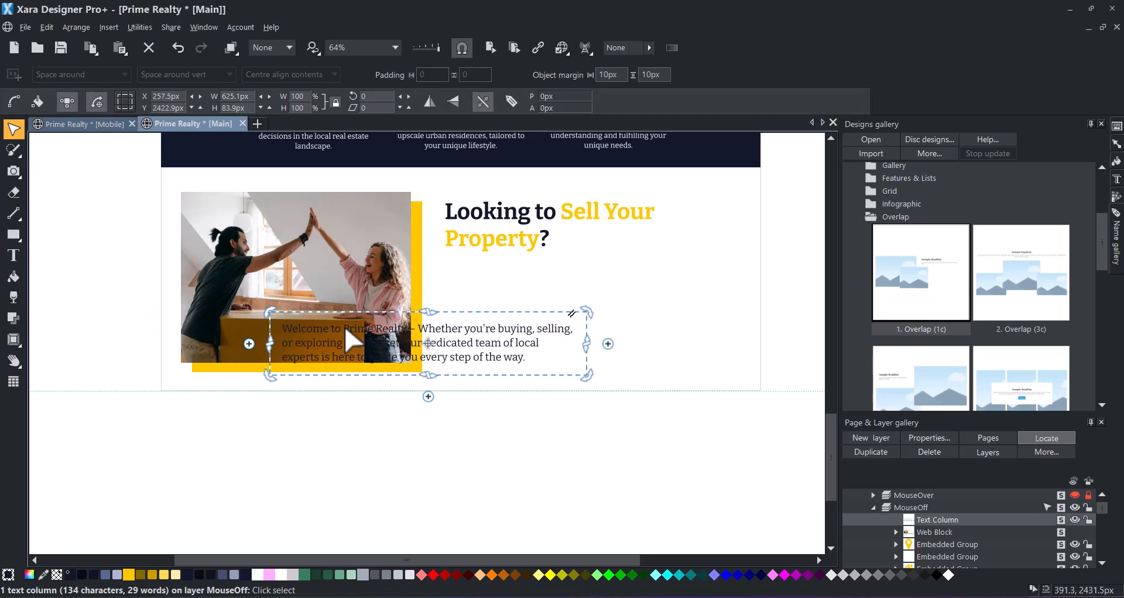
drag(345, 329, 512, 281)
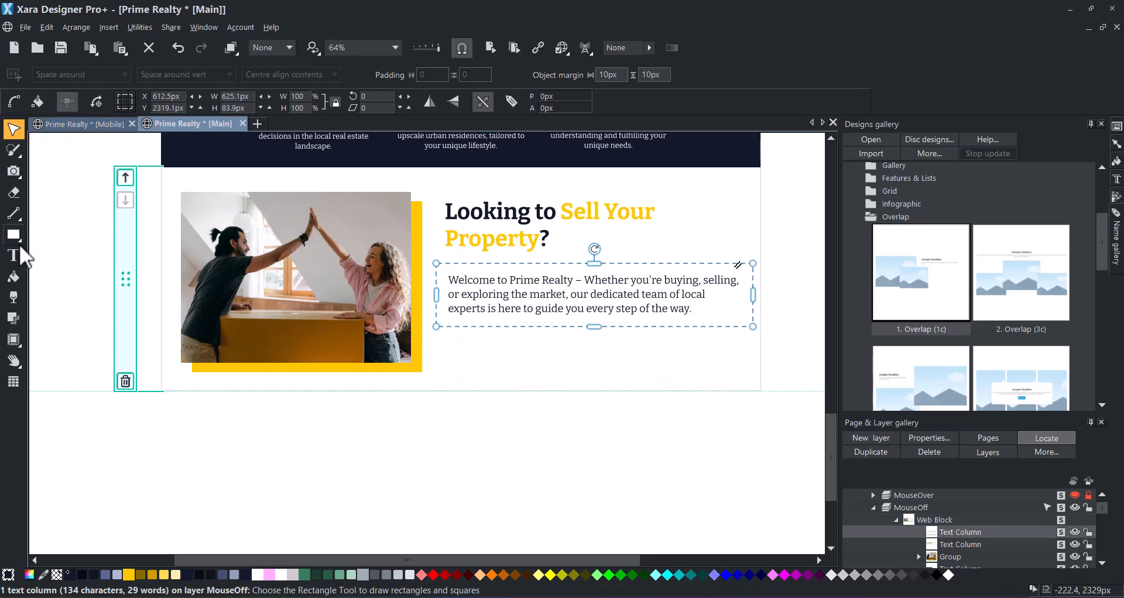
- Replace the paragraph with "Connect with our expert team and schedule a complimentary consultation to kickstart your selling journey." and narrow its text column
click(501, 283)
key(ctrl+a)
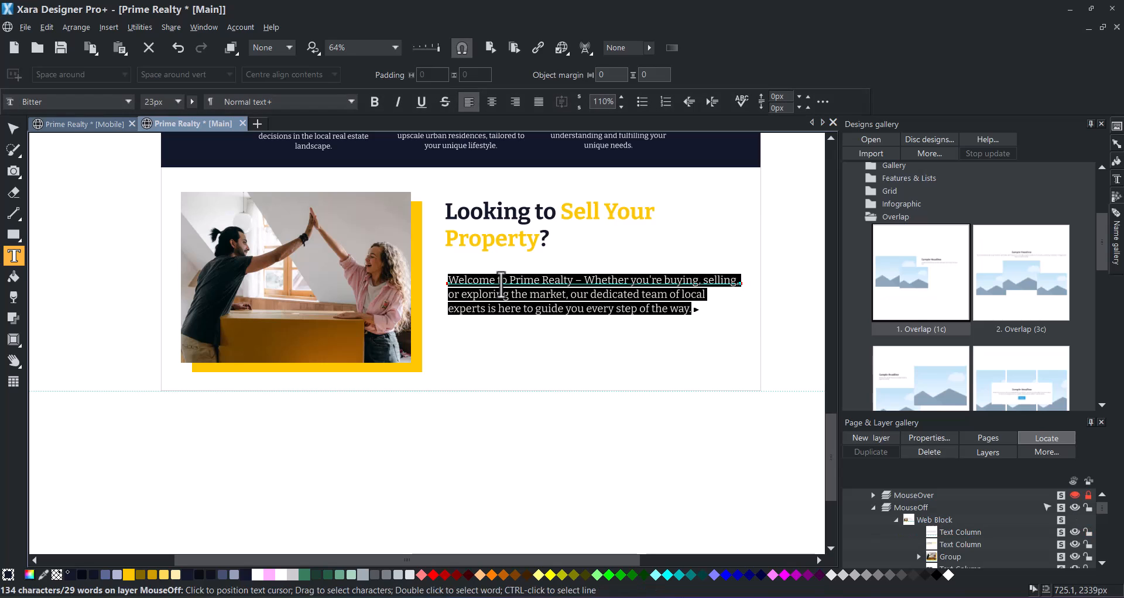
key(ctrl+shift+v)
click(510, 297)
click(618, 274)
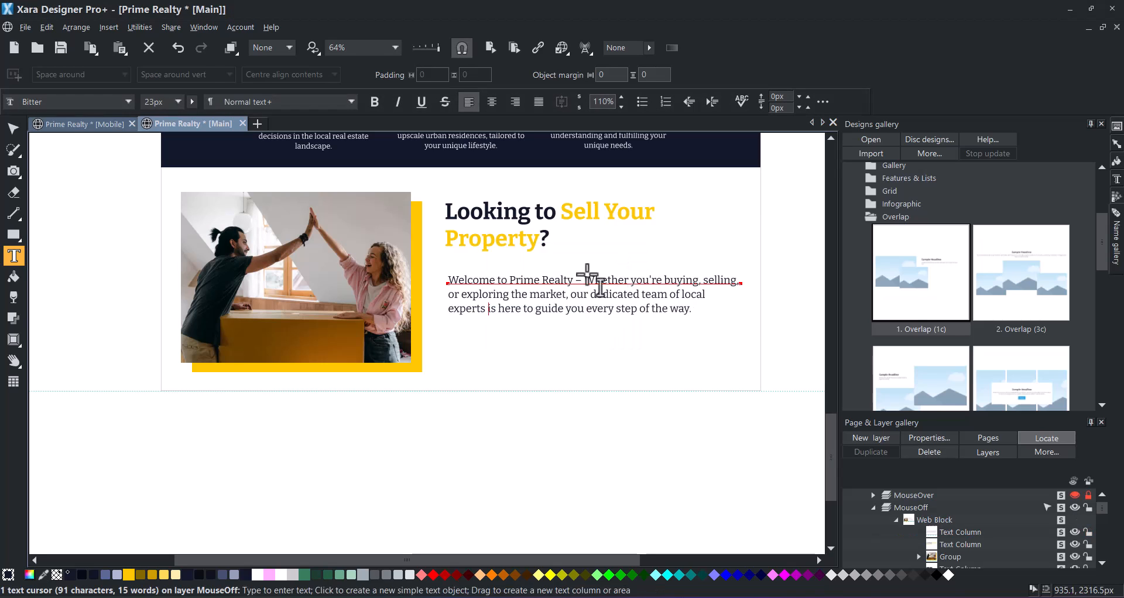
click(13, 128)
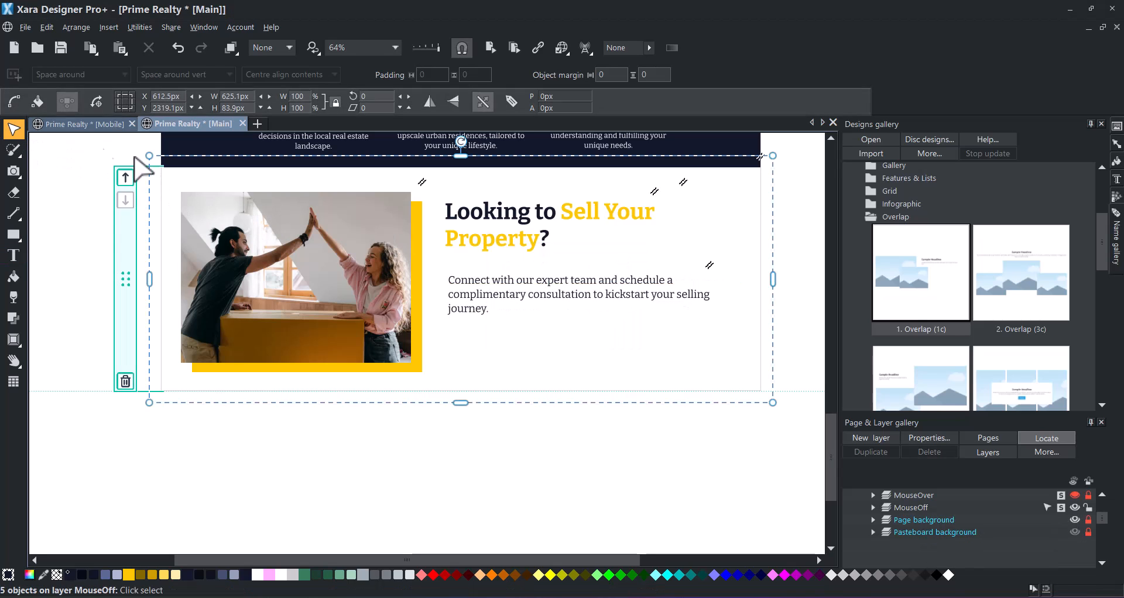
click(609, 306)
drag(753, 294, 746, 295)
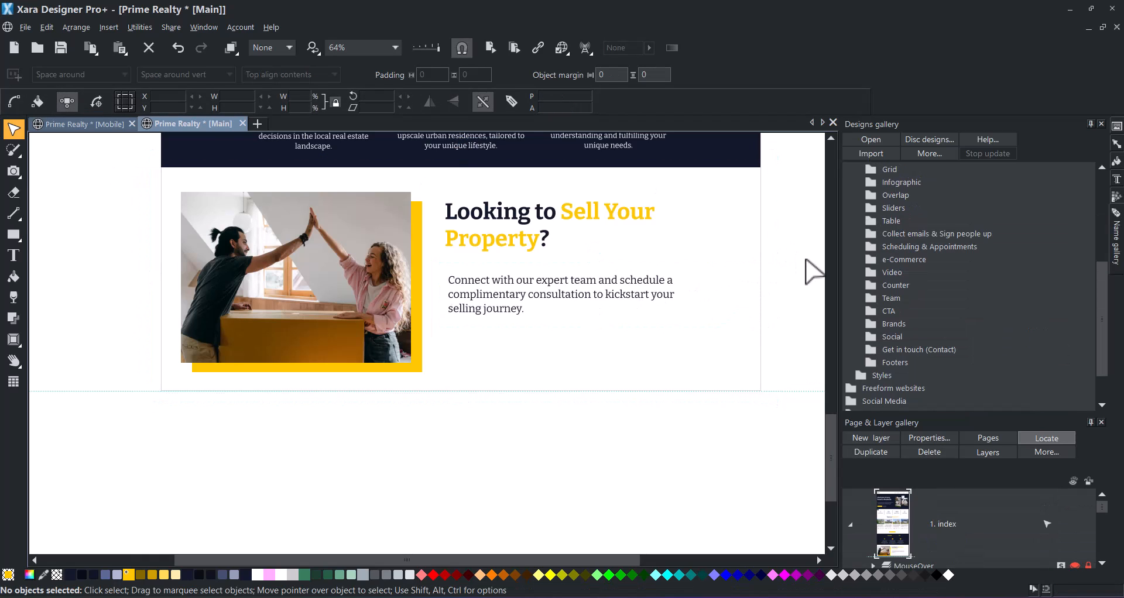
- Copy the "Browse More Listings" button from the Featured Properties section and place the copy below the consultation paragraph
scroll(712, 296, up, 7)
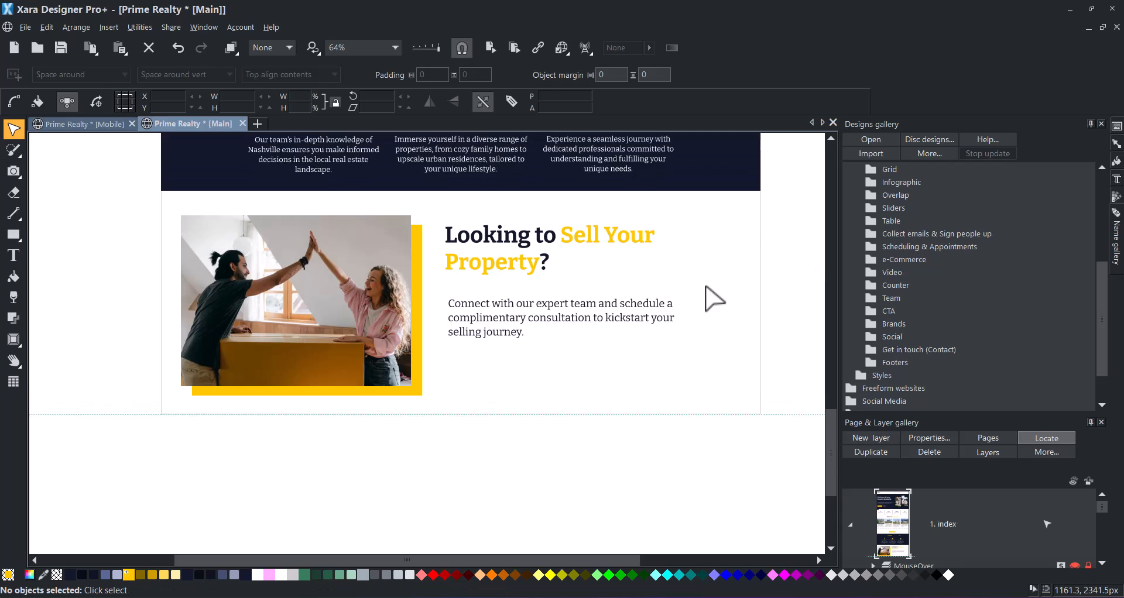
click(486, 330)
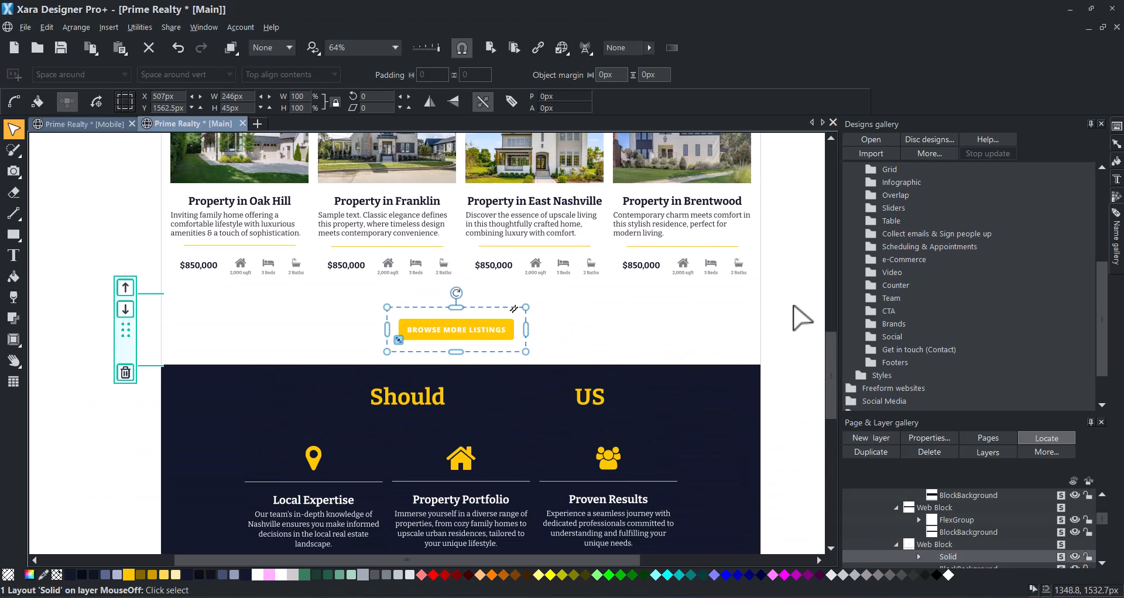
scroll(797, 315, down, 7)
key(ctrl+v)
drag(459, 345, 534, 366)
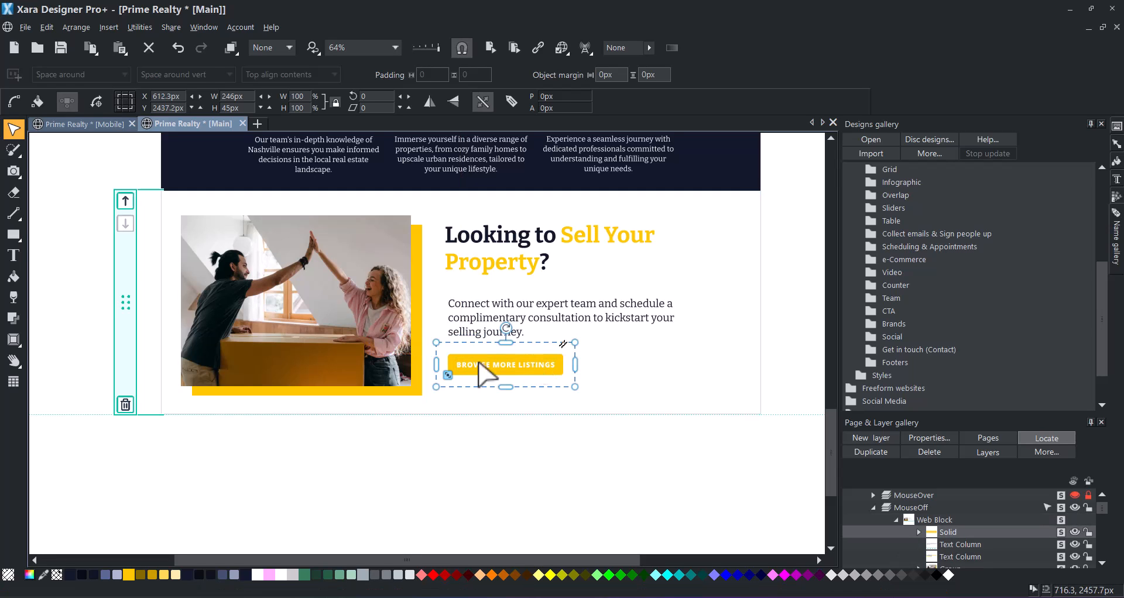
click(125, 200)
click(128, 168)
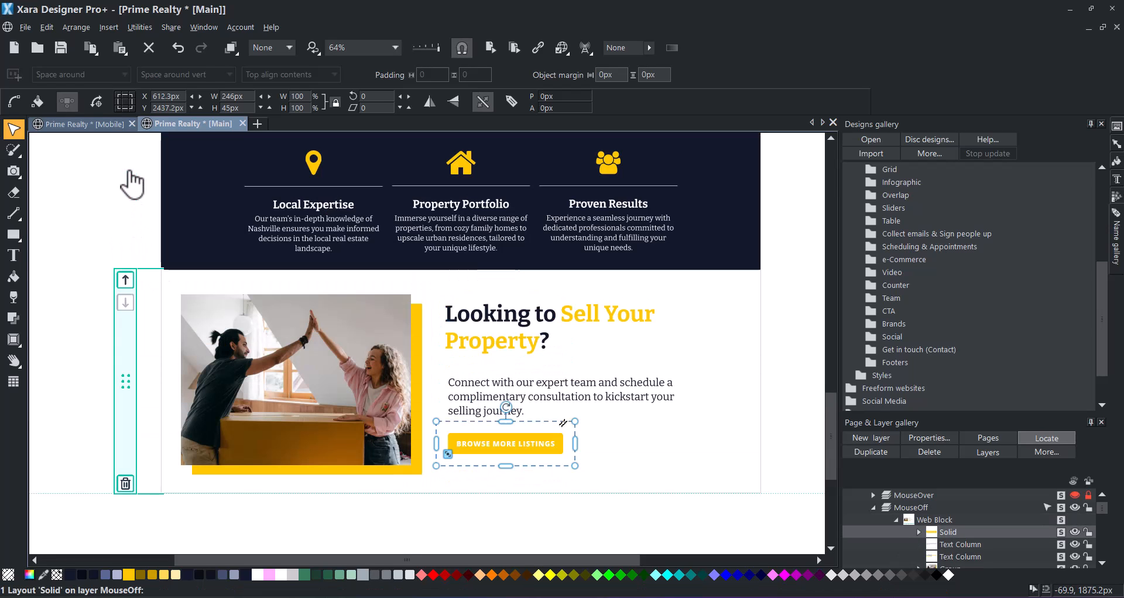
click(102, 263)
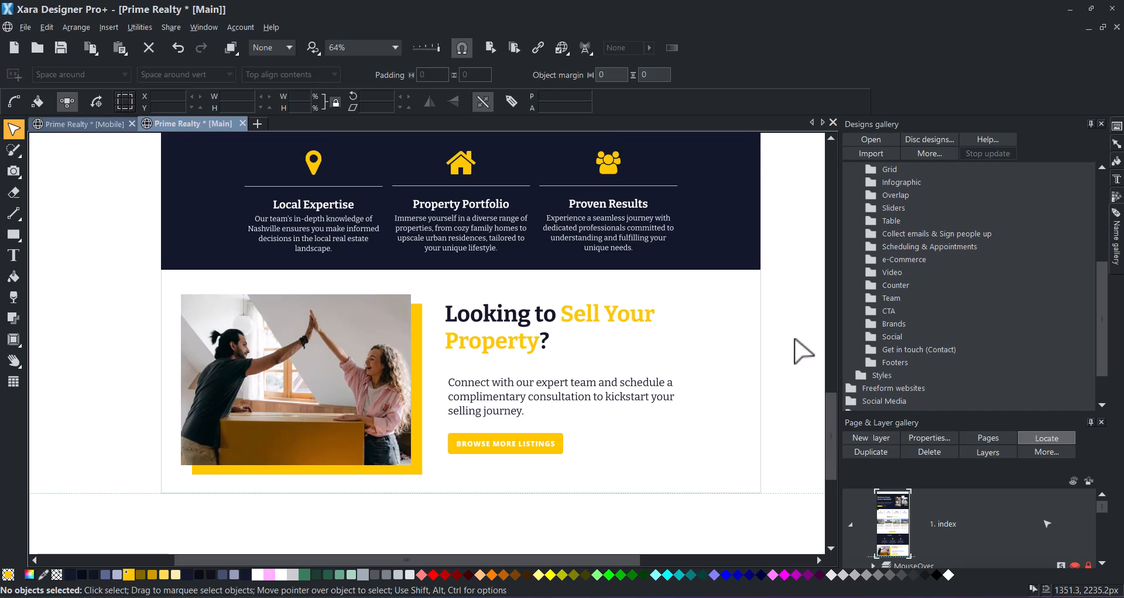
- Change the copied button's label to "CONTACT US" and line the button up with the left edge of the heading
scroll(803, 351, down, 2)
click(507, 368)
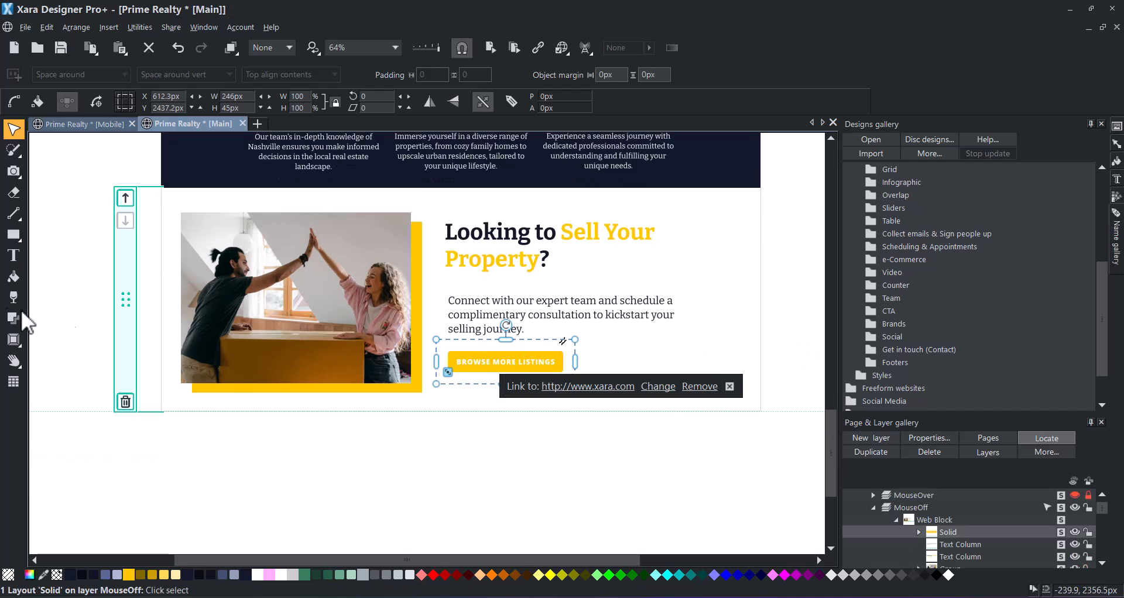
click(13, 256)
click(472, 361)
key(ctrl+a)
text(contact)
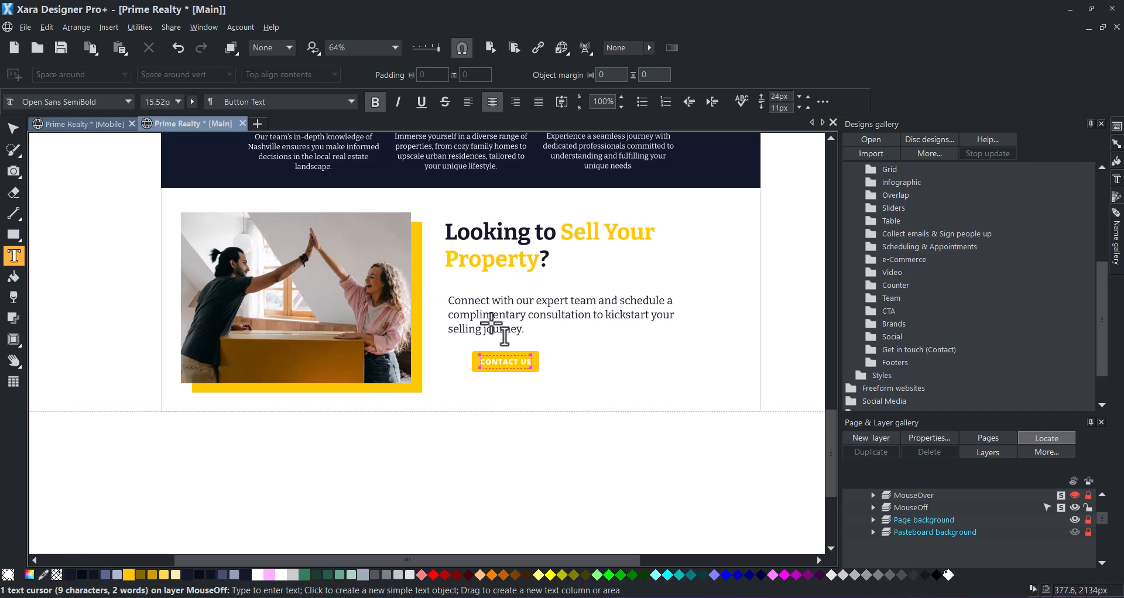
key(Escape)
click(523, 360)
drag(516, 361, 488, 362)
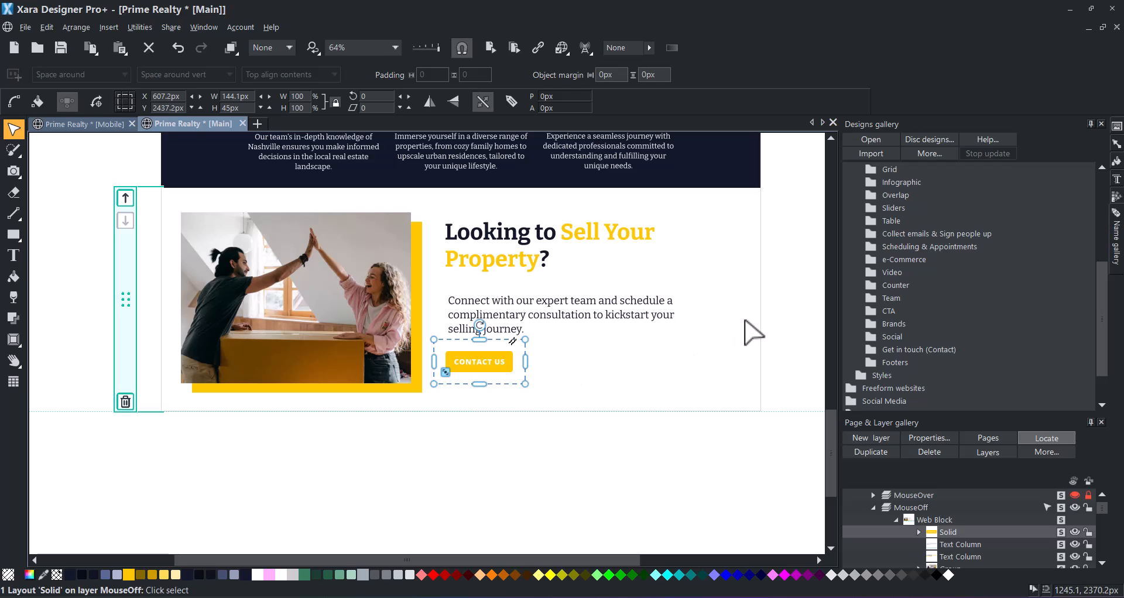
click(795, 309)
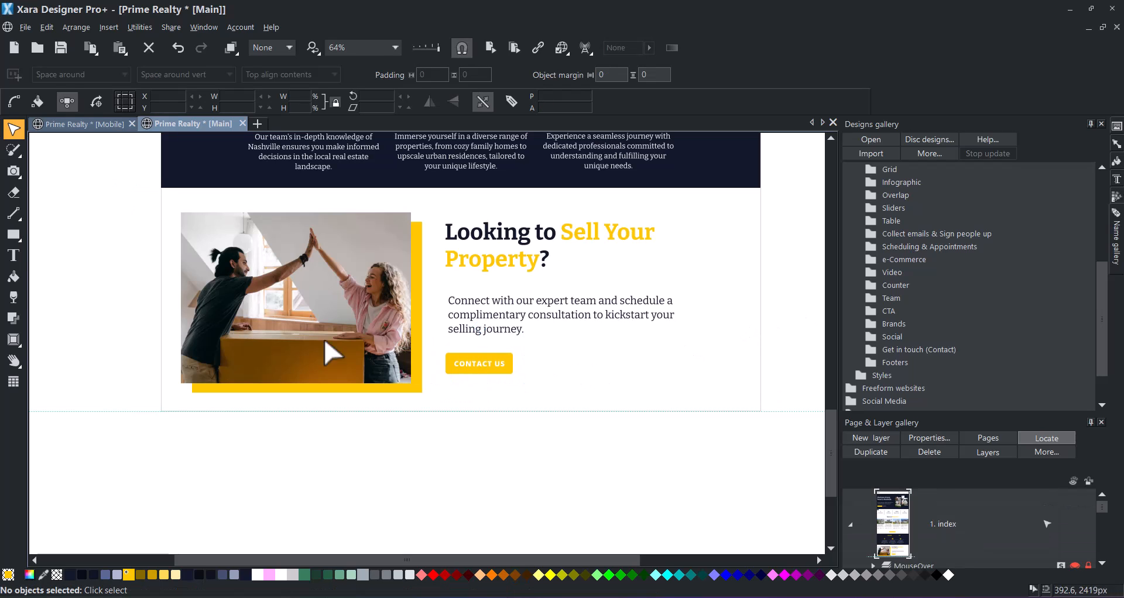
- Set the consultation paragraph's font size to 18px and save the website
click(14, 255)
click(551, 316)
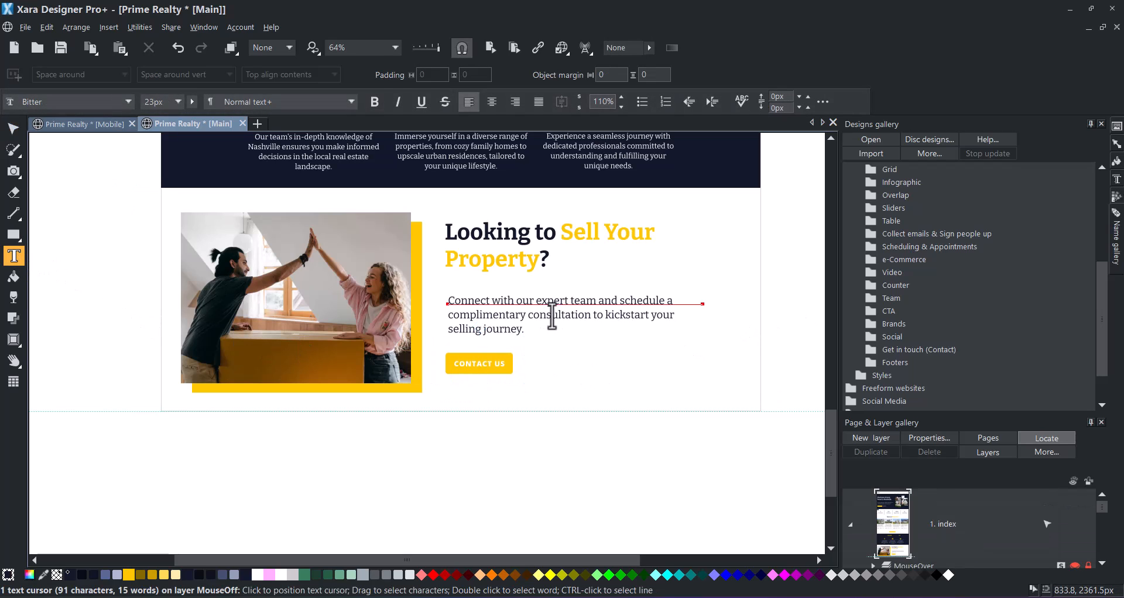
key(ctrl+a)
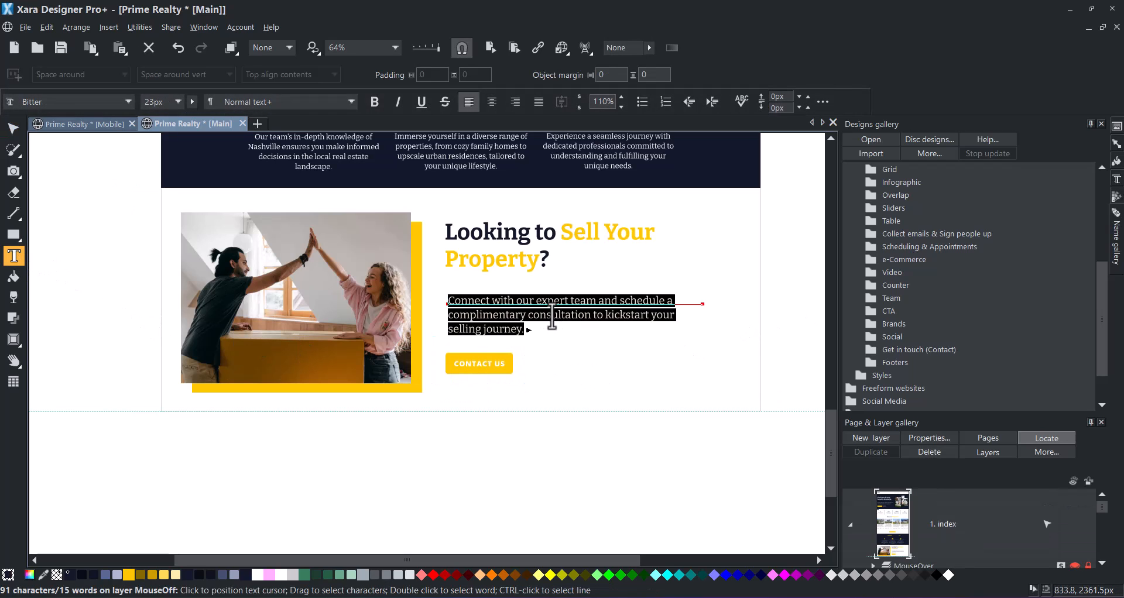
click(179, 101)
click(149, 192)
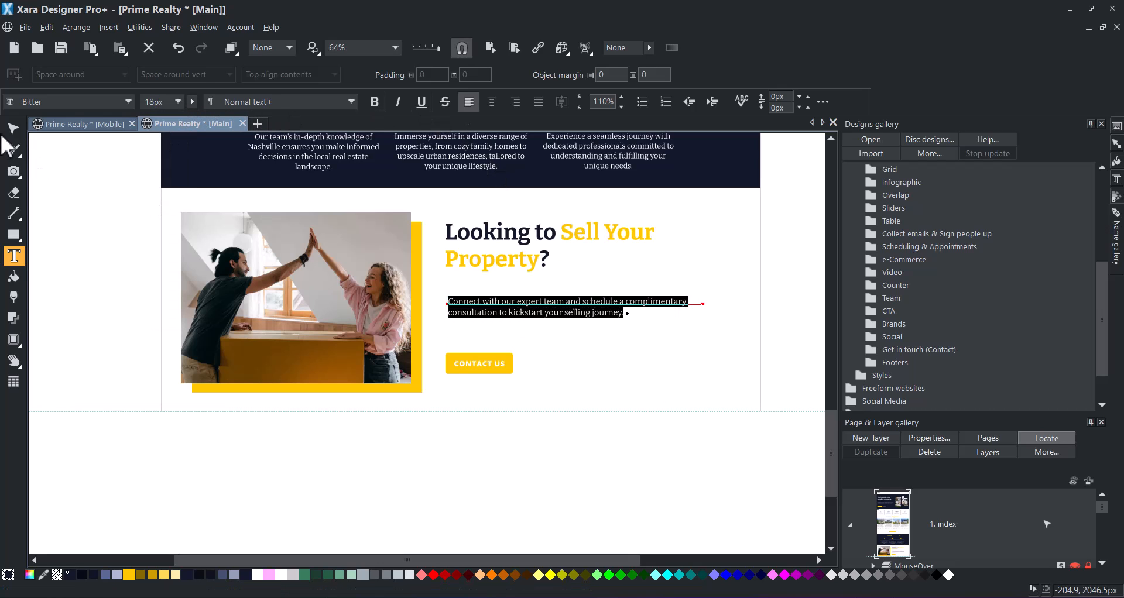
click(13, 128)
click(791, 312)
key(ctrl+s)
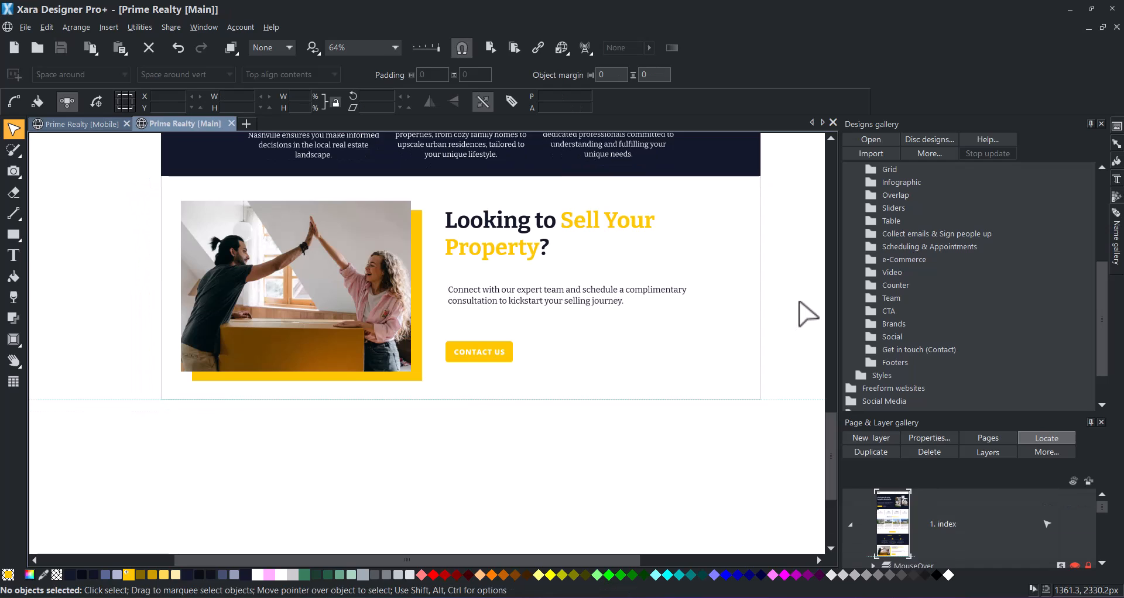
- Insert the "12. Team (4c)" design below the sell-property section and collapse the Team design folder
scroll(793, 313, down, 1)
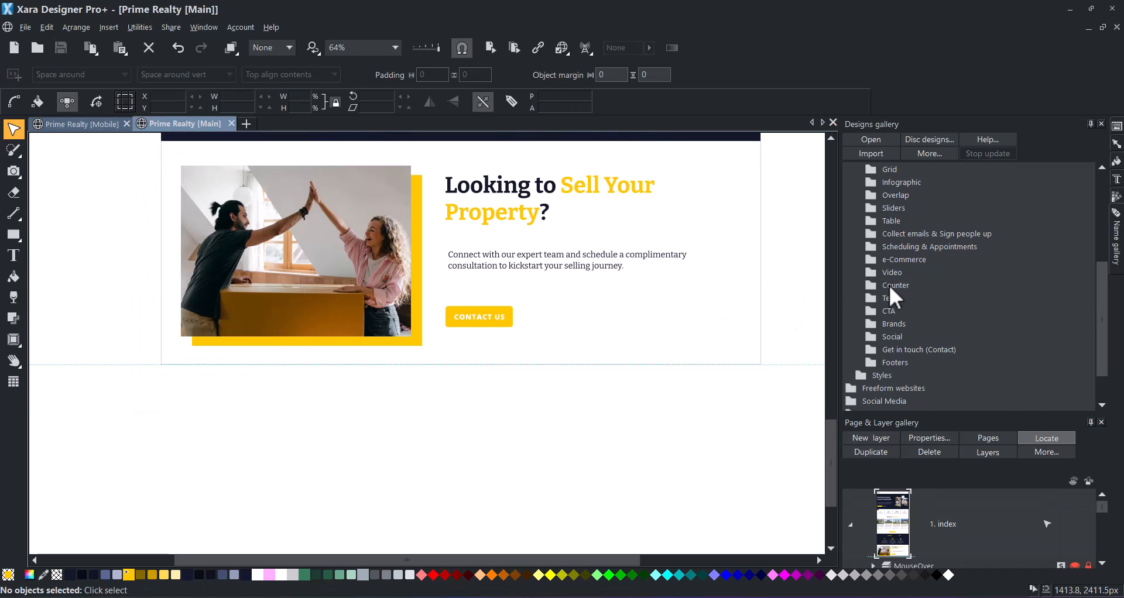
double_click(873, 298)
scroll(972, 319, down, 8)
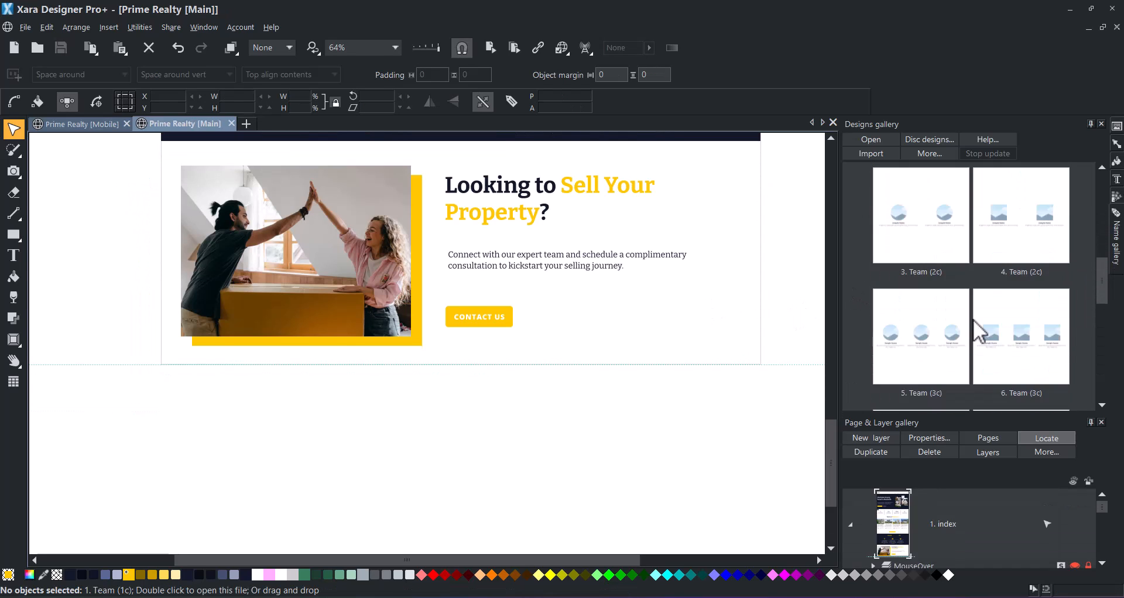
scroll(976, 337, down, 1)
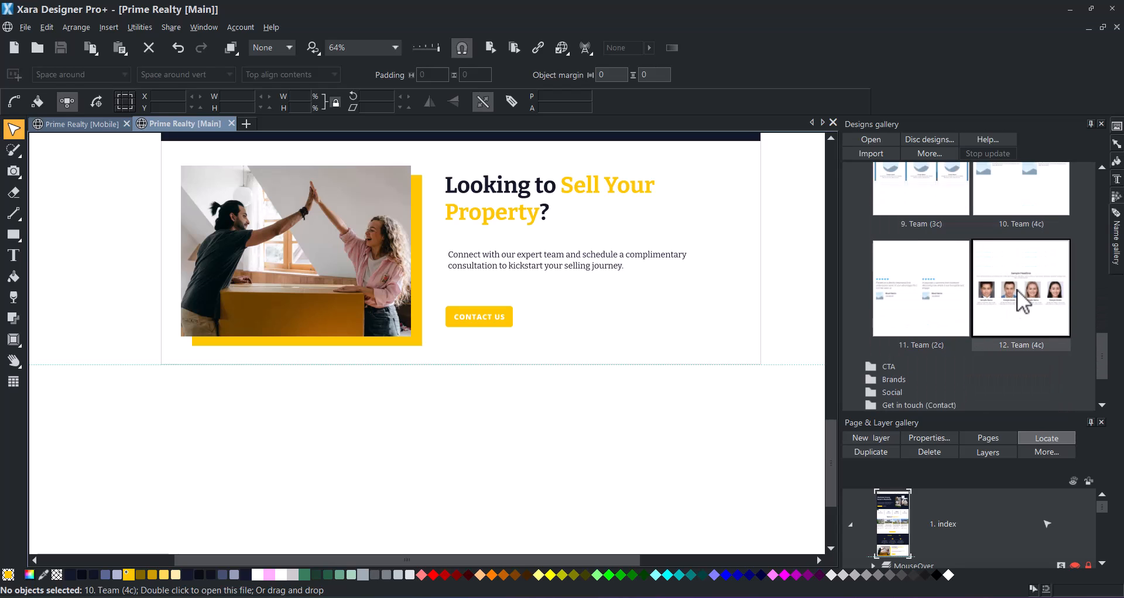
double_click(1016, 289)
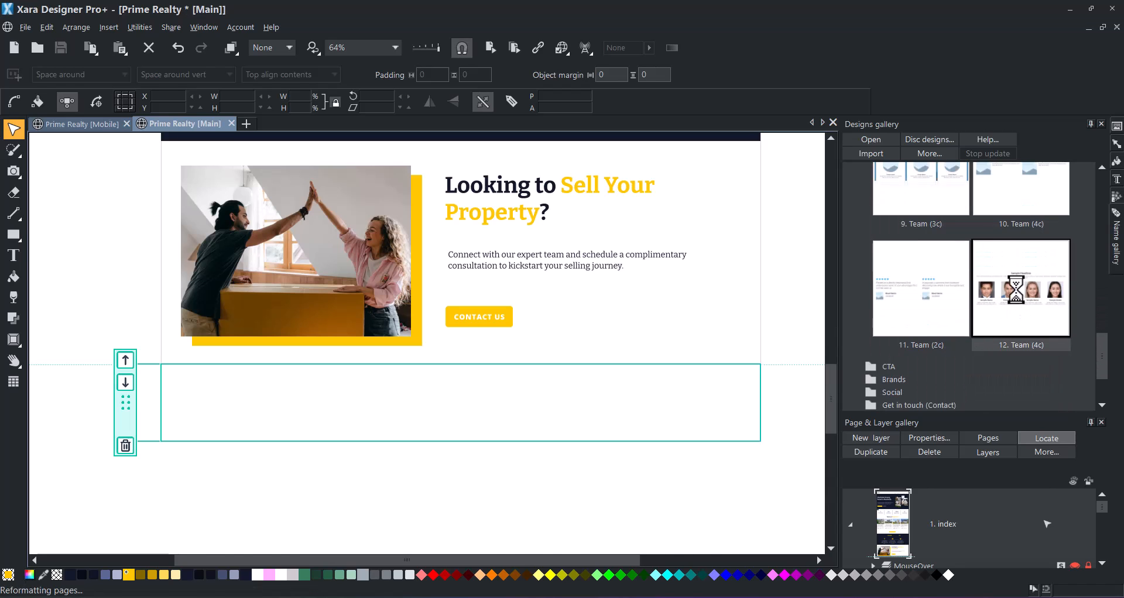
scroll(925, 283, up, 10)
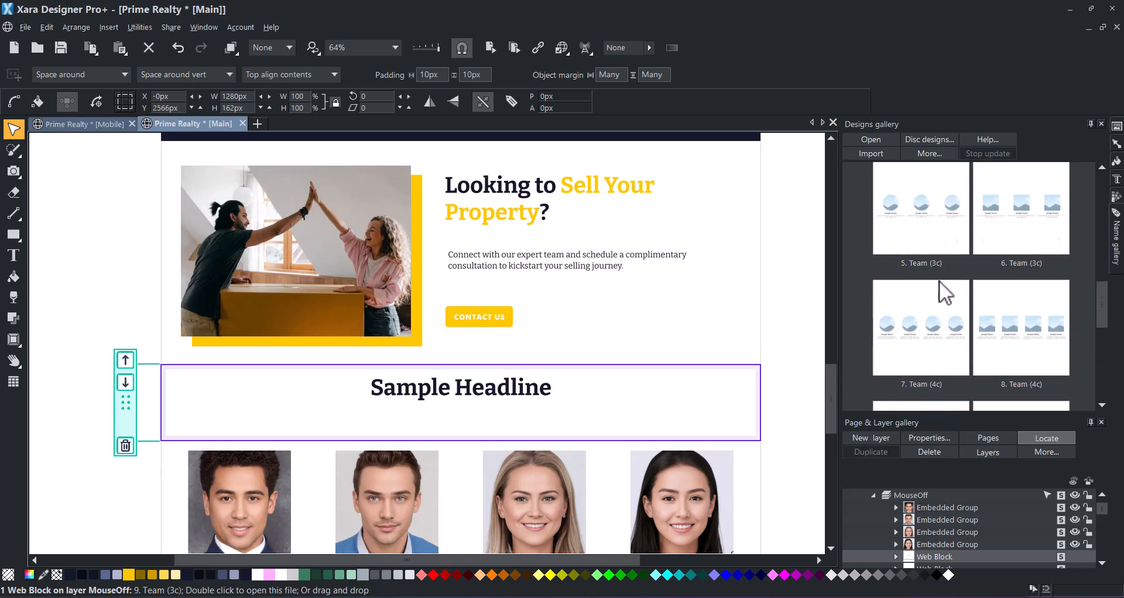
click(872, 298)
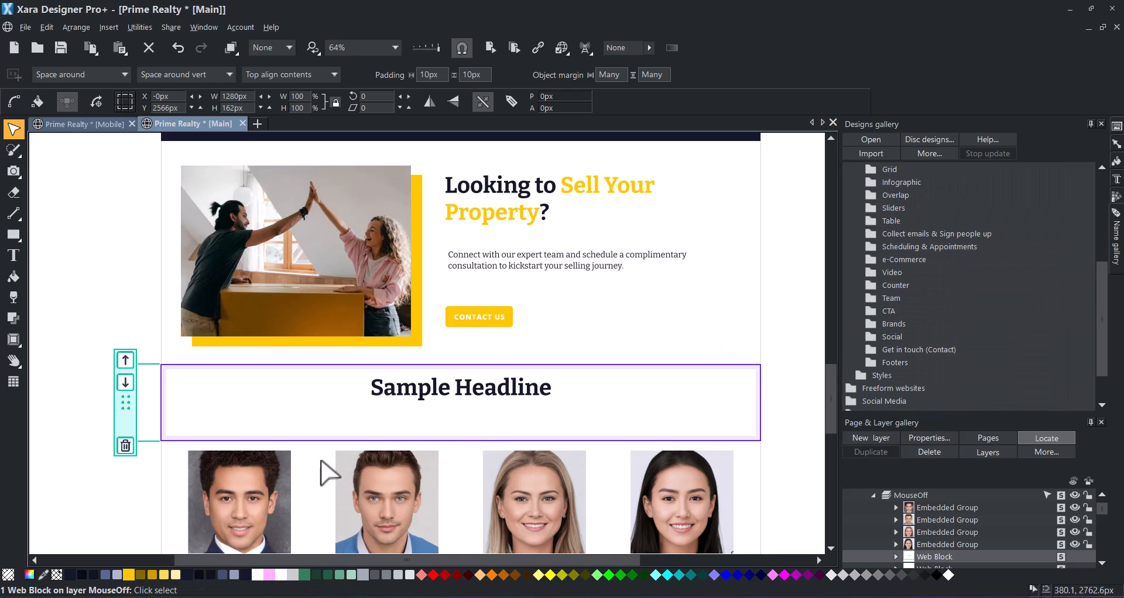
- Delete the block of four team portraits below the "Sample Headline" block
click(208, 480)
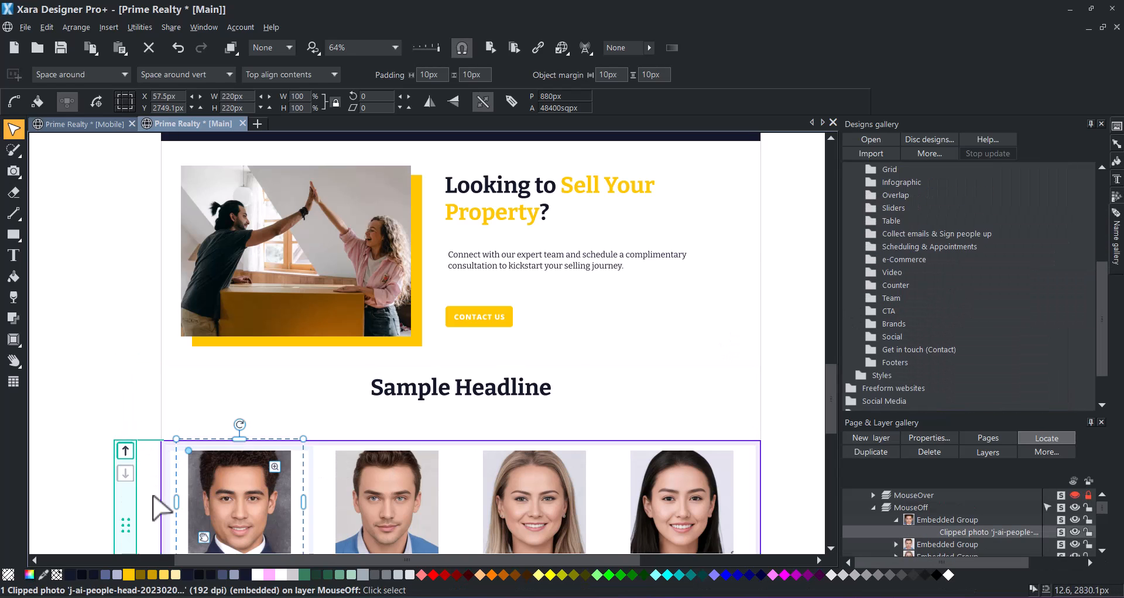
scroll(140, 498, down, 3)
click(125, 495)
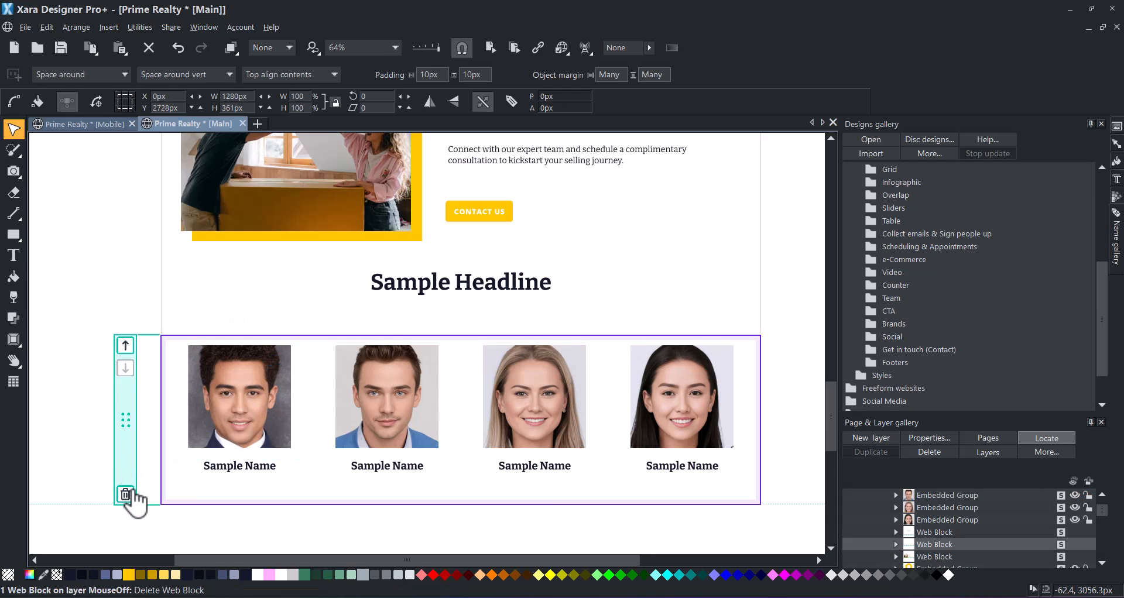
- Recolour the hidden sample paragraph dark, then retitle the headline above it "Meet Our Team" with "Team" in yellow
drag(125, 568, 438, 314)
click(544, 364)
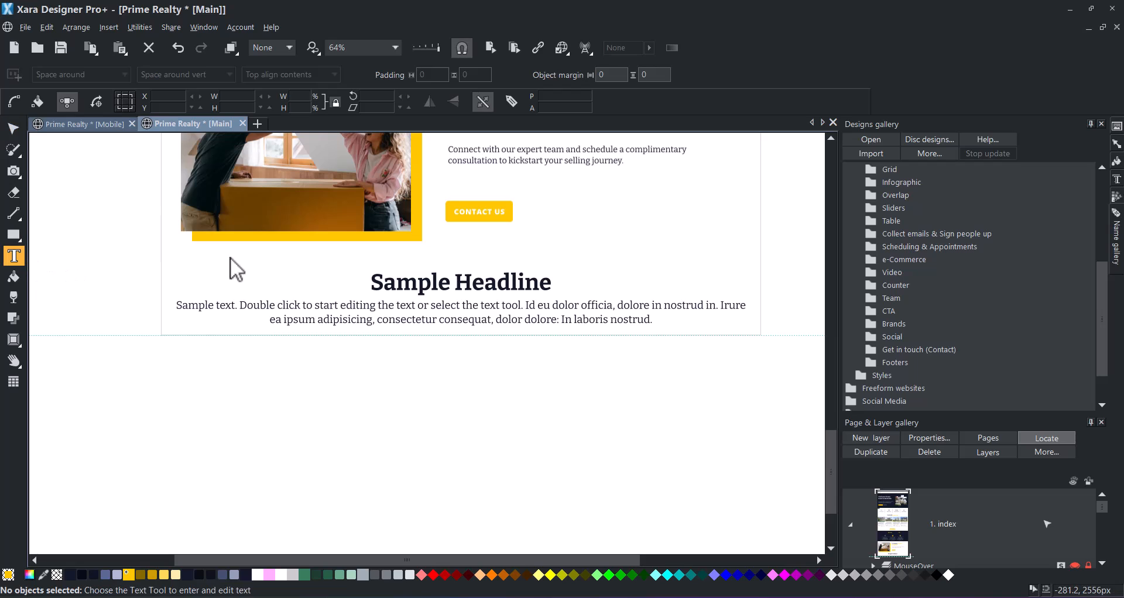
drag(555, 279, 371, 280)
text(Meet Our Team)
click(128, 574)
- Replace the sample paragraph with the copied "Get to know the faces behind Prime Realty" text and set its font size to 18px
drag(178, 305, 563, 339)
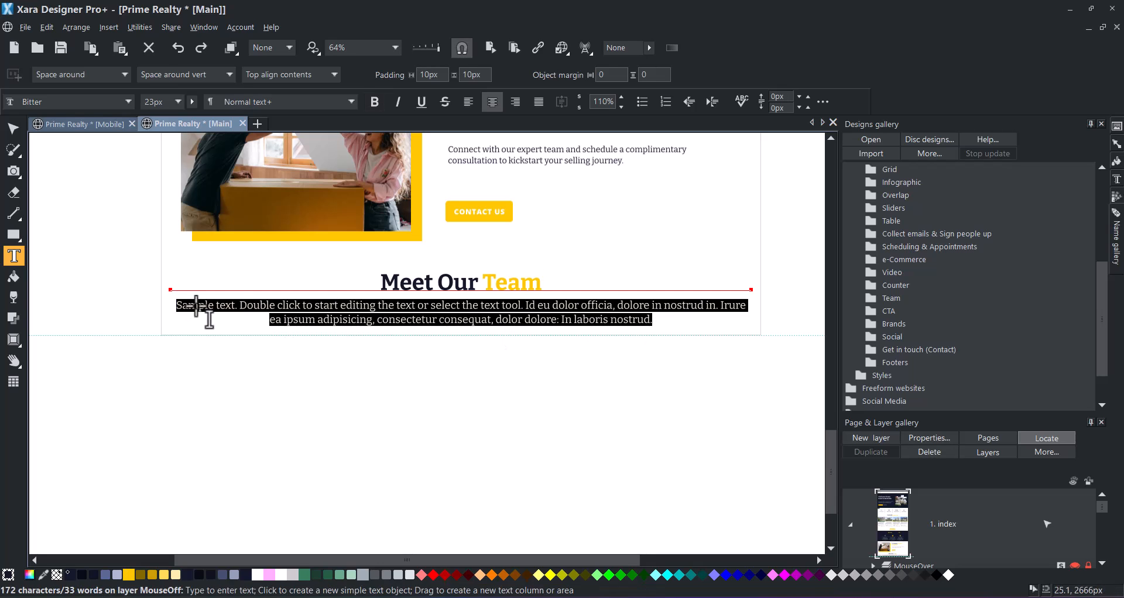
key(ctrl+shift+v)
click(618, 274)
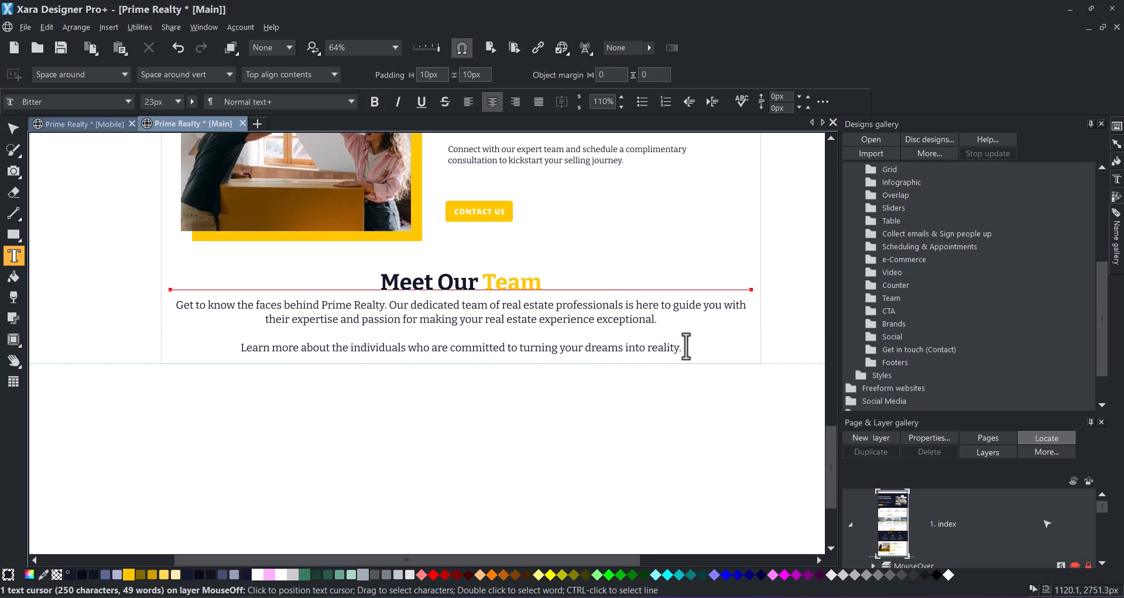
drag(682, 347, 170, 306)
click(179, 102)
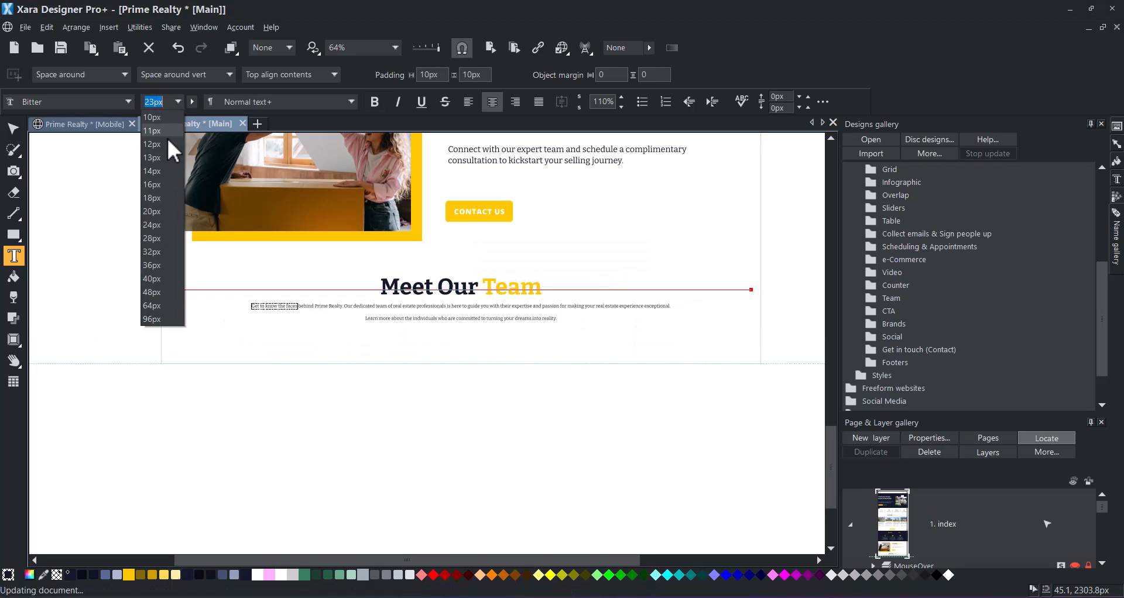
click(159, 194)
- Set the vertical object margin of the "Meet Our Team" text column to 30px and deselect it
click(13, 129)
click(497, 290)
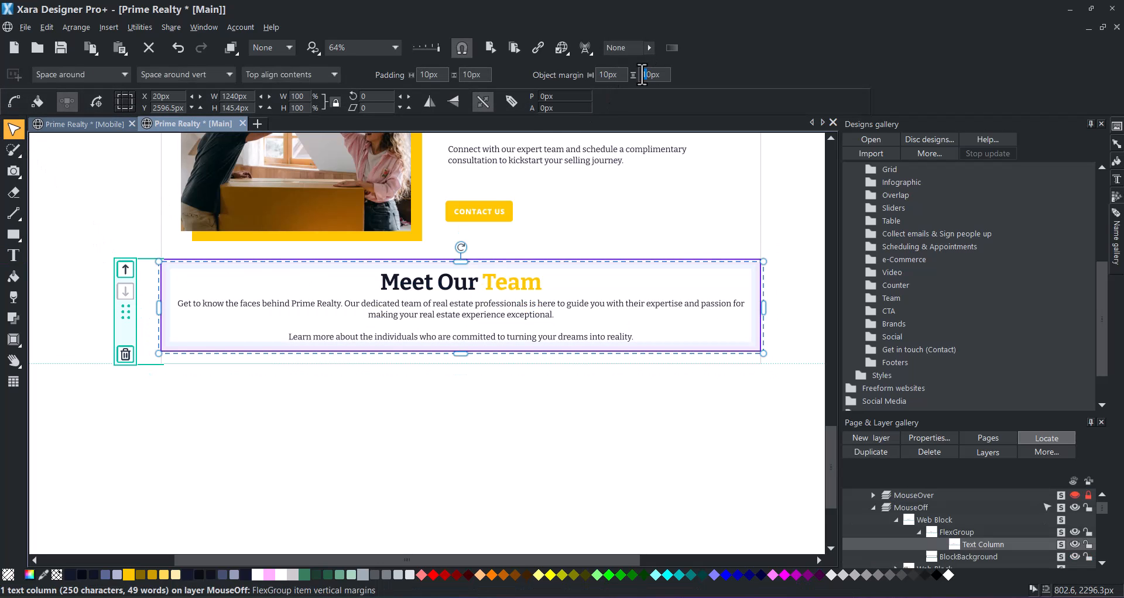
text(3)
key(Return)
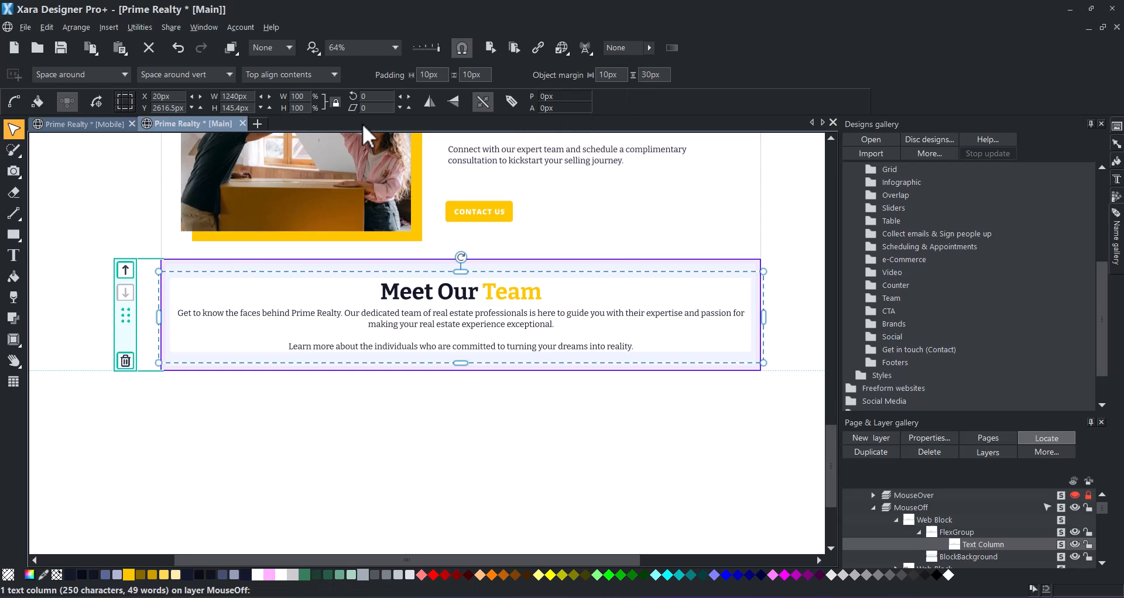
click(100, 203)
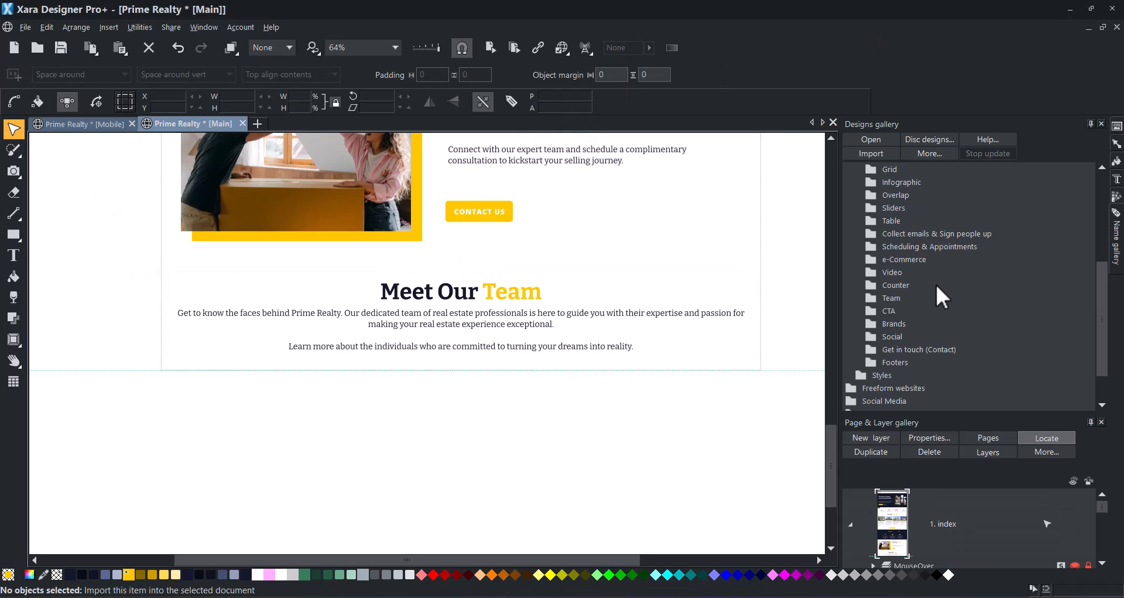
- Insert the blank "1. Flexible (Transparent)" web block below the "Meet Our Team" text and collapse the Blank design folder
scroll(924, 263, up, 3)
scroll(909, 238, up, 2)
double_click(878, 209)
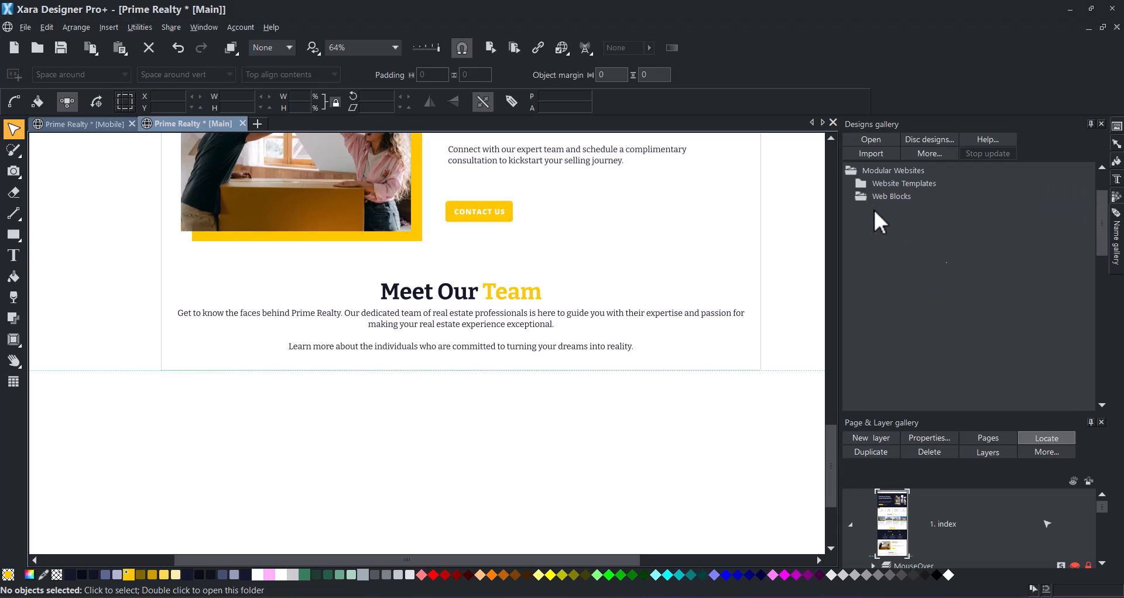
double_click(915, 259)
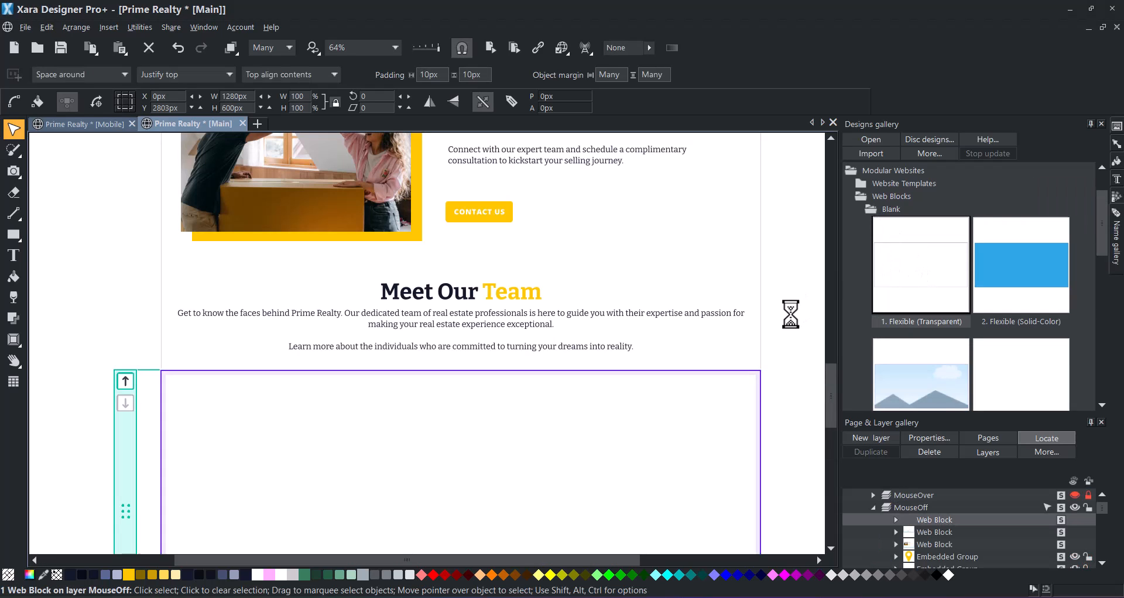
click(798, 326)
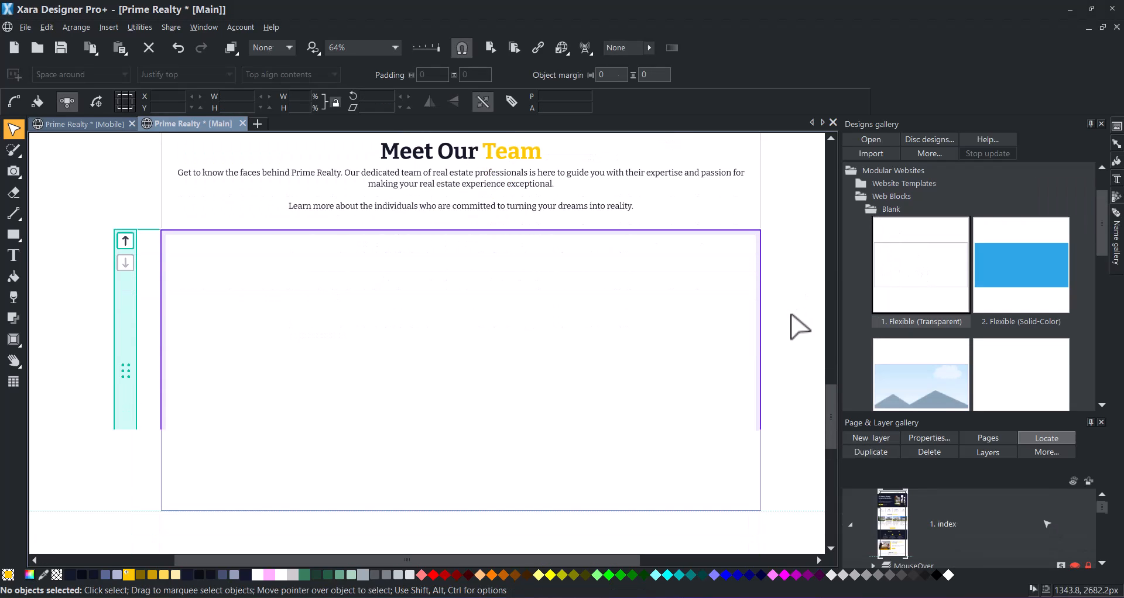
double_click(872, 209)
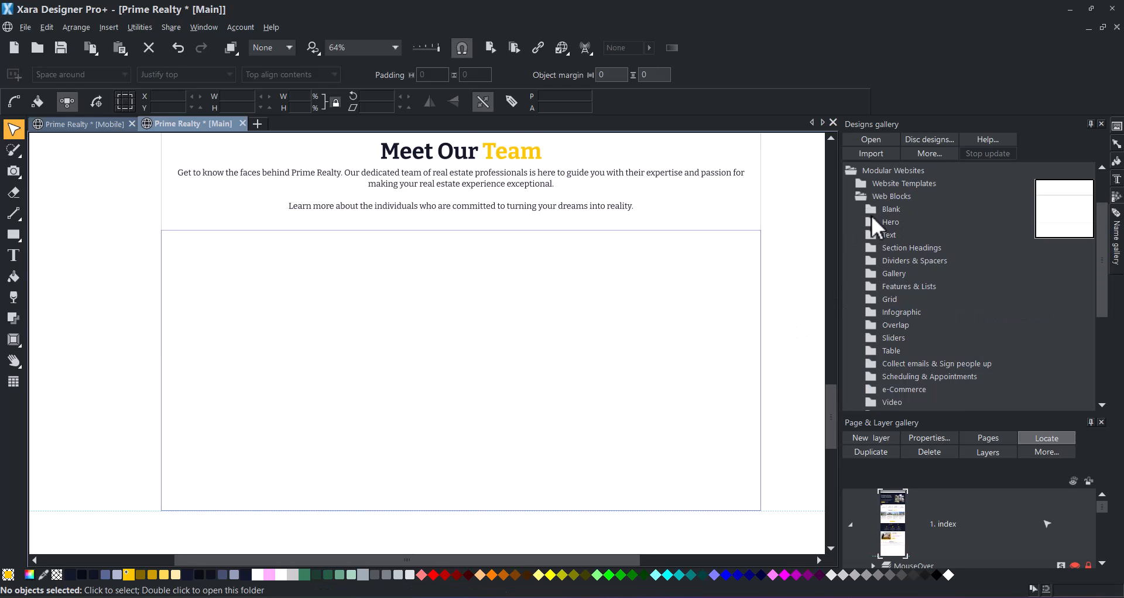
- Insert the "30. Text (2c)" web block from the Text designs below the blank block
double_click(874, 234)
scroll(1034, 283, down, 10)
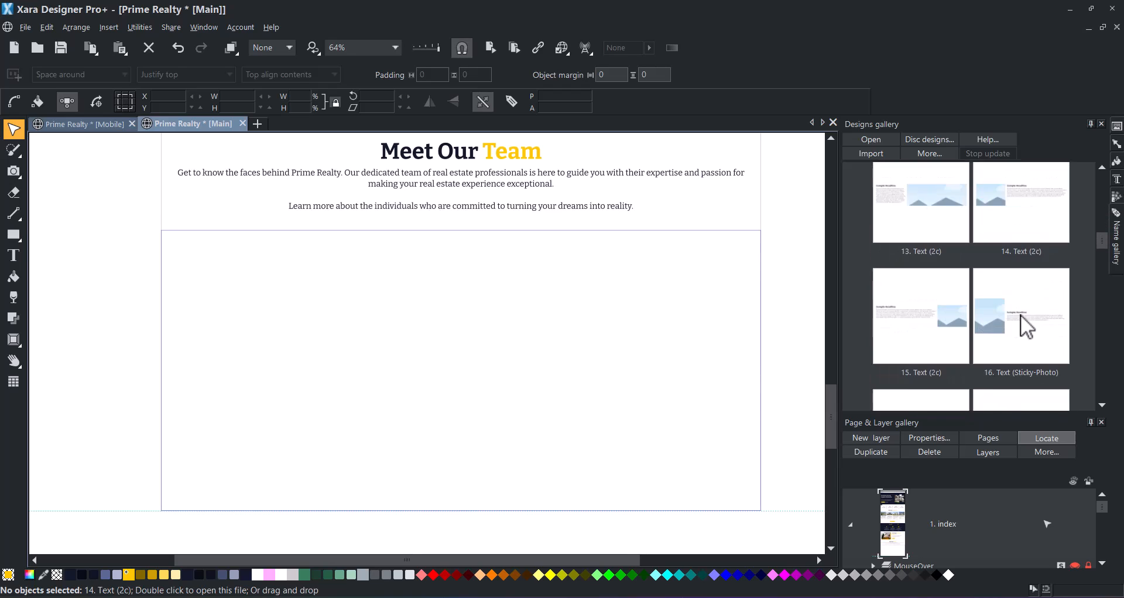
scroll(1016, 315, down, 9)
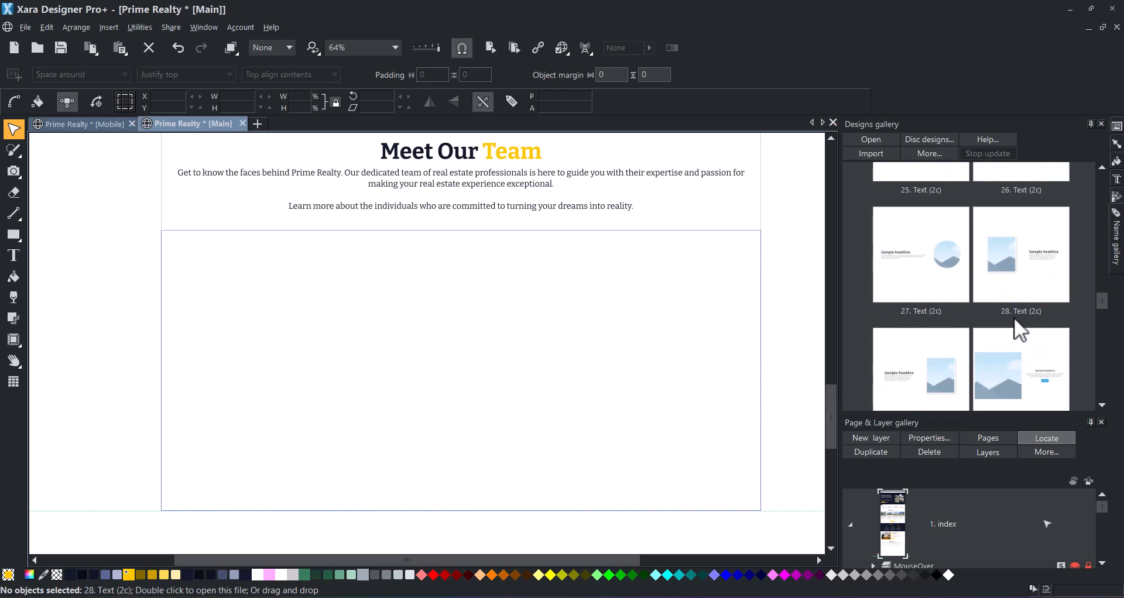
double_click(1014, 319)
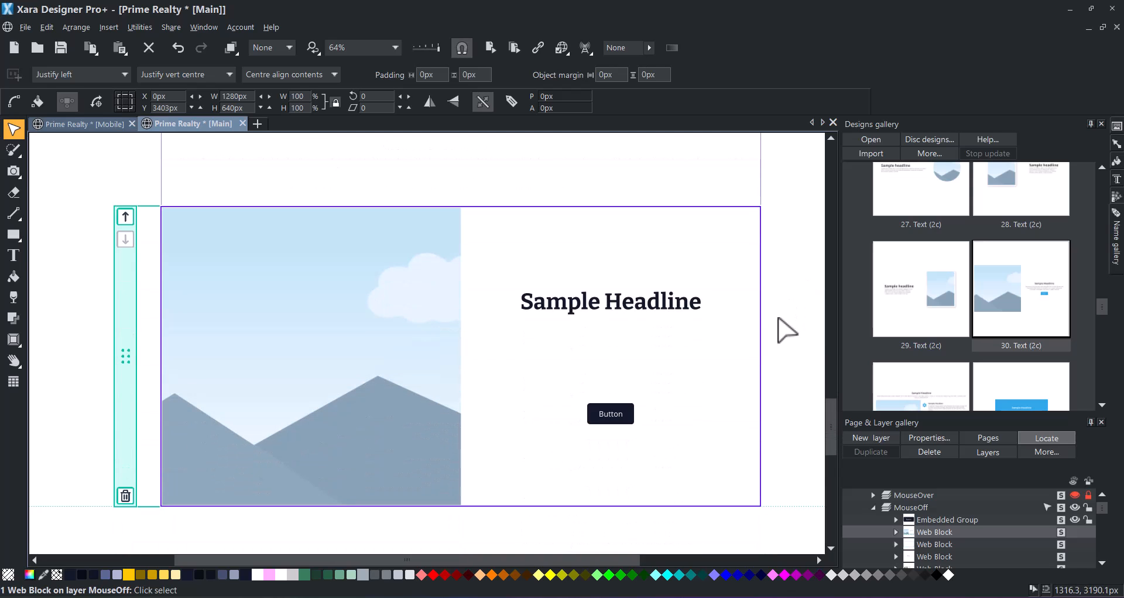
- Replace the new block's placeholder image with the "Nashville Downtown" photo from the Real Estate Website folder
click(382, 511)
click(404, 597)
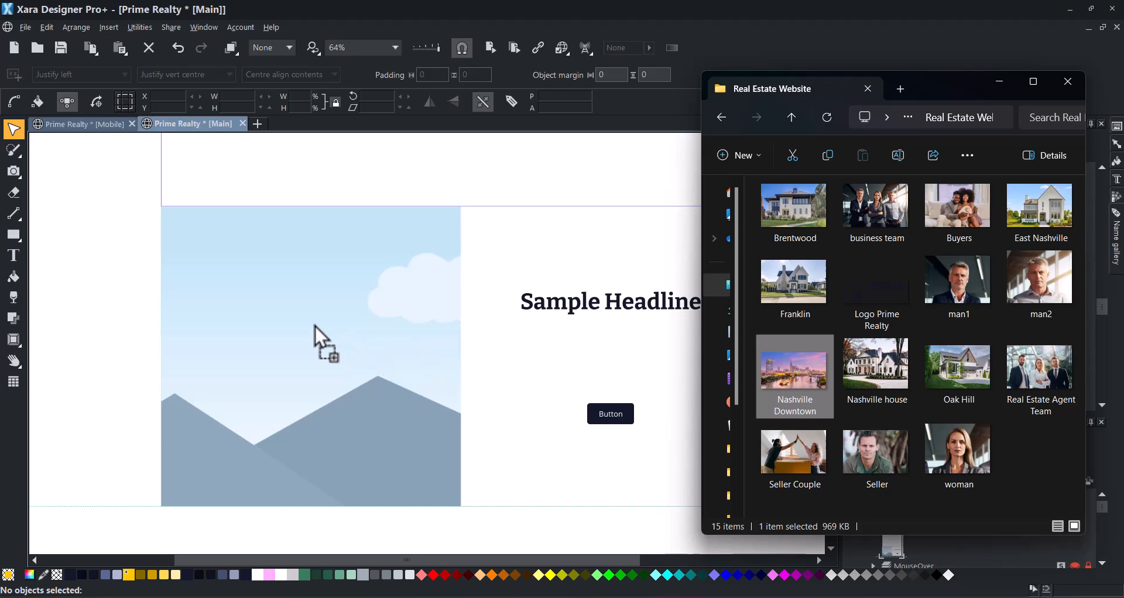
drag(315, 325, 314, 324)
click(999, 81)
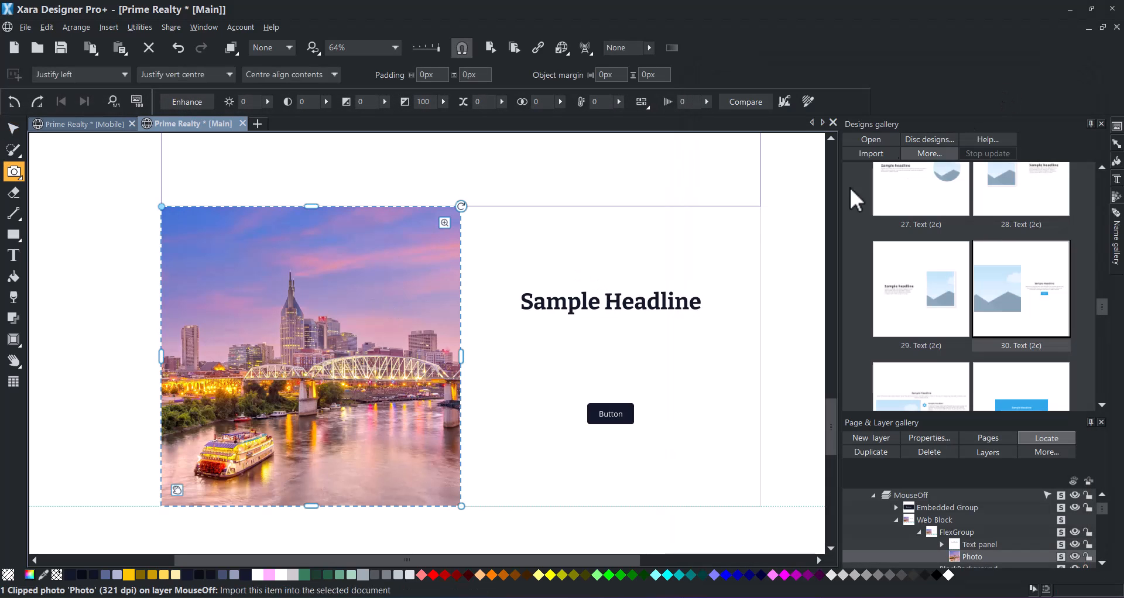
- Apply the black-and-white "Press" photo filter to the Nashville Downtown photo and auto-enhance it
right_click(397, 271)
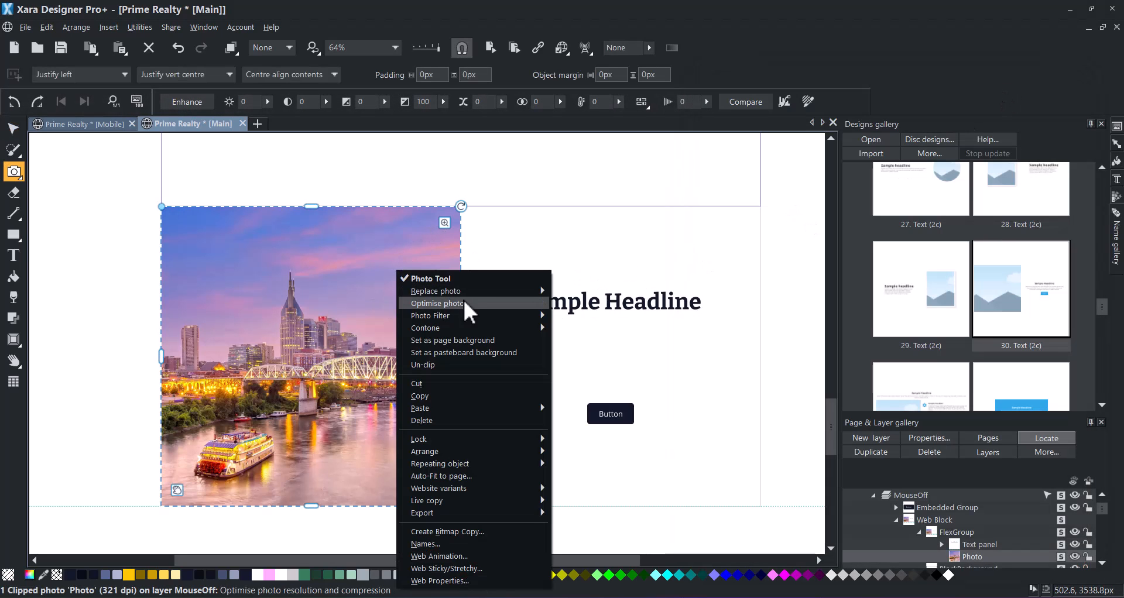
click(574, 315)
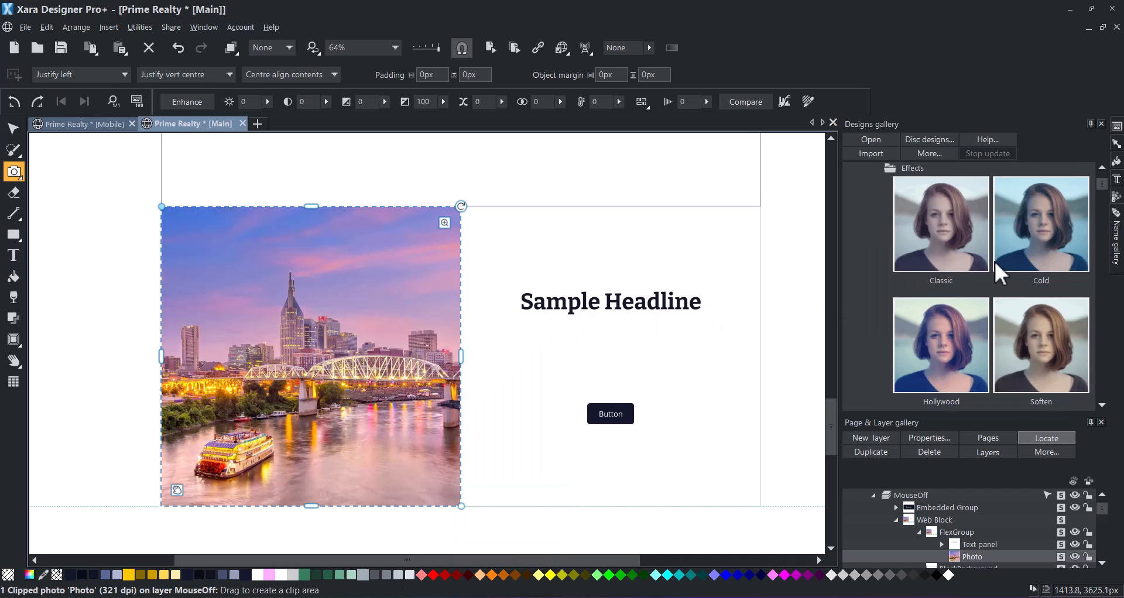
scroll(989, 281, down, 5)
scroll(978, 311, down, 10)
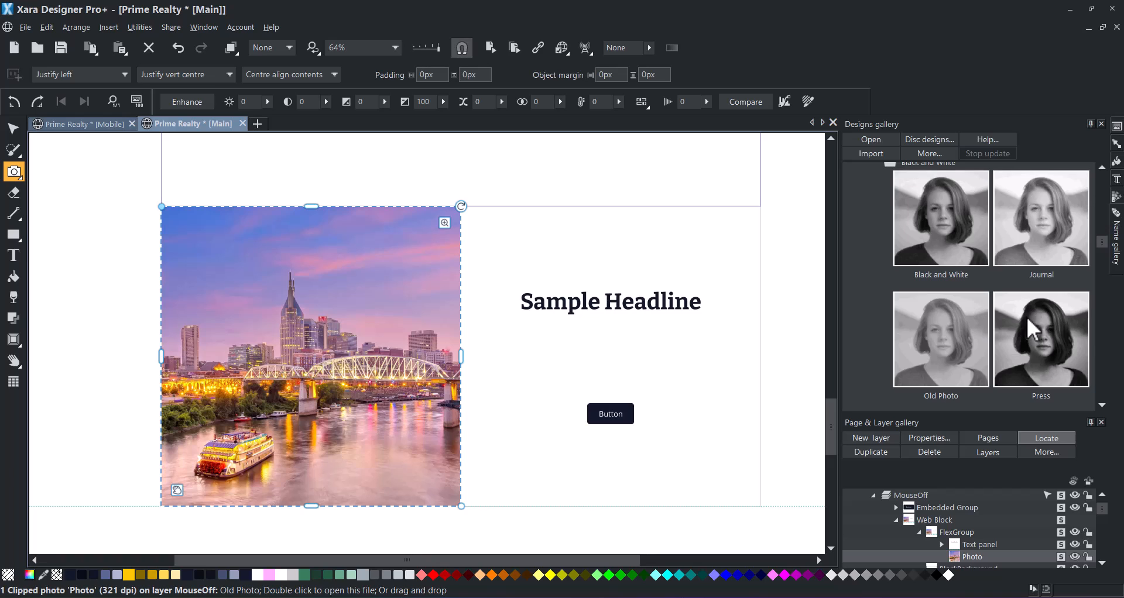
double_click(1028, 319)
click(190, 104)
- Collapse the photo filter preset folders and the Components folder in the Designs gallery, and deselect the photo
scroll(959, 246, up, 5)
scroll(901, 246, up, 5)
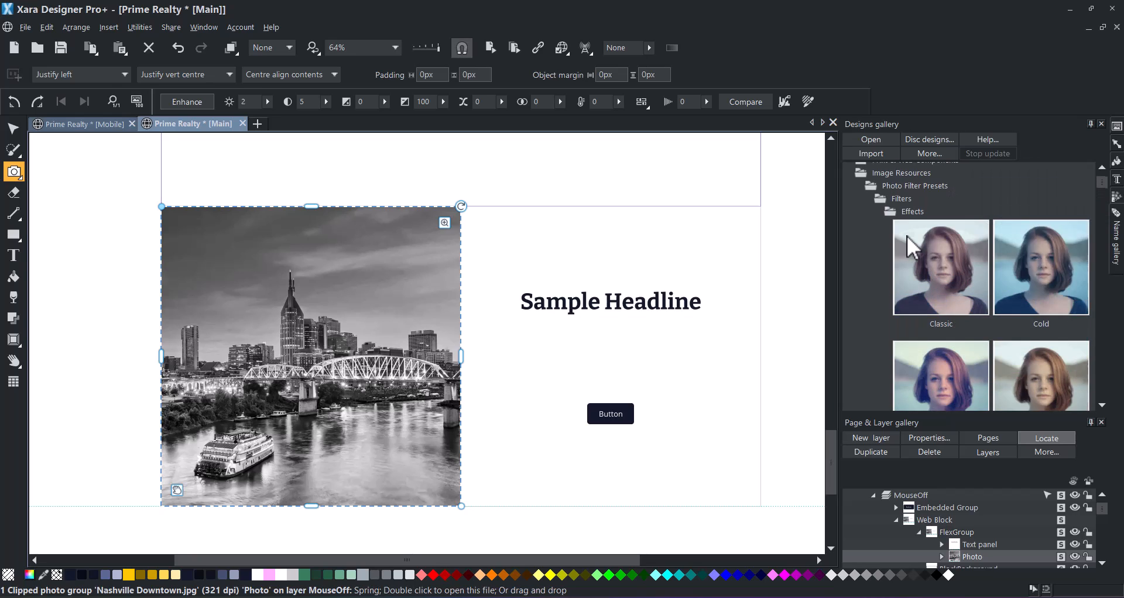
scroll(907, 236, up, 2)
click(886, 259)
click(863, 220)
click(854, 192)
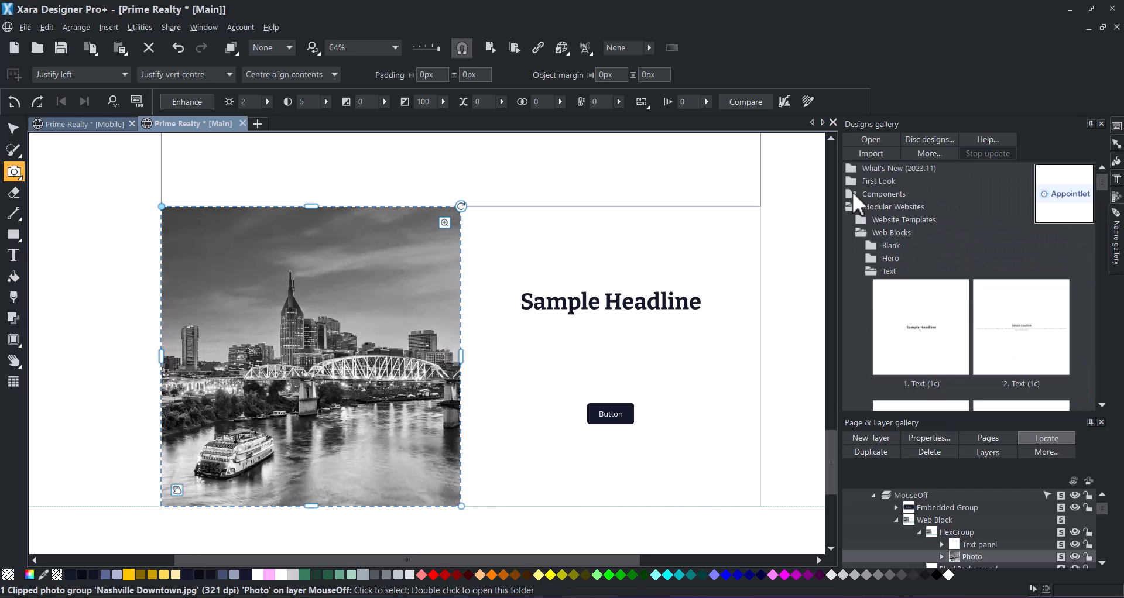
click(14, 129)
click(396, 243)
click(809, 290)
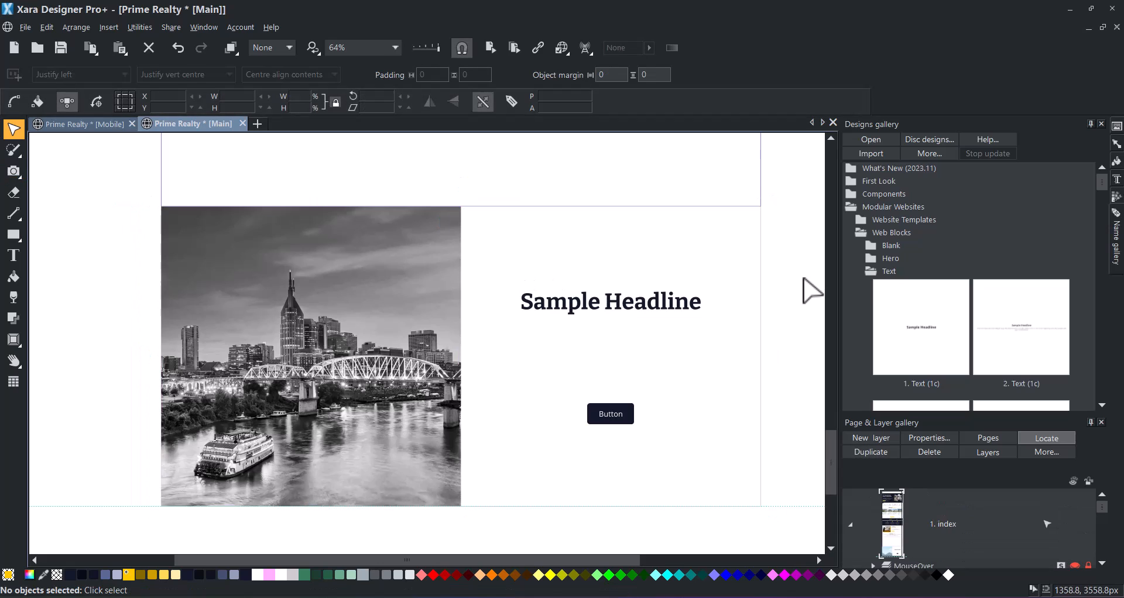
- Enlarge the Page & Layer gallery and fill the photo block's BlockBackground with dark navy
click(705, 293)
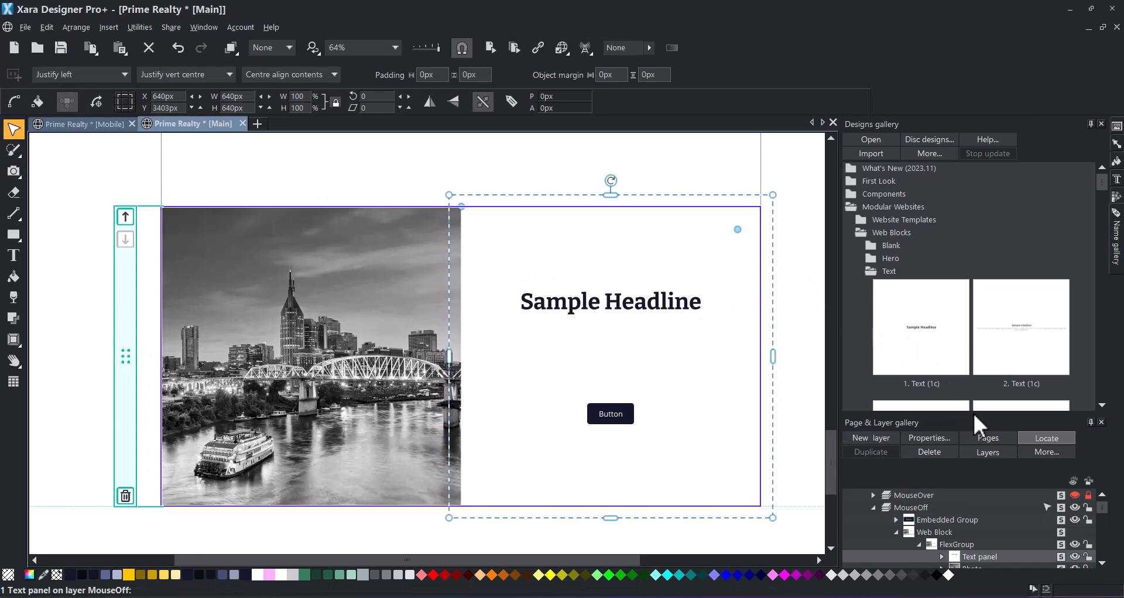
drag(969, 413, 961, 302)
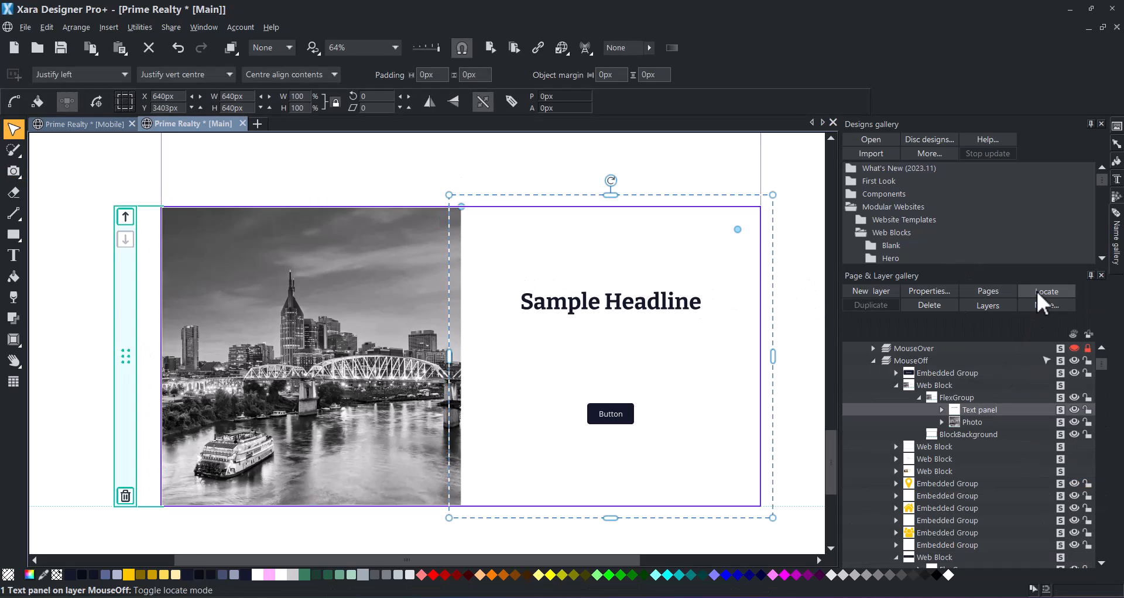
click(966, 434)
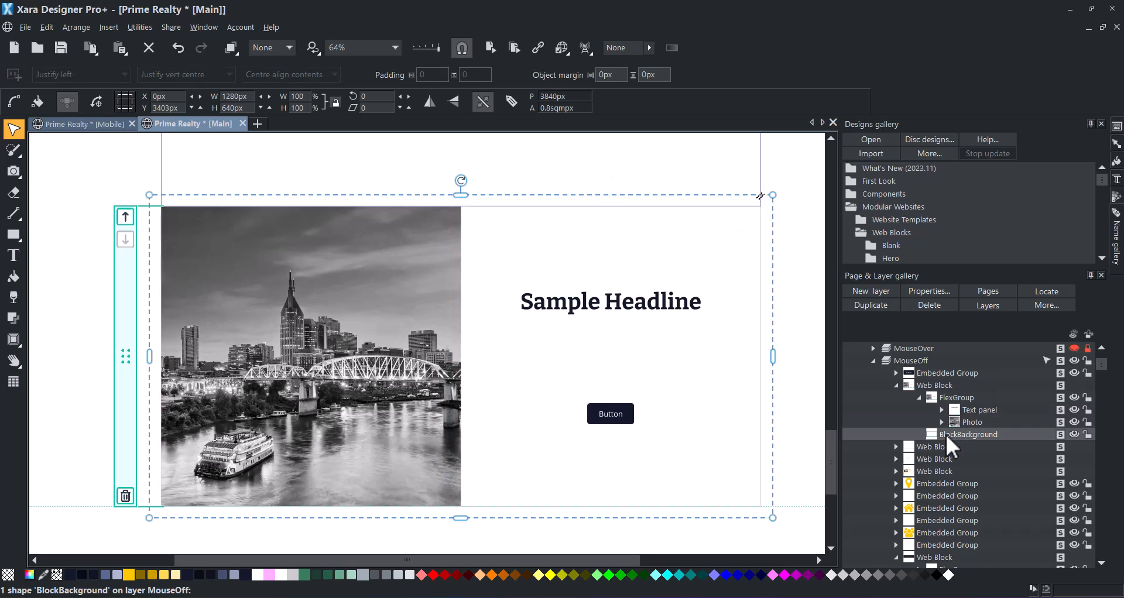
click(72, 576)
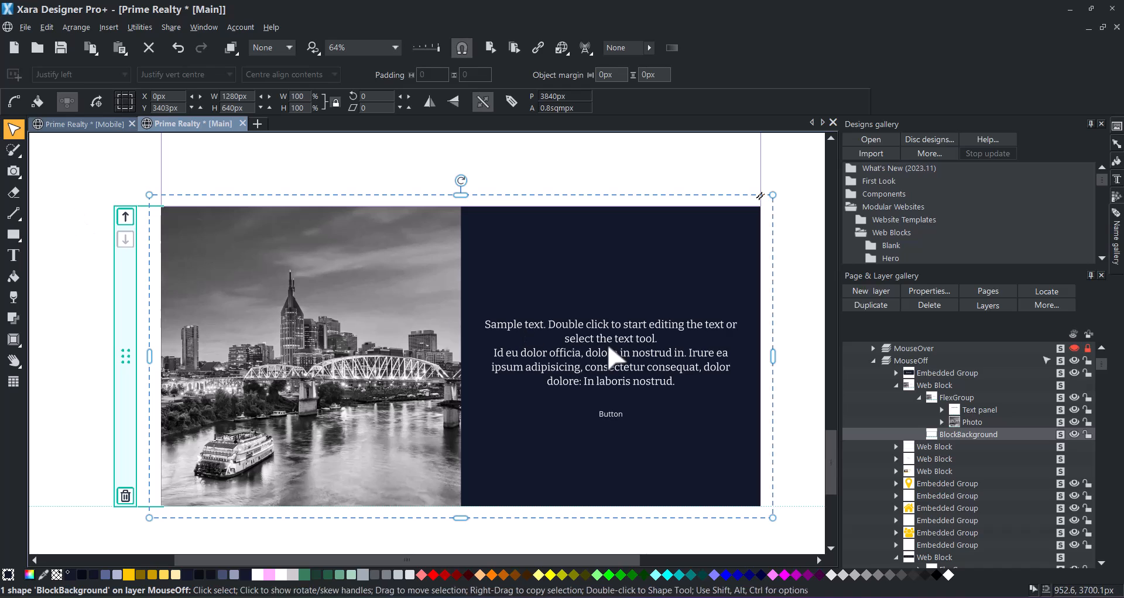
- Replace the dark navy text colour of the block's "Sample Headline" with white
click(614, 356)
drag(949, 575, 614, 306)
click(515, 296)
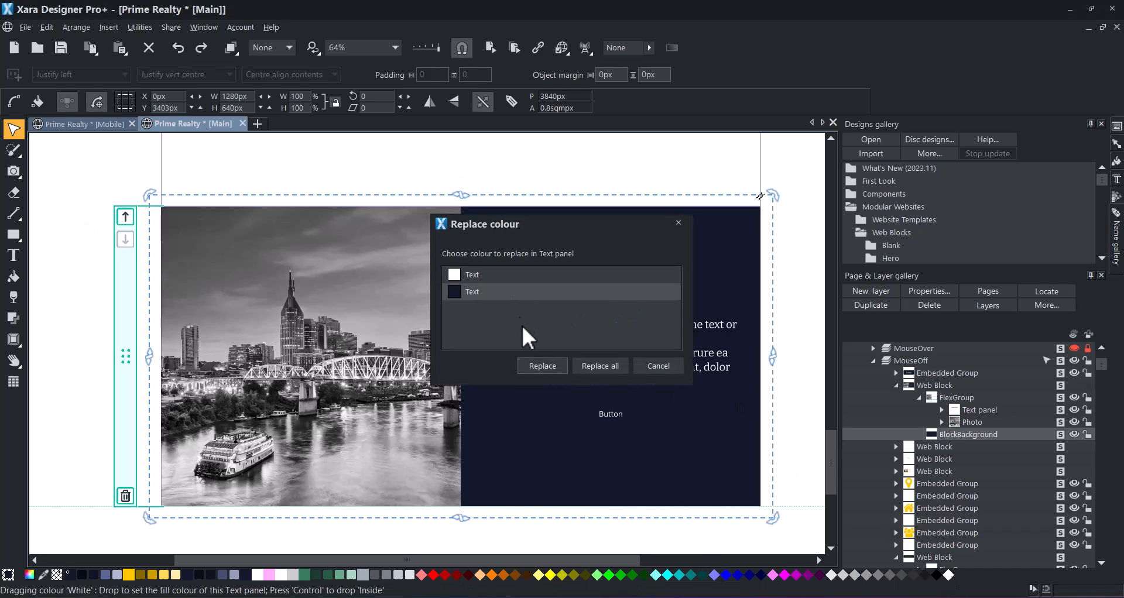
click(542, 367)
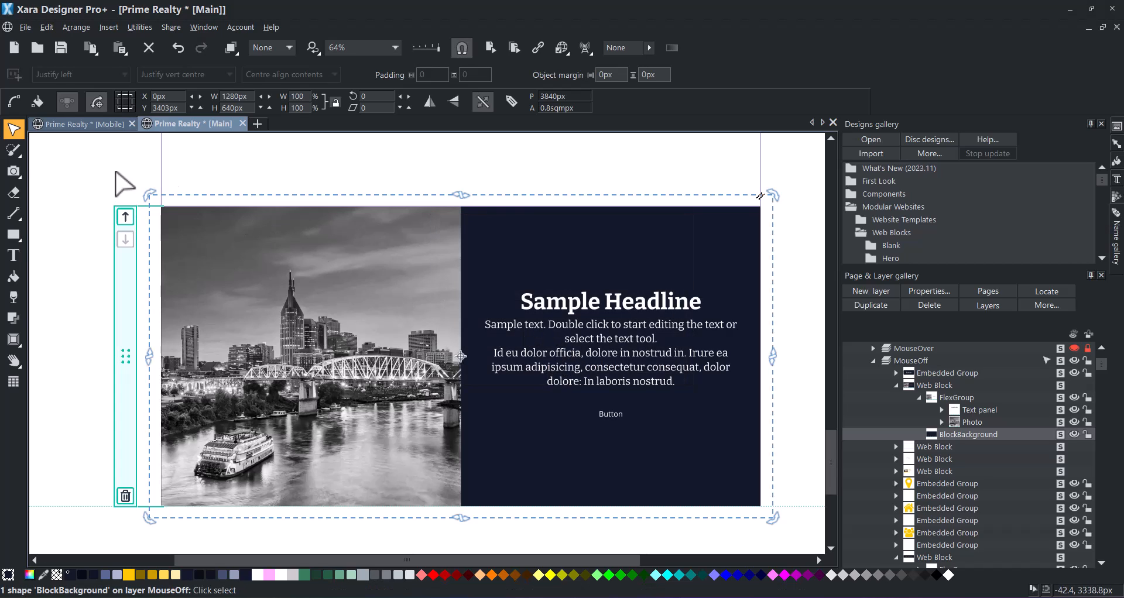
click(87, 226)
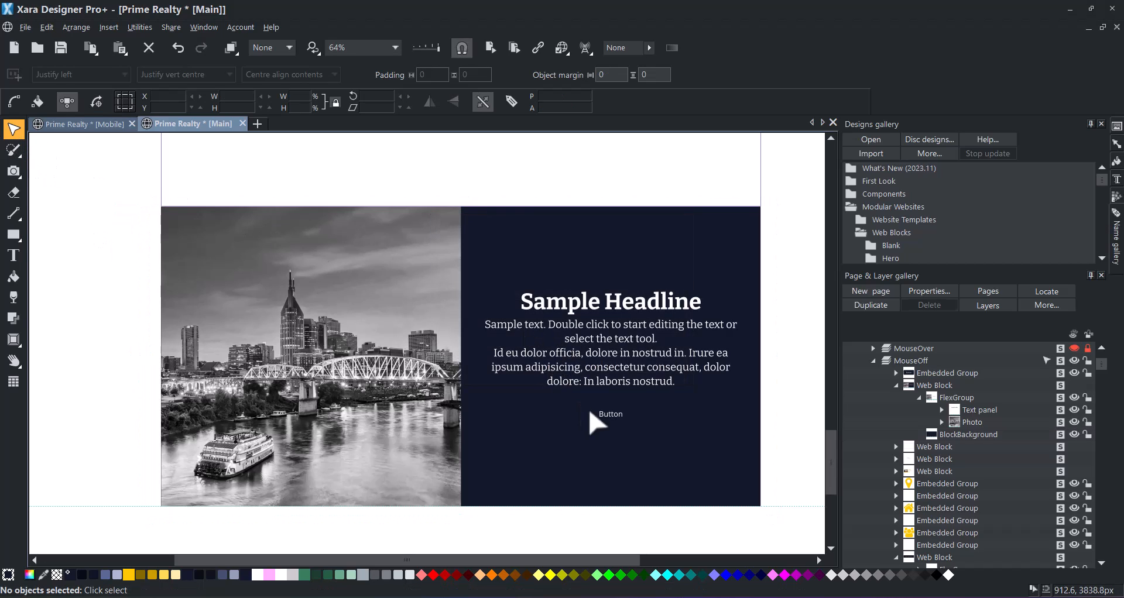
- Delete the button under the white sample paragraph and change the block's headline to "About Prime Realty"
click(615, 415)
key(Delete)
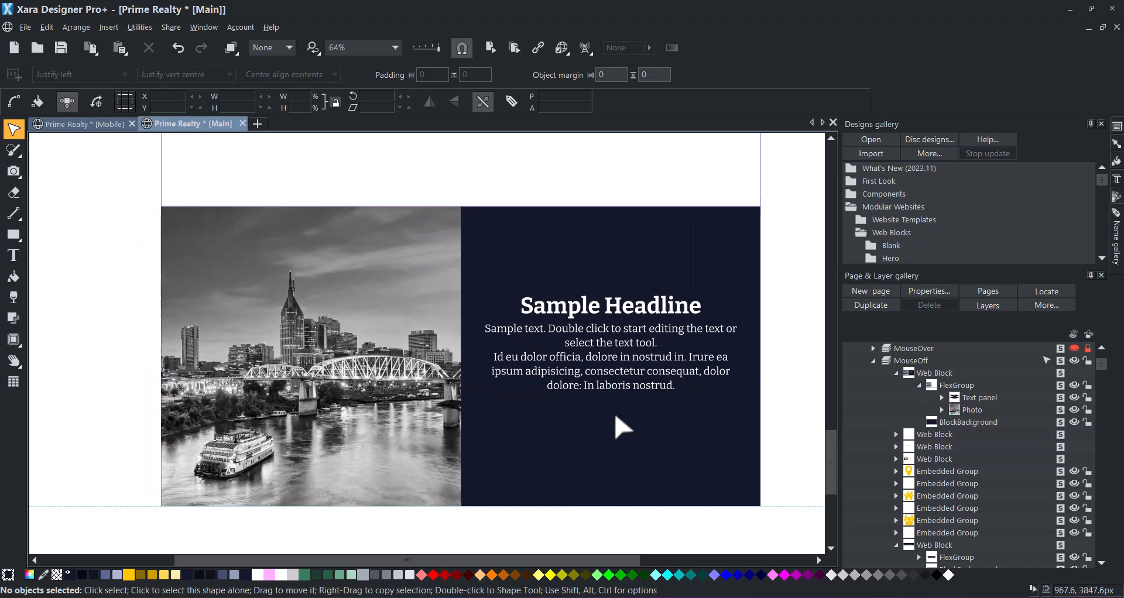
click(603, 308)
click(14, 256)
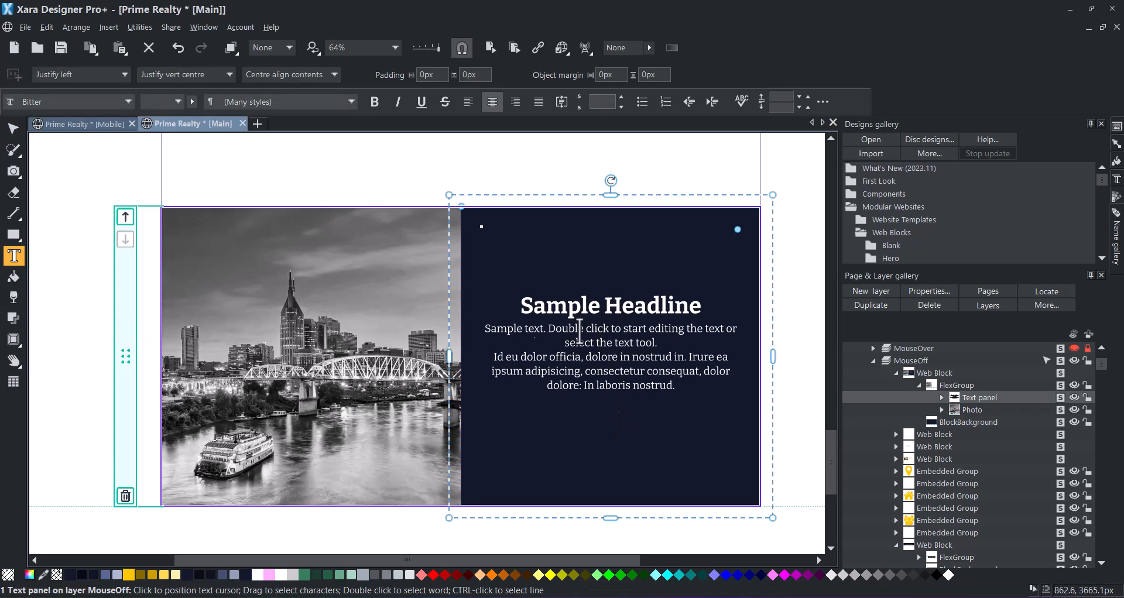
drag(704, 304, 510, 300)
text(Abo)
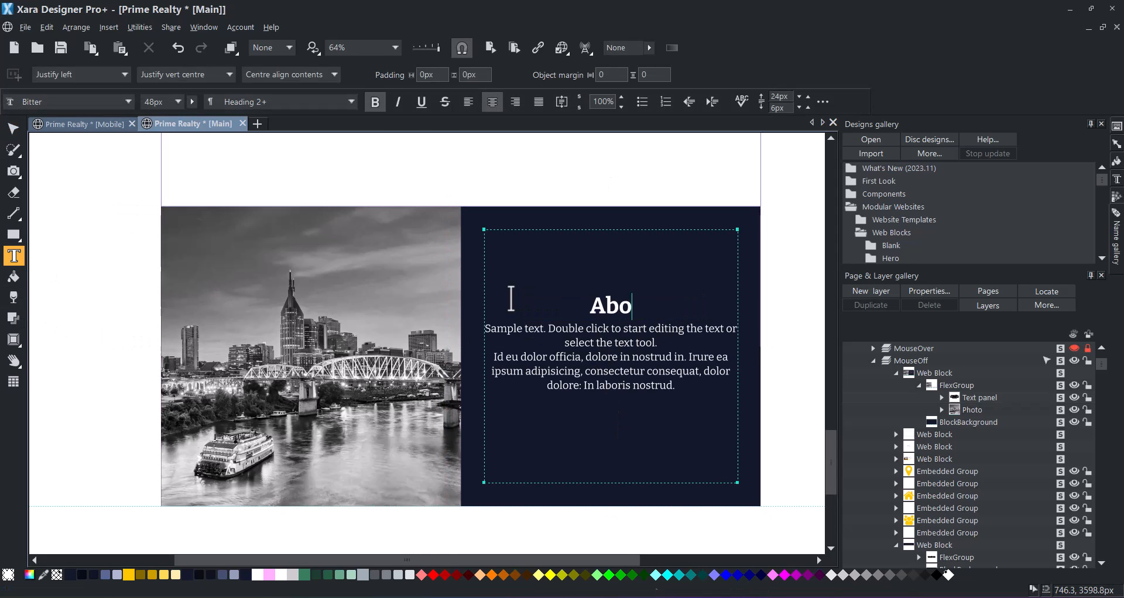
text(ut Prime Realty)
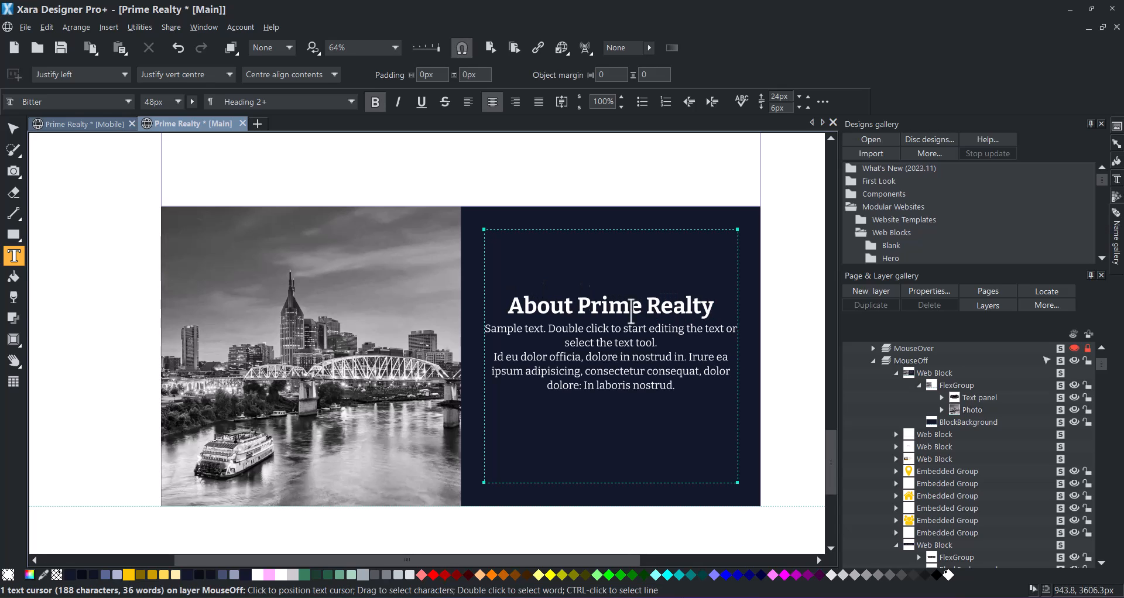
- Colour "Prime Realty" in the About headline yellow and left-align the headline
drag(713, 304, 578, 304)
click(152, 575)
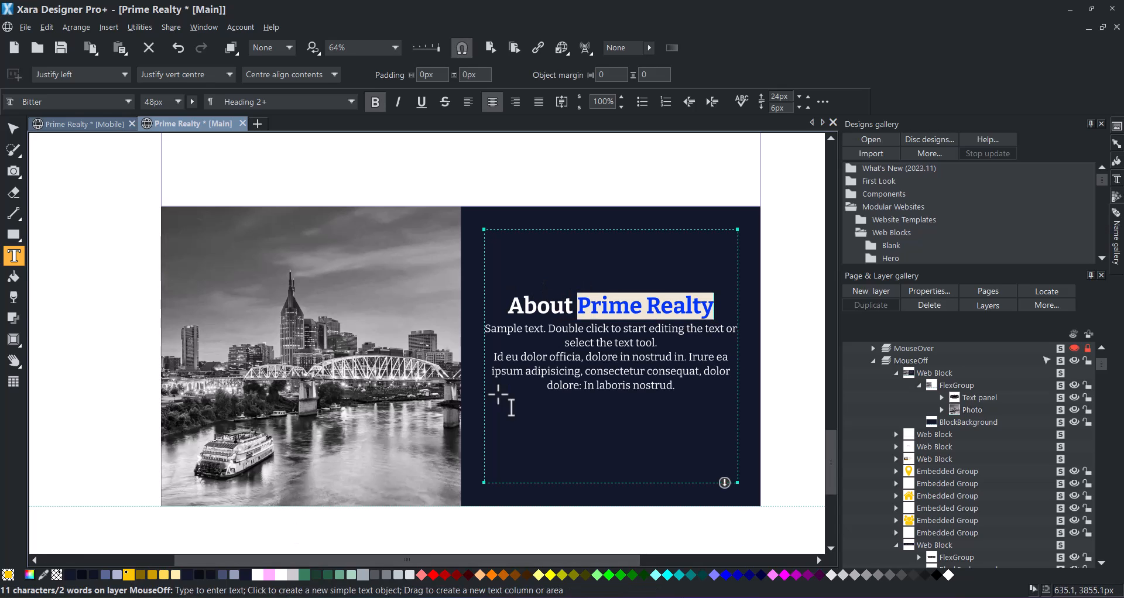
click(468, 102)
- Apply the "Normal text 2" style to the sample paragraph under the headline and replace it with the copied Prime Realty company description
click(621, 344)
drag(676, 387, 484, 328)
click(351, 102)
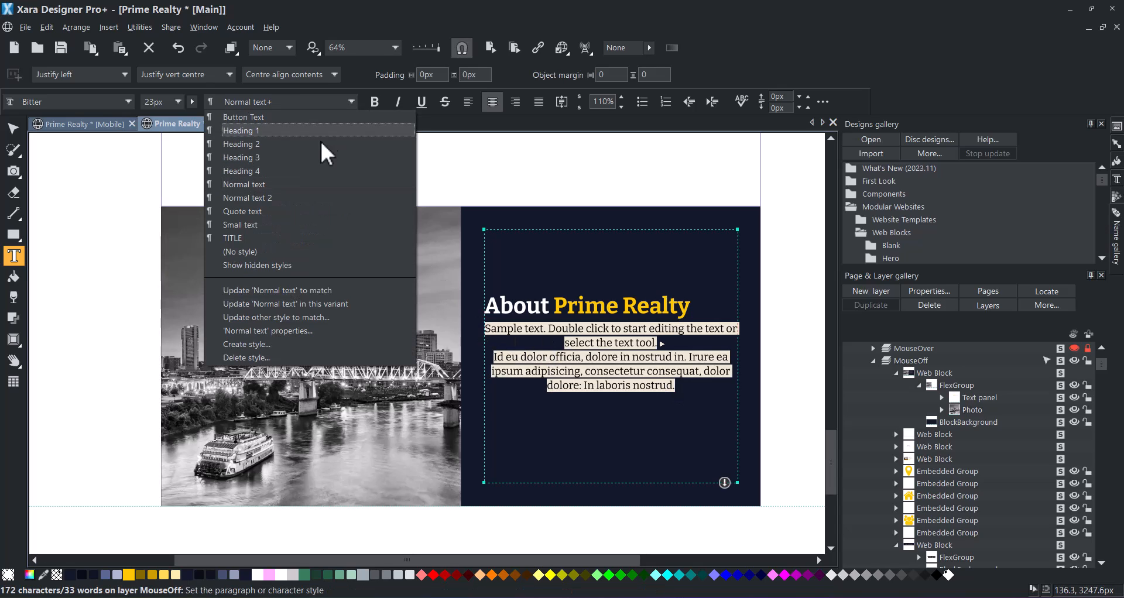
click(301, 198)
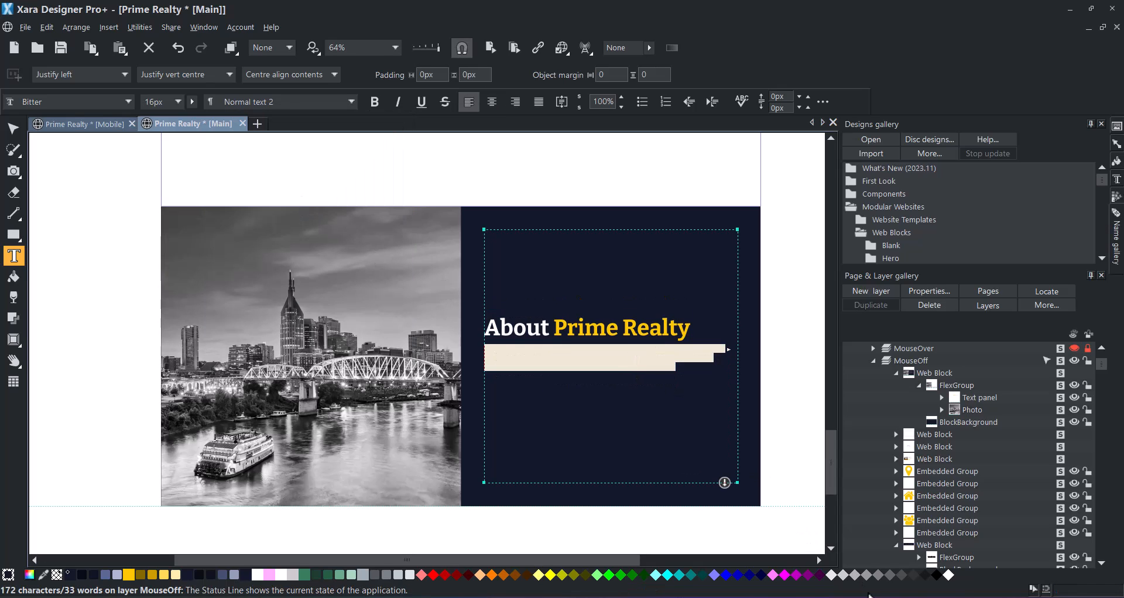
key(ctrl+shift+v)
click(617, 275)
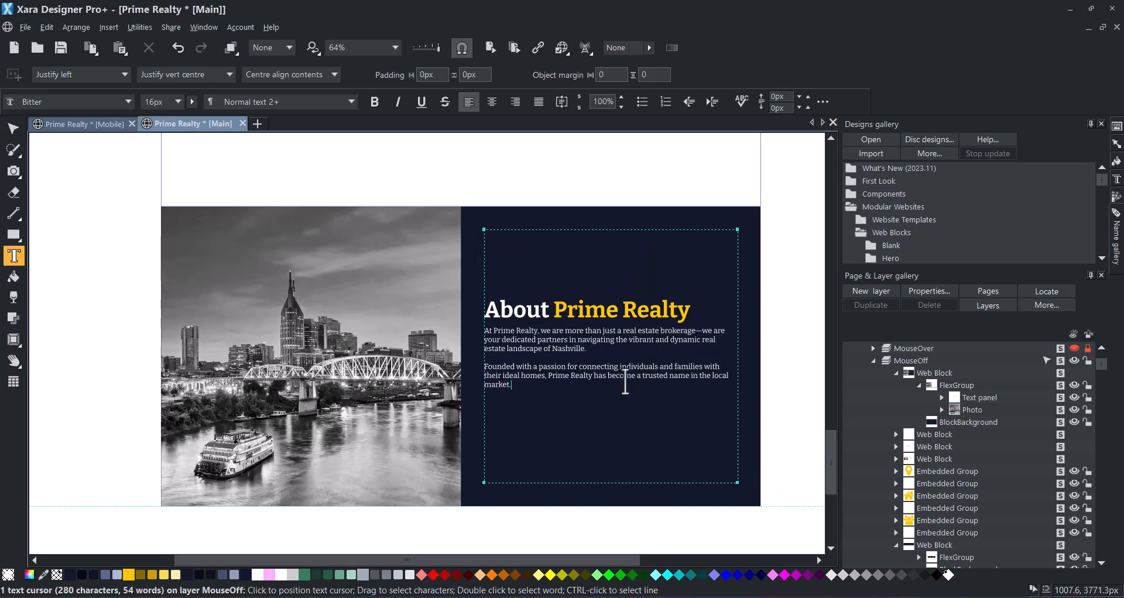
- Copy the outlined "CONTACT US" button from the hero section and paste it below the About Prime Realty description
click(18, 132)
click(119, 241)
click(100, 246)
scroll(190, 274, up, 4)
scroll(196, 281, up, 10)
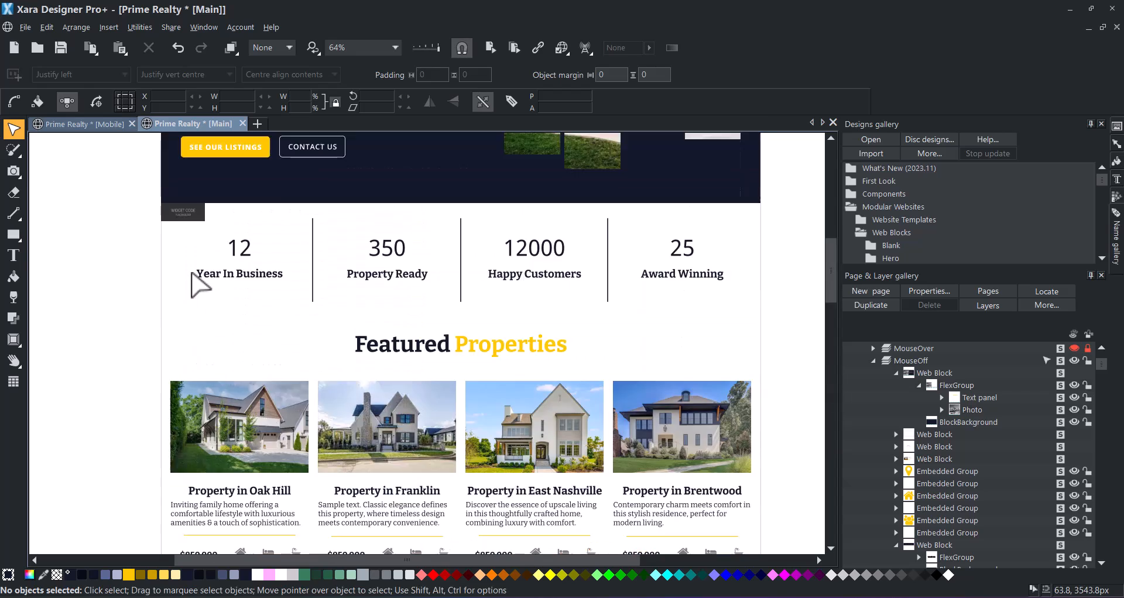
click(310, 426)
click(120, 325)
scroll(125, 319, down, 15)
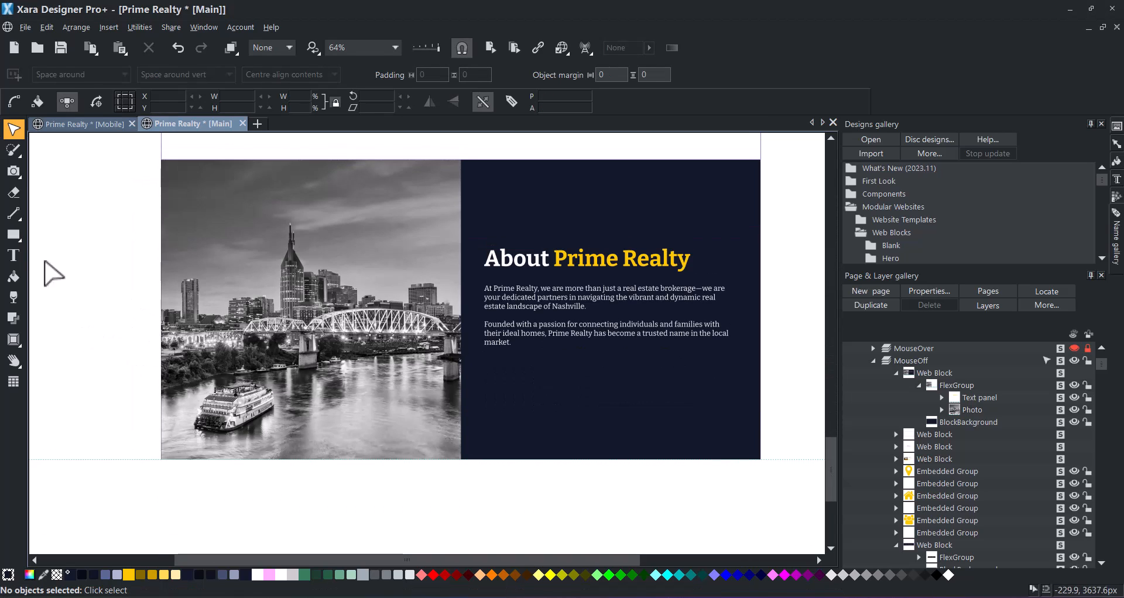
key(F8)
click(522, 344)
key(ctrl+v)
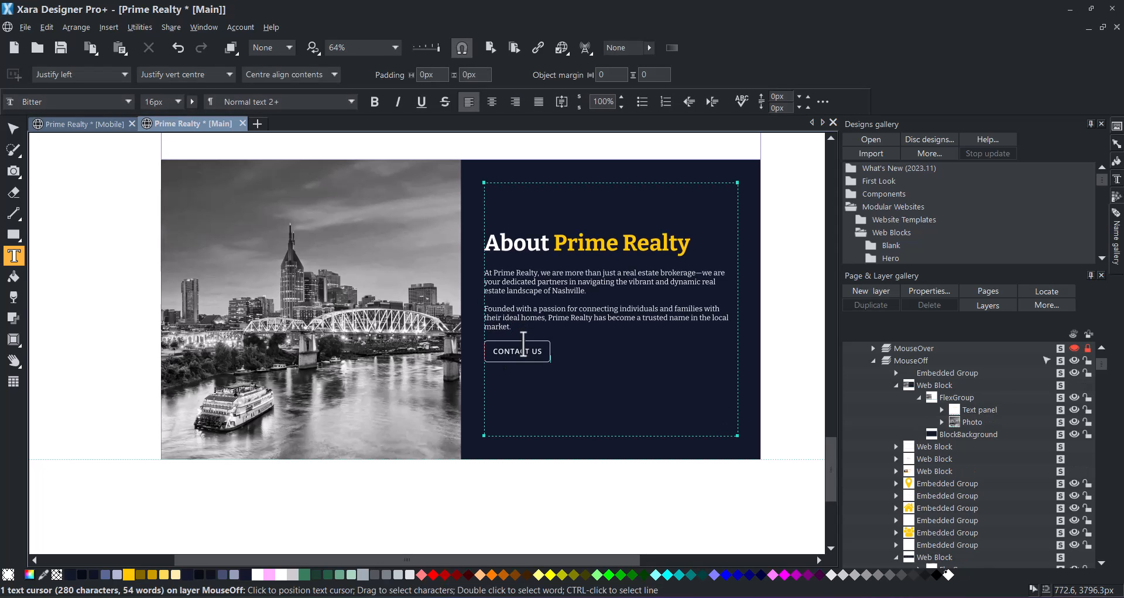
- Change the label of the pasted button in the About section to "LEARN MORE"
click(504, 352)
click(504, 352)
triple_click(504, 352)
click(505, 352)
text(LEARN MORE)
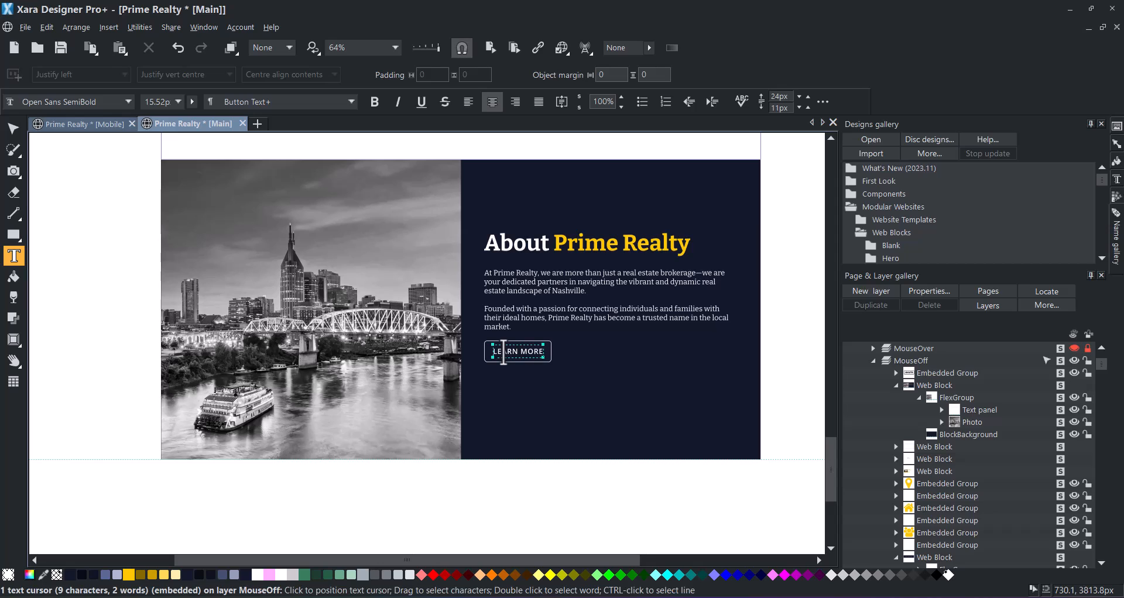
click(14, 129)
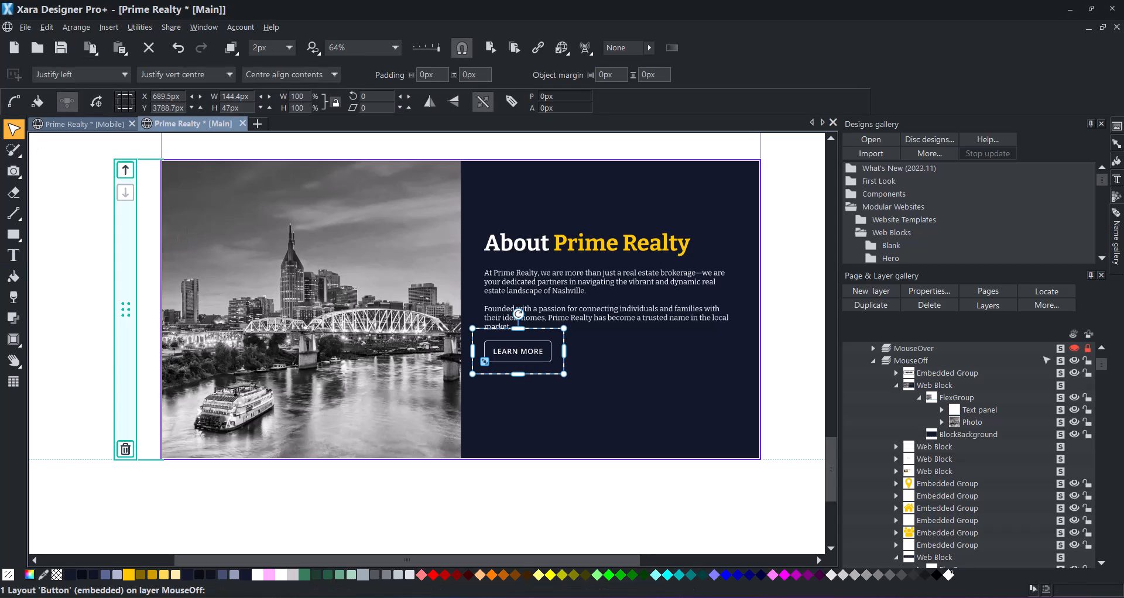
- Move the Nashville Downtown photo to the other side of the About Prime Realty text panel, swapping their order
click(304, 301)
drag(304, 301, 703, 311)
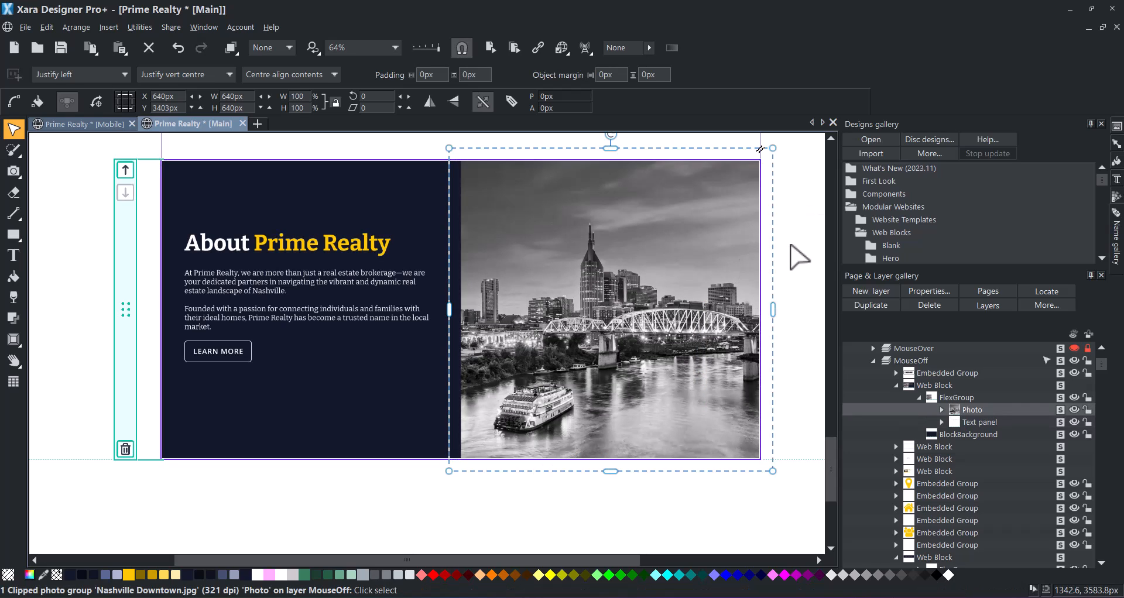
click(790, 245)
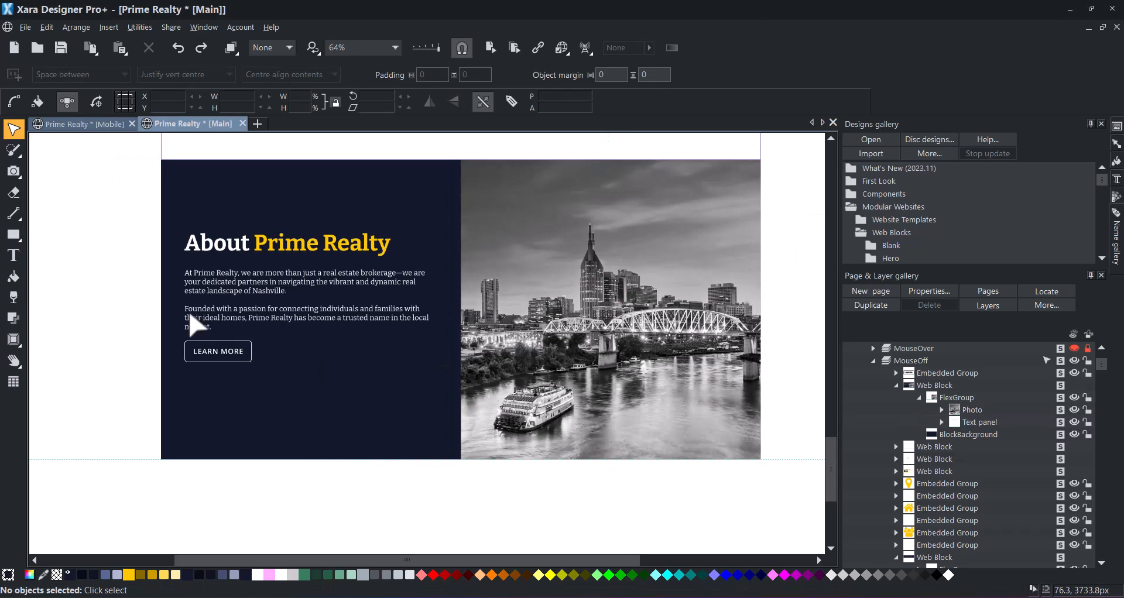
- Set the font size of the two About Prime Realty description paragraphs to 18px
click(14, 256)
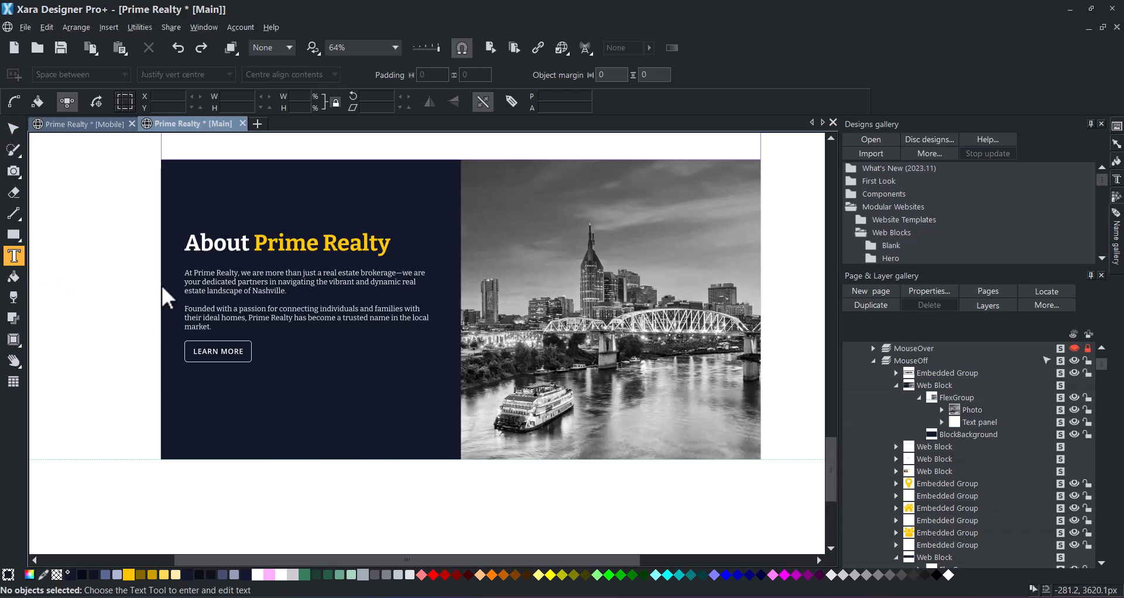
click(216, 319)
key(ctrl+a)
key(ctrl+c)
click(178, 103)
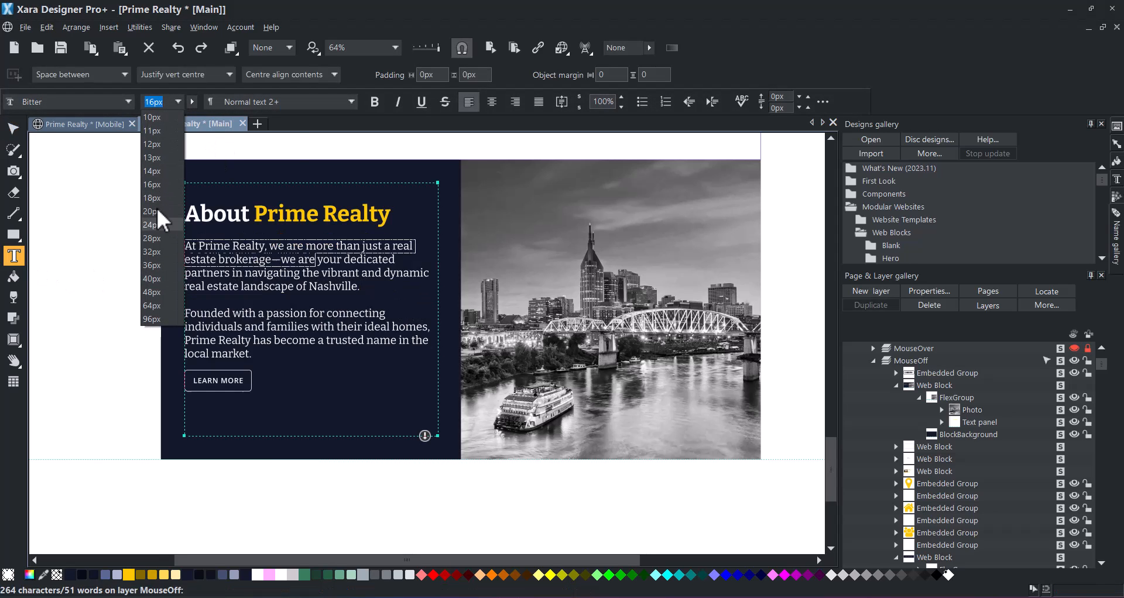
click(151, 198)
click(13, 128)
click(76, 221)
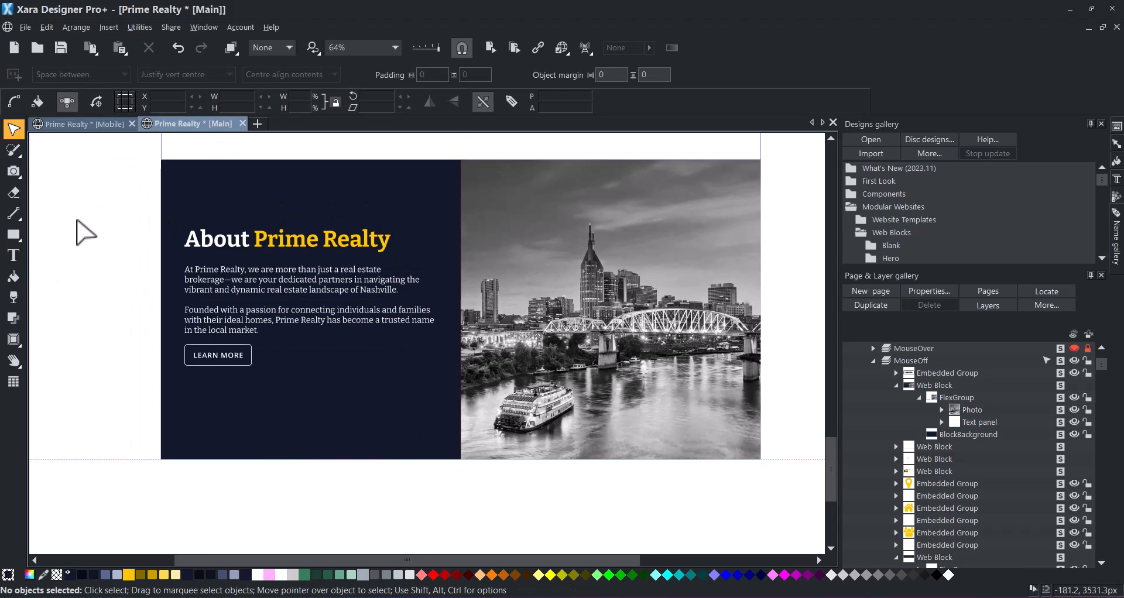
- Remove the empty space after the LEARN MORE button in the About text panel
key(t)
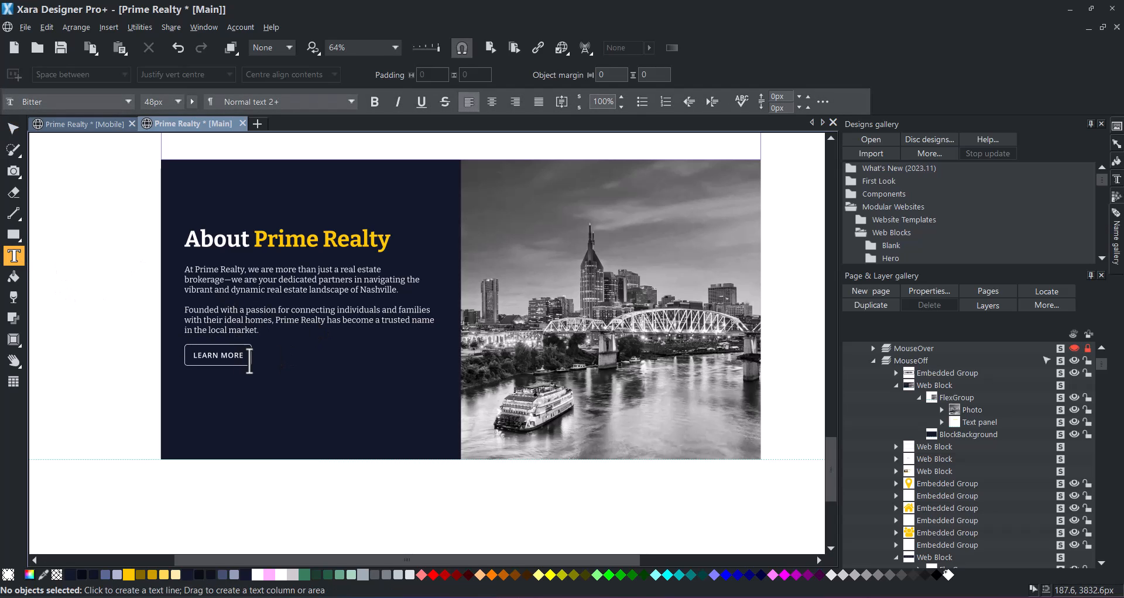
click(251, 355)
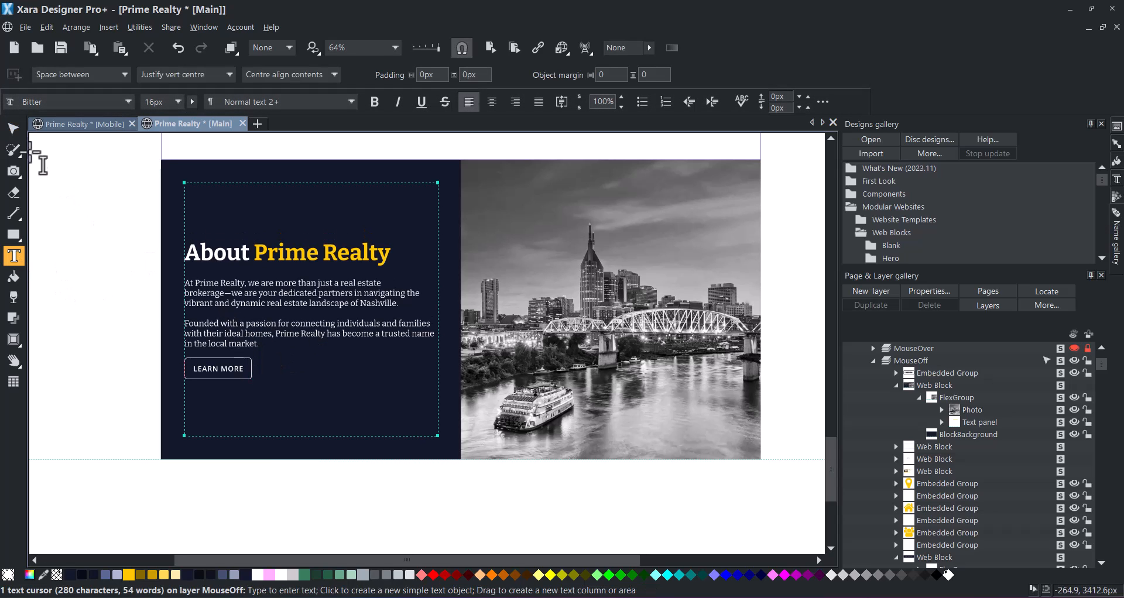
click(13, 129)
click(88, 262)
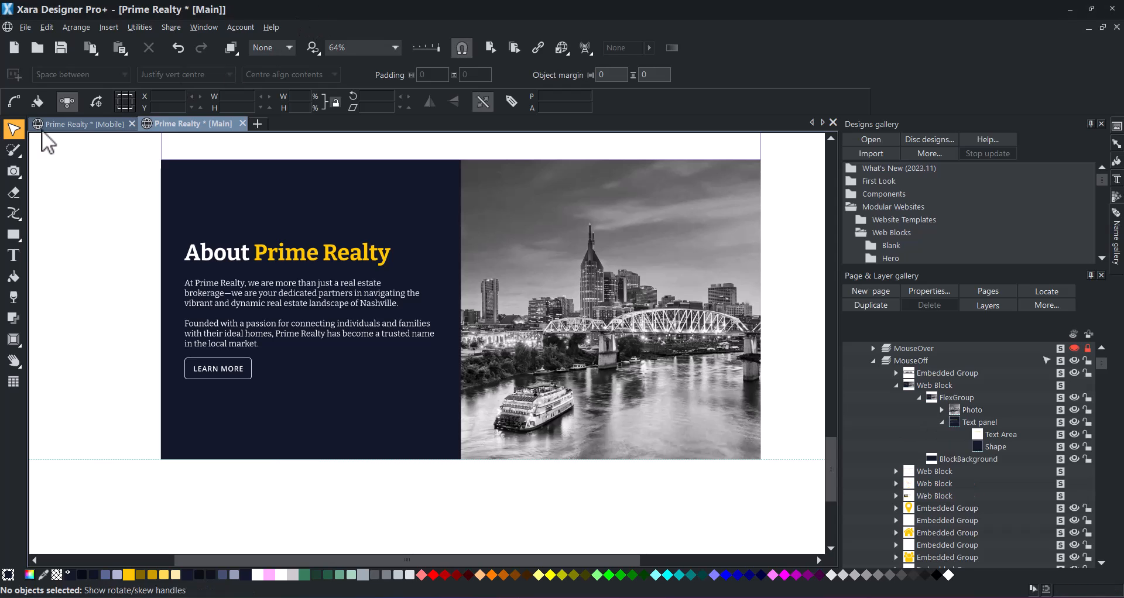
- Copy the About Prime Realty text panel and place the copy below the introductory text in the team section
click(291, 299)
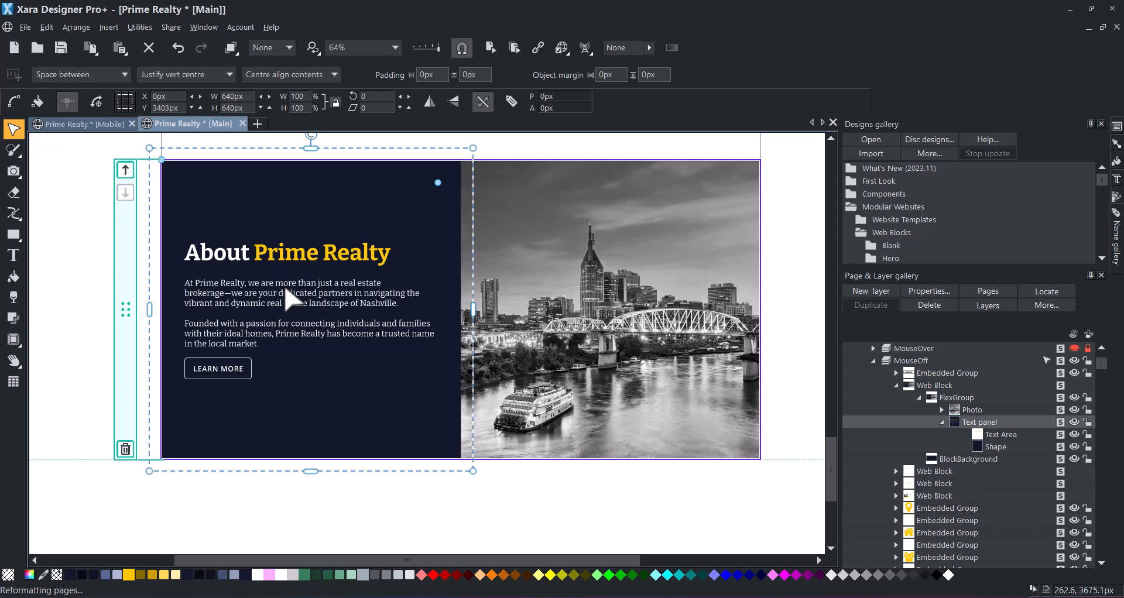
scroll(291, 299, up, 3)
key(ctrl+v)
drag(461, 345, 322, 196)
scroll(401, 279, up, 3)
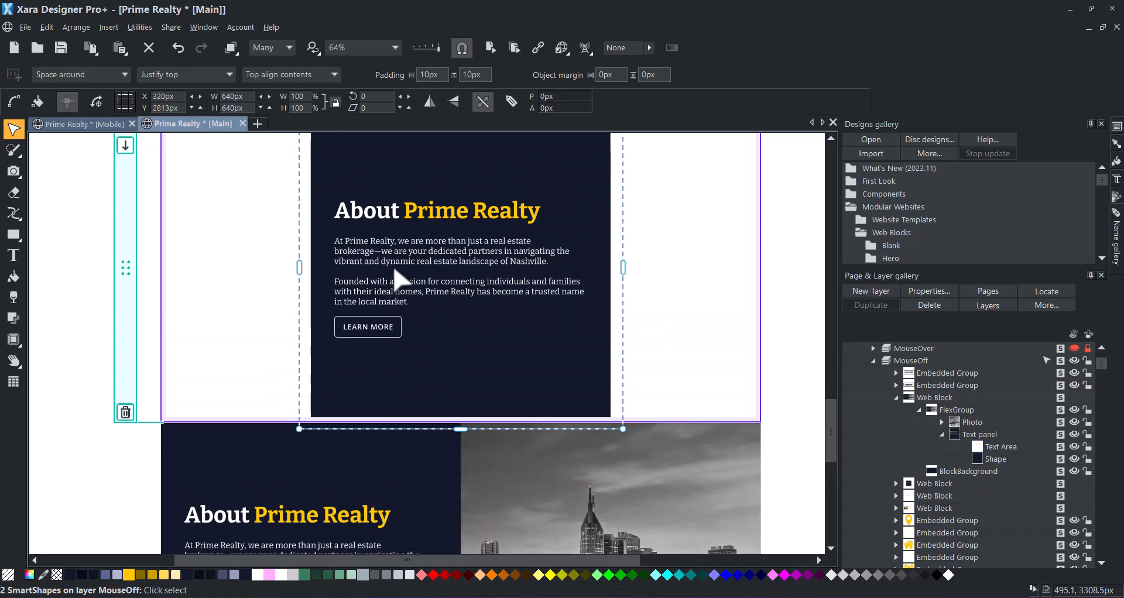
click(798, 315)
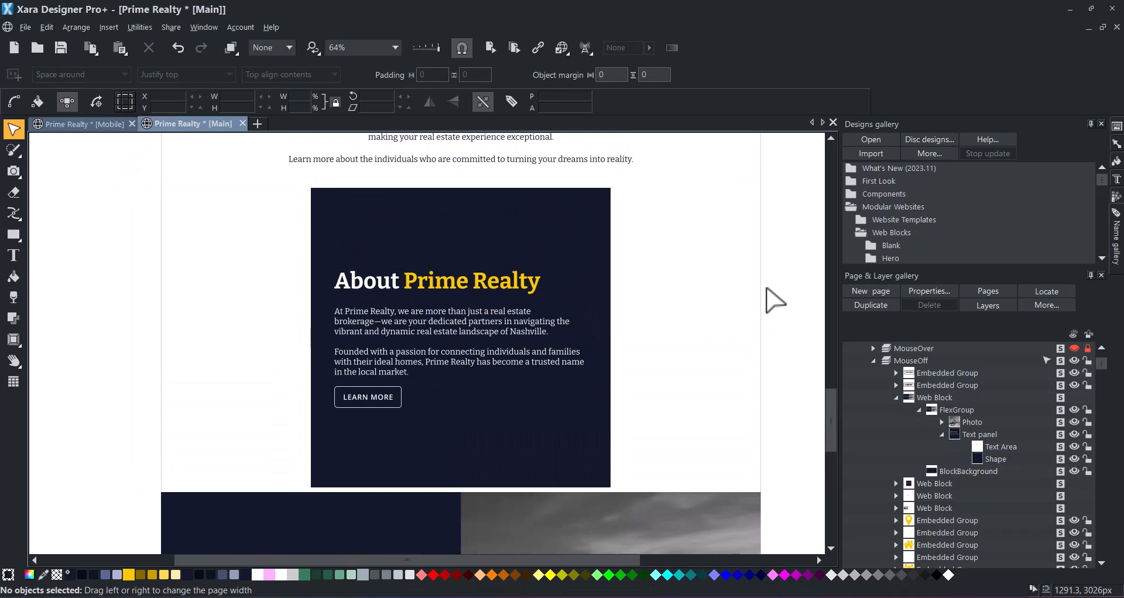
- Enlarge the Designs gallery and insert the "6. Gallery (Text)" web block between the copied panel and the About section
drag(939, 266, 956, 438)
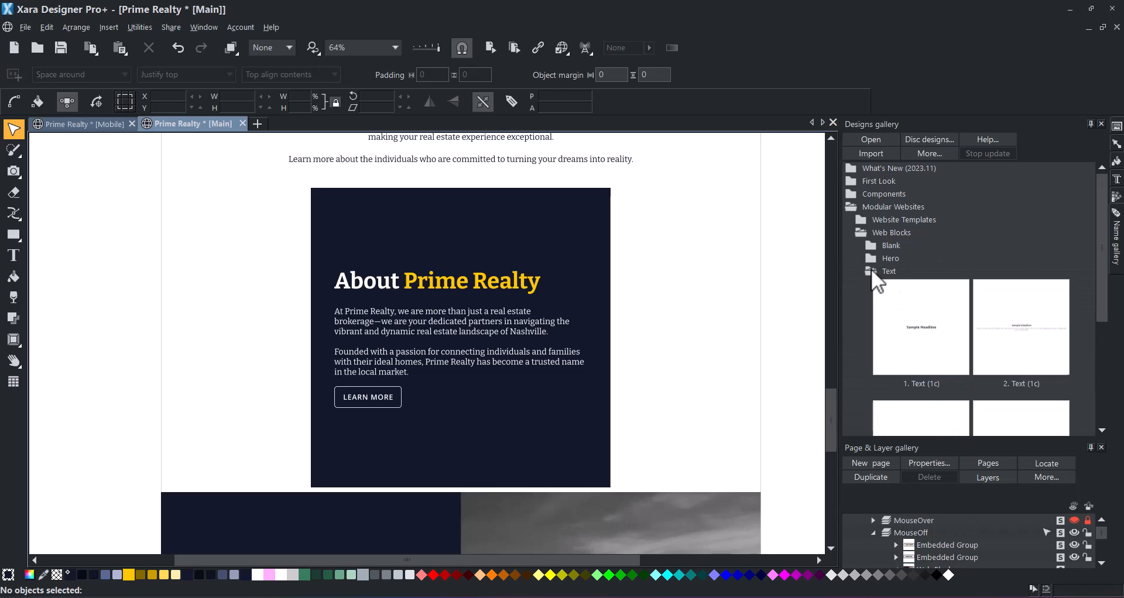
click(871, 269)
click(870, 311)
scroll(1011, 339, down, 5)
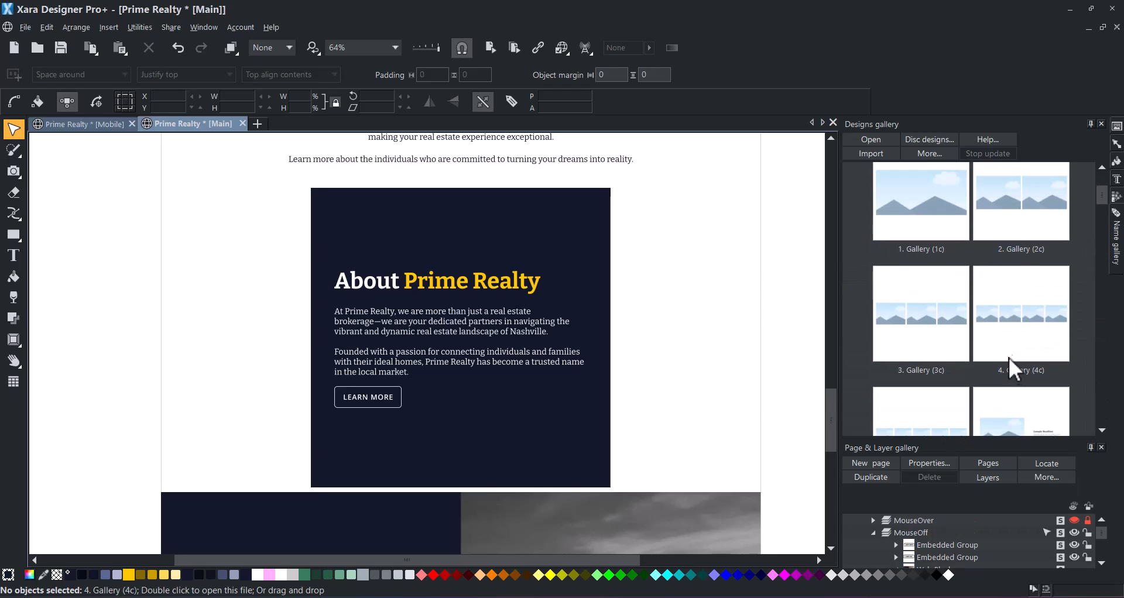
drag(1010, 291, 595, 499)
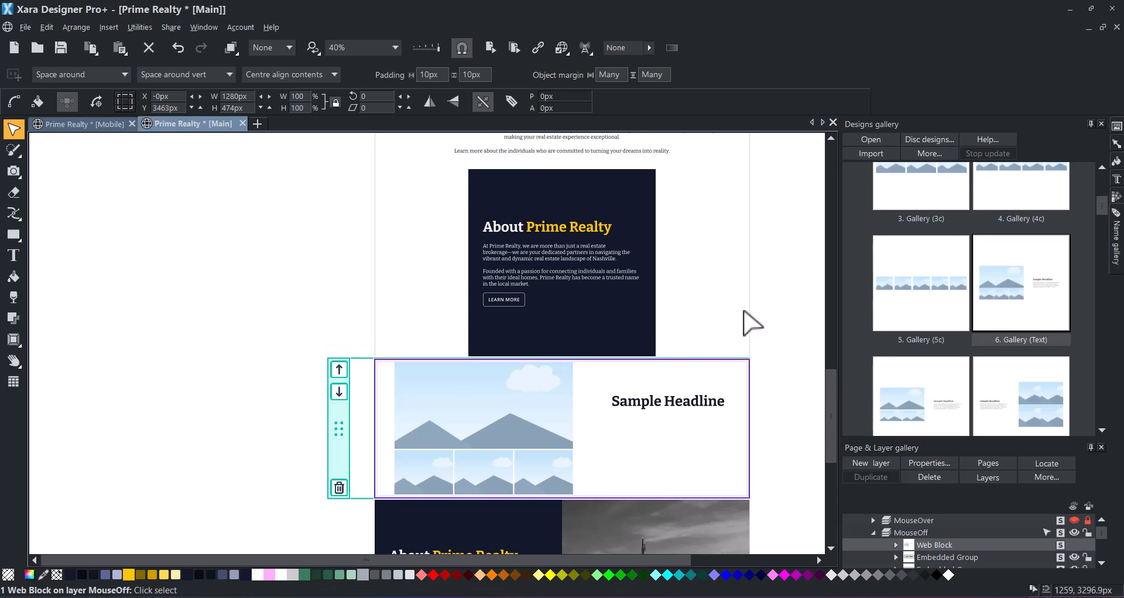
- Move the four-image gallery beside the text panel in the team section and delete the leftover "Sample Headline" web block
drag(507, 439, 696, 241)
click(441, 402)
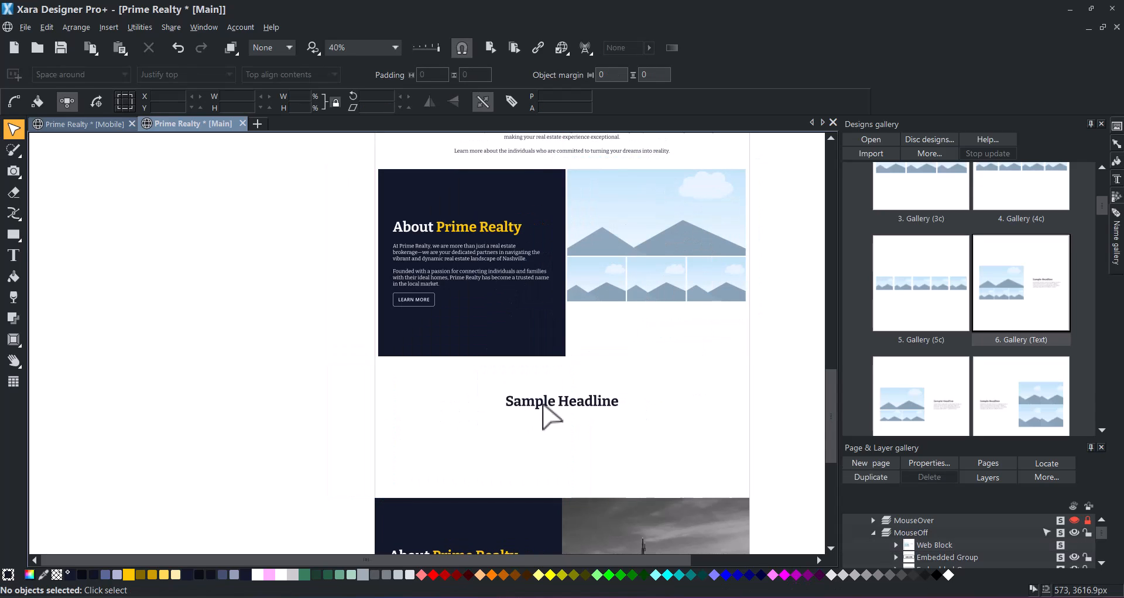
click(543, 405)
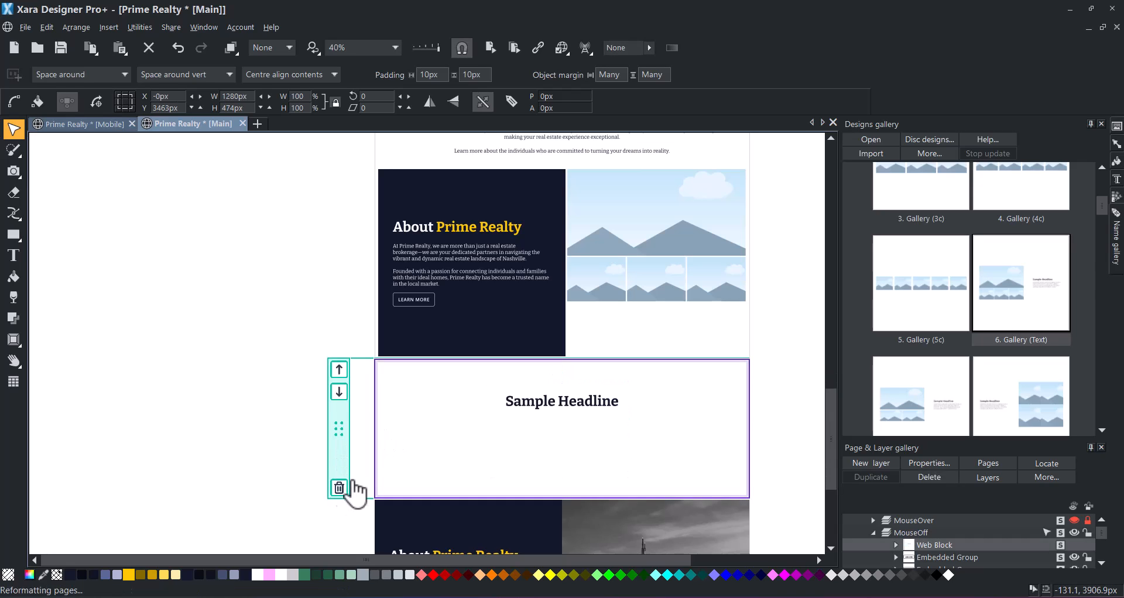
click(339, 487)
scroll(801, 328, up, 2)
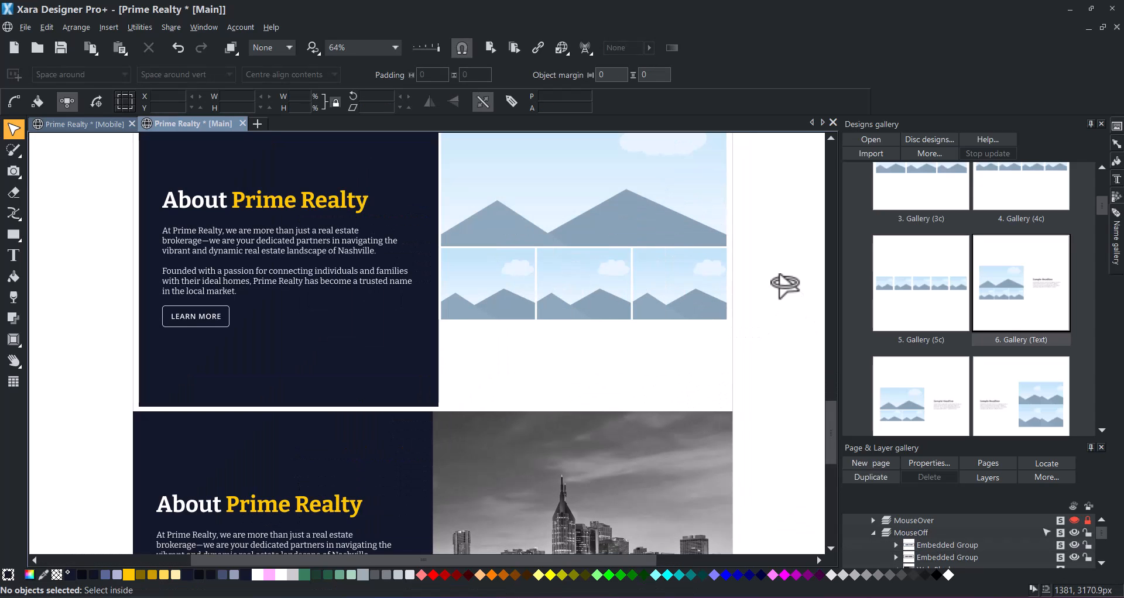
- Stretch the image gallery in the team section to about 640px high to match the navy text panel
scroll(547, 289, up, 3)
scroll(212, 280, up, 1)
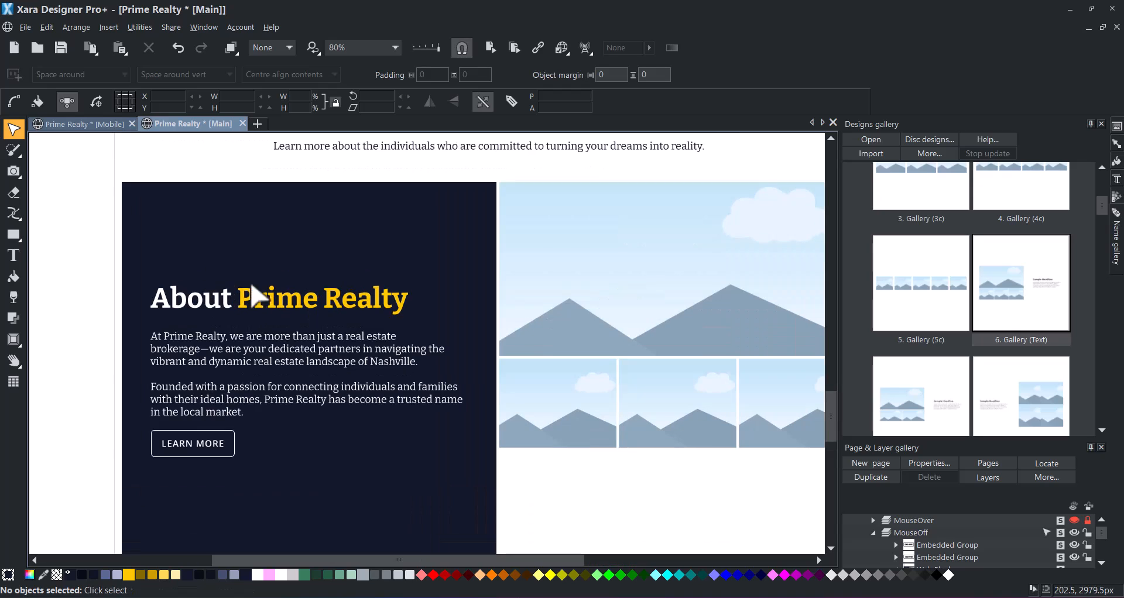
scroll(375, 314, down, 1)
click(585, 324)
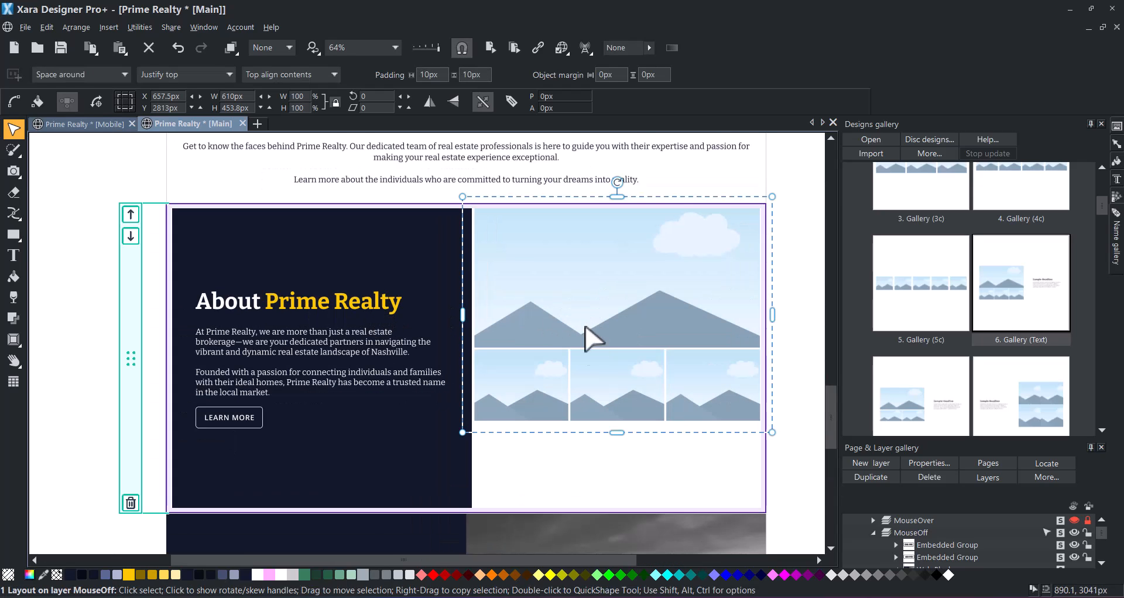
drag(614, 433, 592, 527)
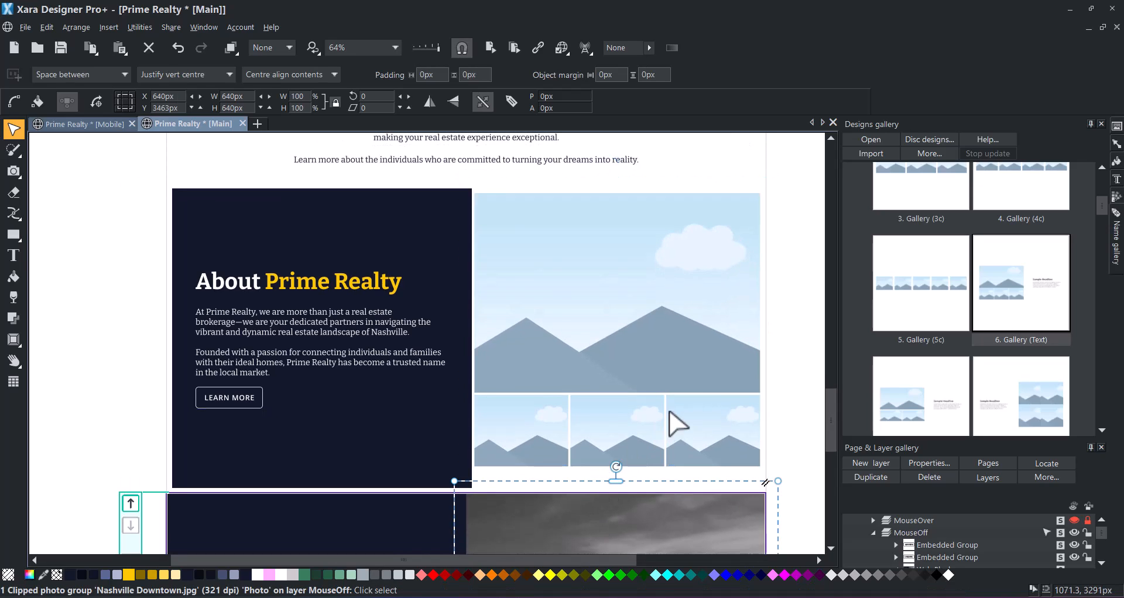
drag(613, 480, 619, 510)
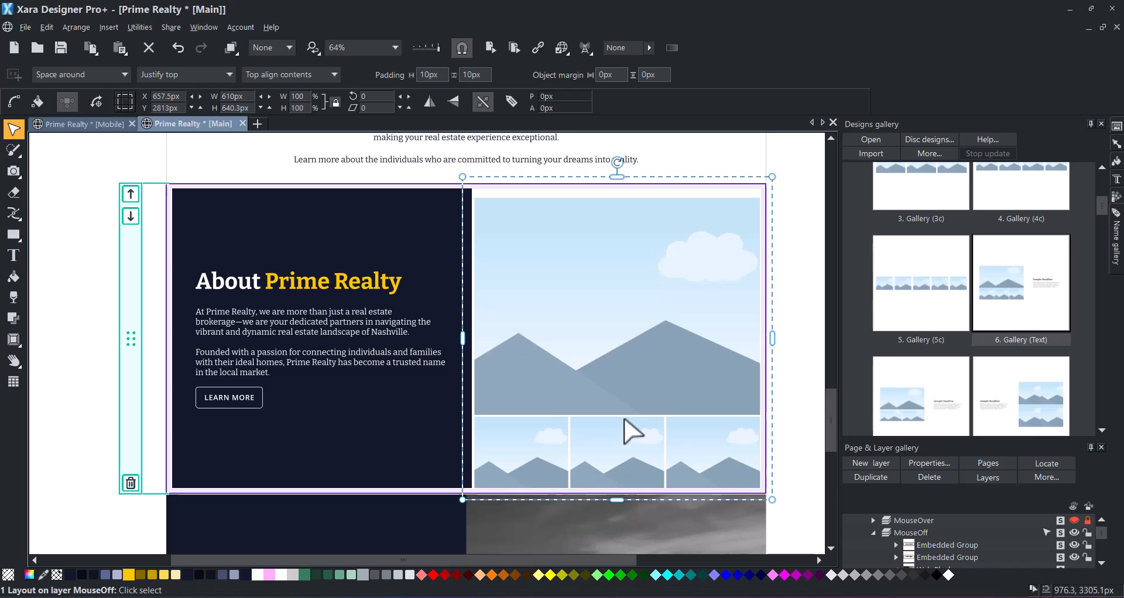
- Change the headline of the copied text panel beside the gallery to "Our Exclusive Agents", keeping "Agents" yellow
click(219, 283)
click(13, 255)
double_click(201, 279)
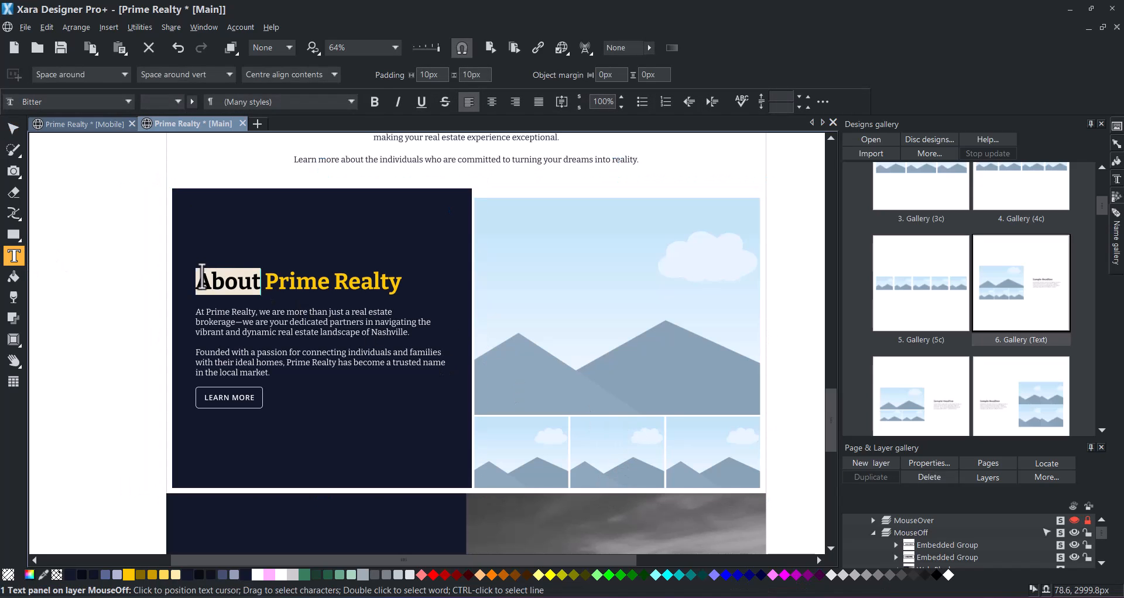
text(Our Exclusive)
drag(259, 295, 347, 270)
text(Agents)
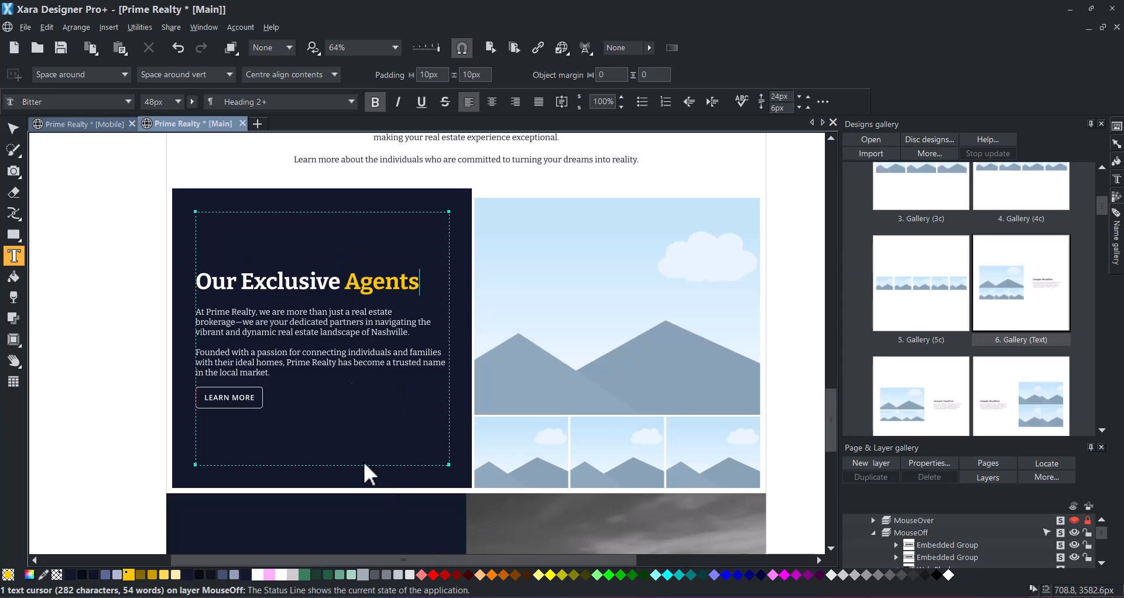
- Replace the description under "Our Exclusive Agents" with the copied text beginning "Meet the driving force behind Prime Realty"
drag(271, 373, 193, 311)
key(ctrl+shift+v)
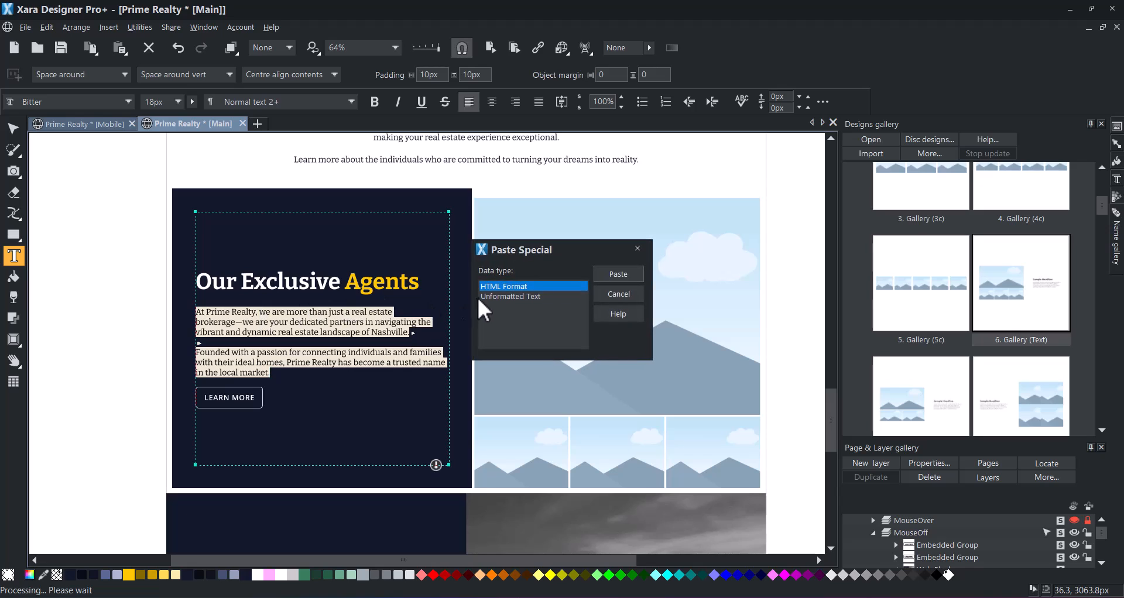
click(618, 273)
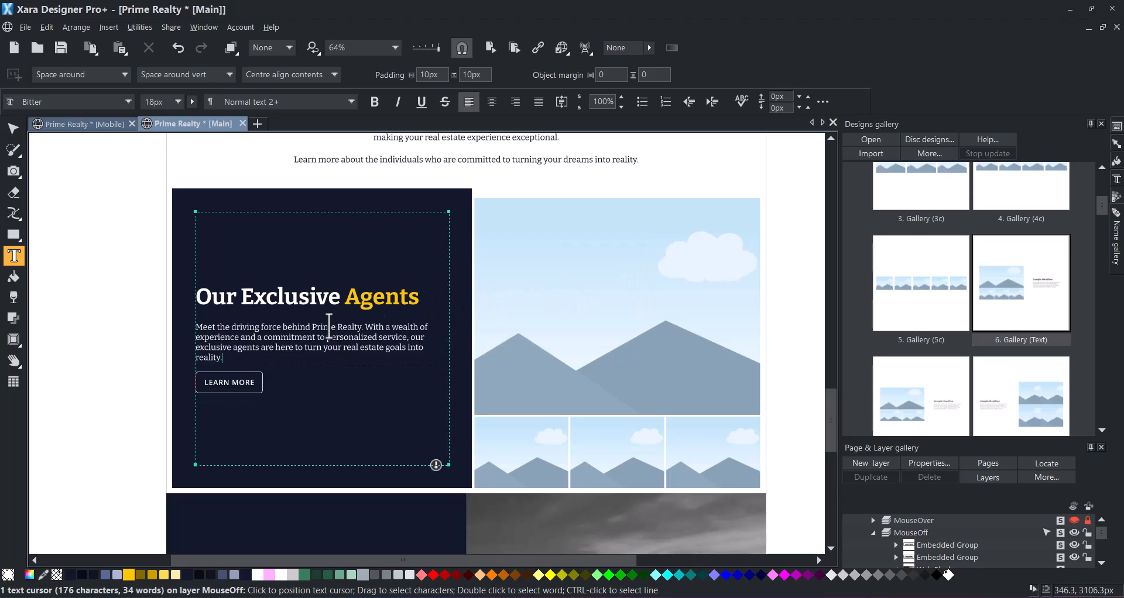
- Change the label of the button under the agents description to "CONTACT US"
click(228, 382)
key(ctrl+a)
text(CONTACT US)
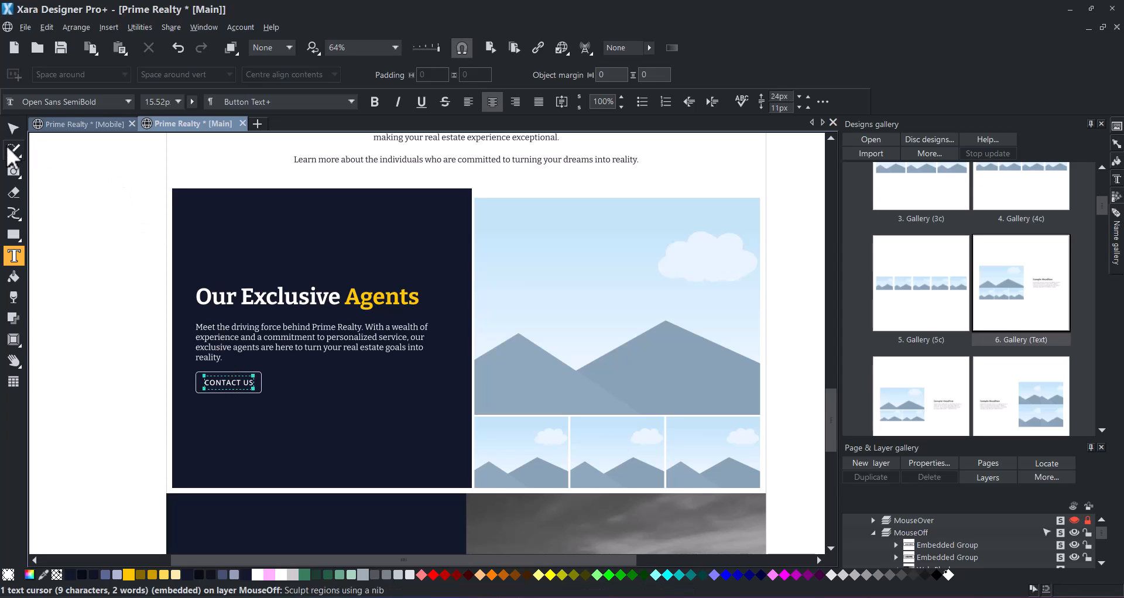
- Fill the agents gallery with the Real Estate Agent Team photo in the large frame and man1, woman and man2 in the small frames
click(13, 128)
click(104, 249)
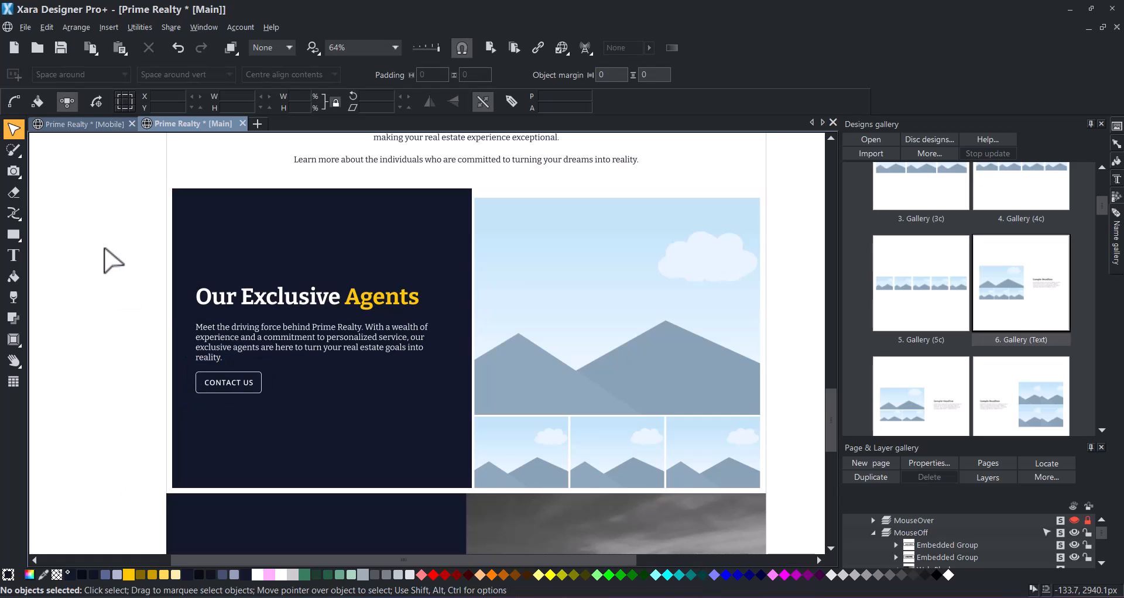
key(alt+Tab)
drag(1039, 369, 613, 297)
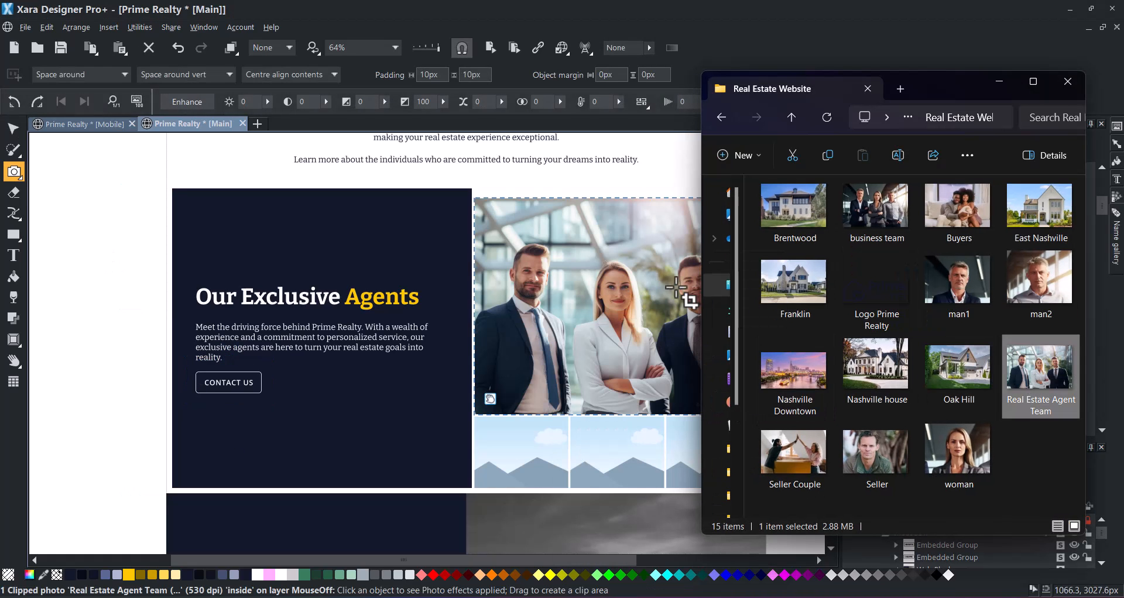
drag(931, 287, 533, 467)
drag(954, 450, 643, 467)
drag(1039, 281, 679, 452)
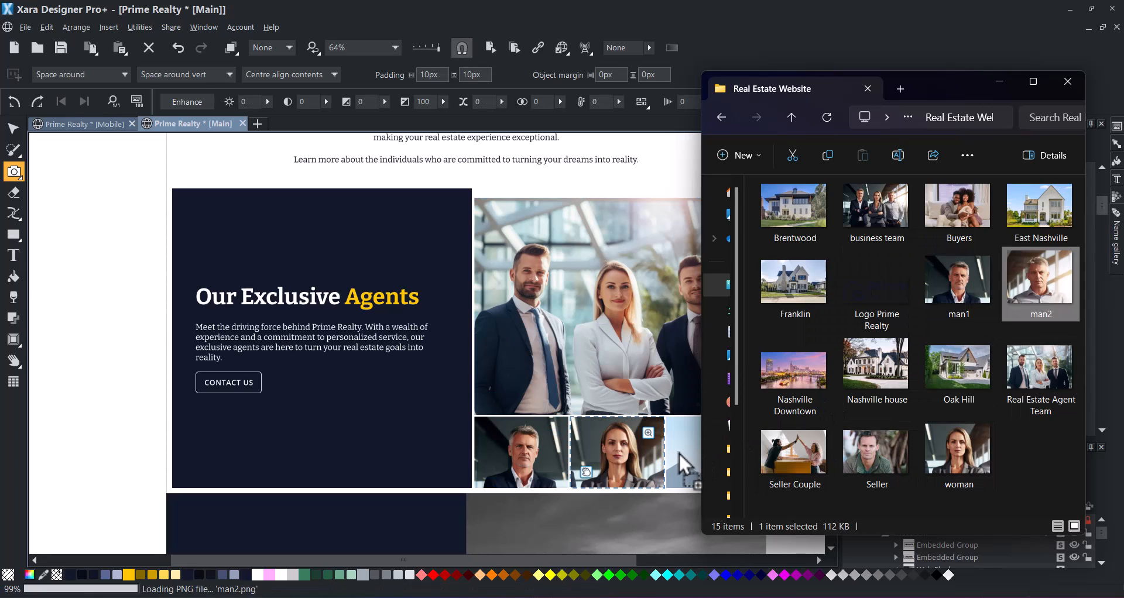
click(999, 82)
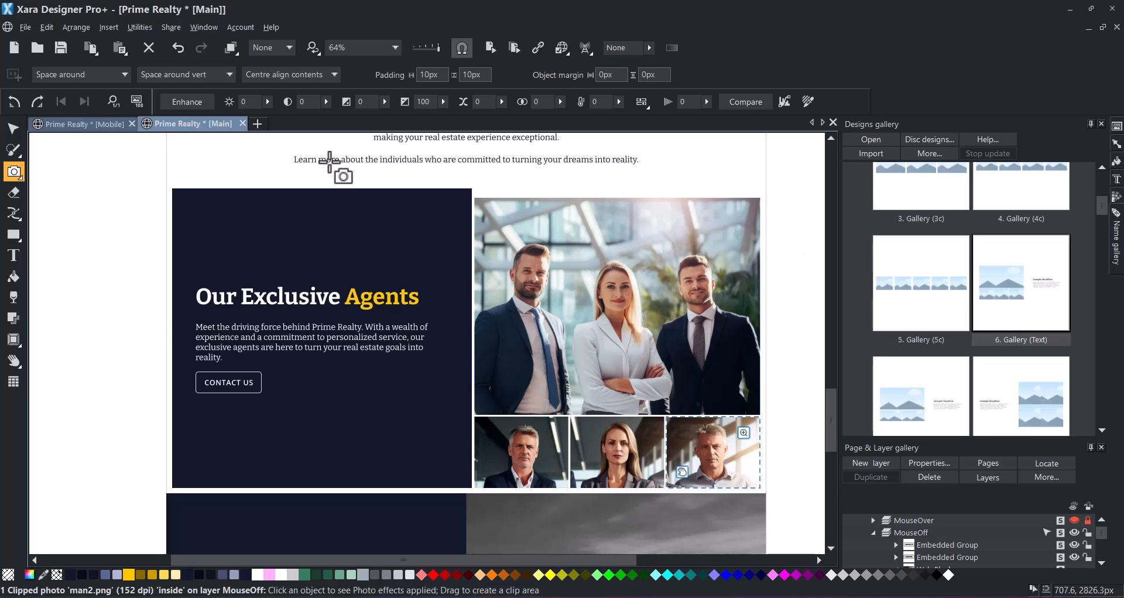
click(12, 130)
click(81, 207)
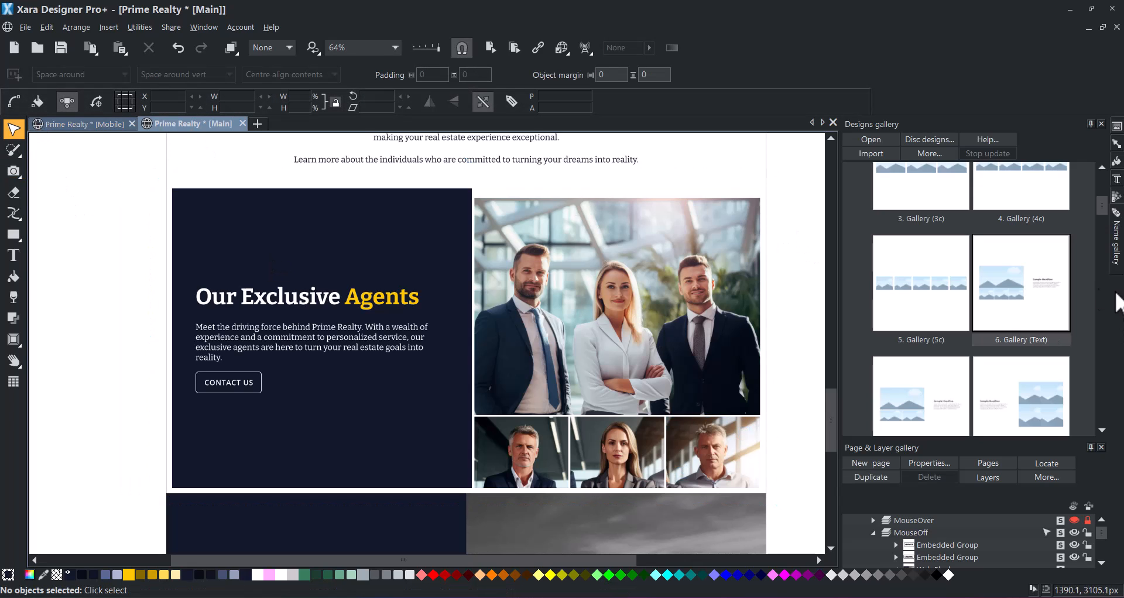
- Insert the "11. Team (2c)" testimonial web block between the agents gallery and the "About Prime Realty" section
scroll(982, 262, up, 10)
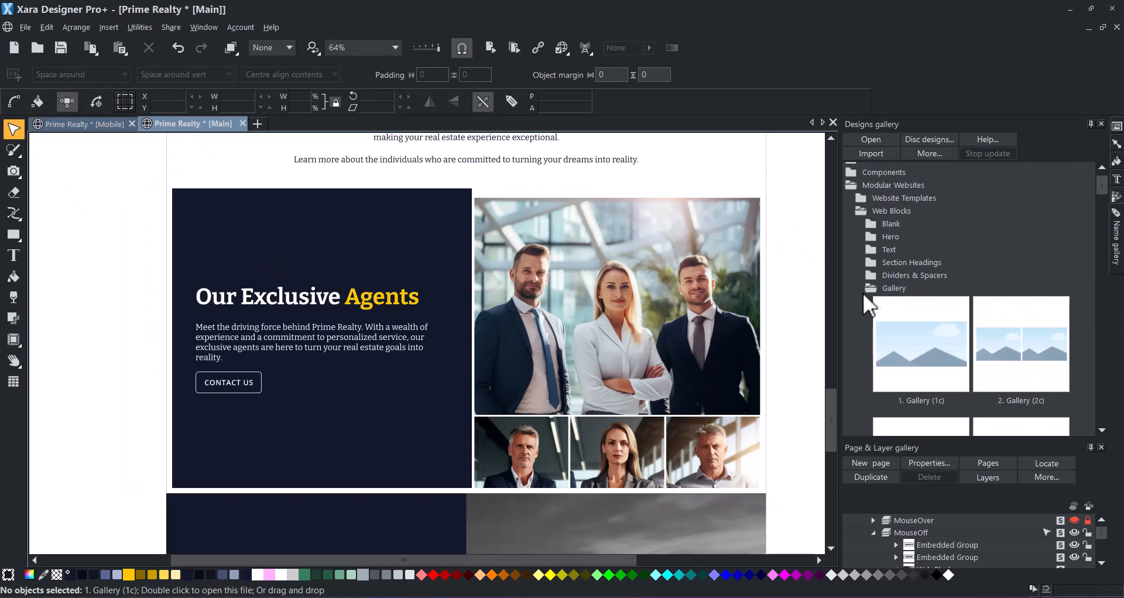
click(866, 292)
click(876, 378)
scroll(960, 352, down, 10)
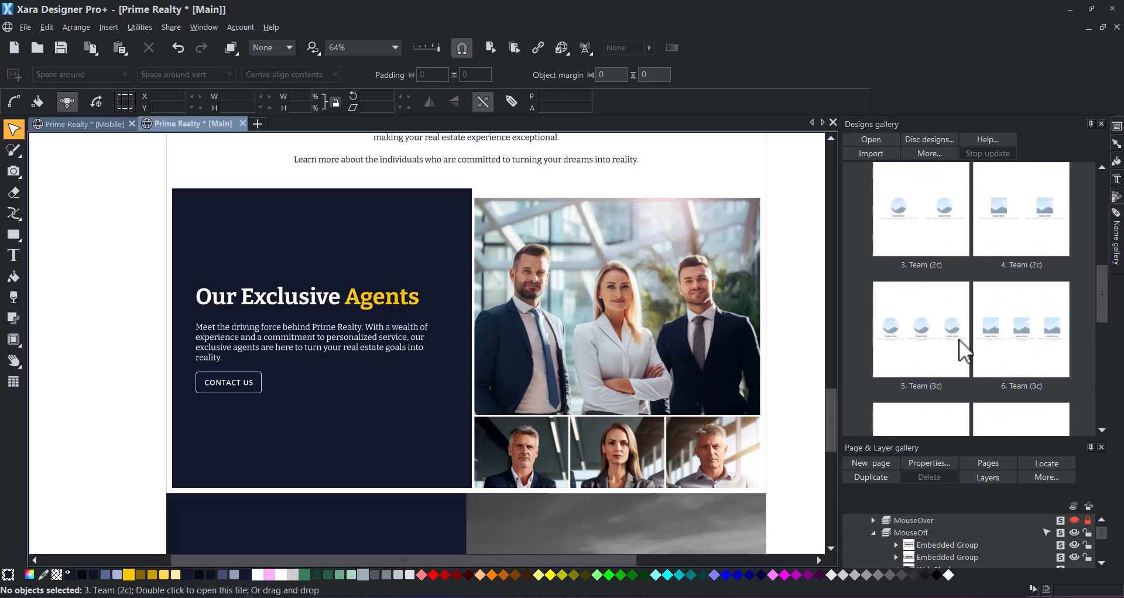
drag(915, 345, 602, 498)
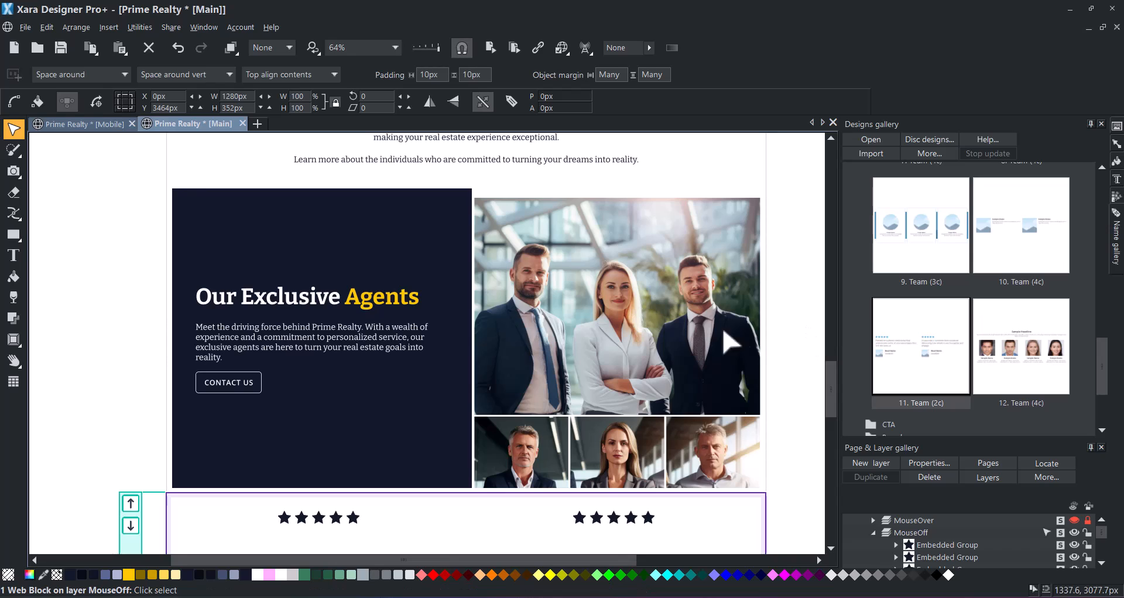
scroll(816, 348, down, 3)
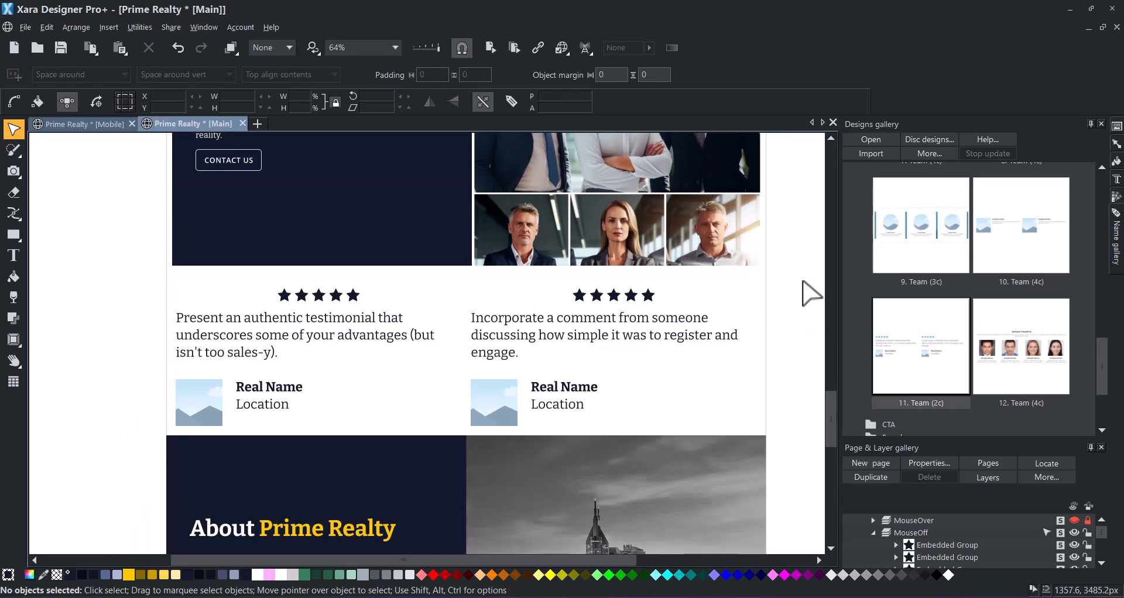
- Place a copy of the "Meet Our Team" heading block between the agents gallery and the testimonial block
scroll(803, 282, up, 5)
click(278, 287)
drag(133, 292, 135, 390)
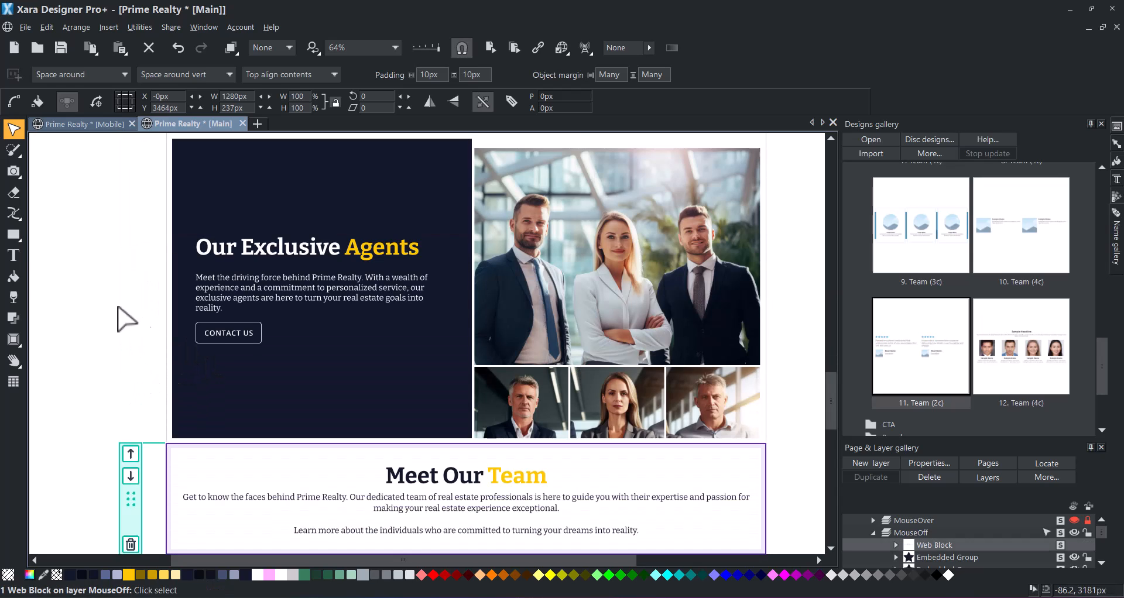
click(140, 326)
scroll(359, 371, down, 3)
- Change the copied headline to "See What Our Customers Say About Us", with "Our Customers" and "Us" yellow and the rest navy
click(13, 255)
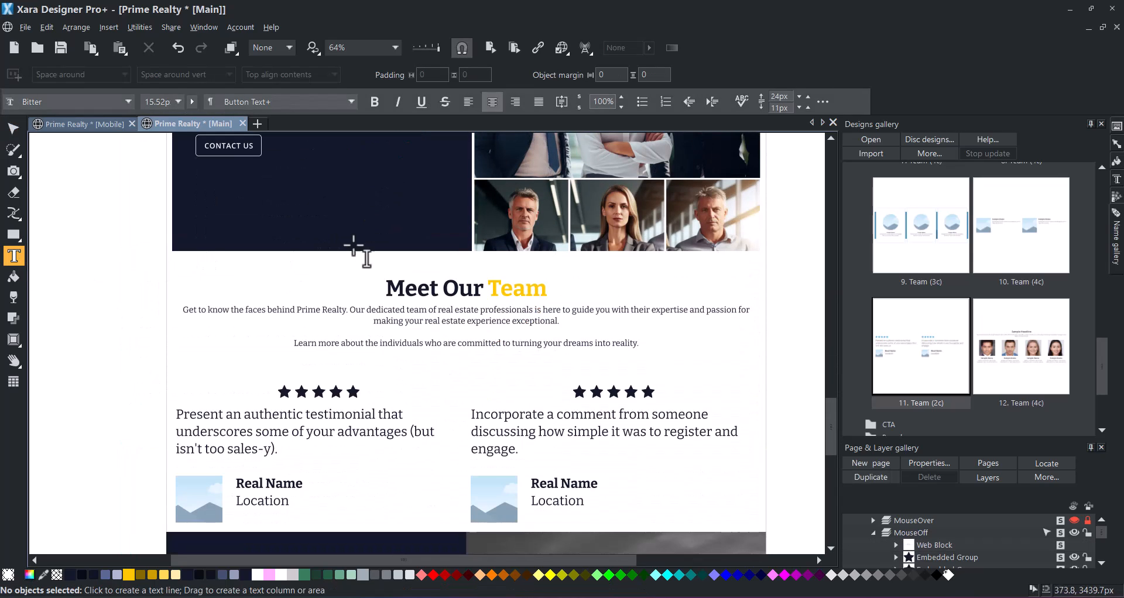
drag(486, 287, 389, 286)
text(See What )
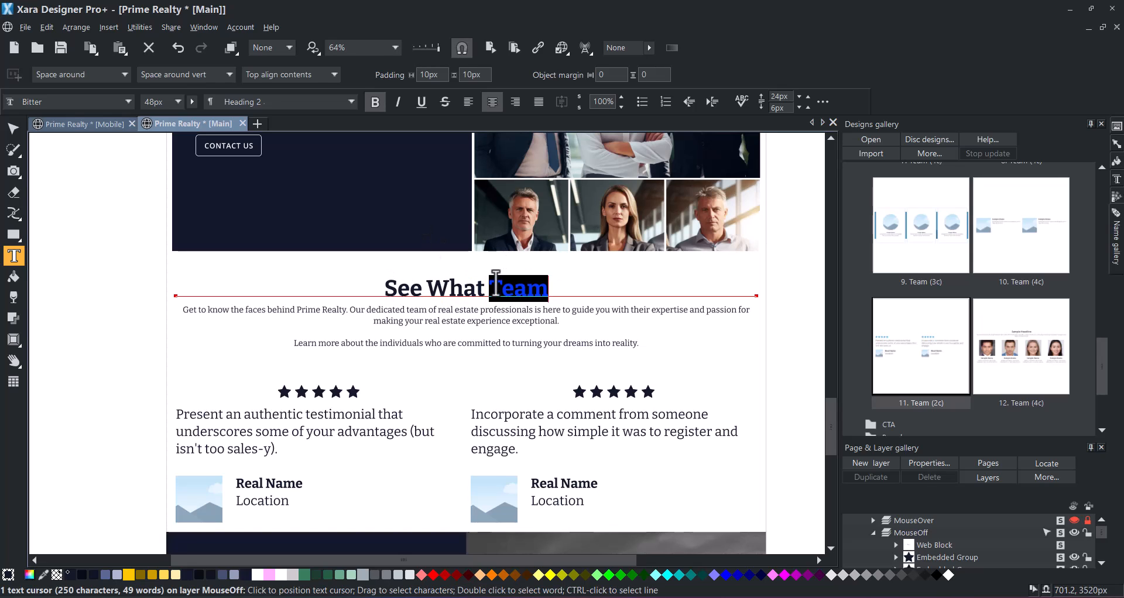
text(Our Customers Say About Us)
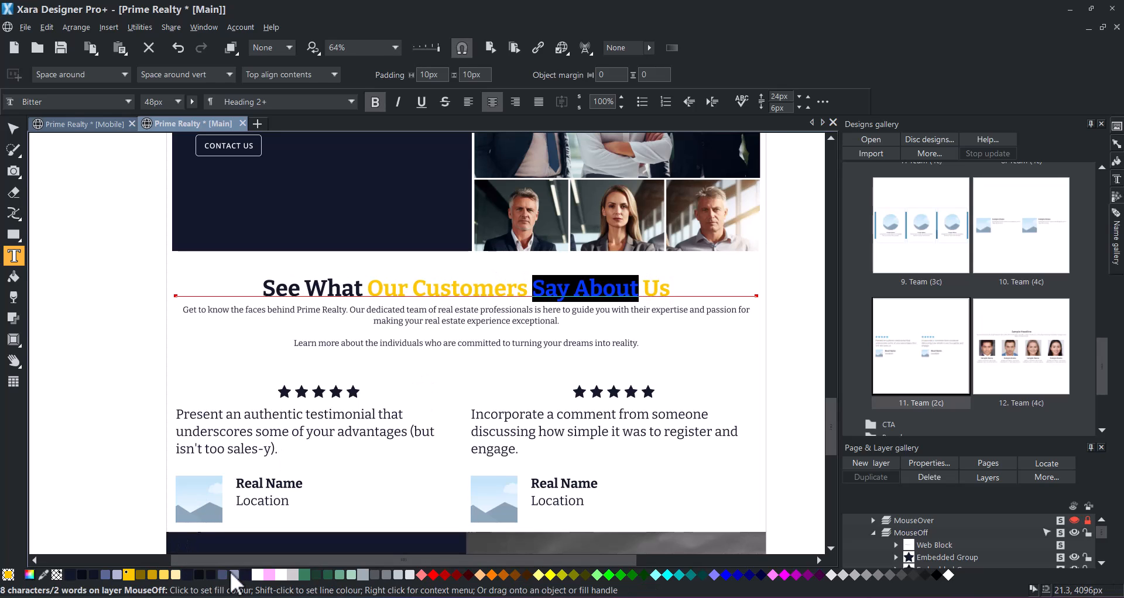
- Replace the description under the customers headline with the copied text beginning "Discover the stories and experiences"
drag(183, 309, 657, 338)
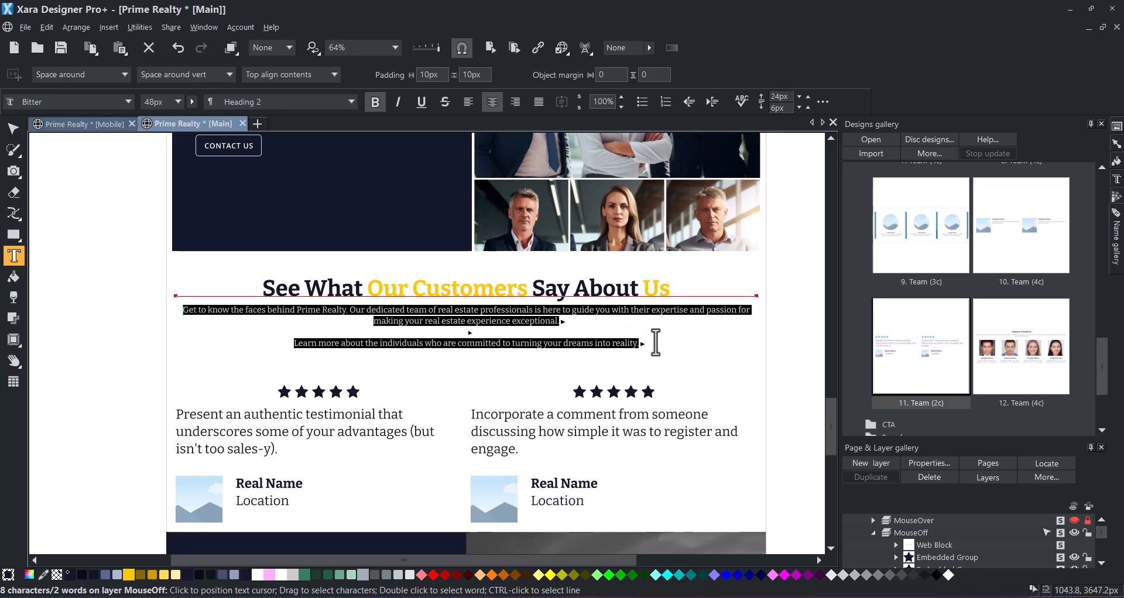
key(ctrl+shift+v)
click(613, 278)
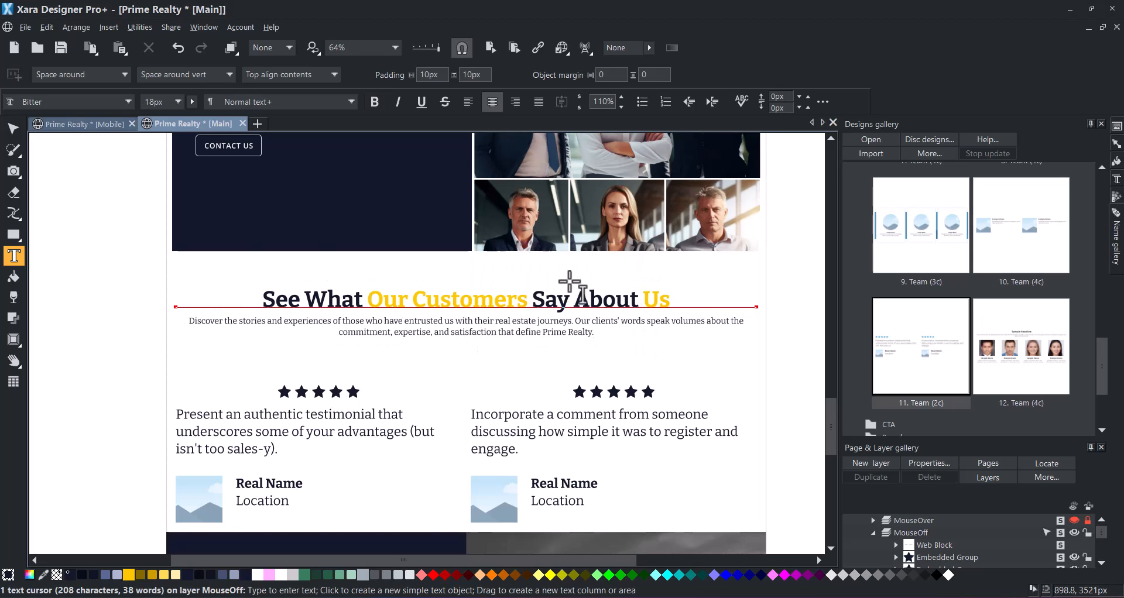
click(14, 129)
click(79, 227)
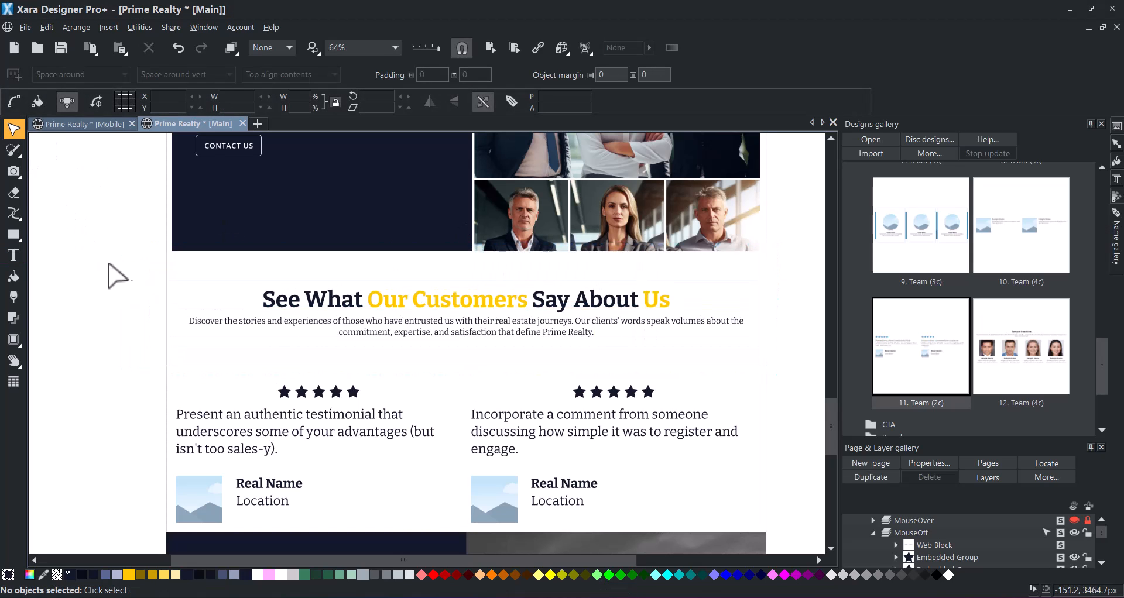
- Apply the Normal text 2 style to the star rating and sample quote of the first testimonial
scroll(304, 387, down, 1)
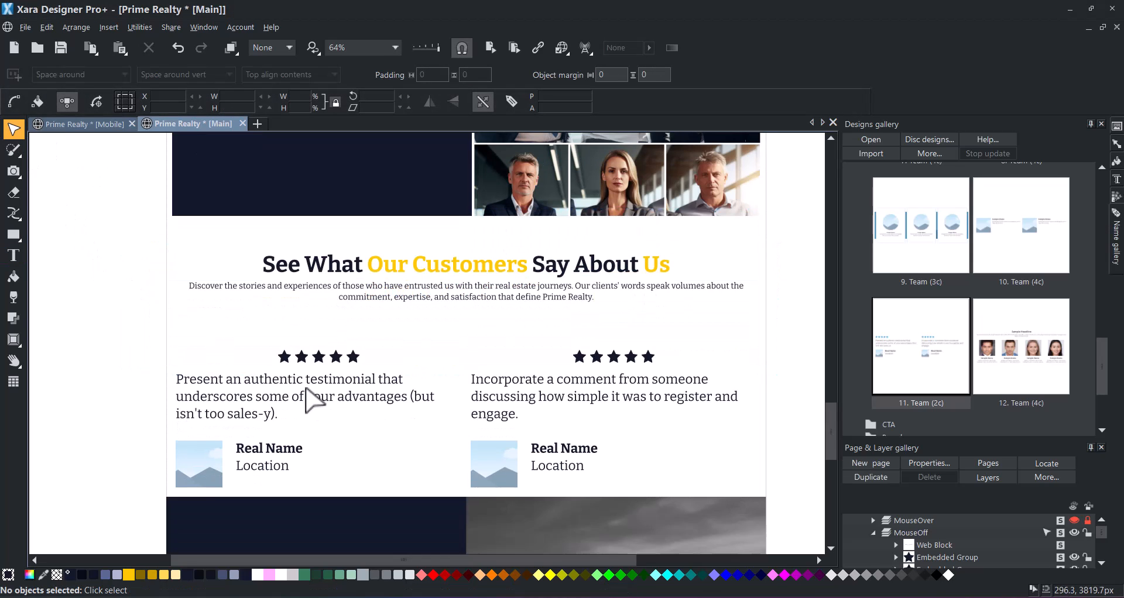
click(264, 390)
key(ctrl+a)
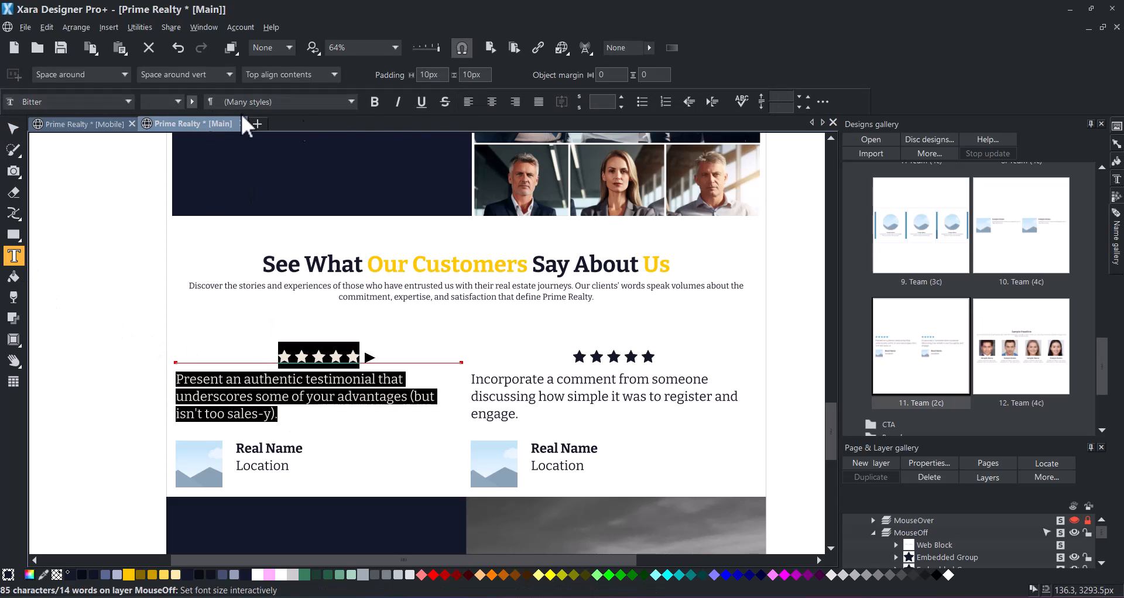
click(353, 100)
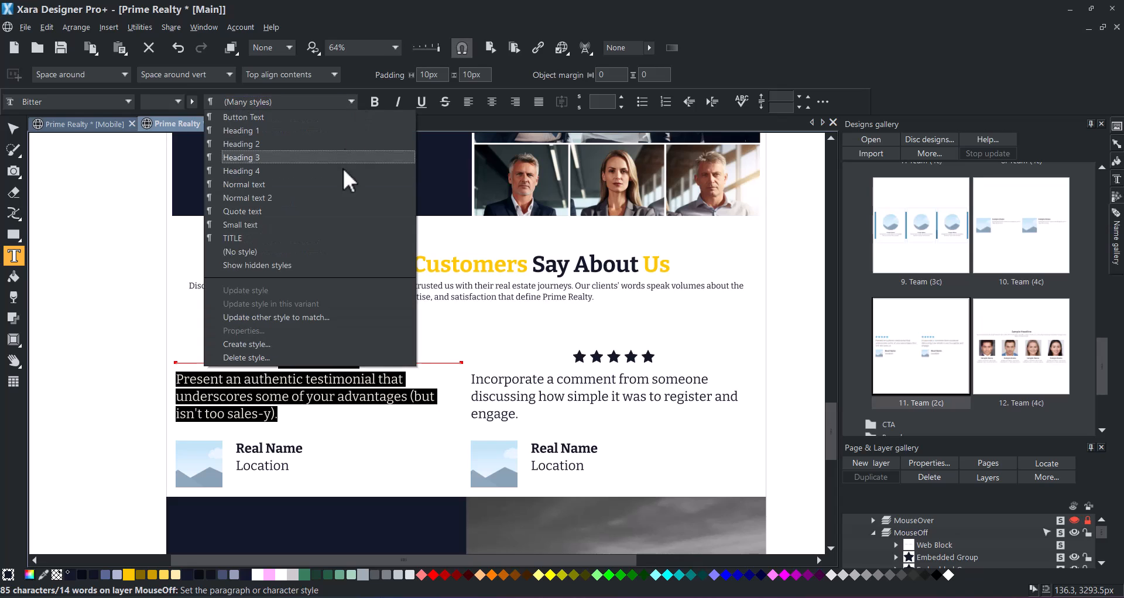
click(314, 197)
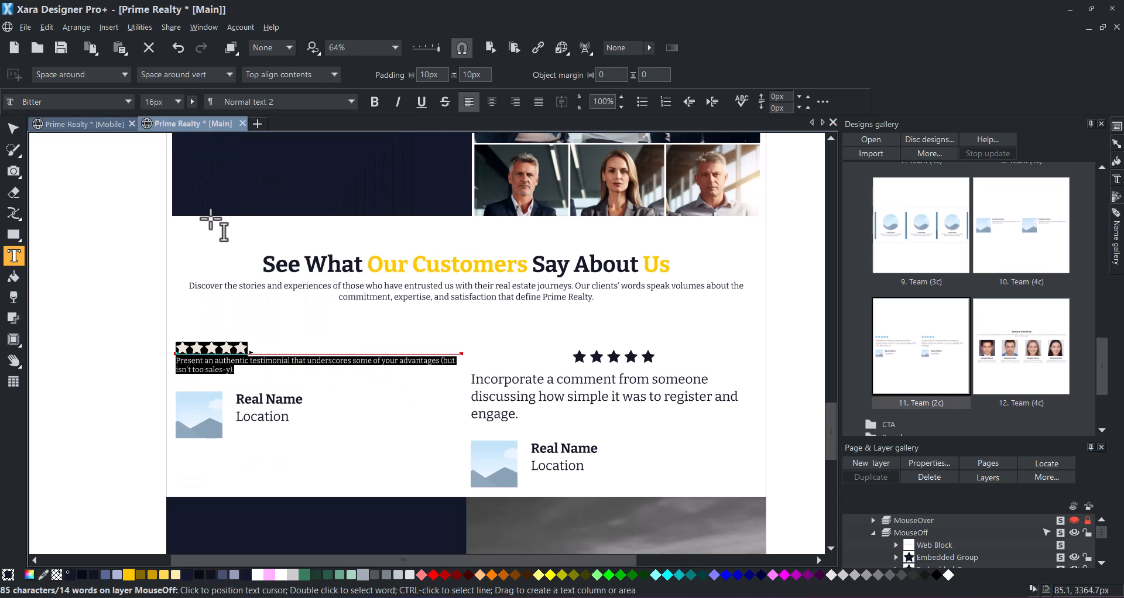
- Set the font size of the first testimonial's quote to 18px
click(222, 369)
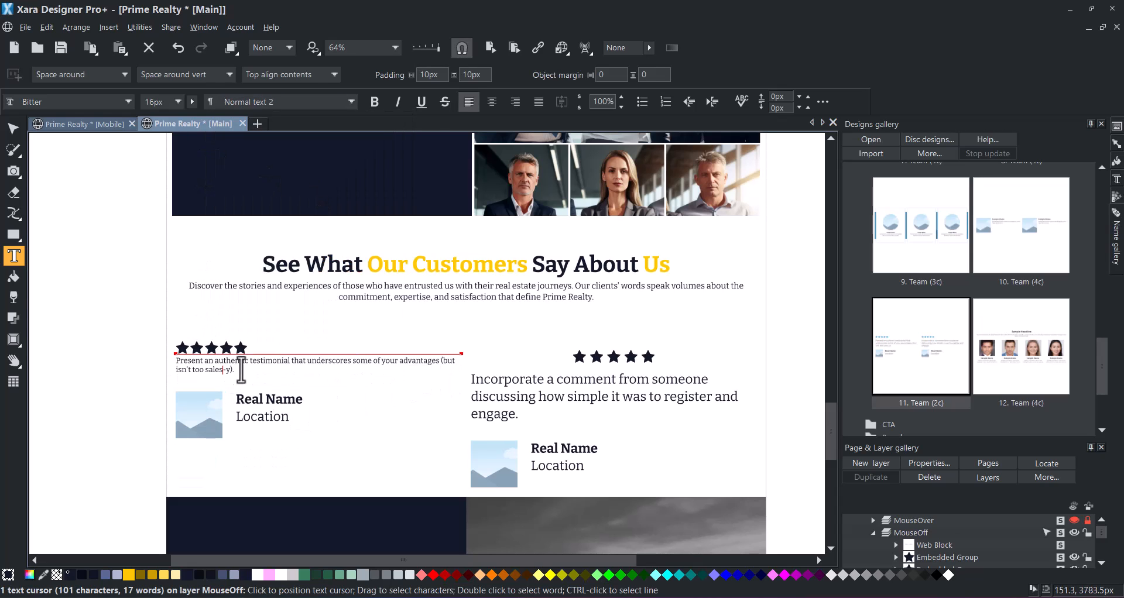
drag(199, 368, 173, 363)
click(178, 102)
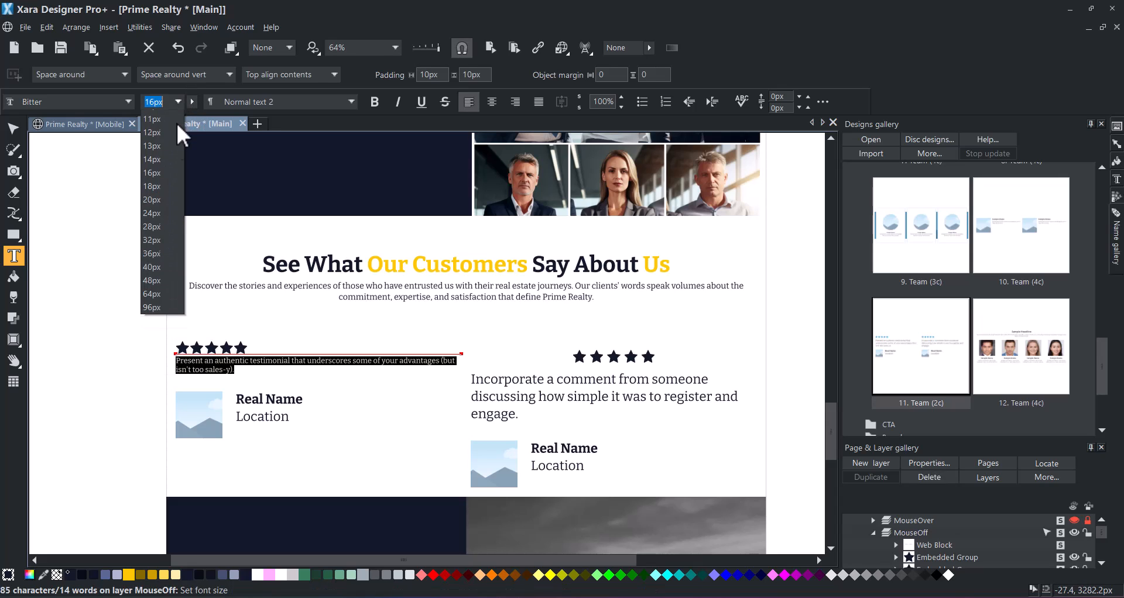
click(153, 199)
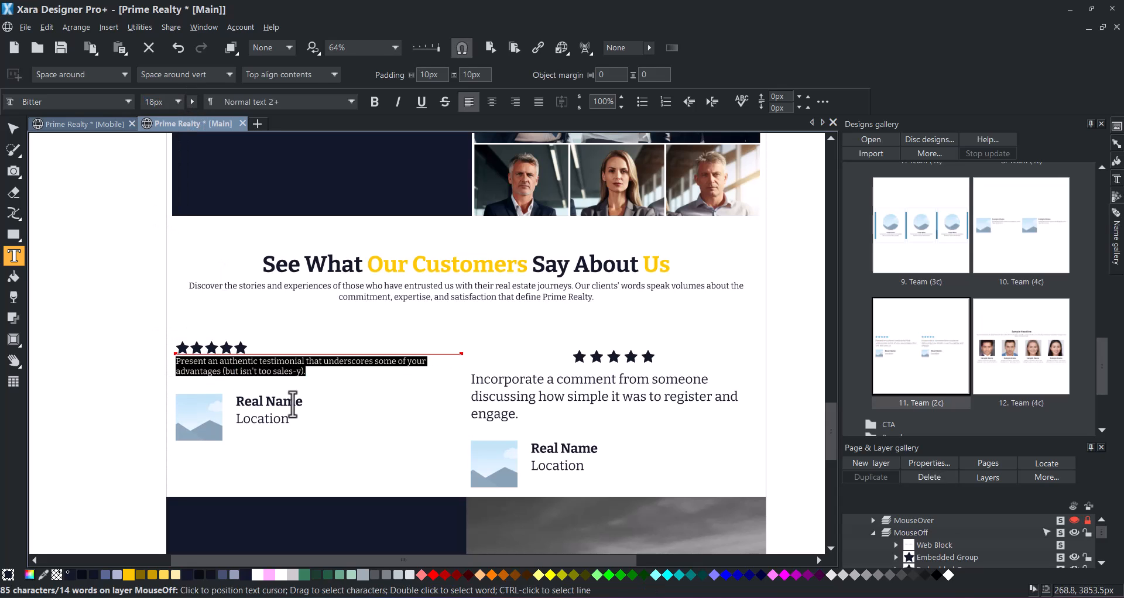
- Set the "Real Name" and "Location" lines of the first testimonial to 20px
drag(289, 417, 234, 393)
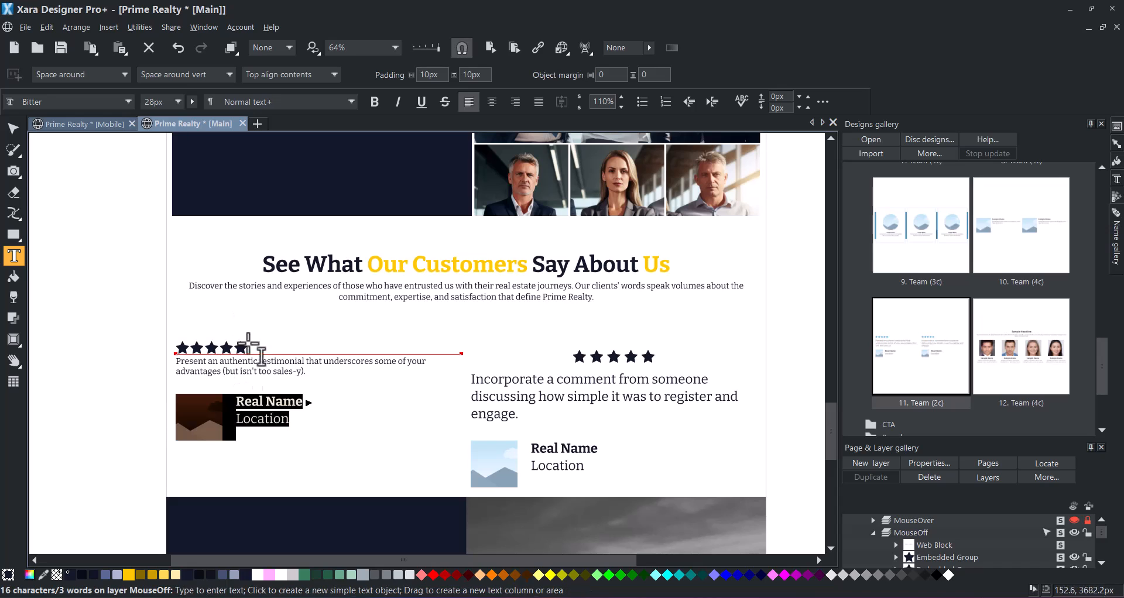
click(278, 410)
drag(289, 422, 259, 408)
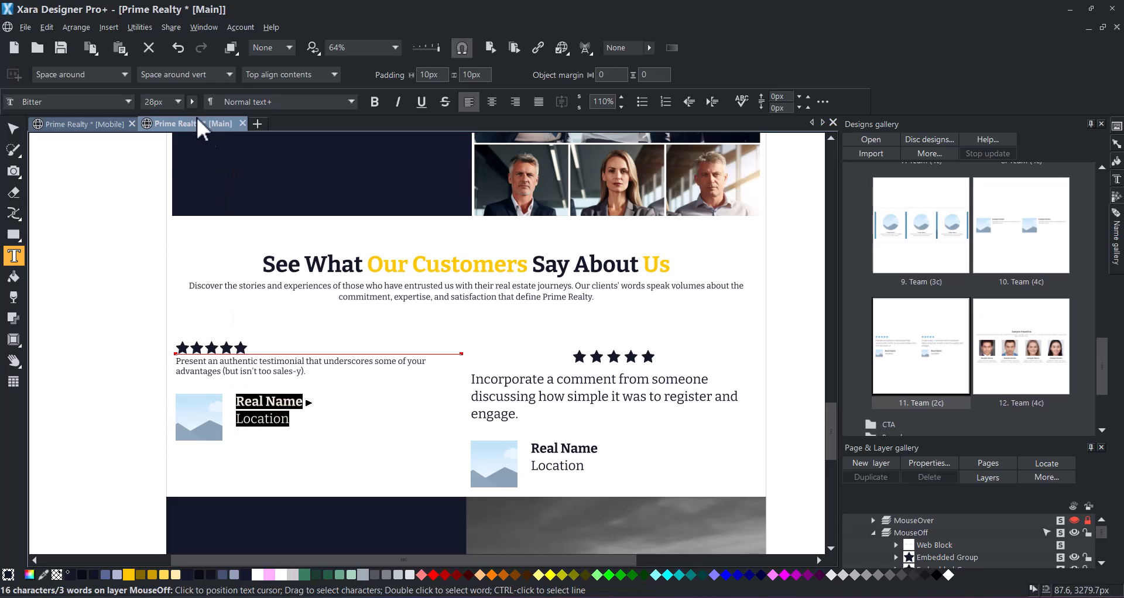
click(178, 103)
click(149, 199)
click(13, 128)
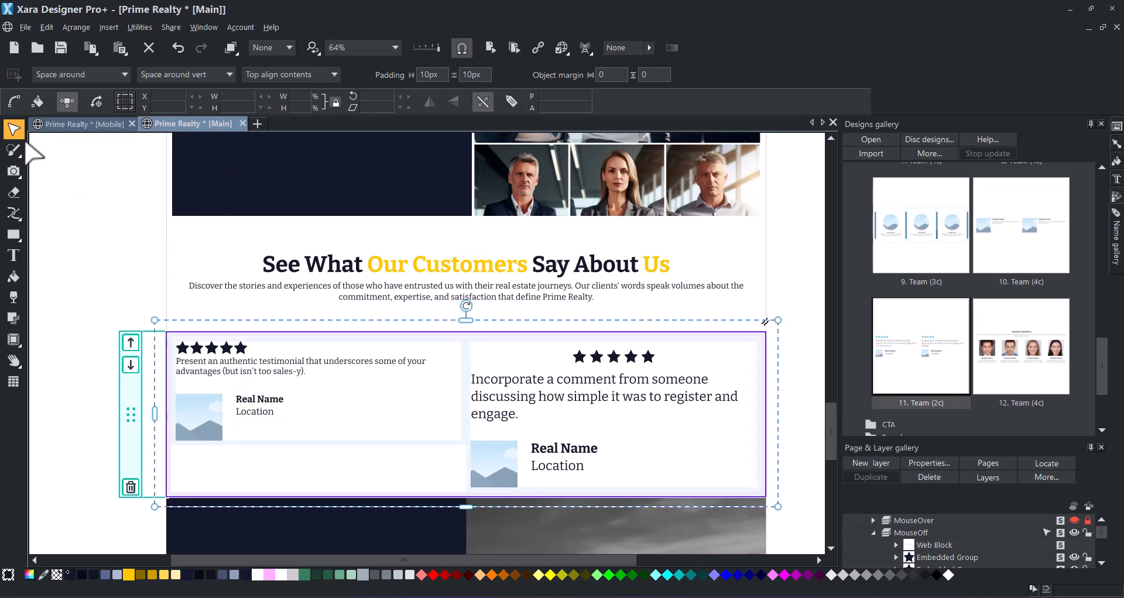
- Delete the unformatted second testimonial and put a duplicate of the formatted first one in its place
click(673, 398)
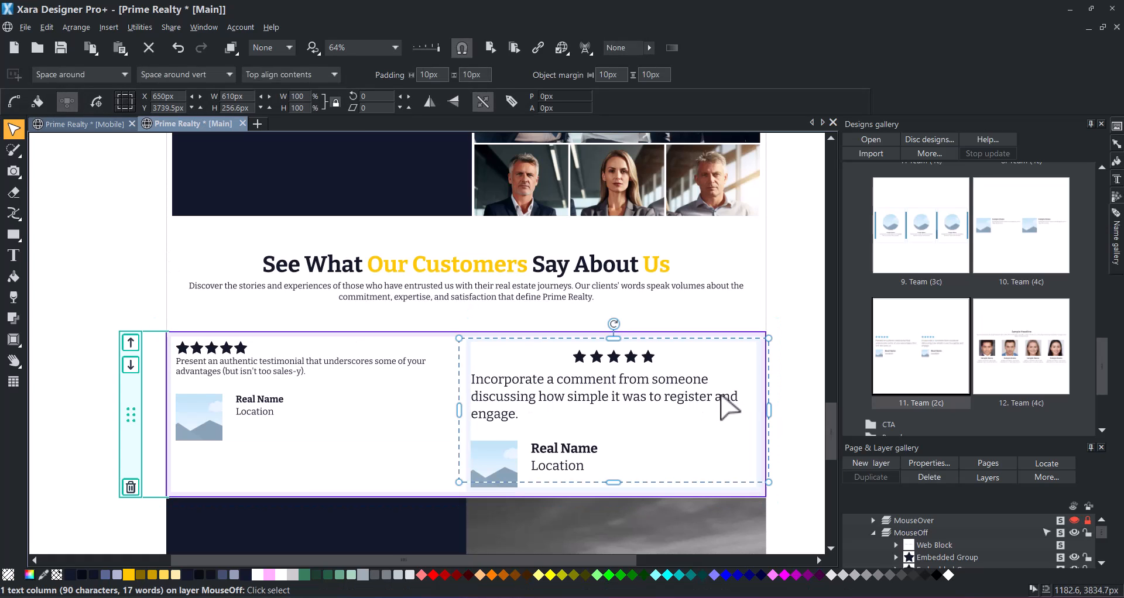
key(Delete)
click(386, 398)
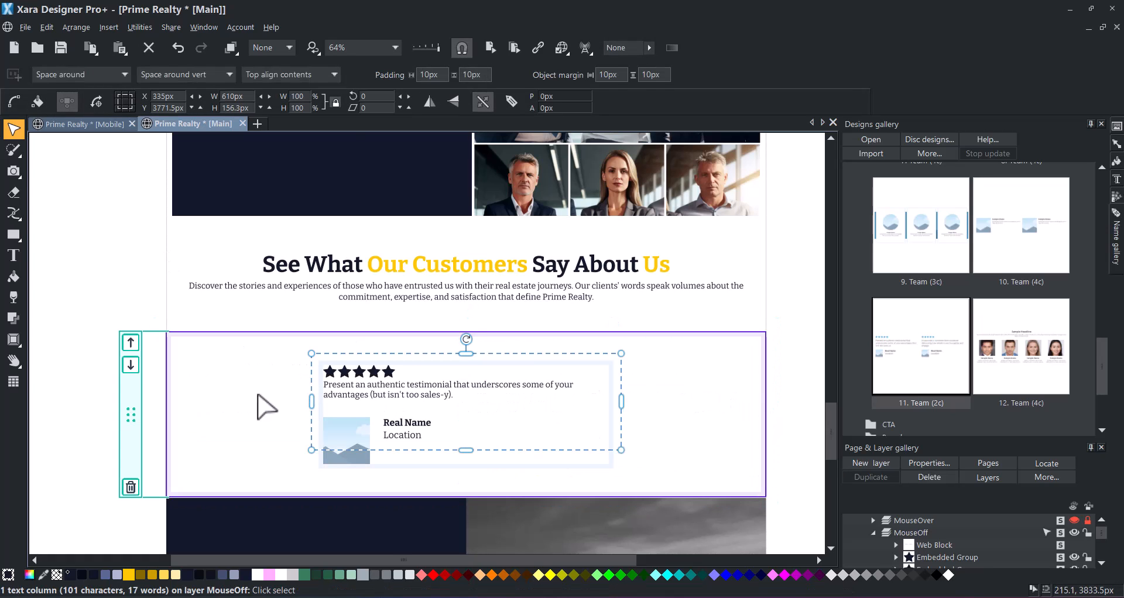
click(89, 341)
click(389, 385)
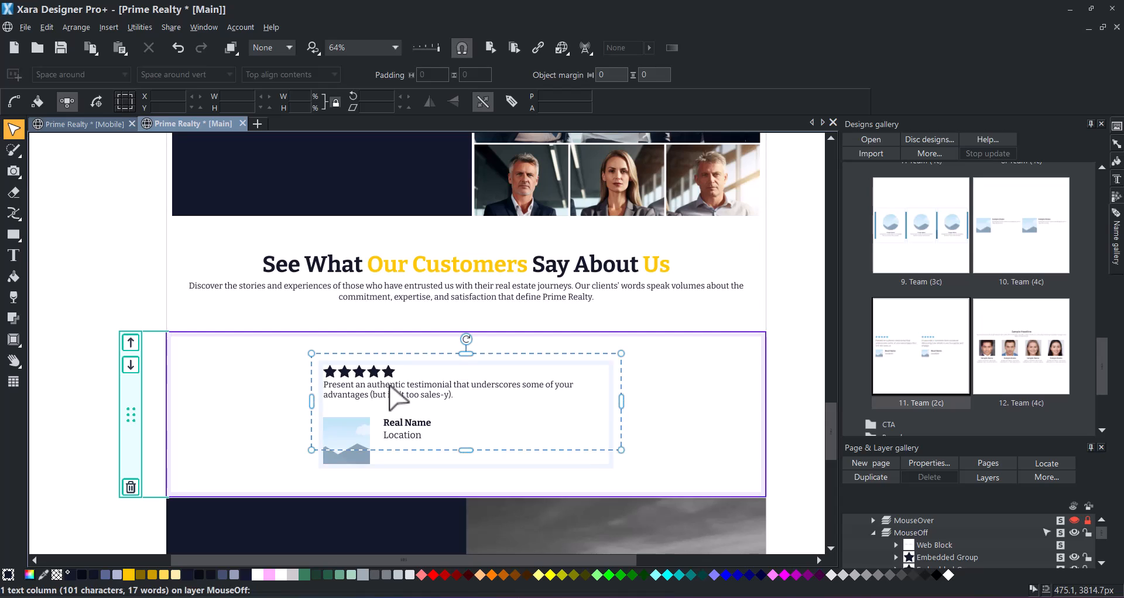
drag(390, 387, 597, 404)
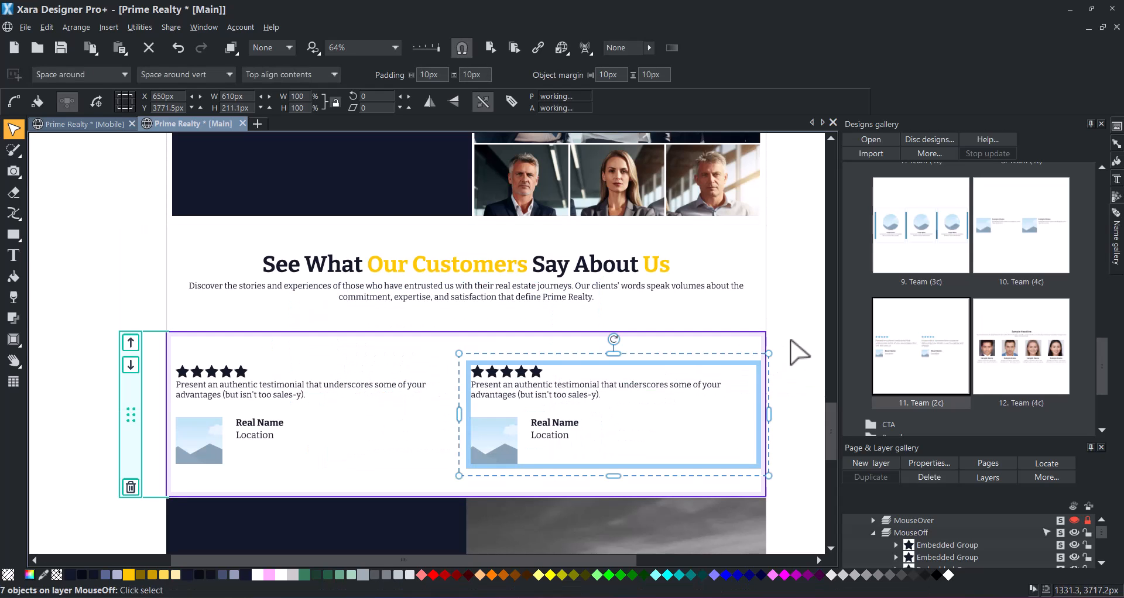
click(609, 342)
- Replace the first testimonial's quote with the copied text beginning "Working with Prime Realty was an absolute pleasure!"
click(14, 256)
click(297, 396)
key(ctrl+a)
key(ctrl+shift+v)
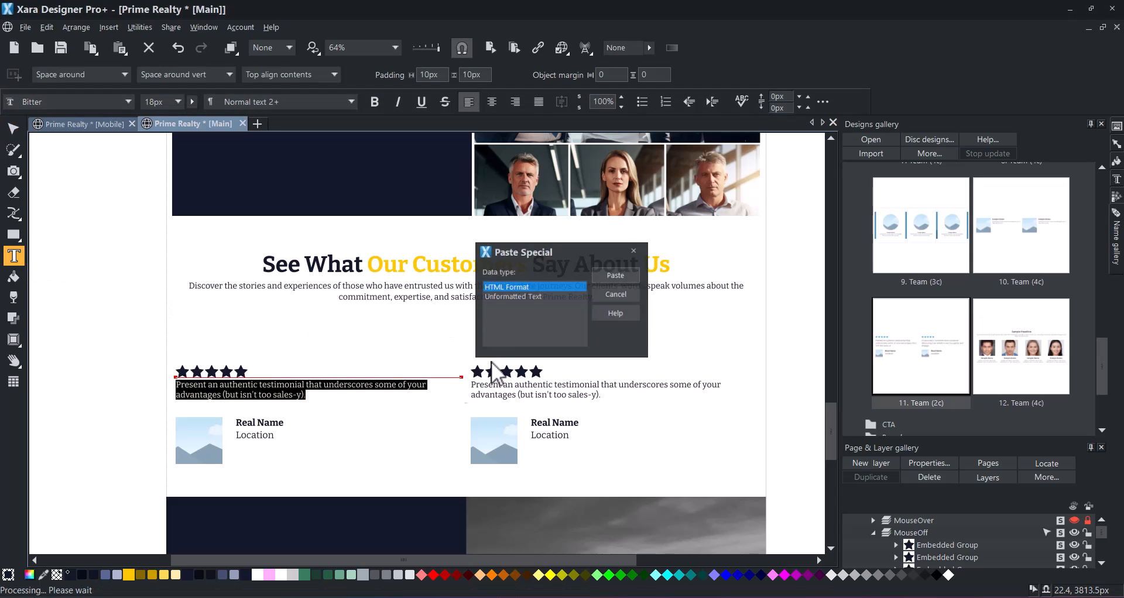
click(619, 273)
- Enter the customers' names in the first testimonial and change its location line to "Buyers from Brentwood"
text(John and Sarah H.)
drag(272, 447, 237, 446)
text(Buyers from Brentwood)
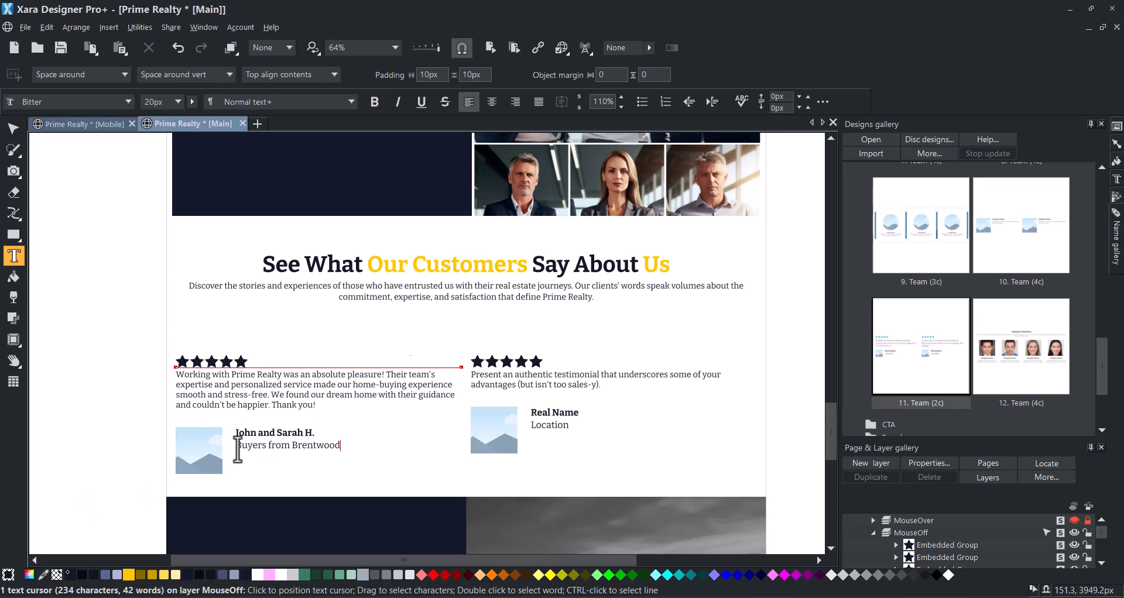
- Enter the customer's name in the second testimonial and change its location line to "Seller from Oak Hill"
text(A)
drag(579, 413, 531, 425)
text(lex M. )
text(Seller from)
text( Oak Hill)
- Replace the second testimonial's quote with the copied text beginning "I highly recommend Prime Realty"
drag(602, 384, 468, 378)
key(ctrl+v)
click(546, 295)
click(609, 276)
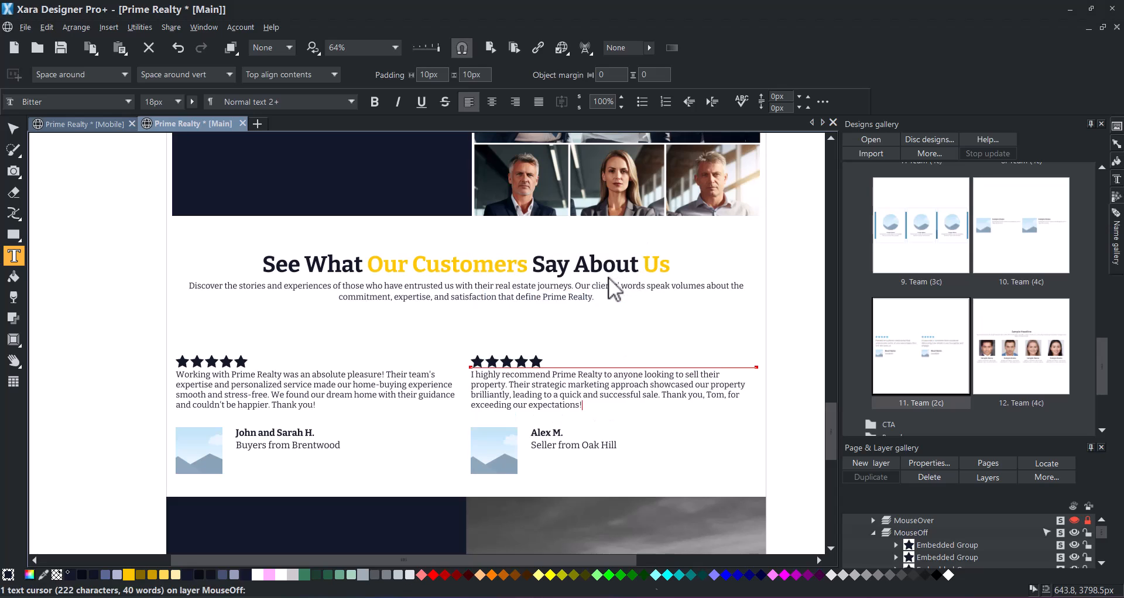
click(14, 128)
click(81, 218)
- Fill the second testimonial's picture placeholder with the Seller photo and the first one's with the Buyers photo
key(alt+Tab)
click(865, 456)
drag(870, 466, 494, 453)
drag(958, 211, 425, 404)
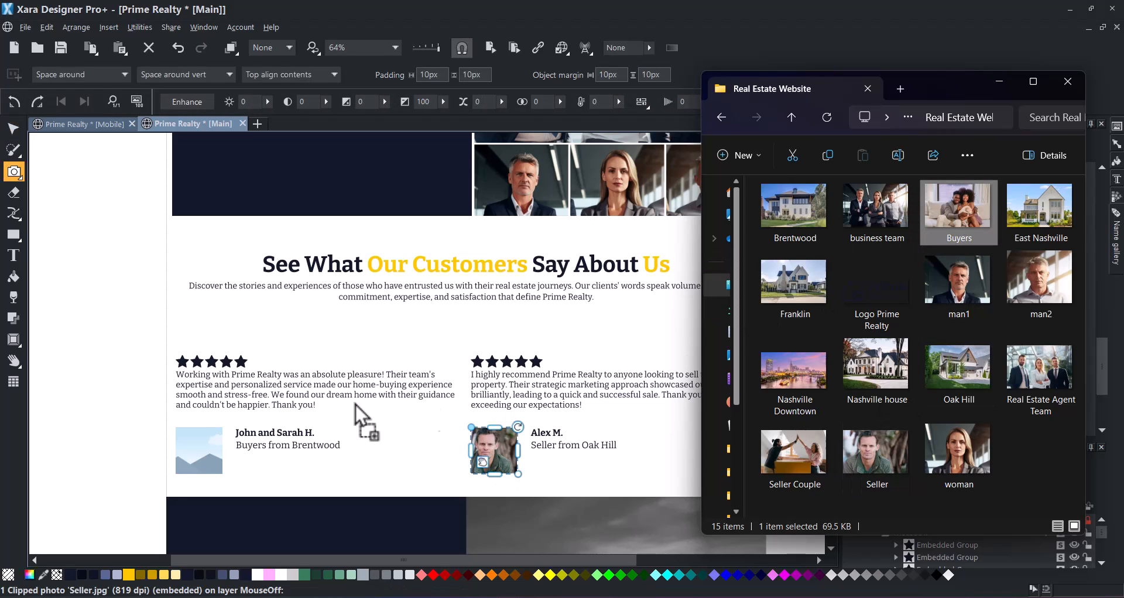
drag(201, 458, 201, 455)
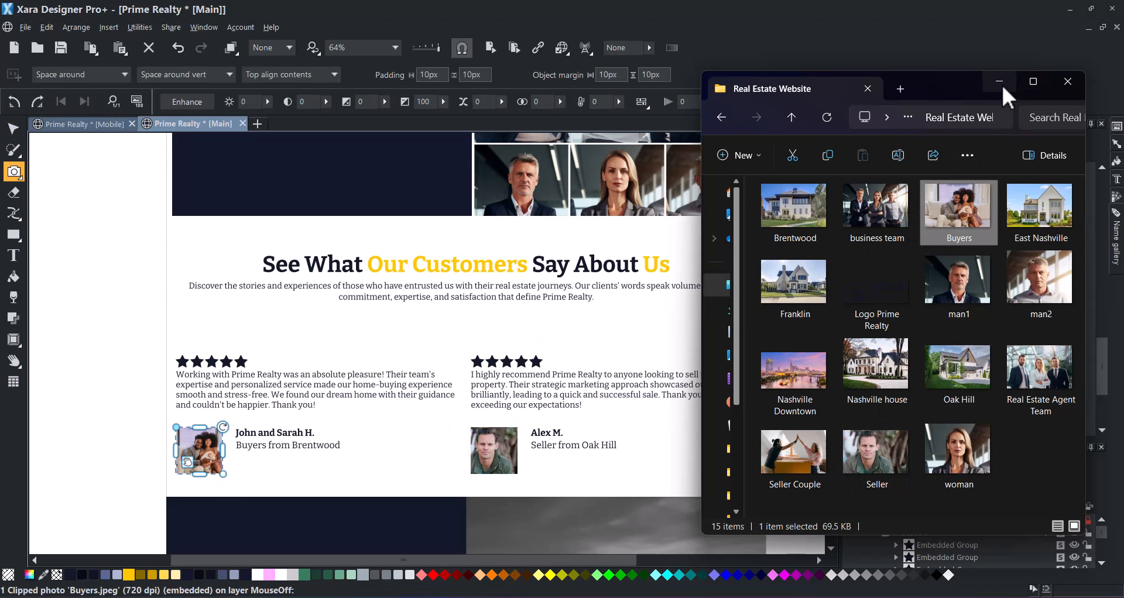
- Reposition the Buyers photo inside the first testimonial's picture frame so the couple is centred
click(1001, 85)
click(12, 128)
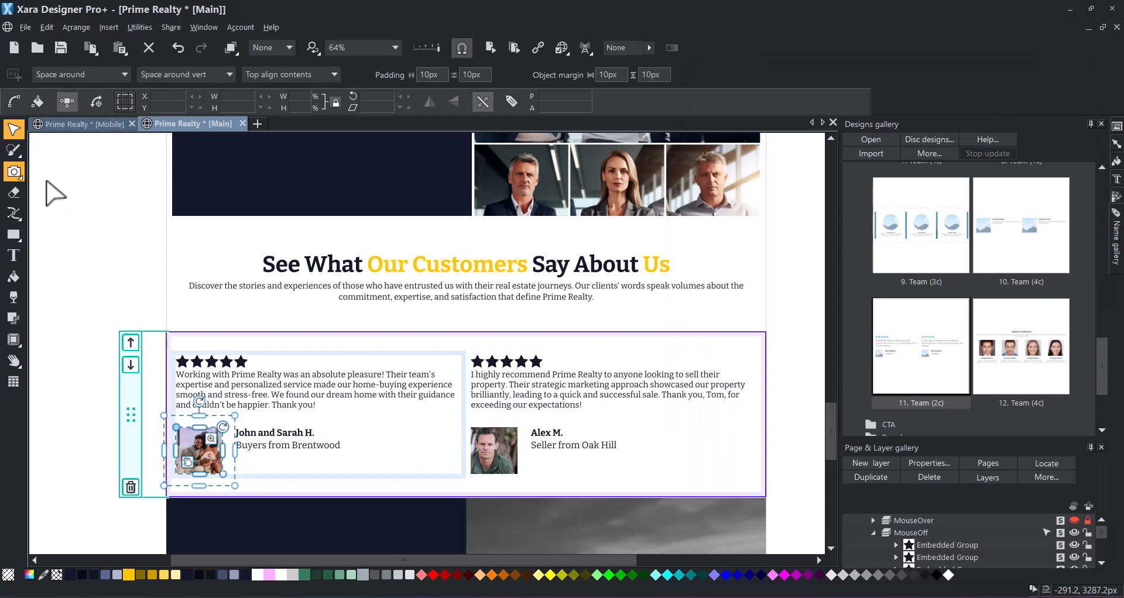
click(492, 460)
click(808, 367)
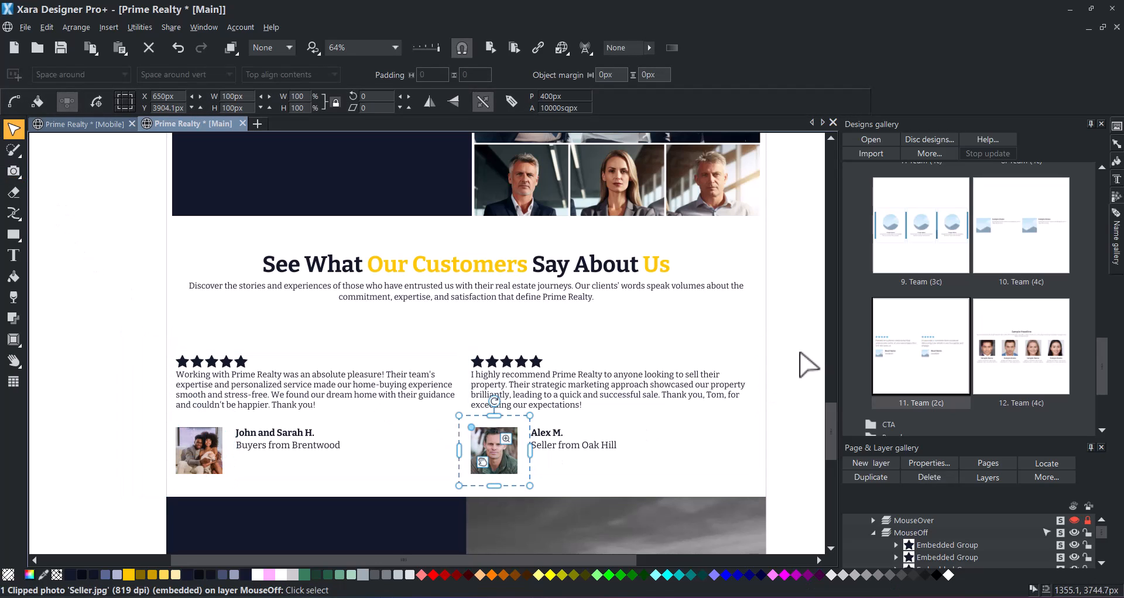
click(196, 442)
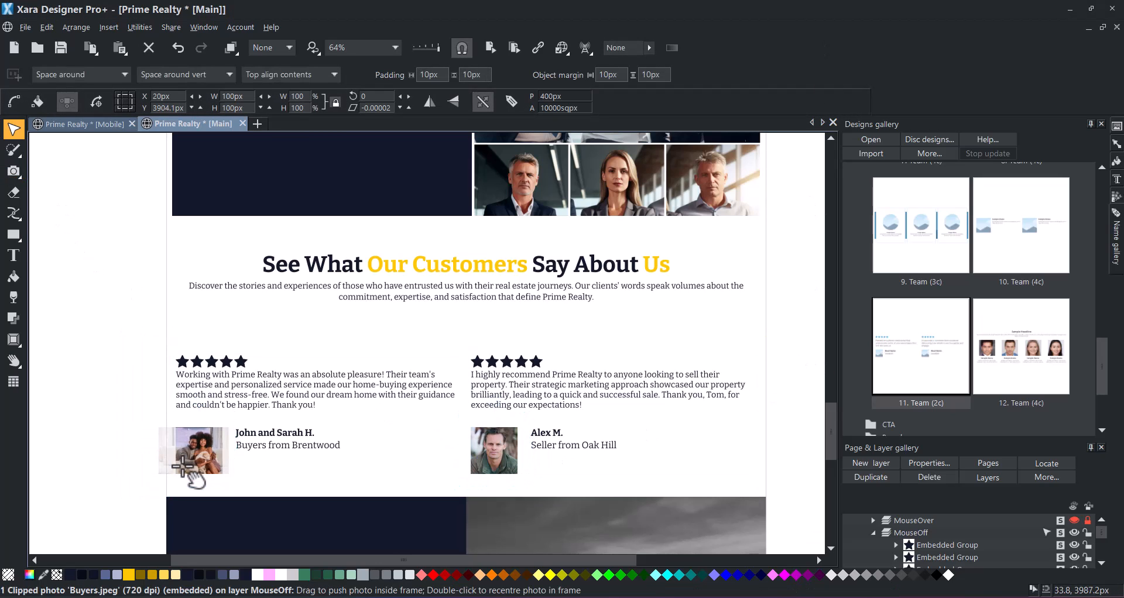
click(115, 248)
- Draw a rectangle about 535 by 32.5 px beside the "About Prime Realty" section and fill it with the yellow theme colour
scroll(146, 284, down, 3)
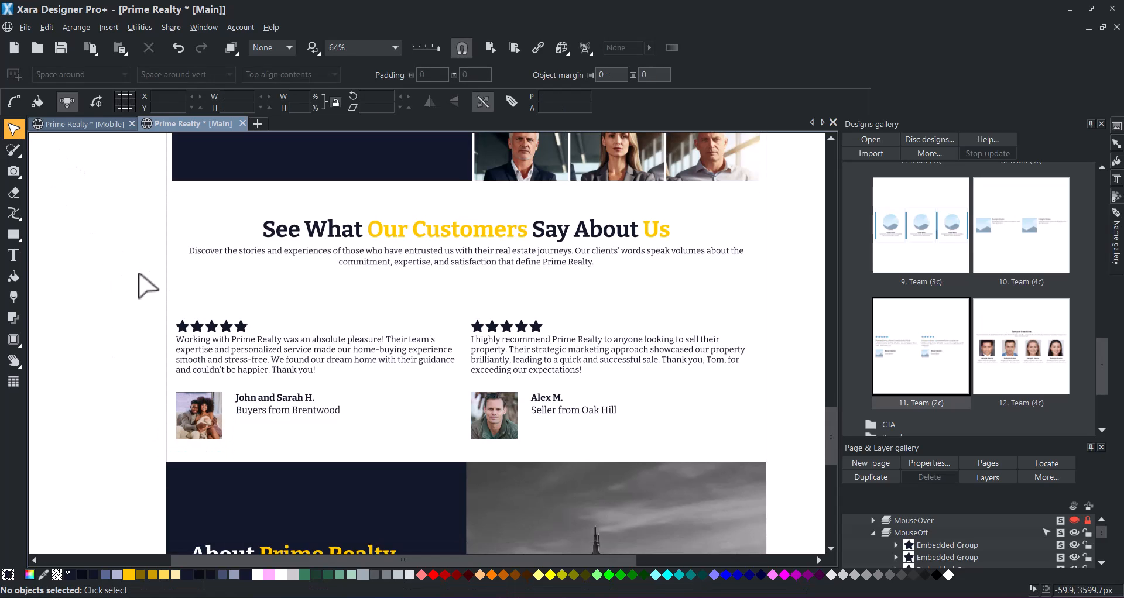
scroll(148, 286, down, 3)
click(13, 235)
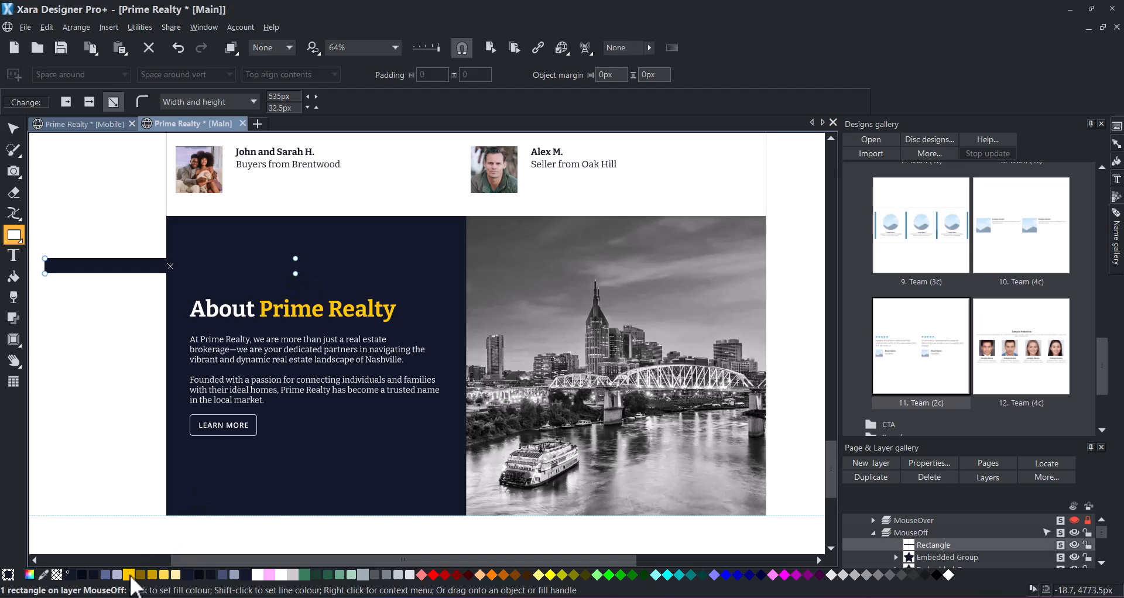
click(128, 574)
- Centre the yellow bar horizontally over the upper part of the "About Prime Realty" section and reduce its height to about 20 px
click(13, 128)
drag(94, 261, 394, 260)
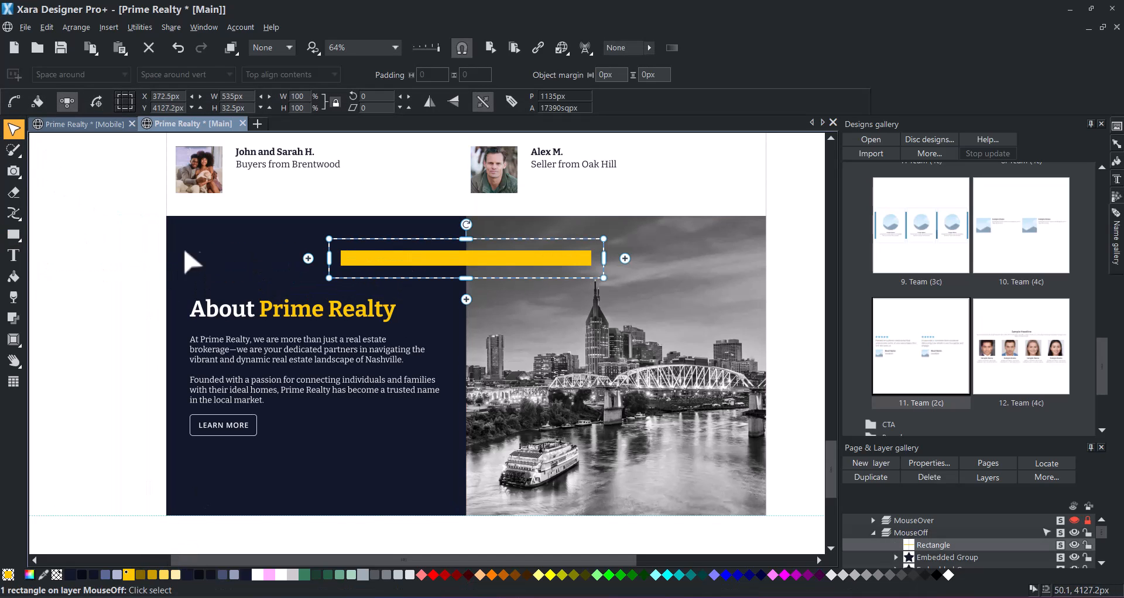
drag(466, 269, 463, 272)
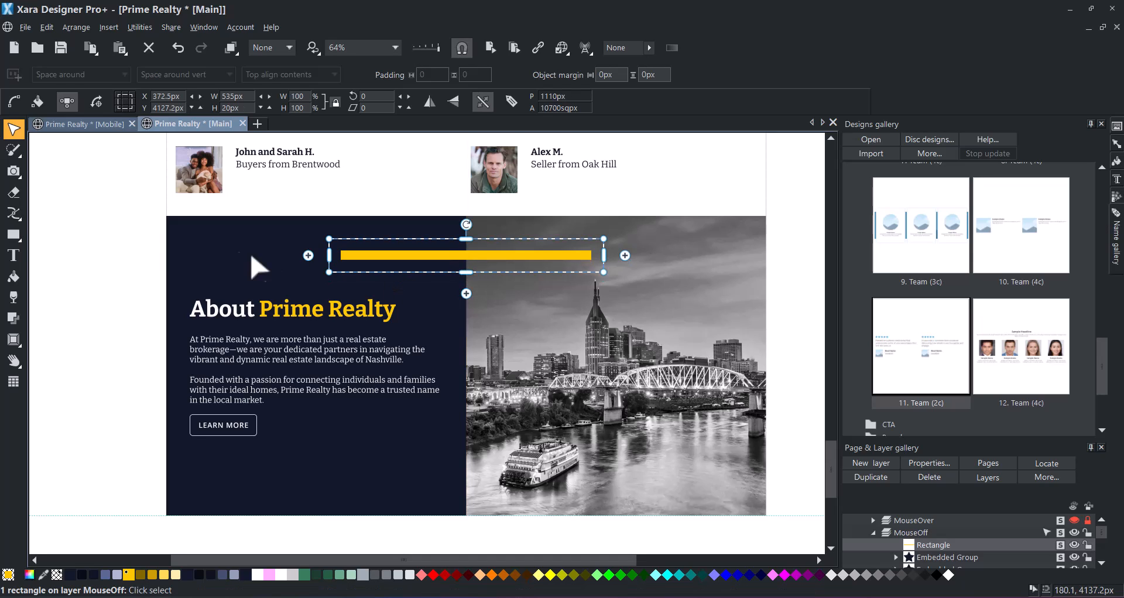
click(138, 243)
- Insert the "2. Contact (Googlemap)" block from the Get in touch (Contact) designs below "About Prime Realty"
scroll(145, 252, down, 2)
scroll(137, 241, down, 2)
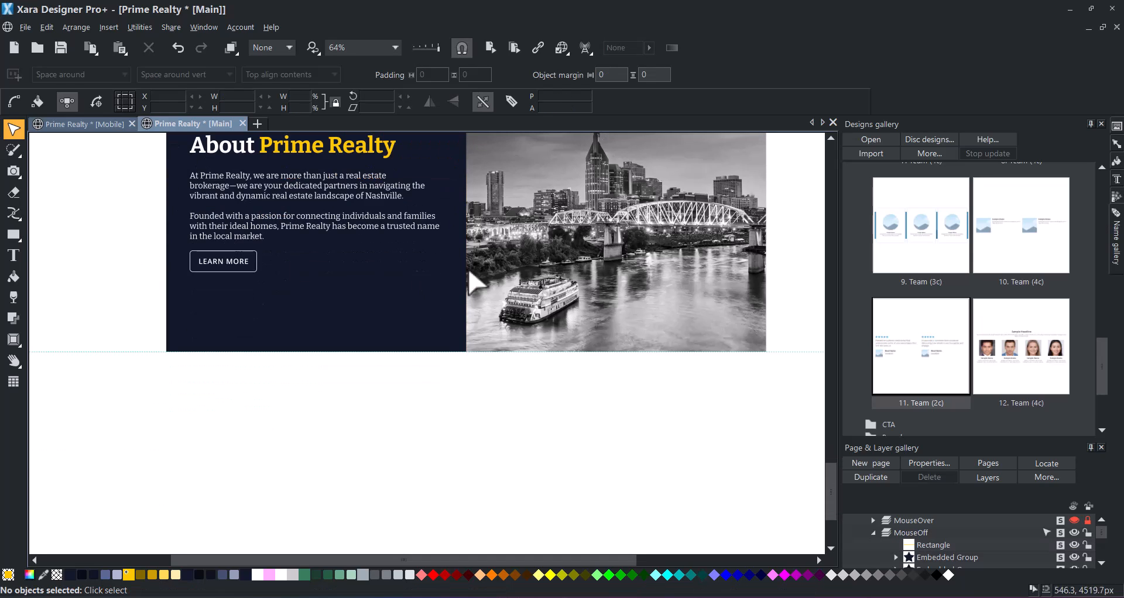
drag(1102, 350, 1080, 211)
double_click(875, 336)
double_click(880, 387)
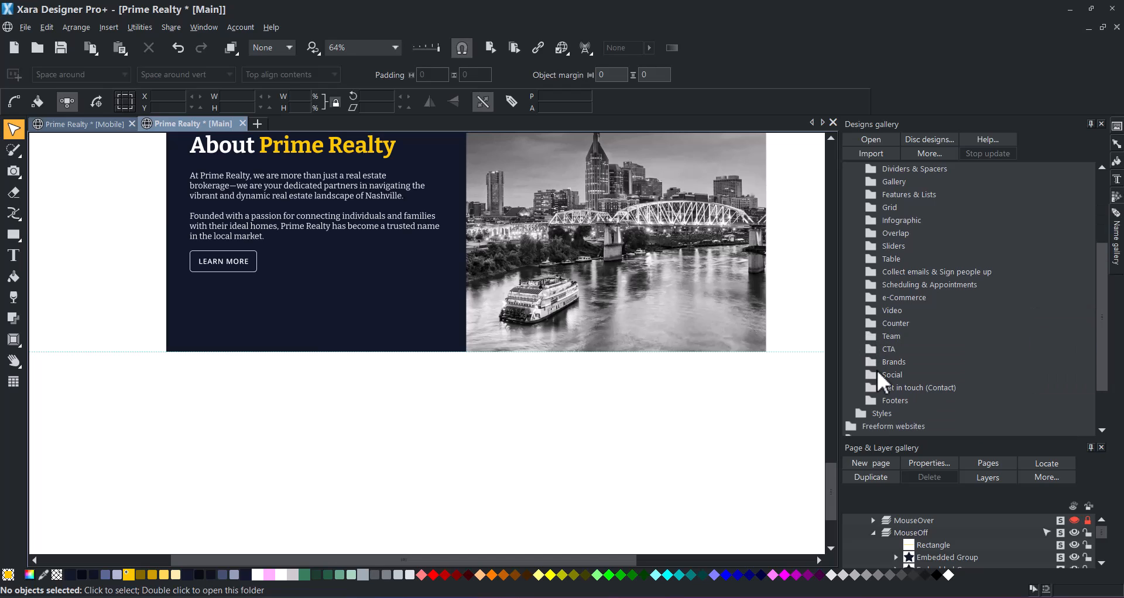
double_click(1013, 364)
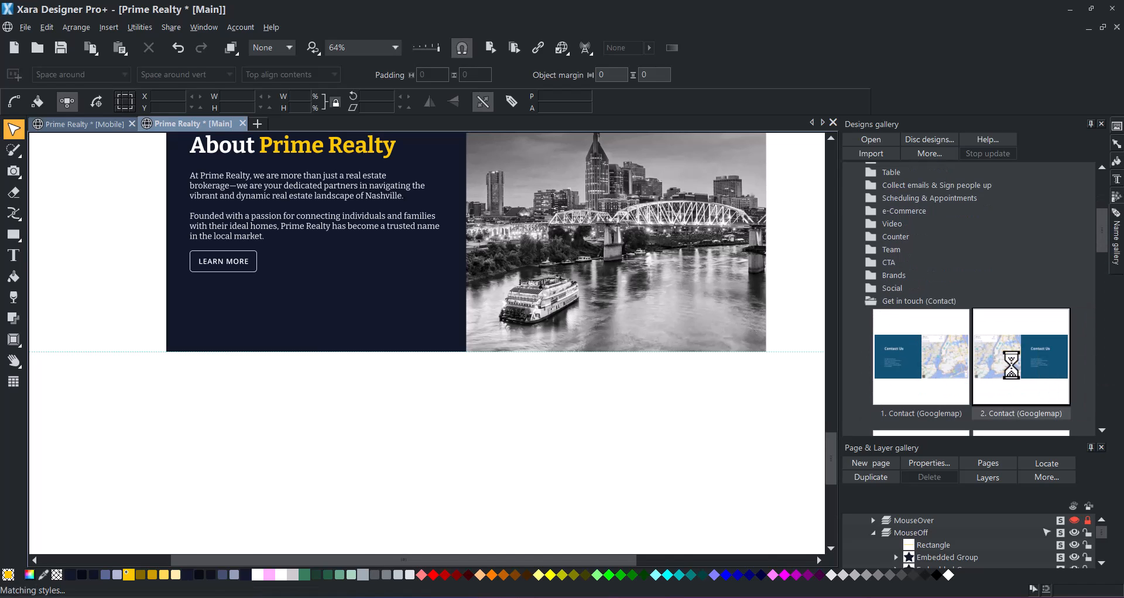
- Replace the T1 Darker colour in the contact block with Theme Color 1
scroll(780, 291, down, 4)
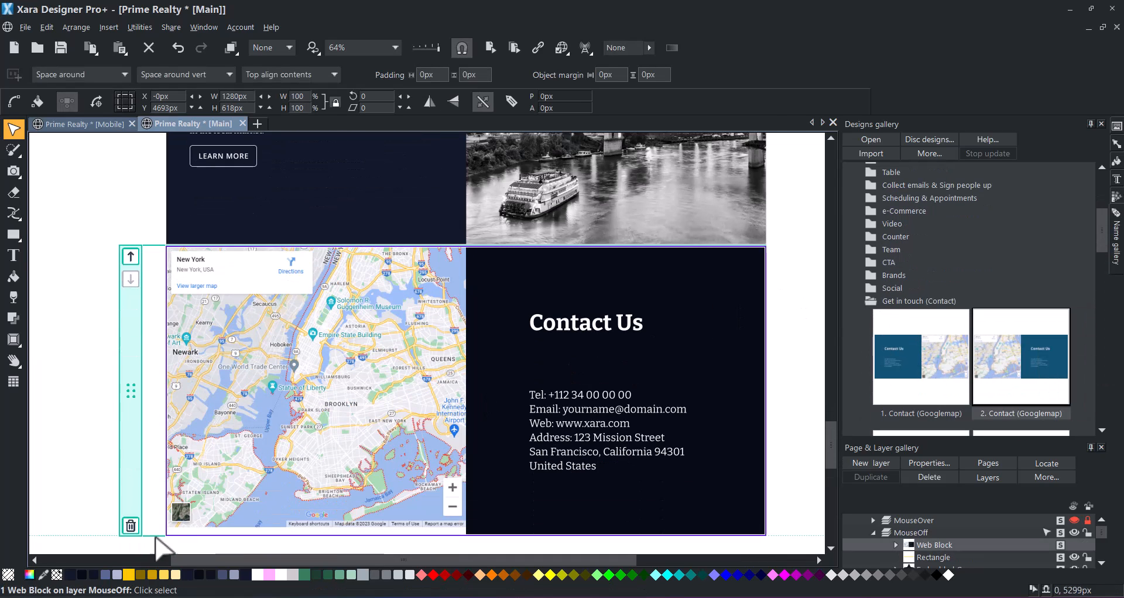
drag(74, 578, 532, 291)
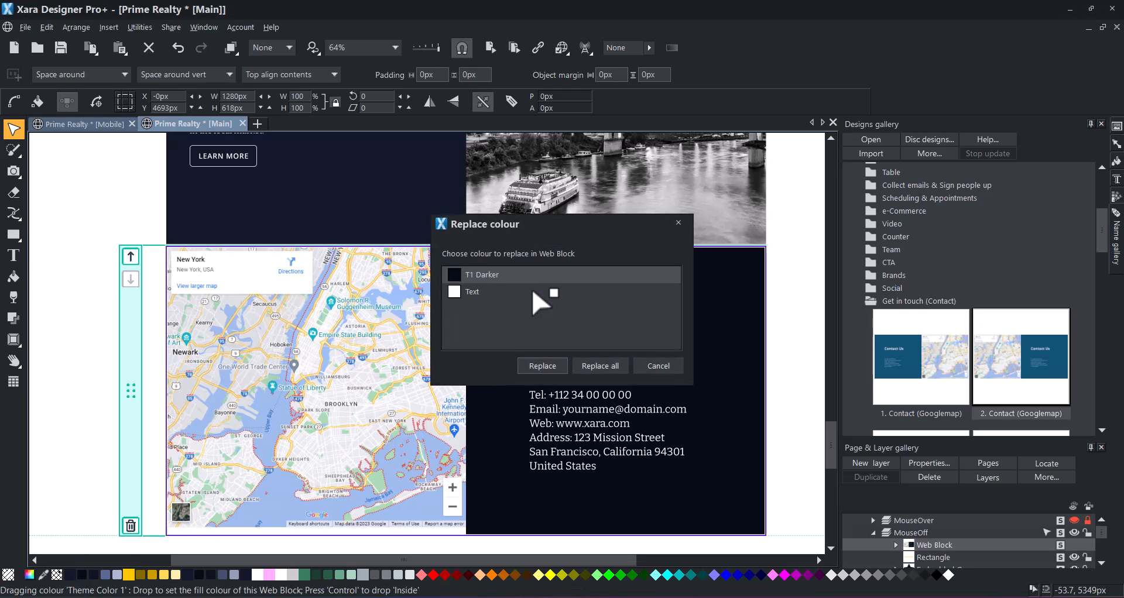
click(548, 364)
- Replace the sample contact details with the copied phone, e-mail and Nashville address lines, and apply the Normal text style to them
click(13, 255)
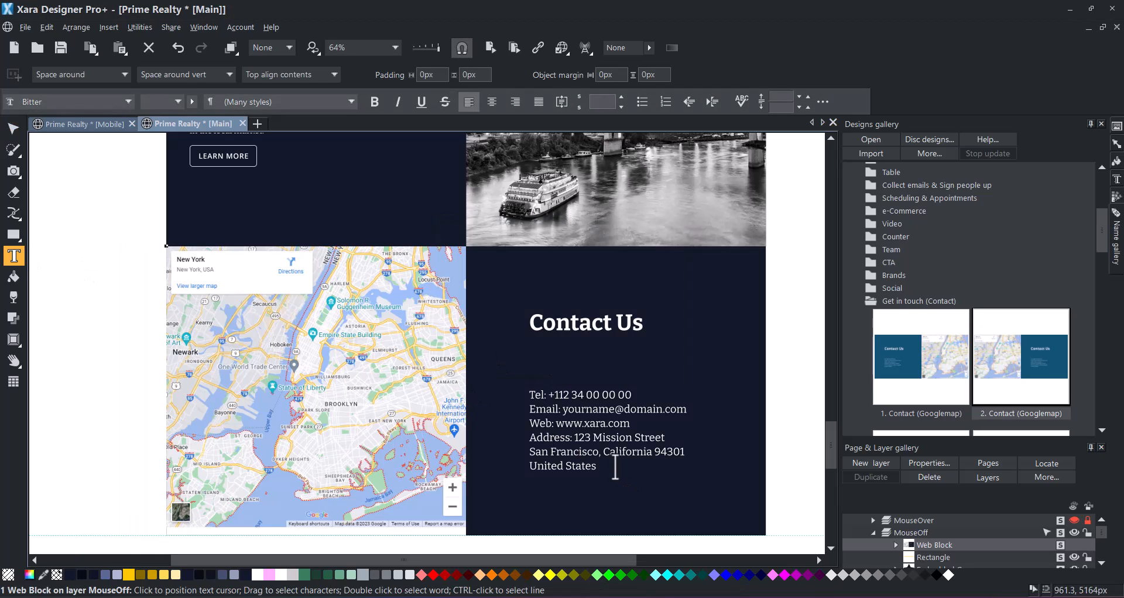
drag(614, 465, 526, 387)
key(ctrl+shift+v)
double_click(550, 301)
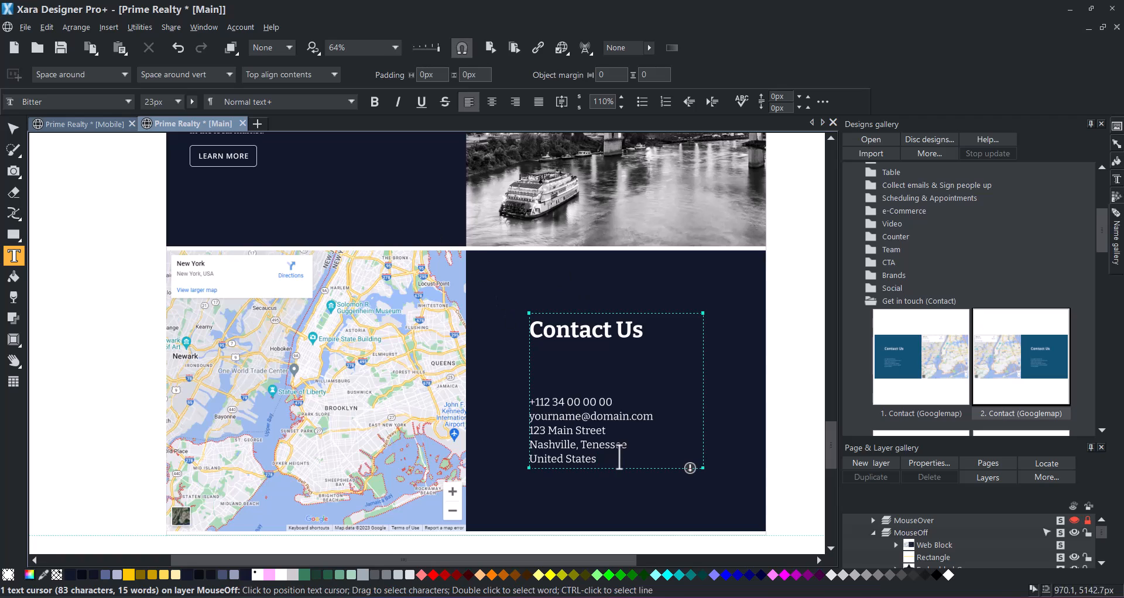
drag(622, 459, 525, 395)
click(351, 101)
click(299, 183)
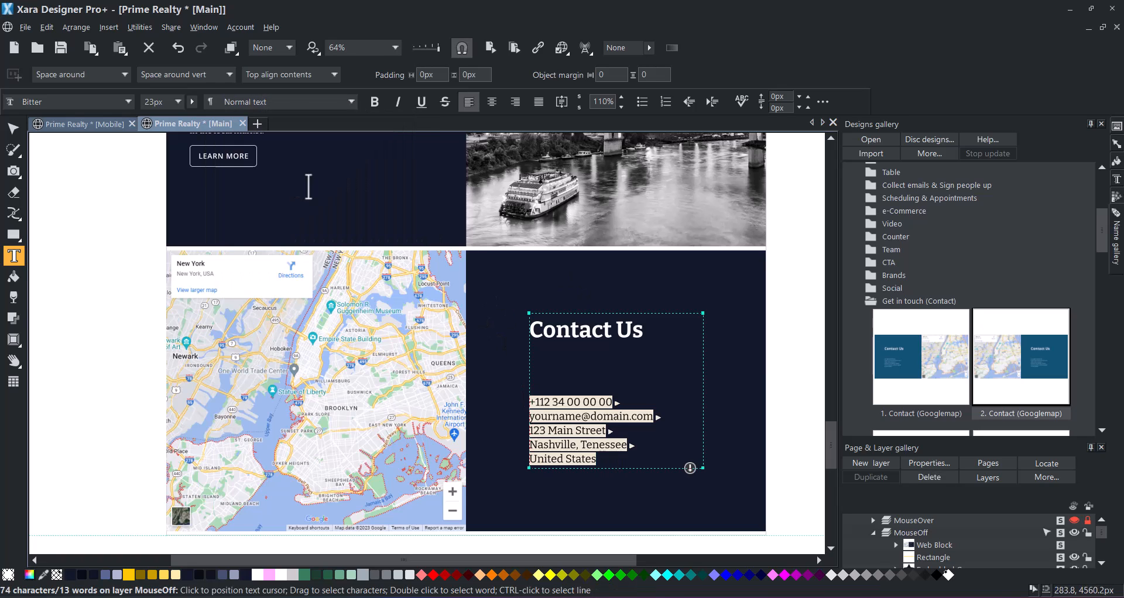
click(13, 127)
- Close up the gap under the "Contact Us" heading, leaving a single blank line before the contact details
click(13, 256)
click(558, 403)
key(BackSpace)
key(BackSpace)
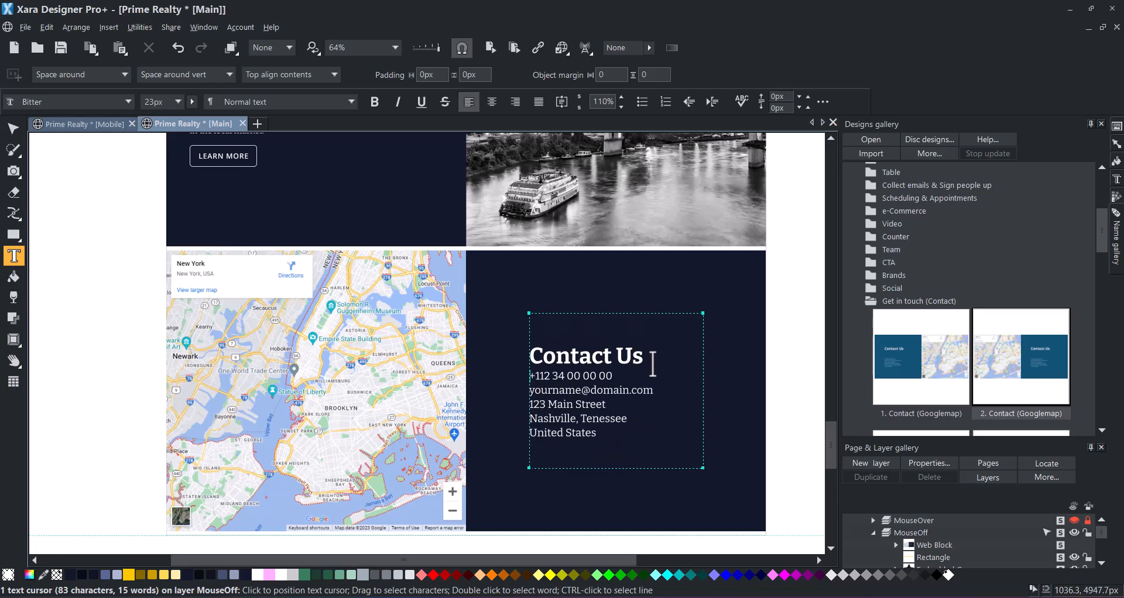
key(Return)
key(Escape)
- Add a yellow "CONTACT US" button inline at the end of the contact details and move it onto its own line
mouse_move(831, 432)
mouse_down()
mouse_move(828, 311)
mouse_move(819, 409)
mouse_move(829, 446)
mouse_up()
click(507, 270)
double_click(601, 393)
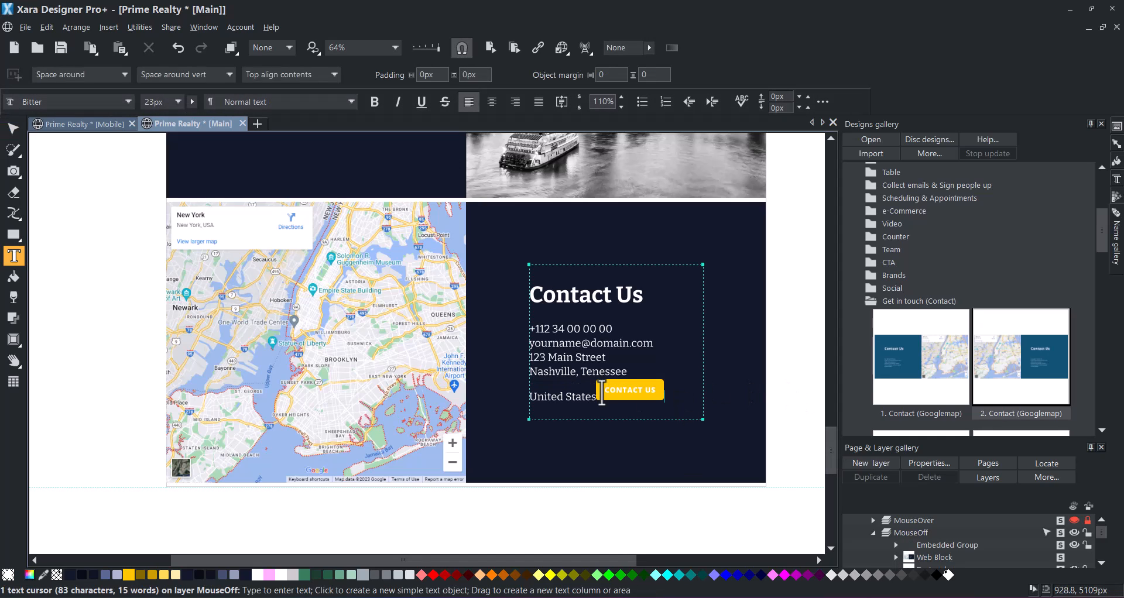
key(Return)
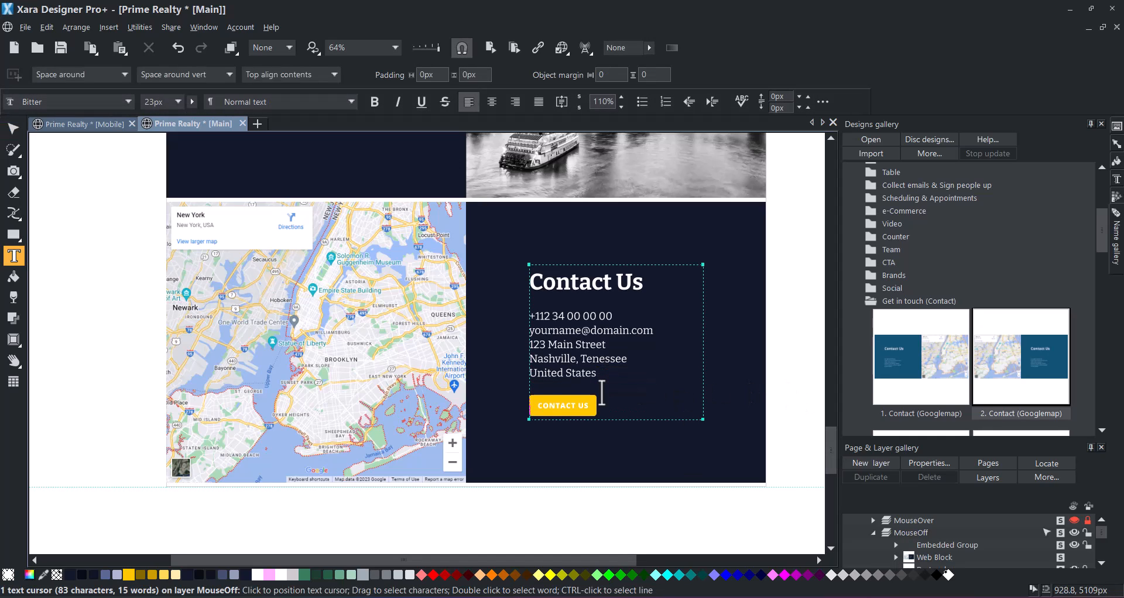
click(18, 137)
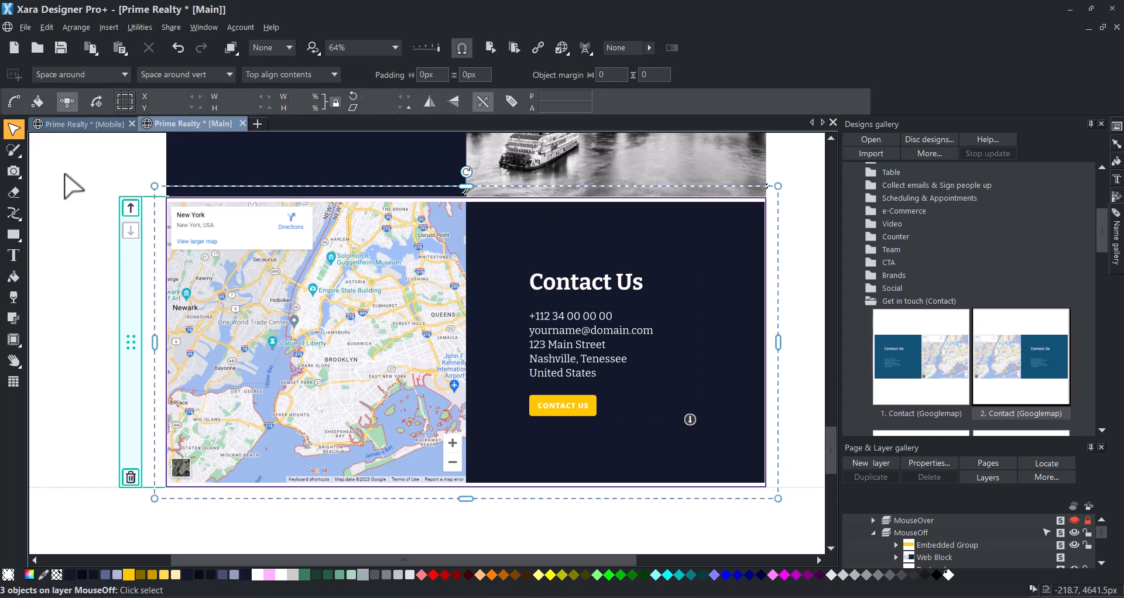
click(68, 183)
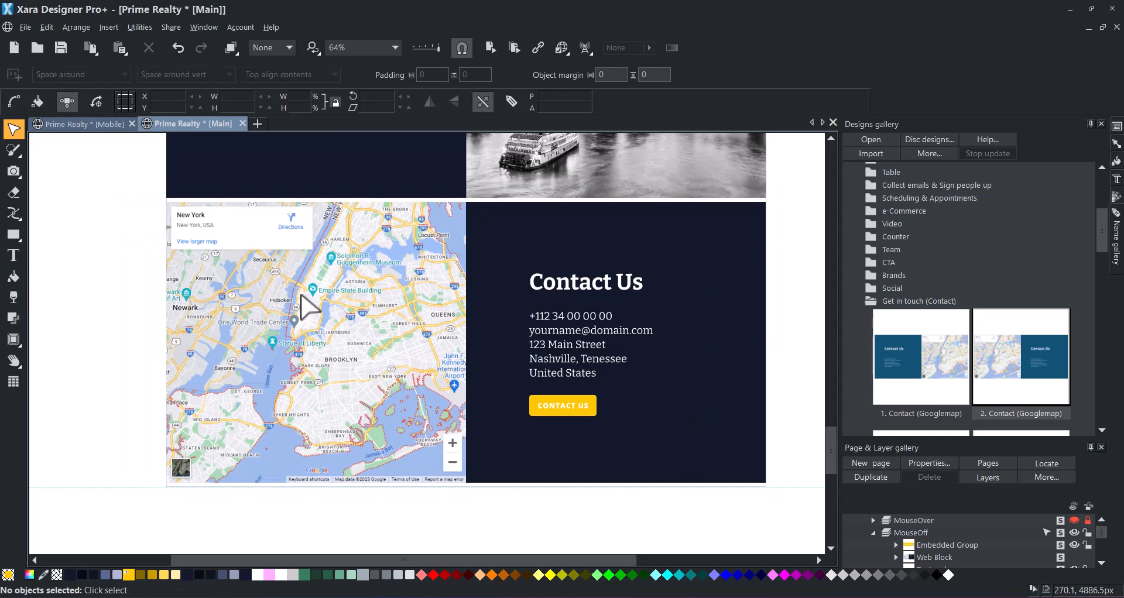
- Edit the contact block's map widget, replacing its content with the copied map of Nashville, Tennessee
click(341, 295)
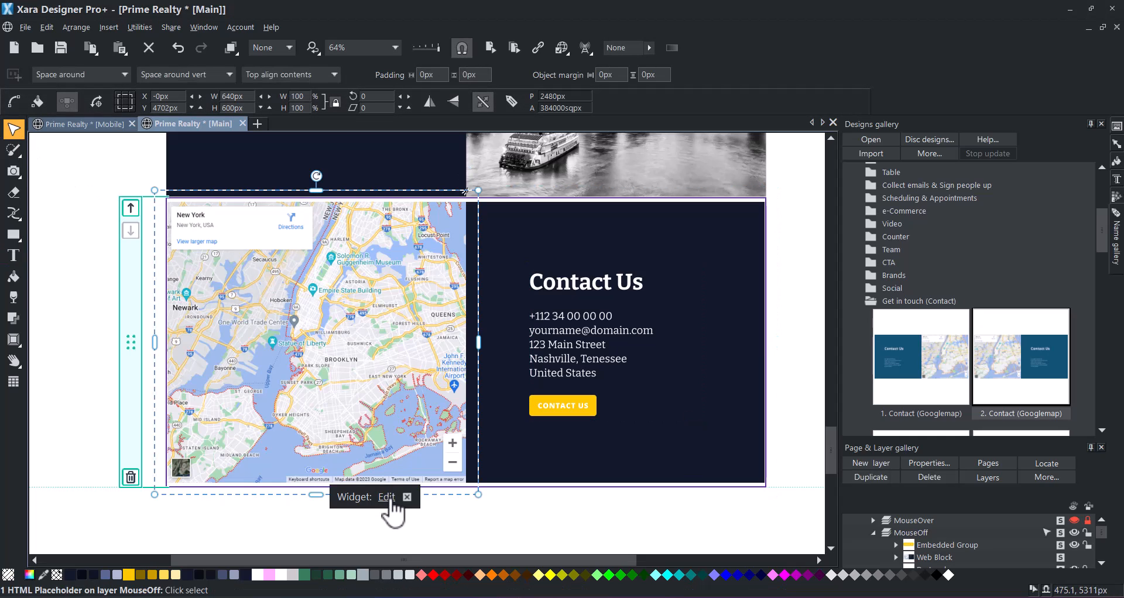
click(387, 497)
key(ctrl+a)
key(ctrl+v)
click(640, 429)
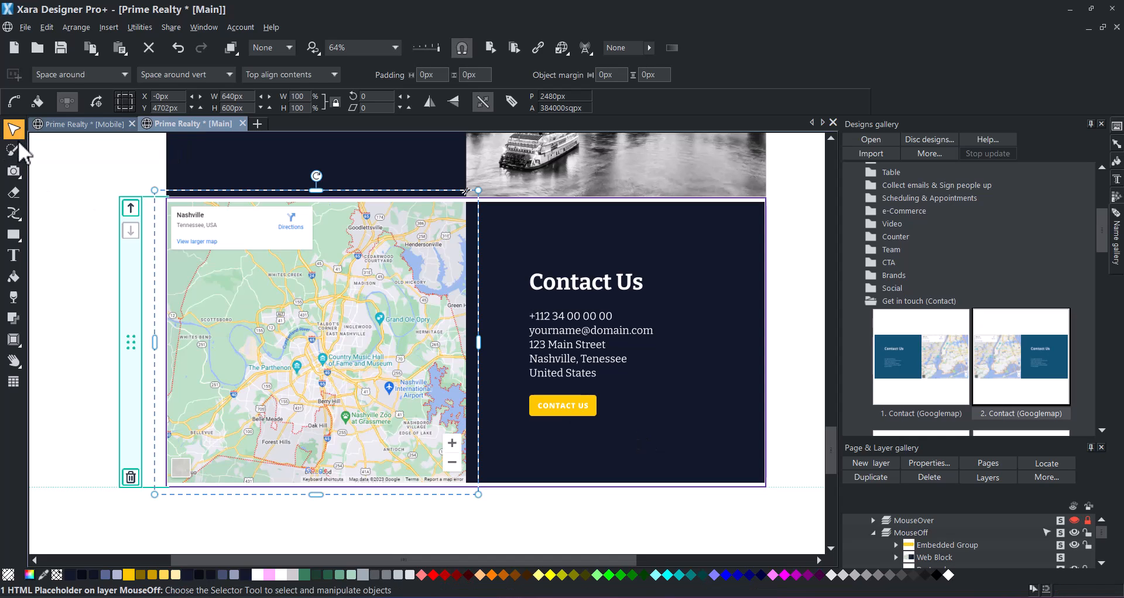
click(92, 212)
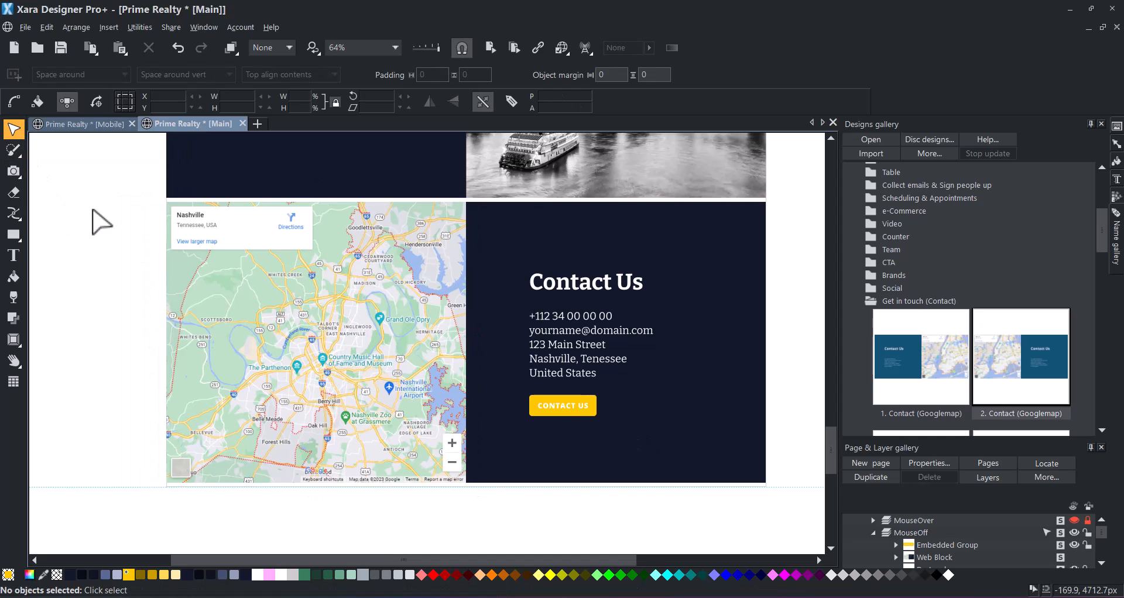
- Insert the "10. Footer (1c)" design below the contact section
click(871, 300)
click(874, 338)
scroll(981, 348, down, 10)
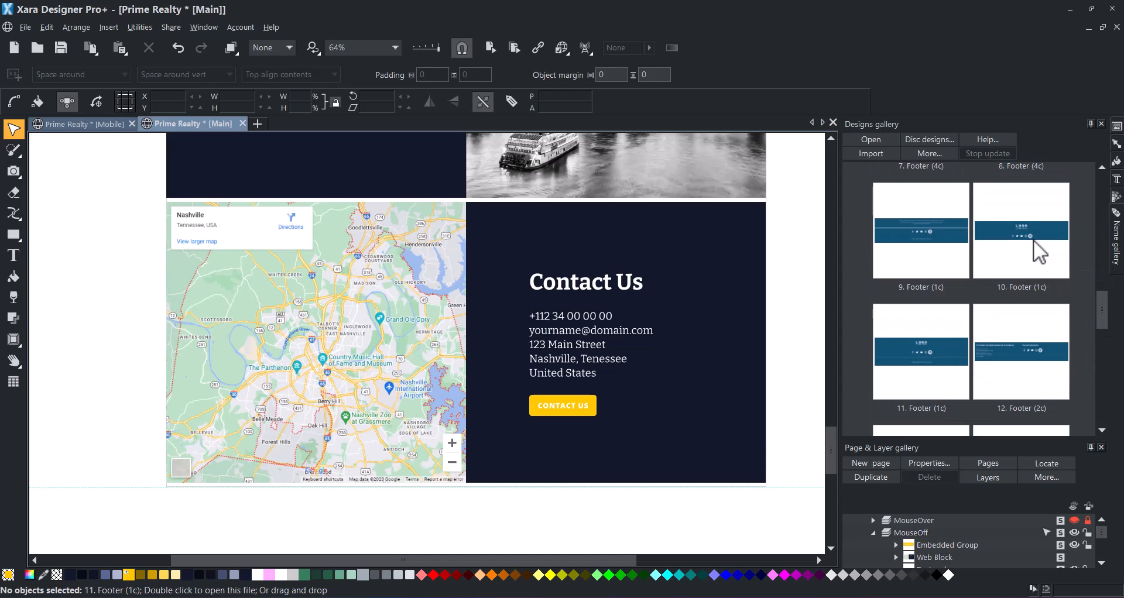
double_click(1034, 240)
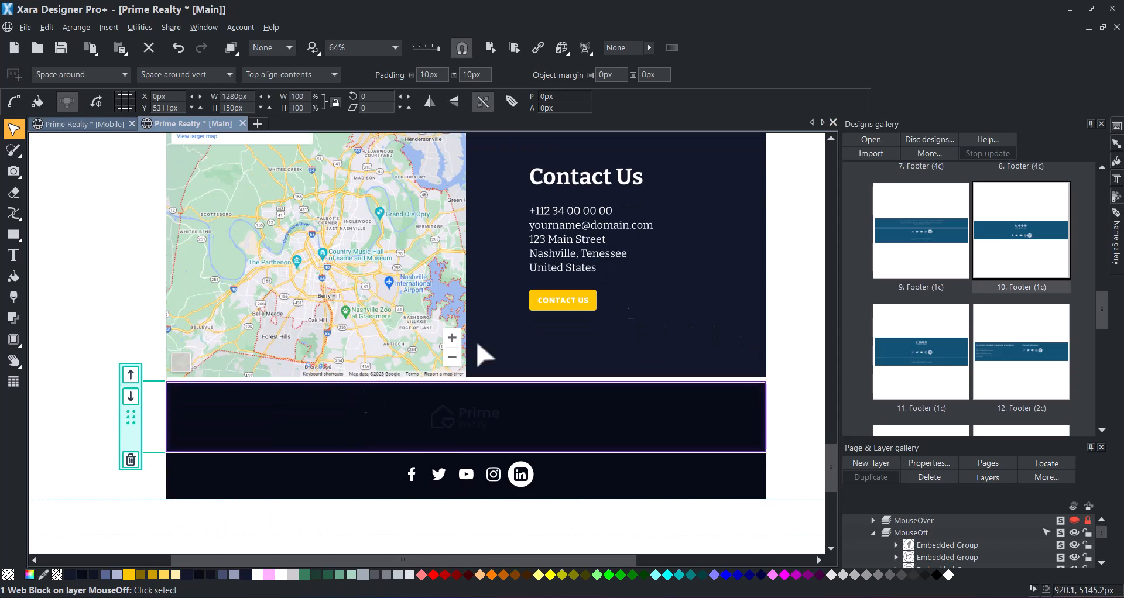
- Recolour the footer's logo block and social icons block with Theme Color 1
drag(70, 577, 196, 425)
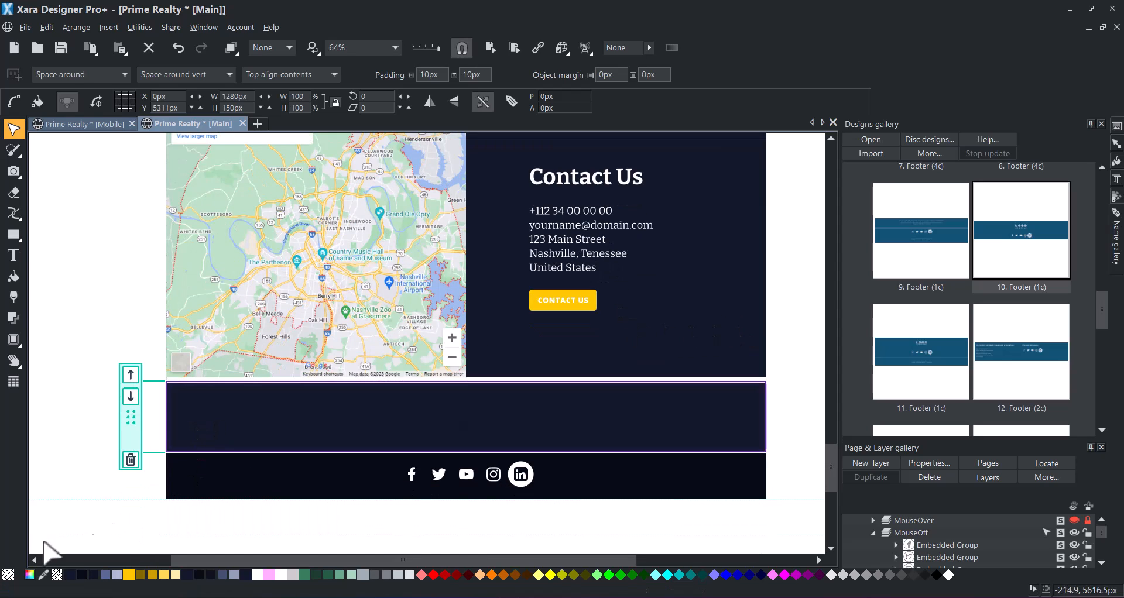
drag(70, 577, 218, 484)
click(119, 340)
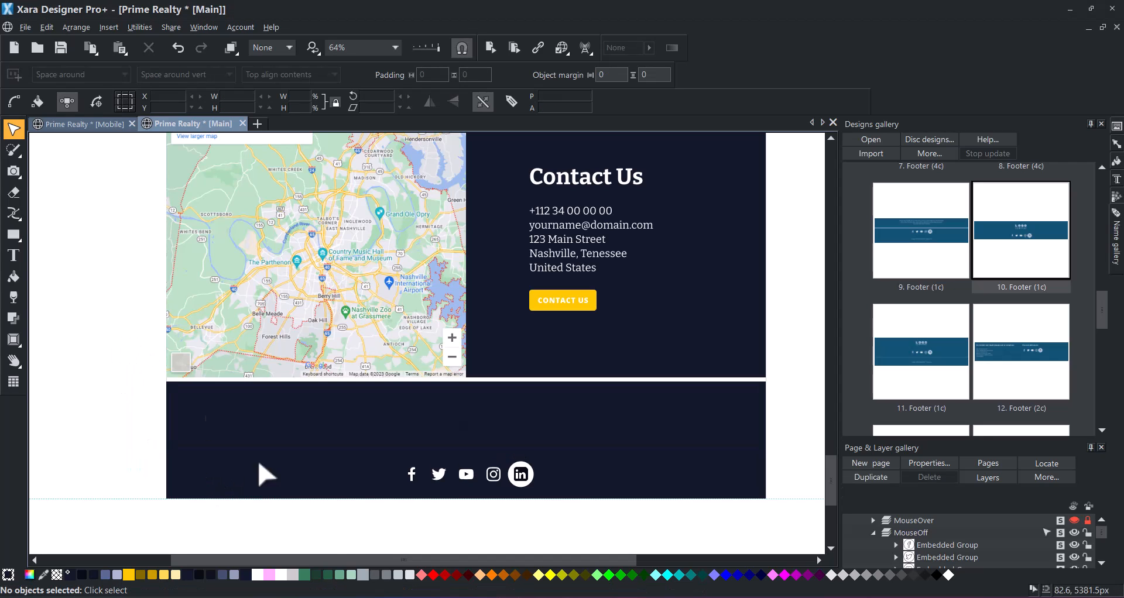
- Place the white Prime Realty logo from the "selection" image file in the footer above the social icons
click(527, 597)
drag(1026, 483, 471, 410)
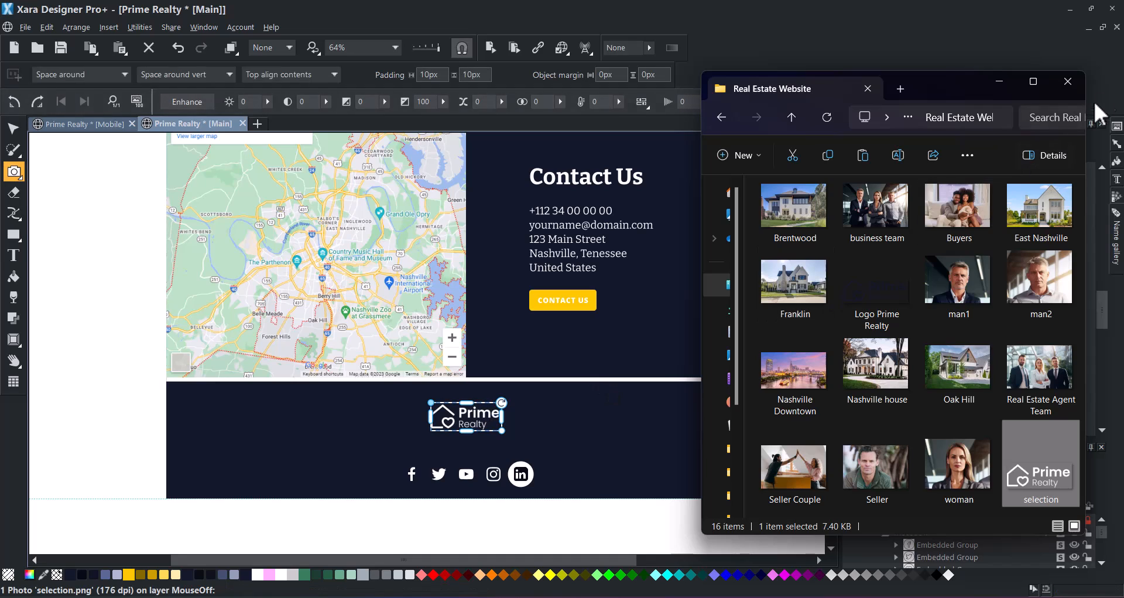
click(1002, 88)
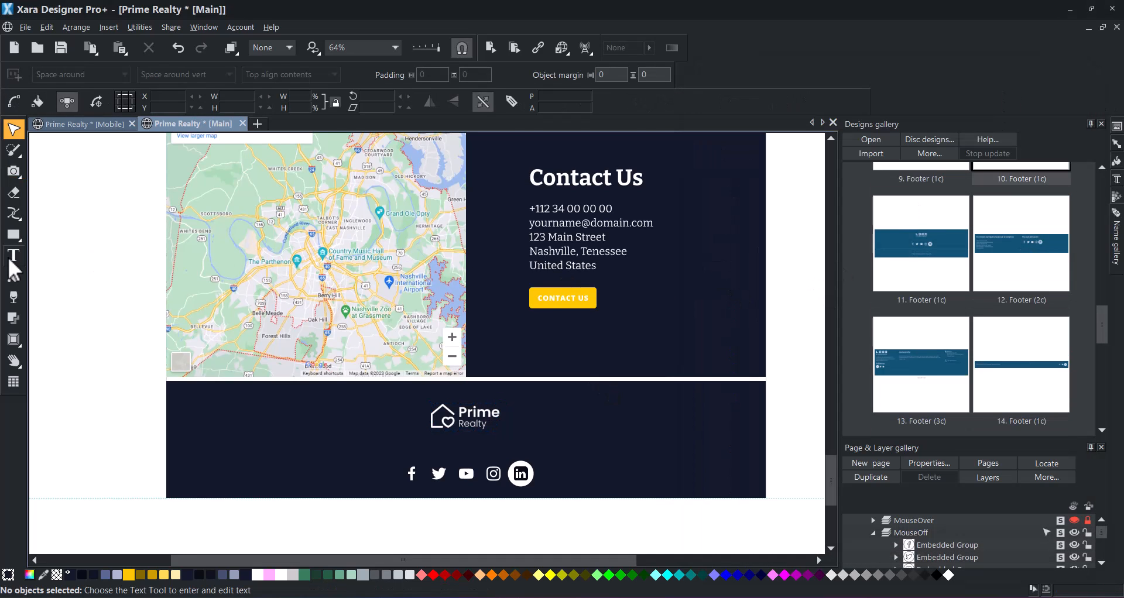
- Set the font size of the contact details under "Contact Us" to 18px
click(13, 257)
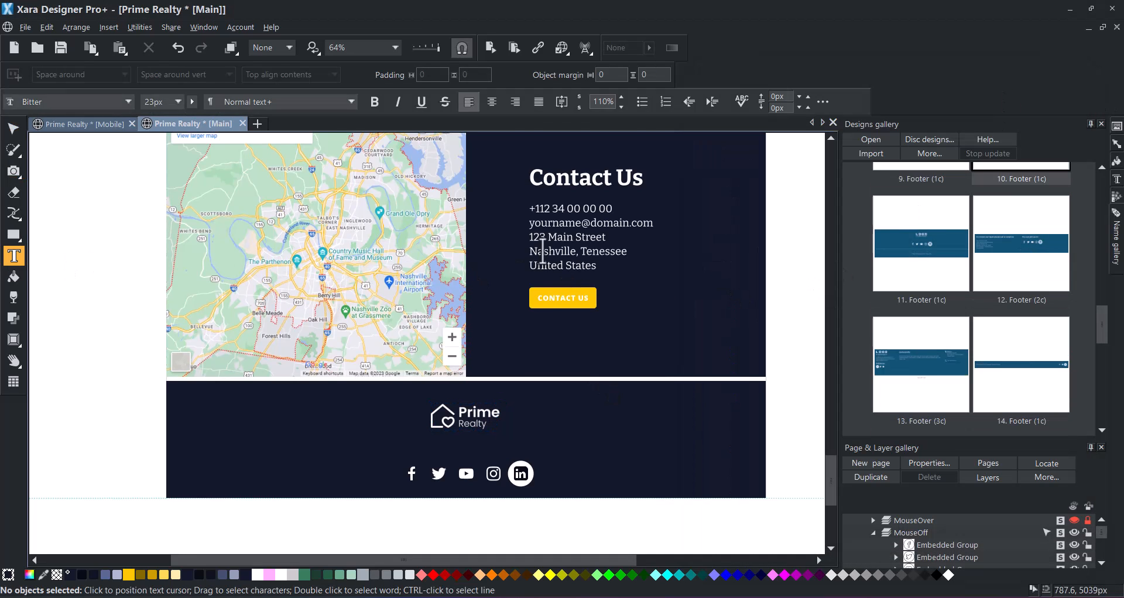
drag(606, 266, 527, 209)
click(177, 103)
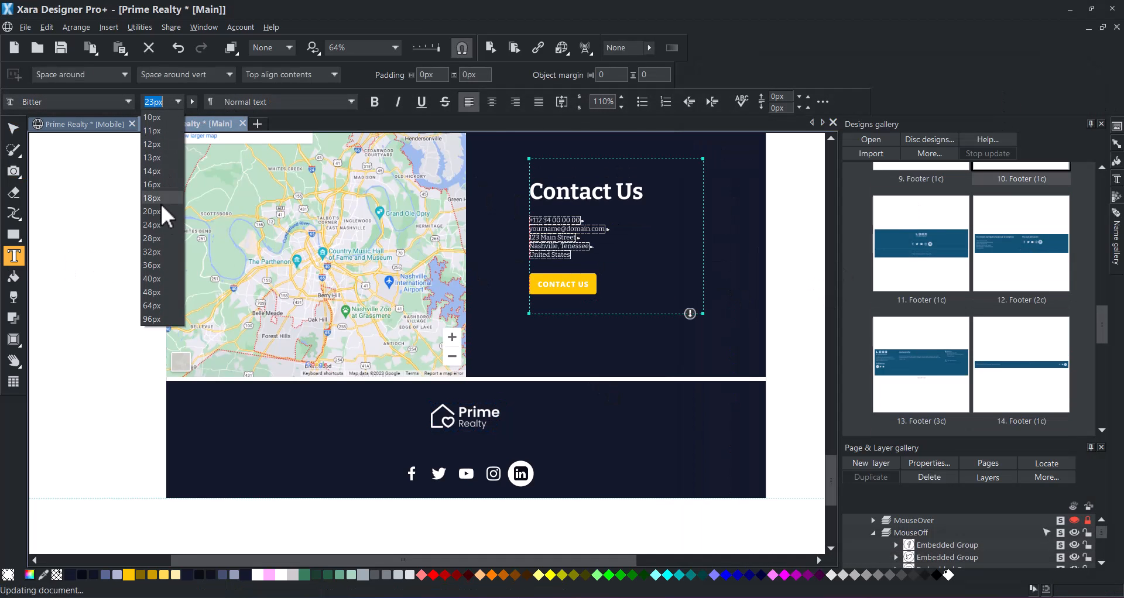
click(156, 192)
click(13, 128)
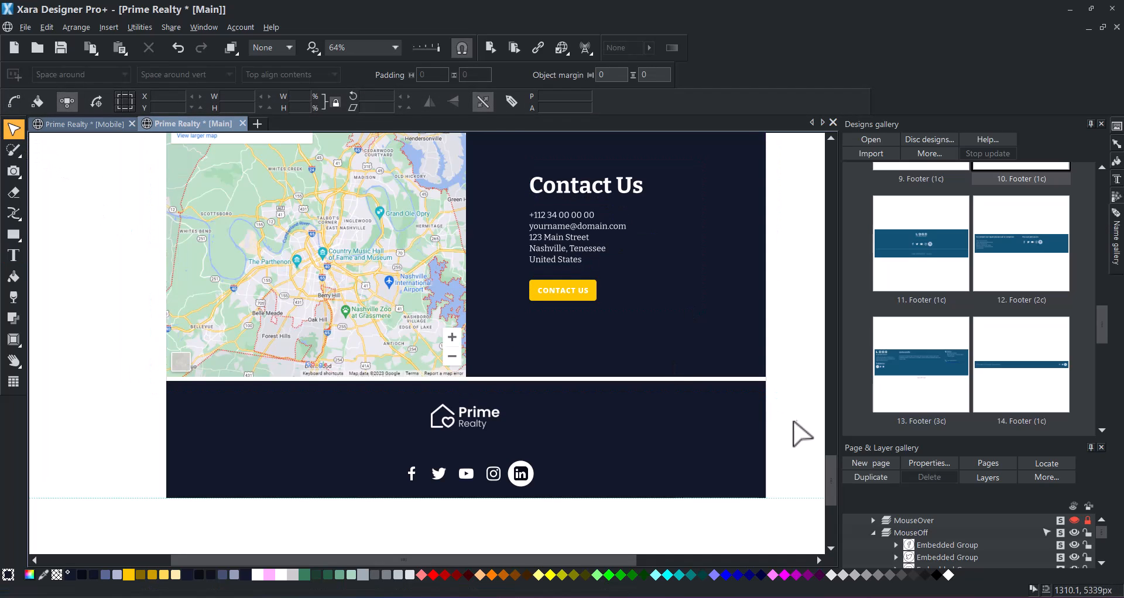
- Fill in the website's meta title ending "In Nashville with Prime Realty | Estate Agents" and the description ending "Contact us today!"
drag(831, 479, 819, 214)
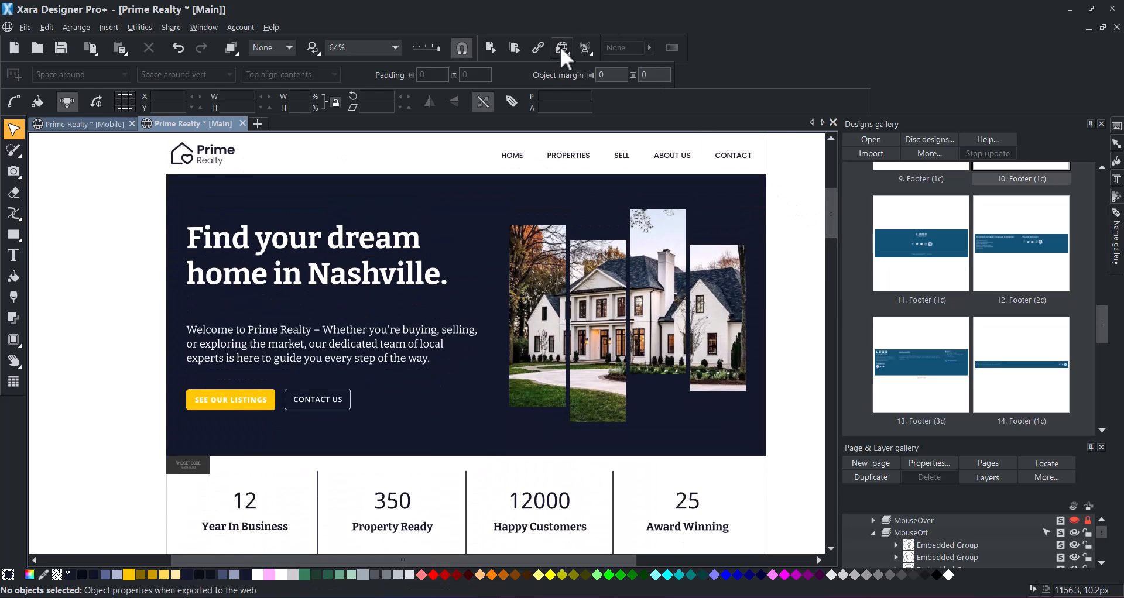
click(579, 54)
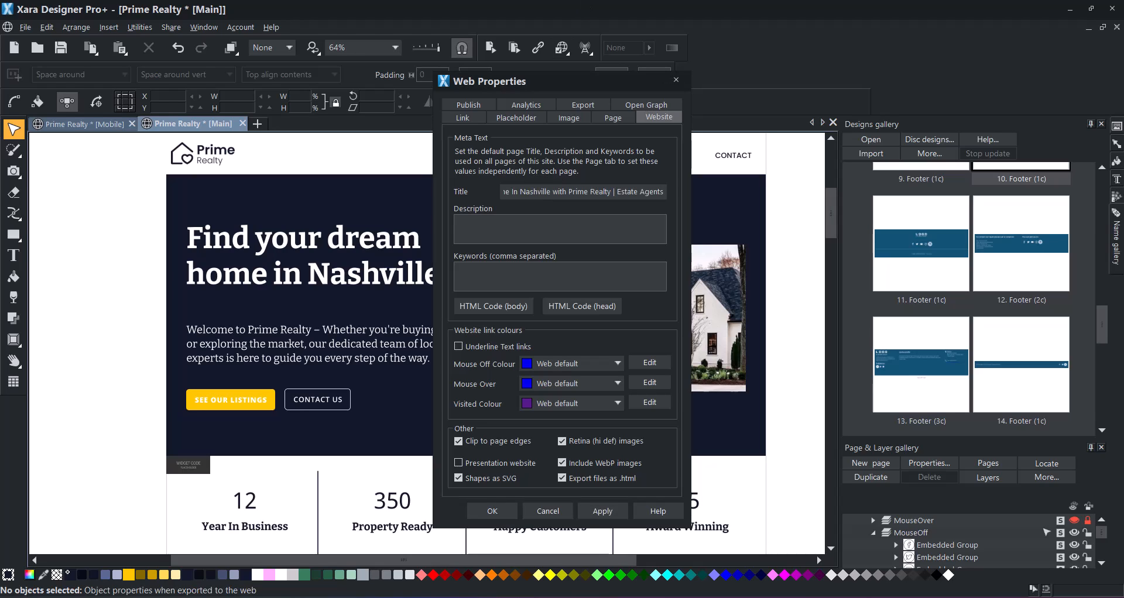
click(543, 232)
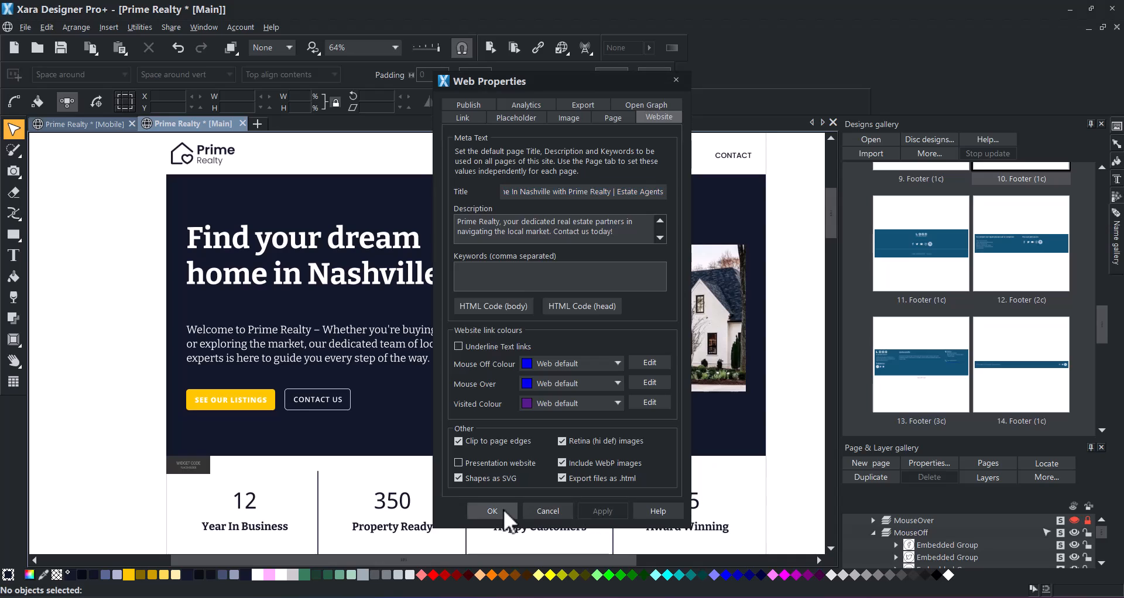
- Apply the website's meta title and description to the site's web properties
click(488, 511)
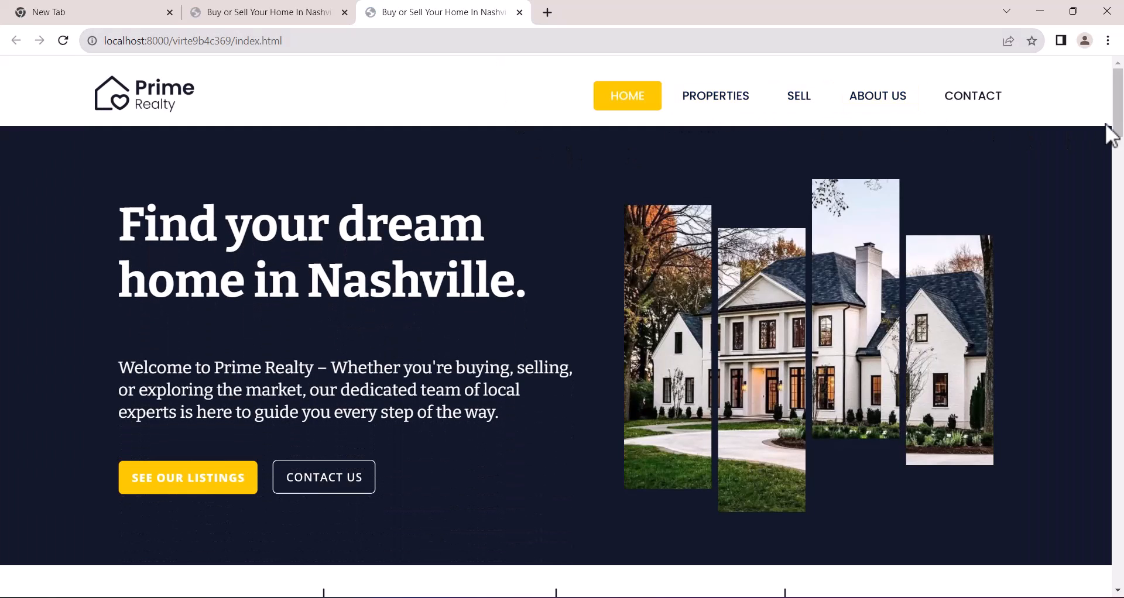
- Review the main page's preview in Chrome from the hero down to the contact section, and zoom in the Nashville map to test it
scroll(561, 327, down, 7)
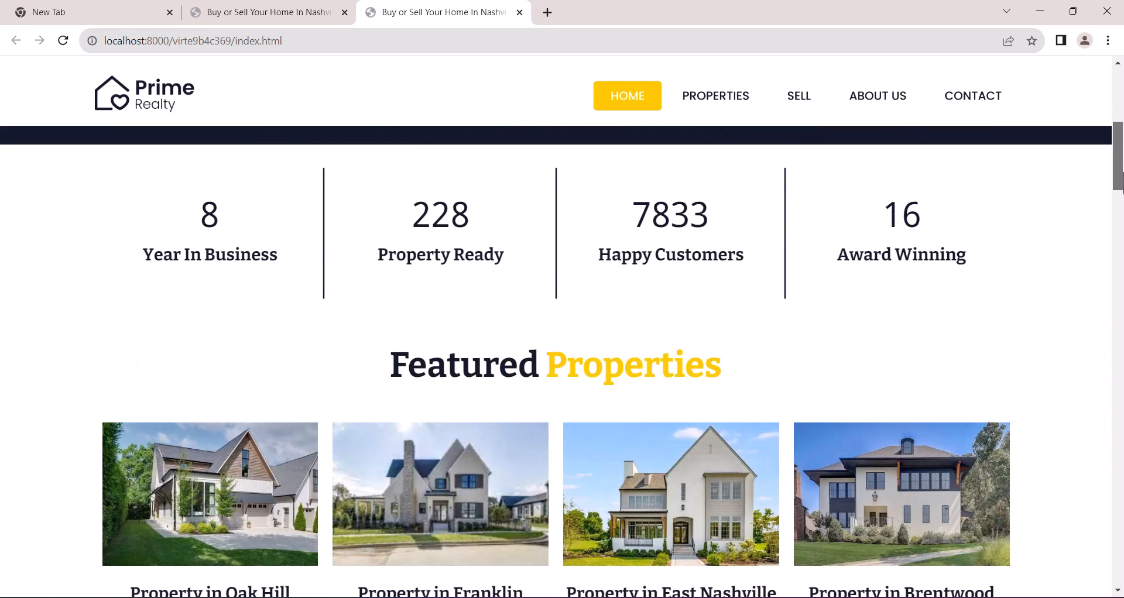
scroll(1120, 175, down, 4)
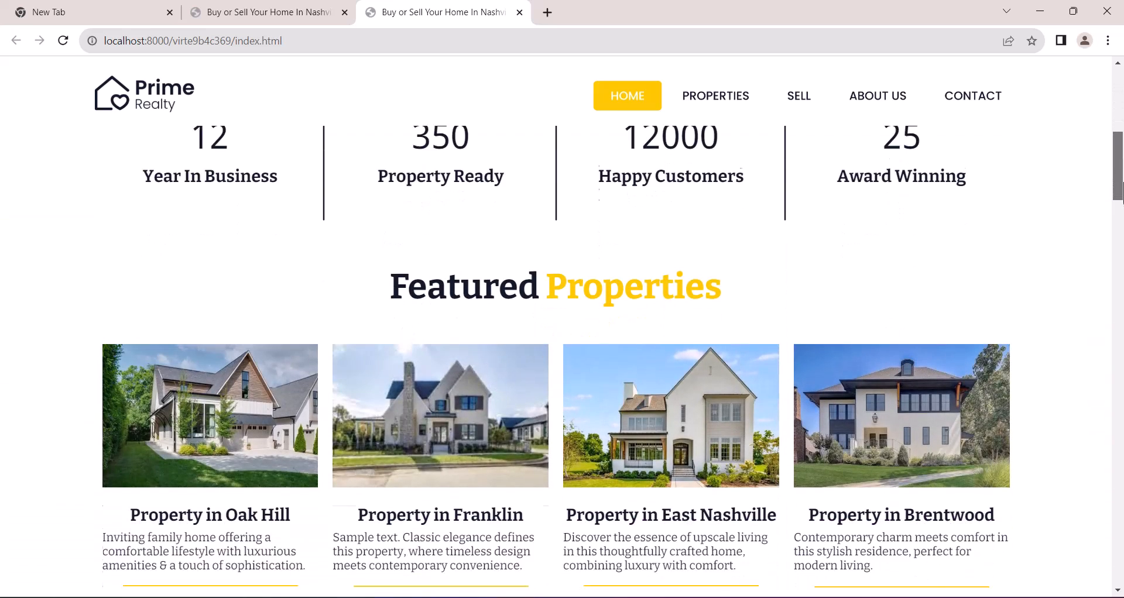
scroll(1120, 266, down, 8)
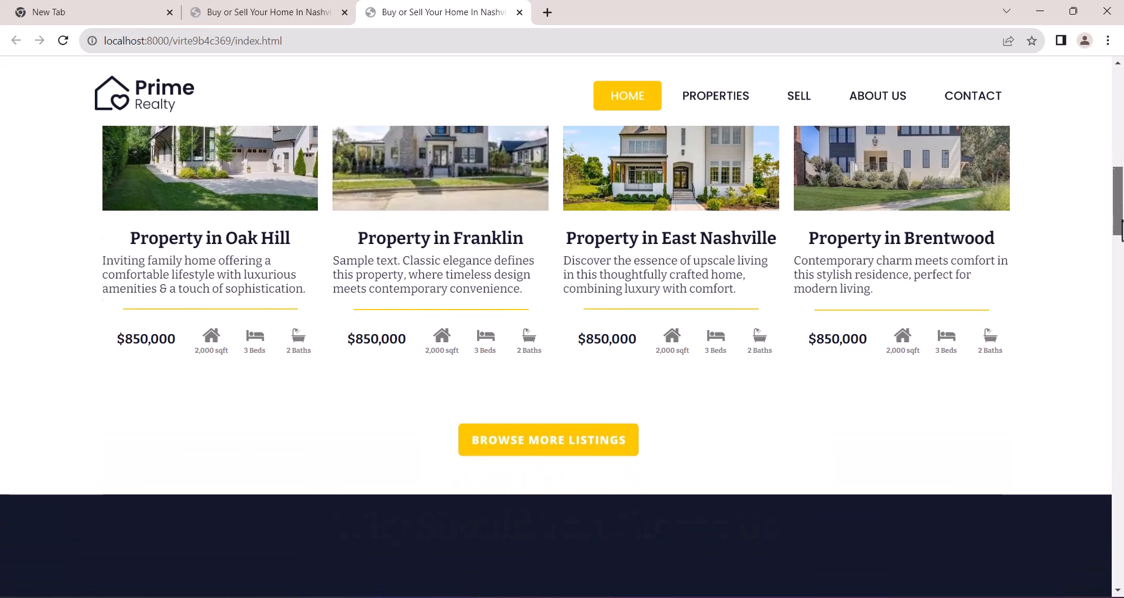
drag(1119, 266, 1121, 551)
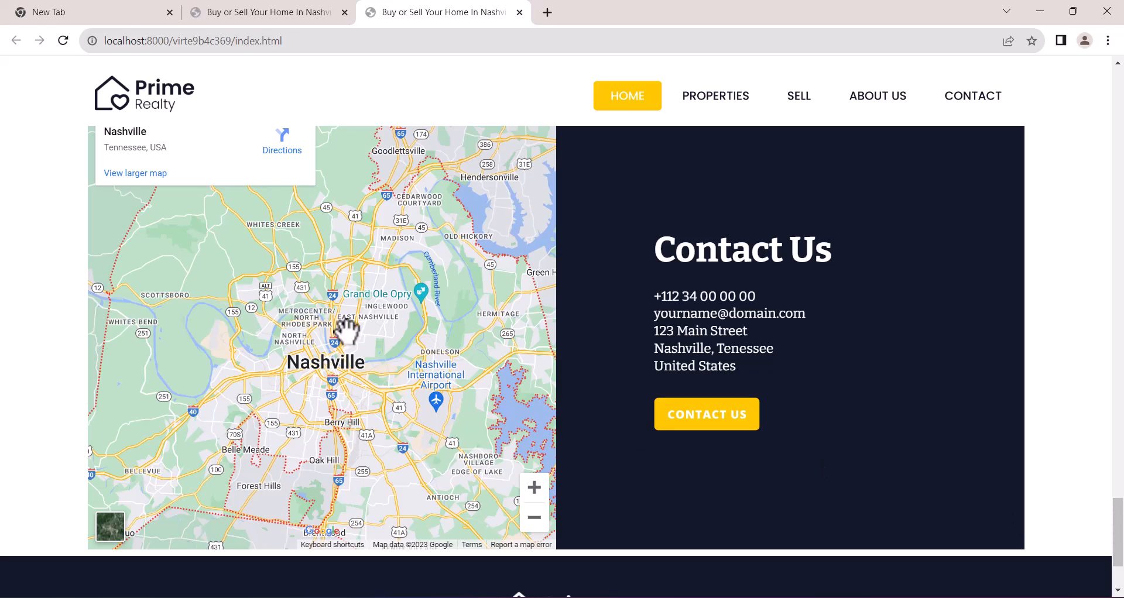
scroll(339, 331, up, 5)
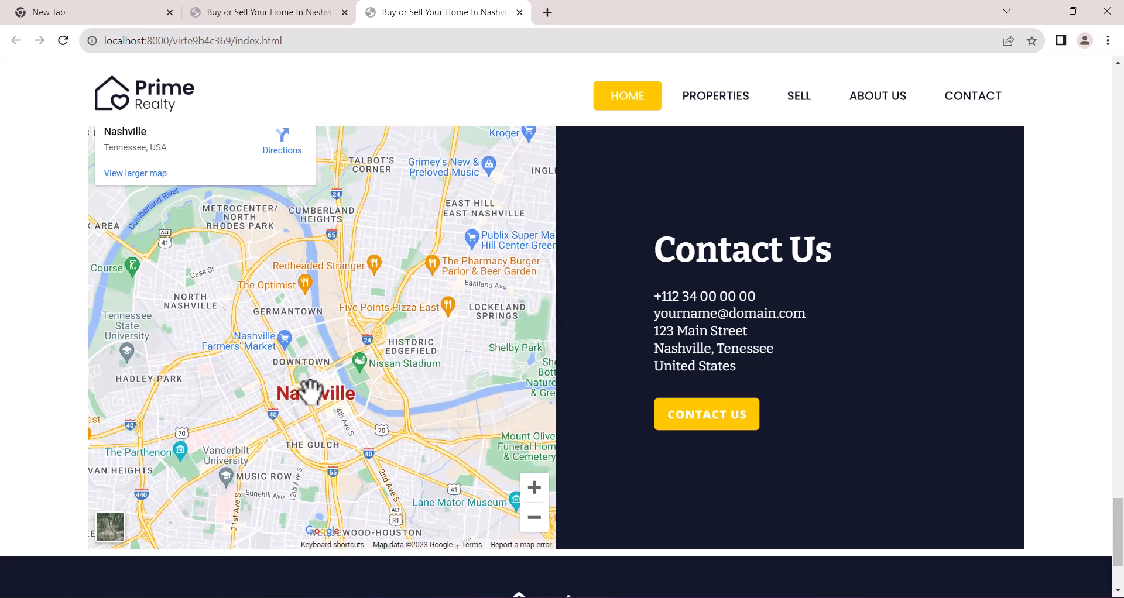